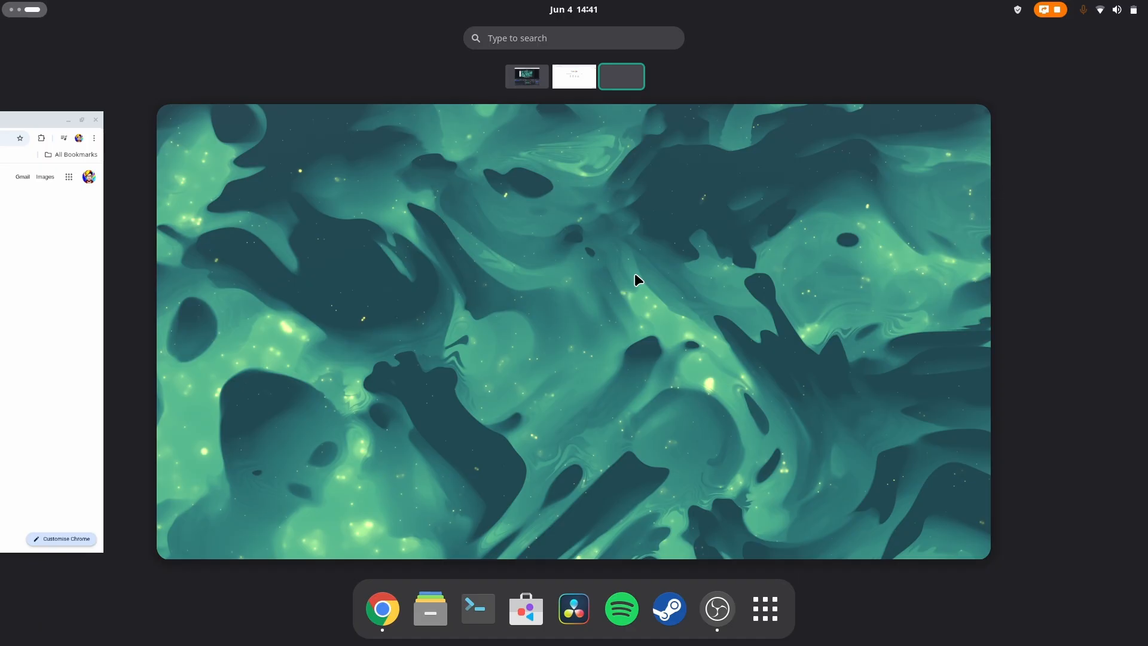
key(super)
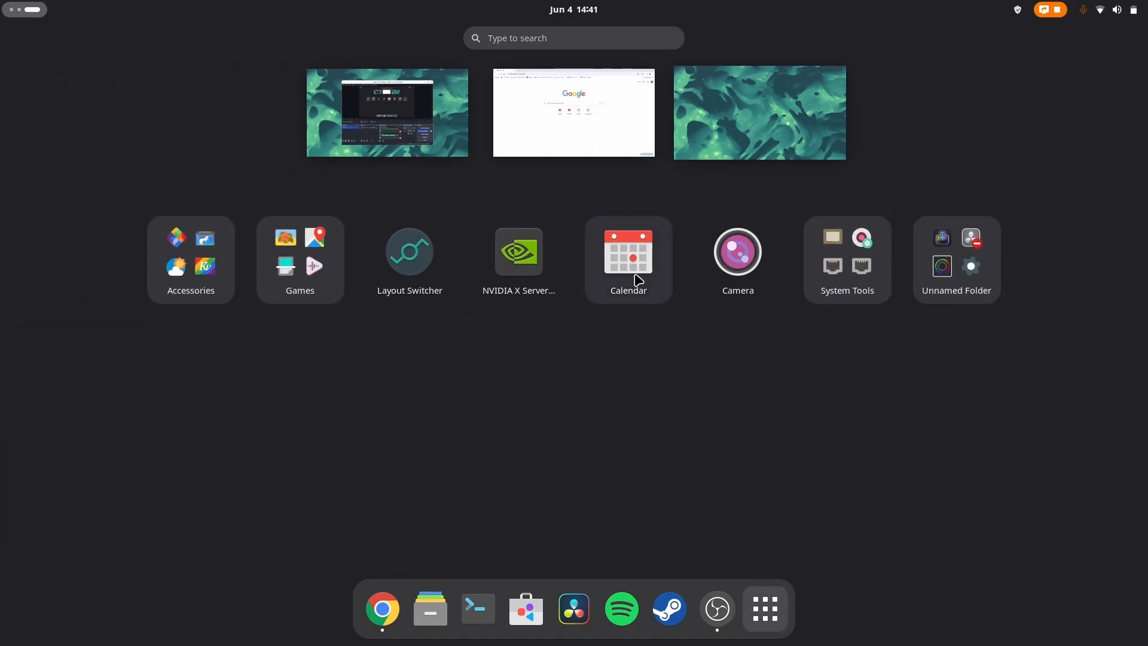
key(super+a)
key(super+a)
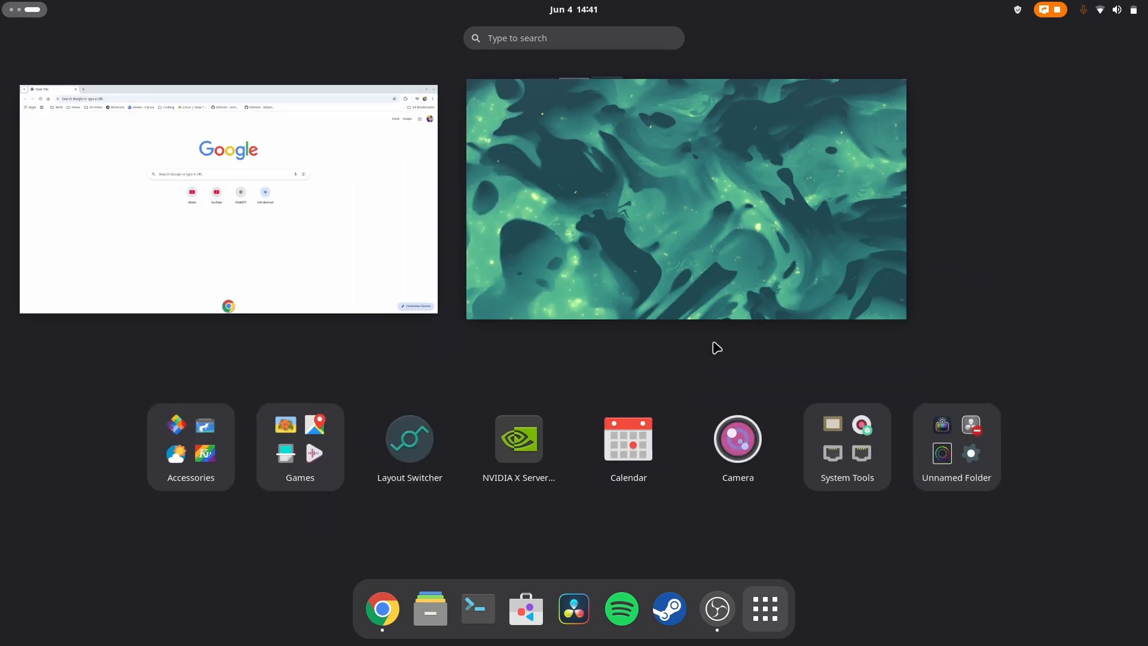
key(super+a)
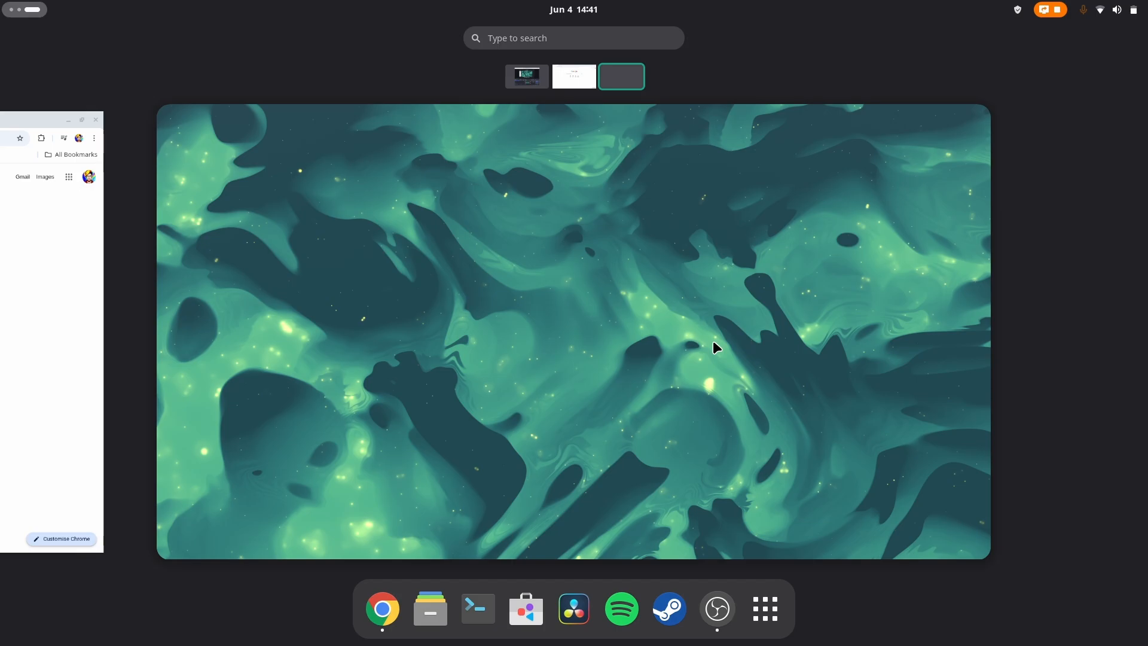
key(super)
key(Escape)
Step: Search the web for gnome extensions and open the GNOME Shell Extensions website
key(super+Page_Up)
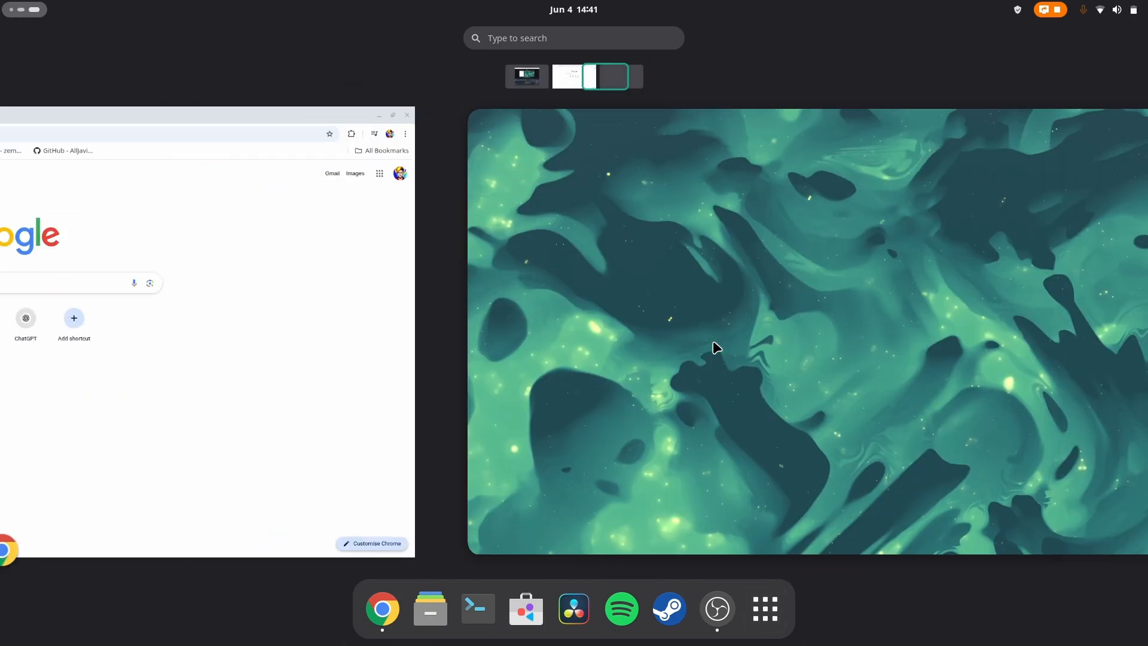
key(super)
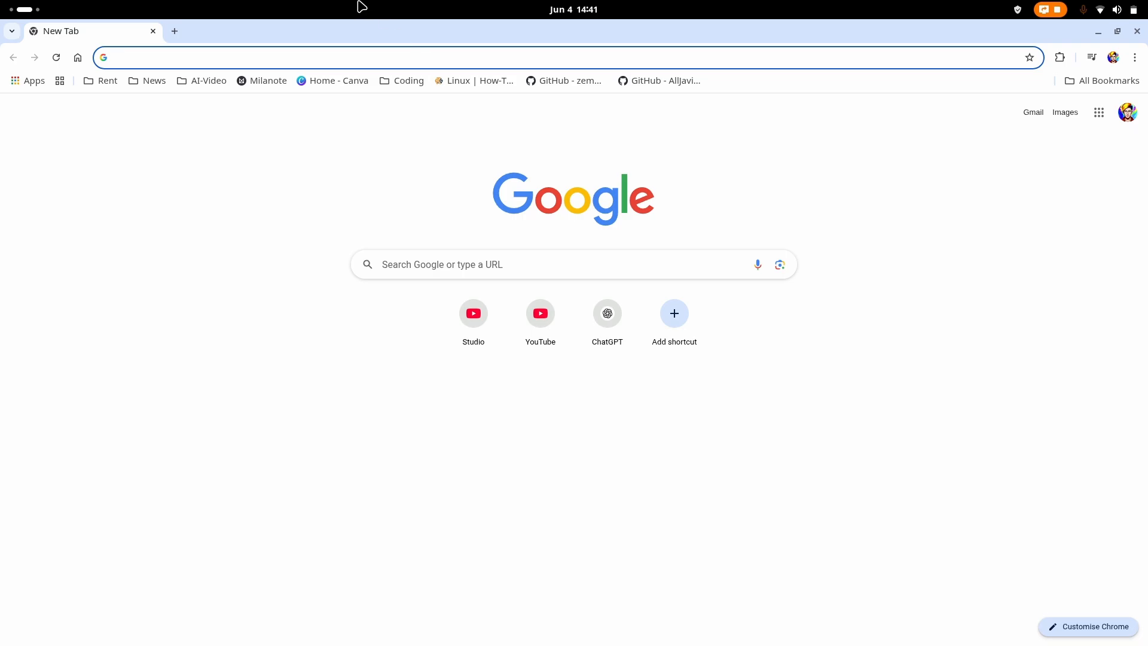
text(gnome extensions)
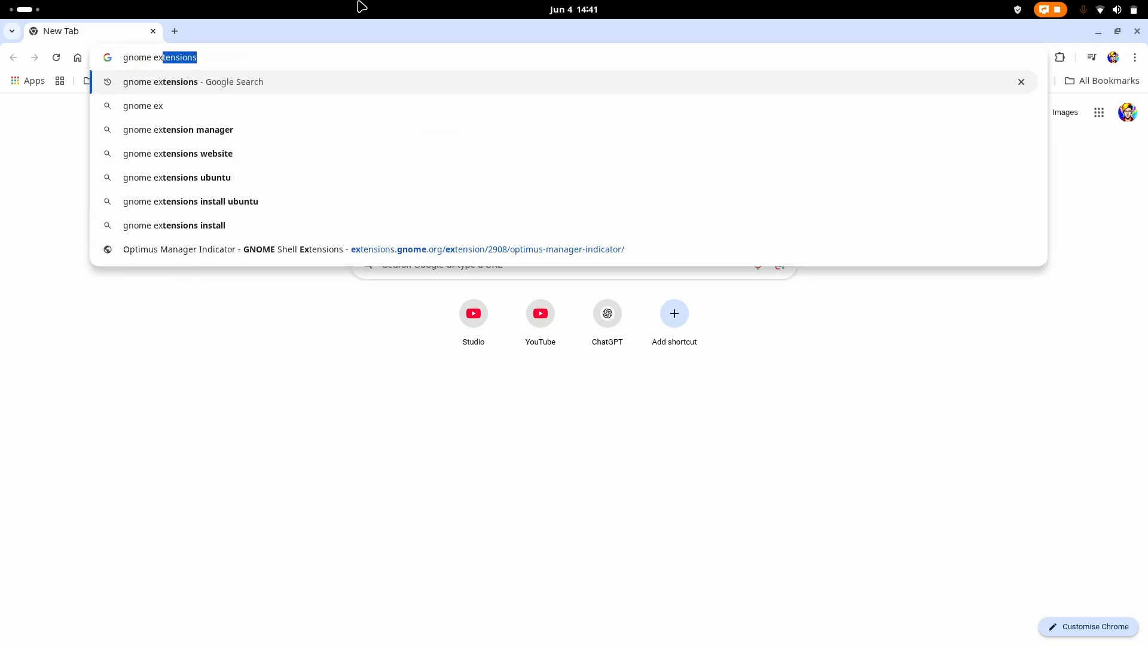
key(Return)
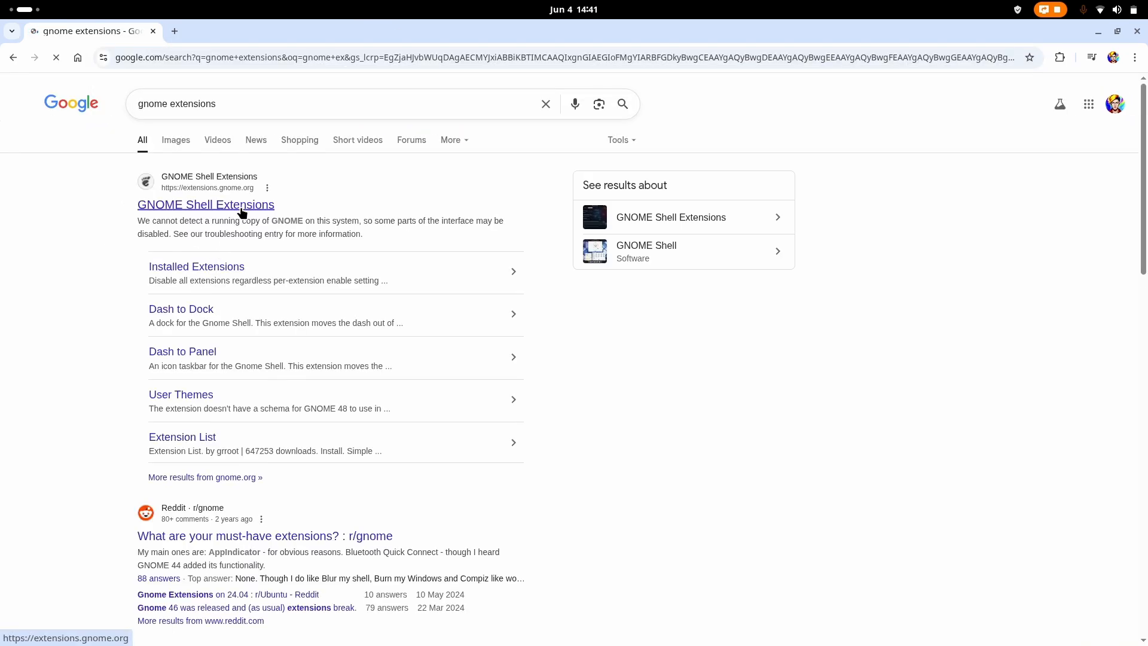
click(241, 212)
Step: Open a terminal, run sudo pamac install extention-manager, and enter the sudo password
key(super)
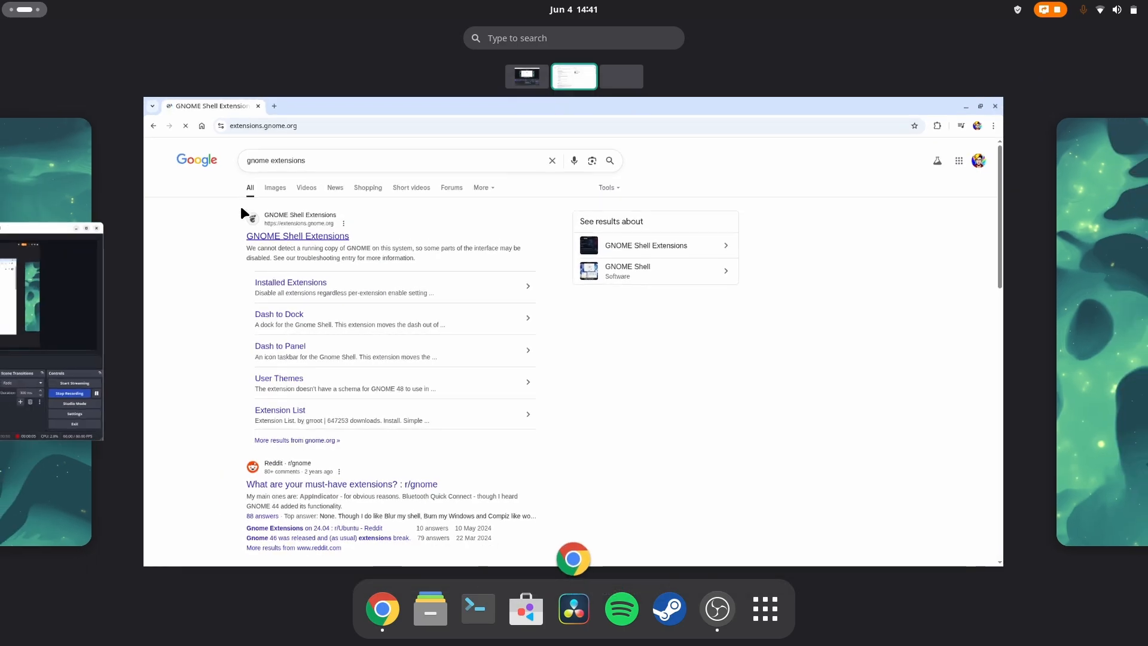
scroll(240, 208, down, 1)
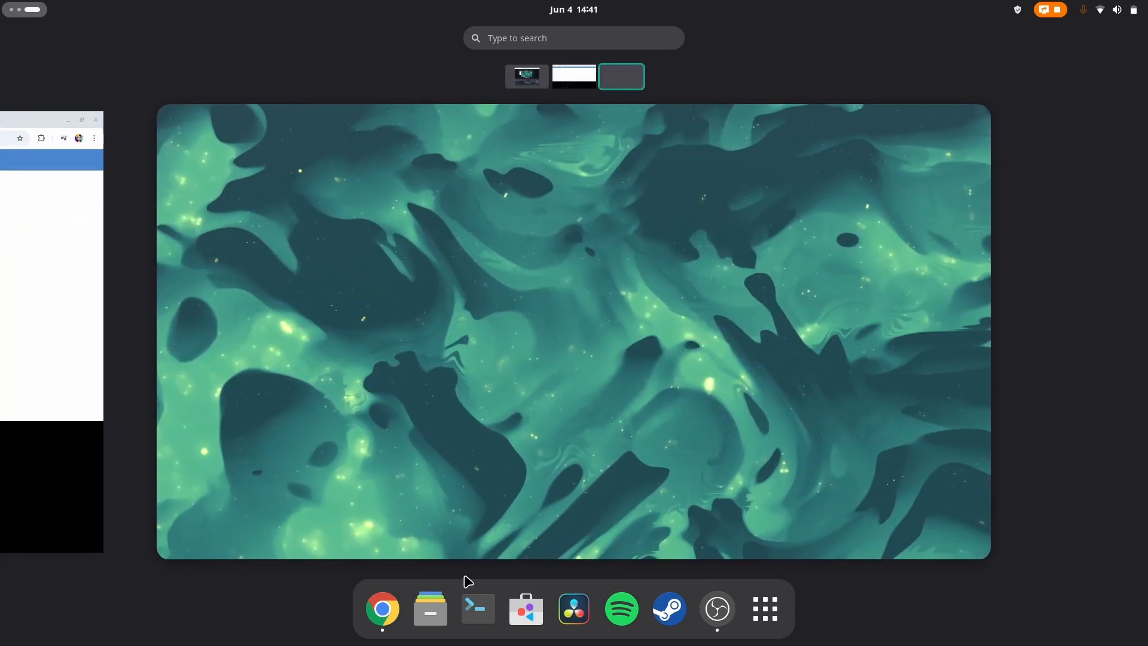
click(472, 604)
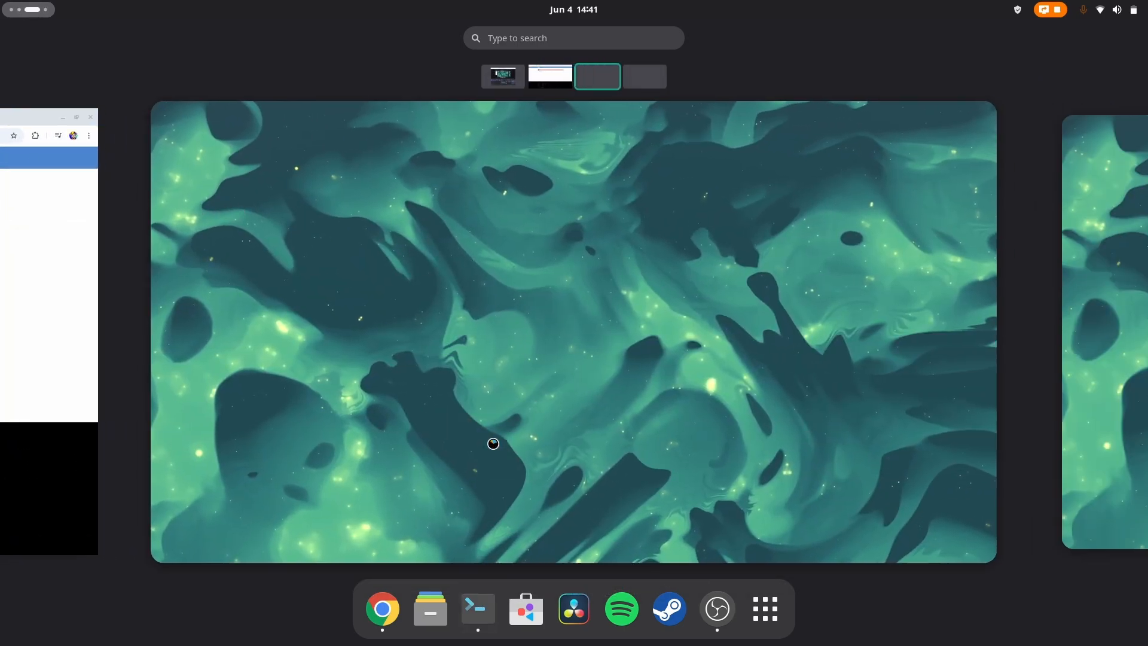
text(sudo)
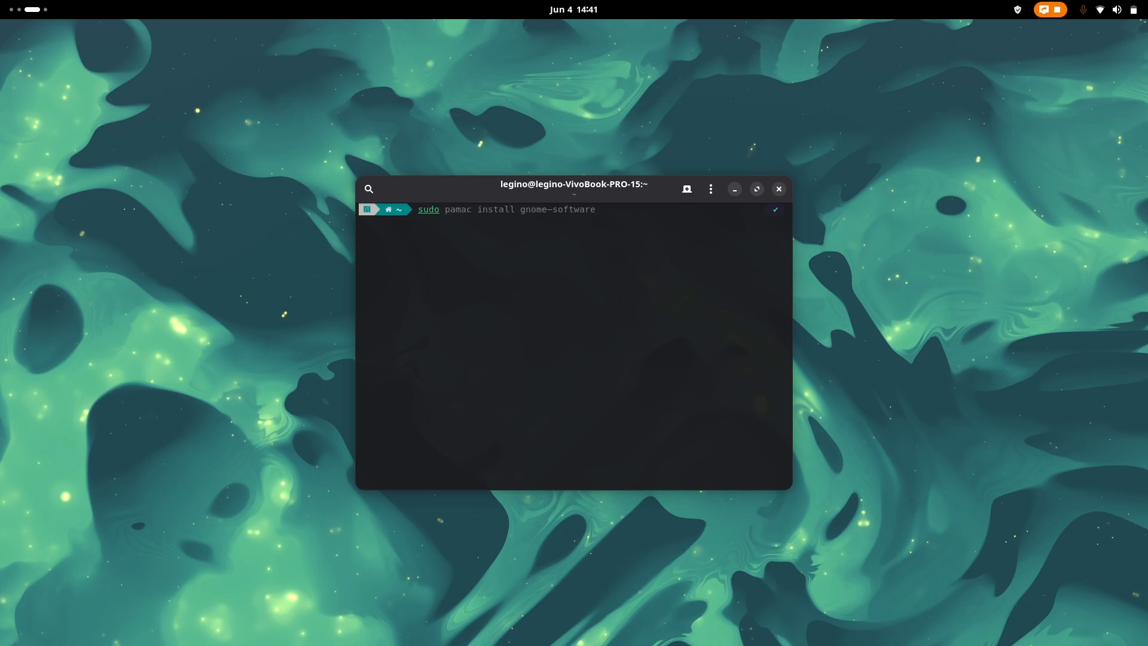
key(Right)
key(ctrl+BackSpace)
text(gnome)
key(ctrl+BackSpace)
text(extention-manager)
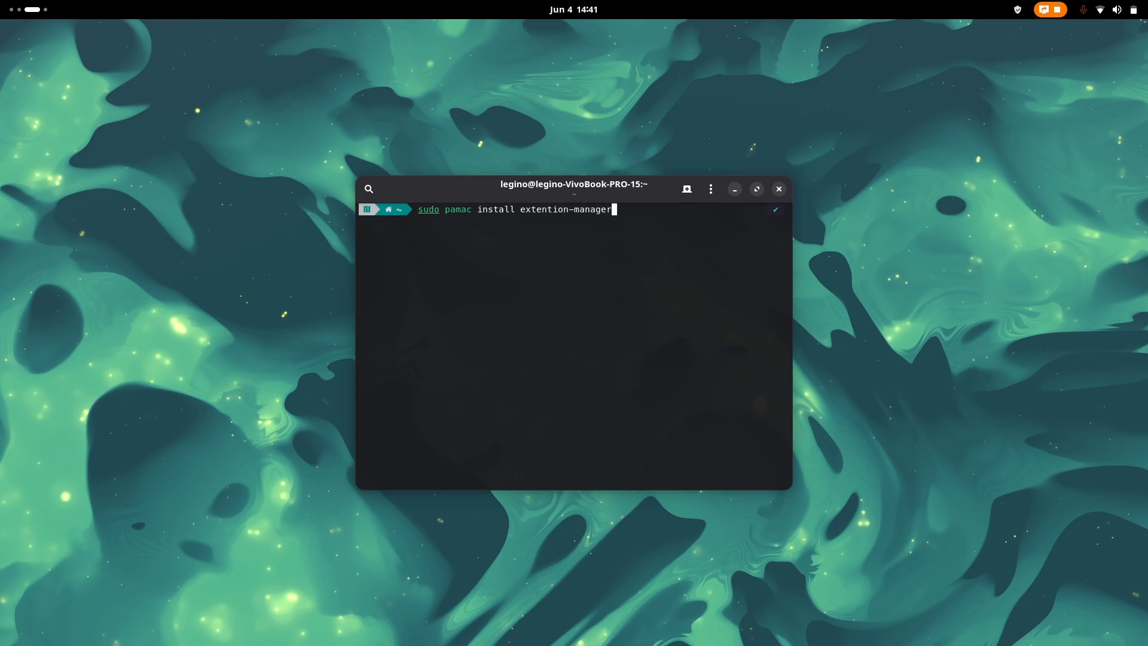
key(Return)
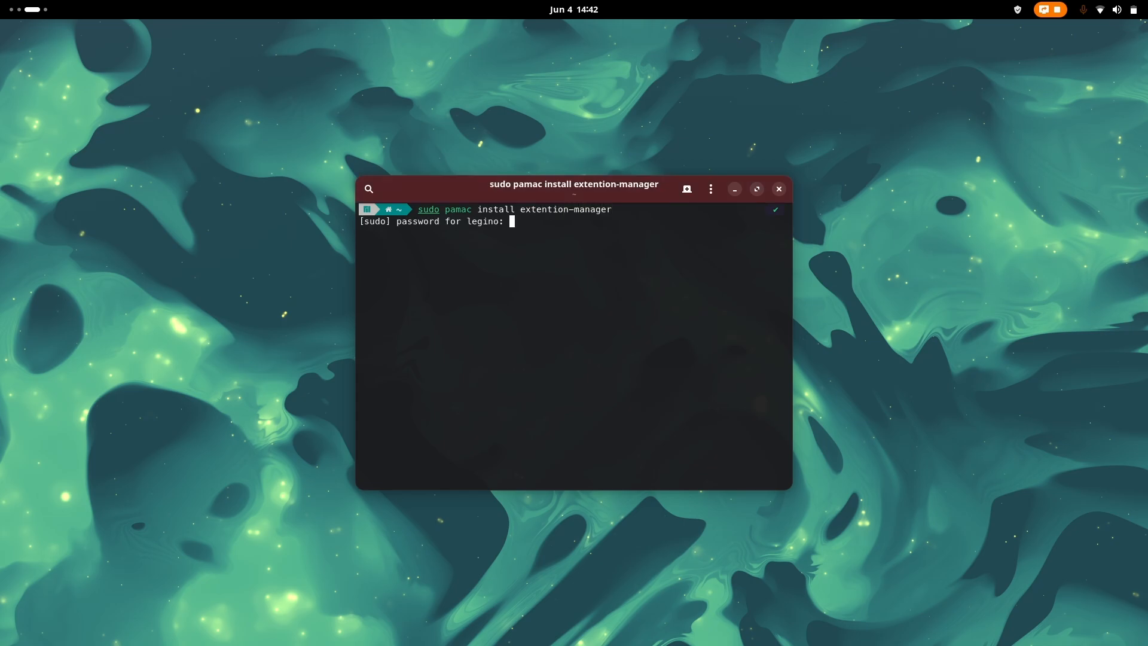
key(Return)
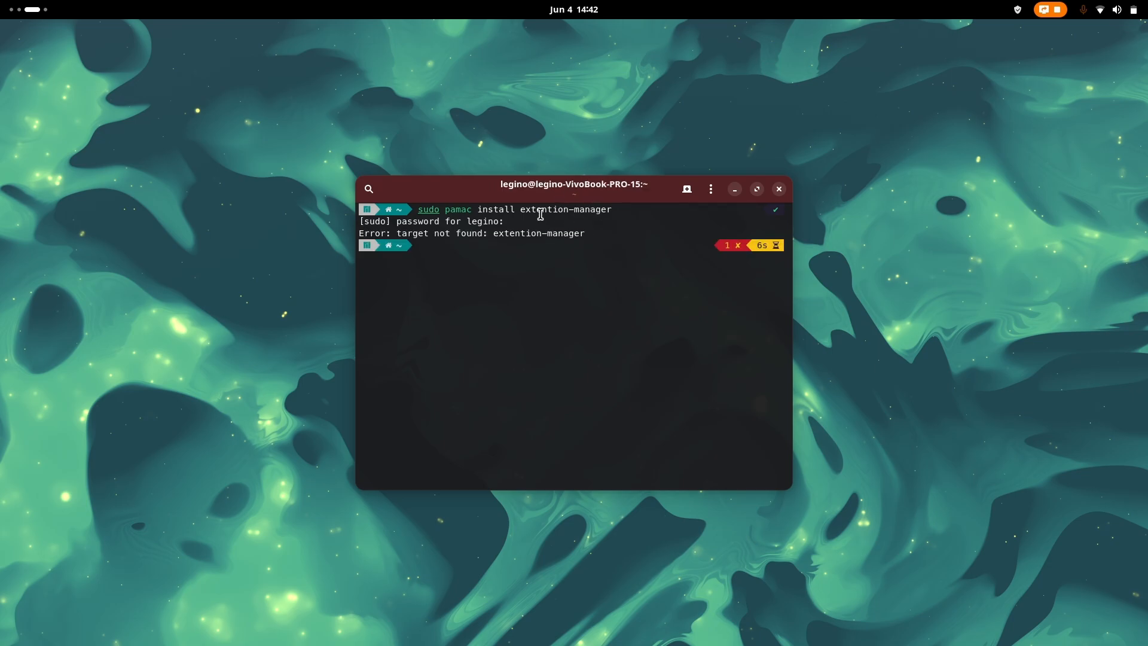
Step: Edit the previous command into yay -S extention-manager and run it
key(Up)
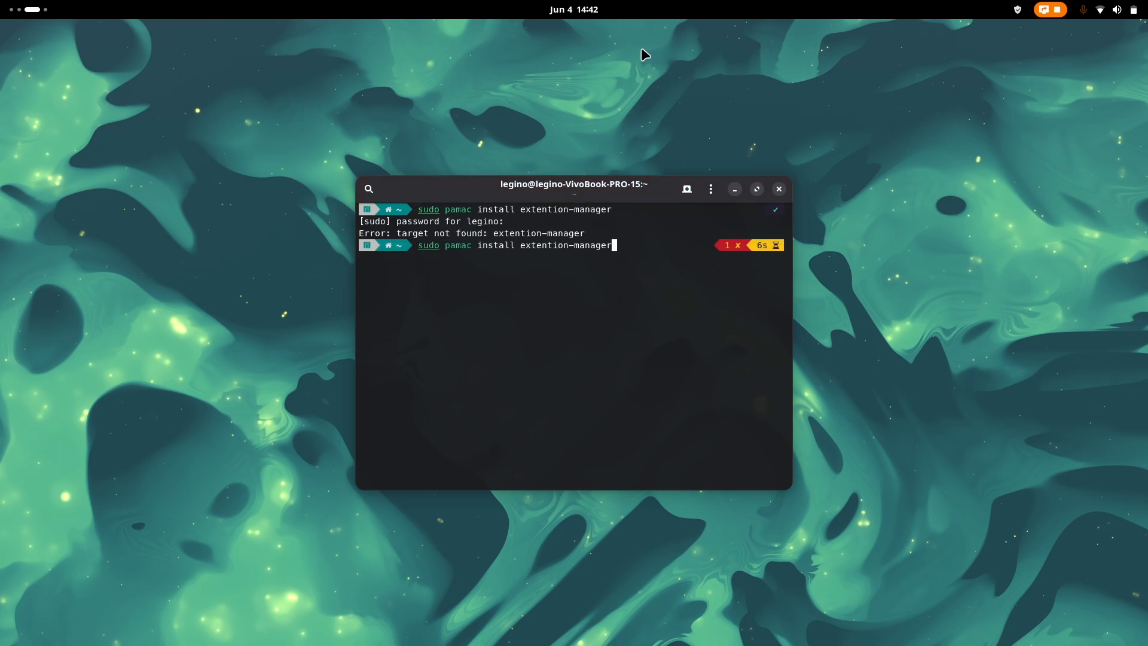
key(ctrl+Left)
key(ctrl+Left)
key(ctrl+Right)
key(BackSpace)
key(BackSpace)
key(BackSpace)
key(BackSpace)
key(BackSpace)
key(BackSpace)
key(BackSpace)
key(BackSpace)
key(BackSpace)
key(BackSpace)
key(BackSpace)
key(BackSpace)
key(BackSpace)
key(BackSpace)
key(BackSpace)
key(BackSpace)
key(BackSpace)
key(BackSpace)
key(BackSpace)
text(ay -S)
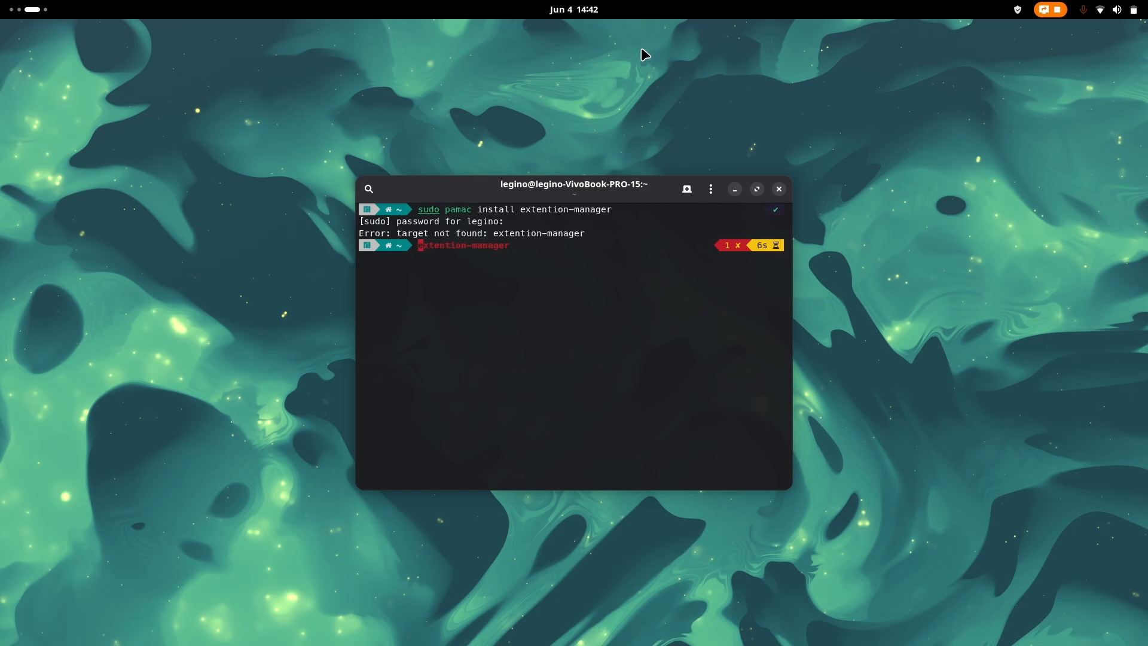
key(Home)
text(y)
key(Return)
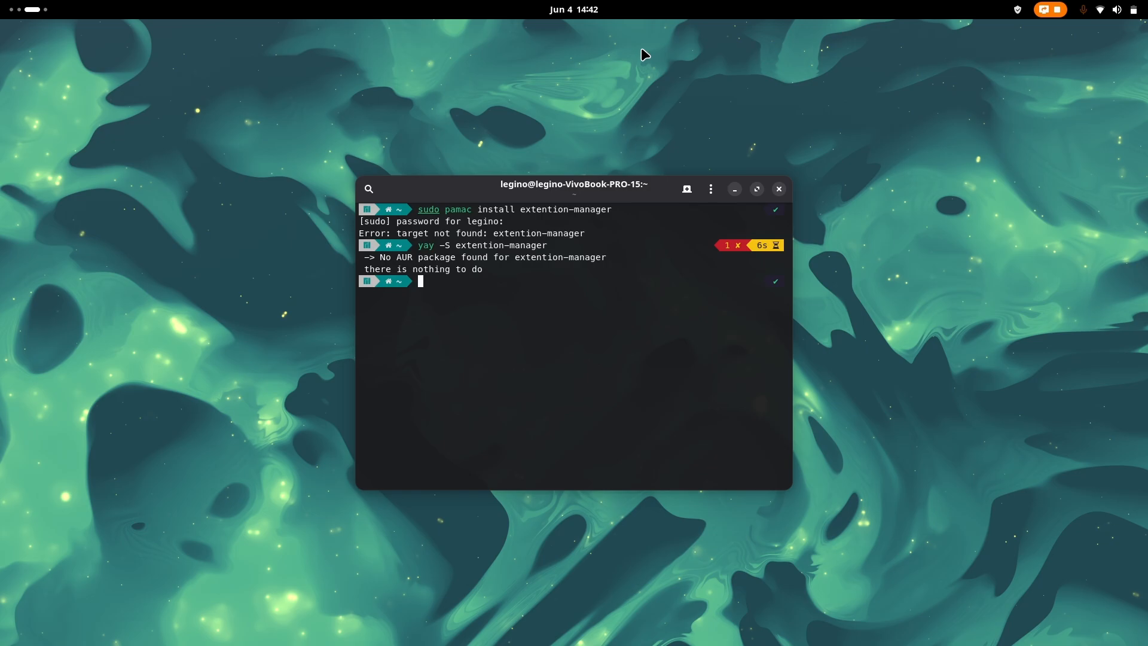
Step: Correct the package name and run yay -S extension-manager, accepting the install prompts
key(Up)
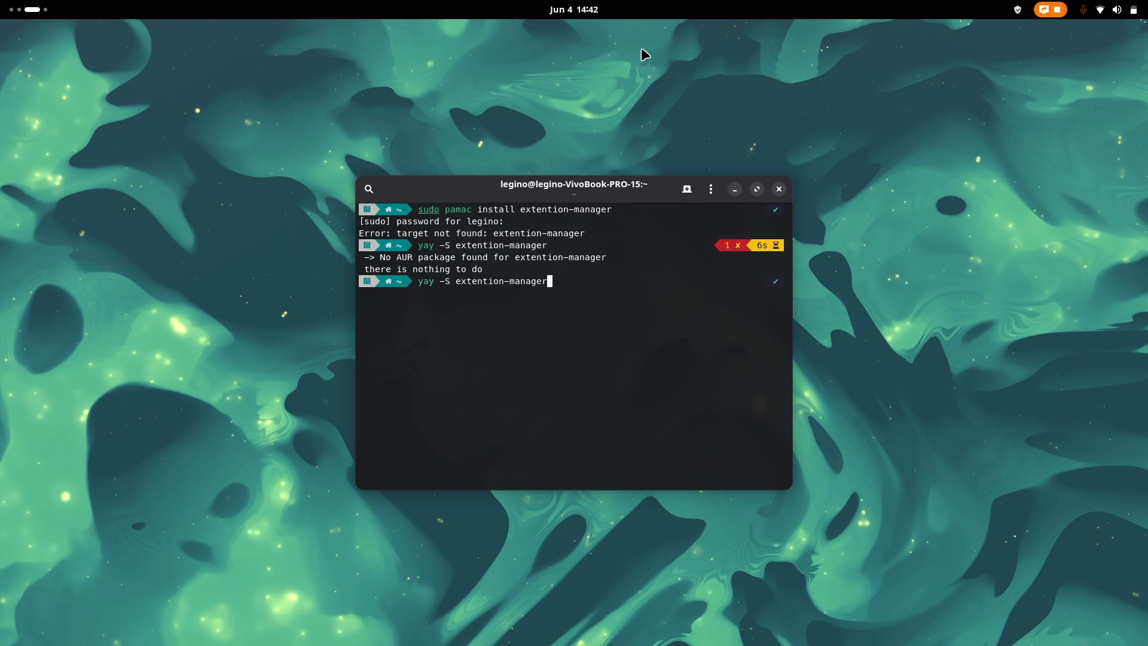
key(ctrl+Left)
key(Right)
key(Right)
key(Right)
key(Right)
key(Right)
key(Right)
key(BackSpace)
text(s)
key(Return)
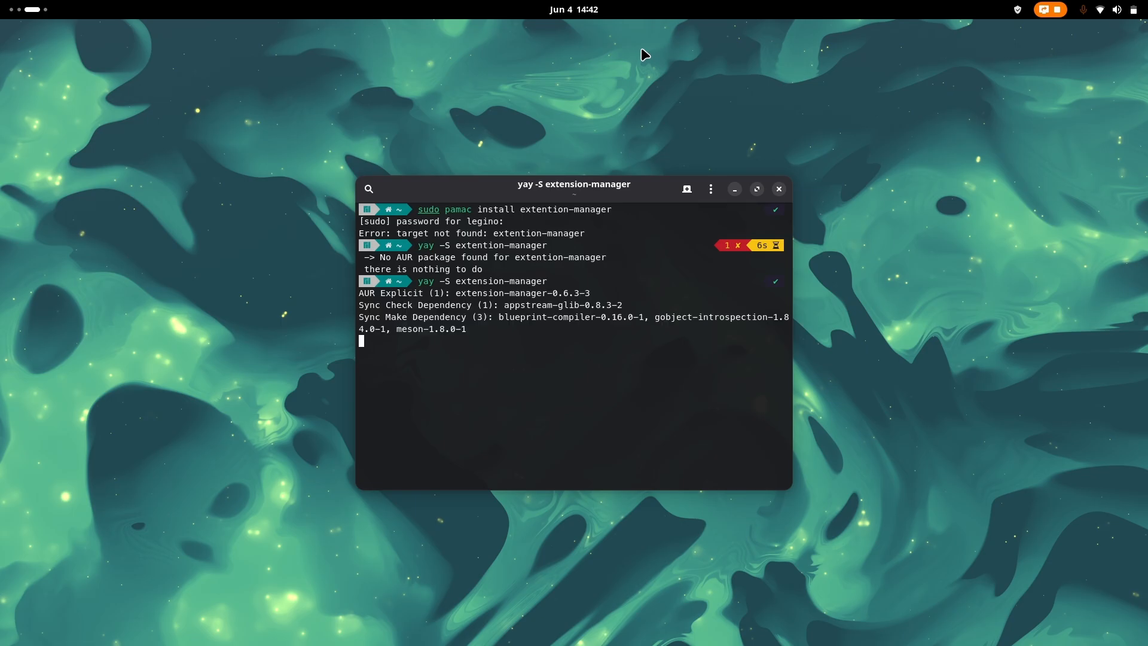
key(Return)
key(Return)
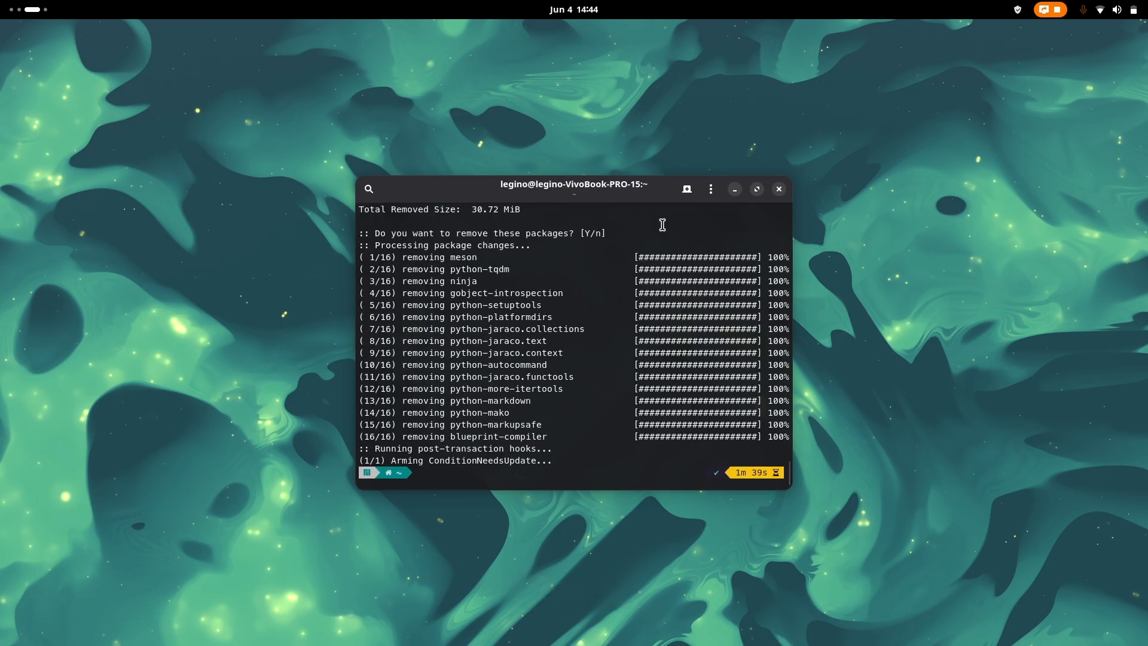
Step: Close the terminal and launch the Extension Manager app
click(780, 189)
key(super)
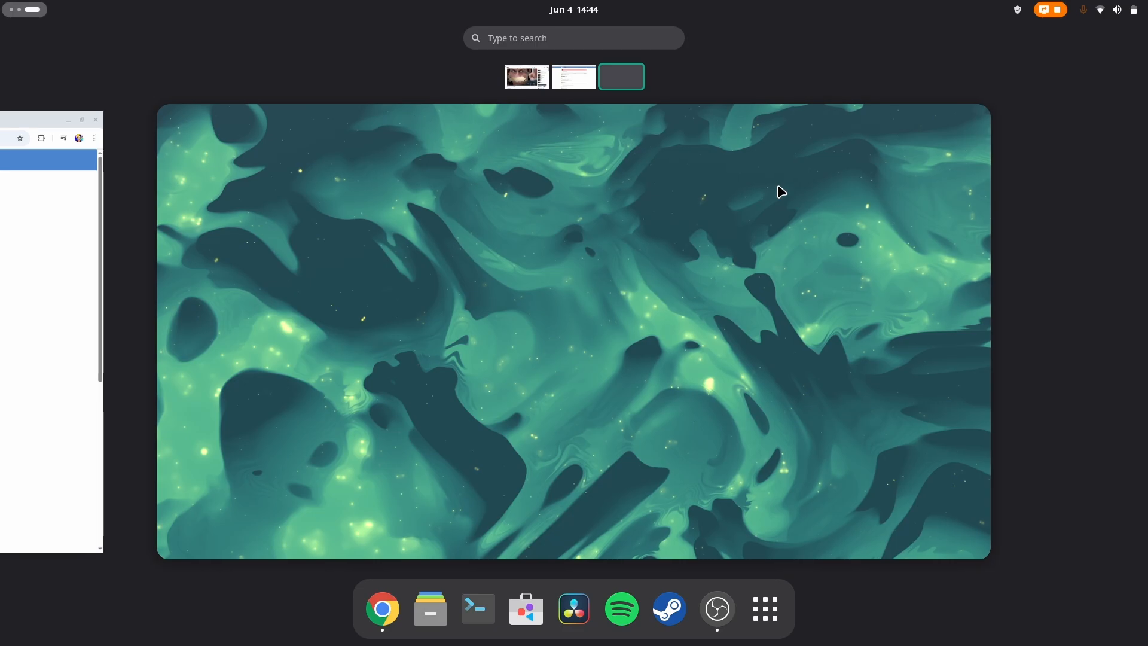
key(super)
click(184, 377)
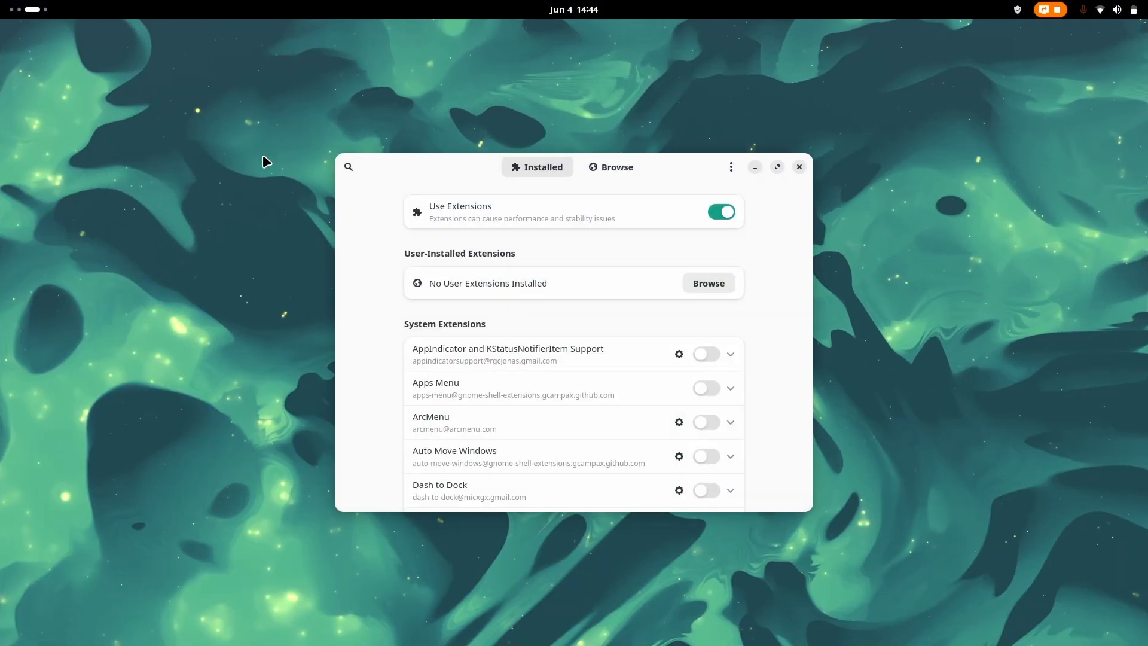
Step: Search the online extensions for dash to panel and install Dash in Panel
click(615, 167)
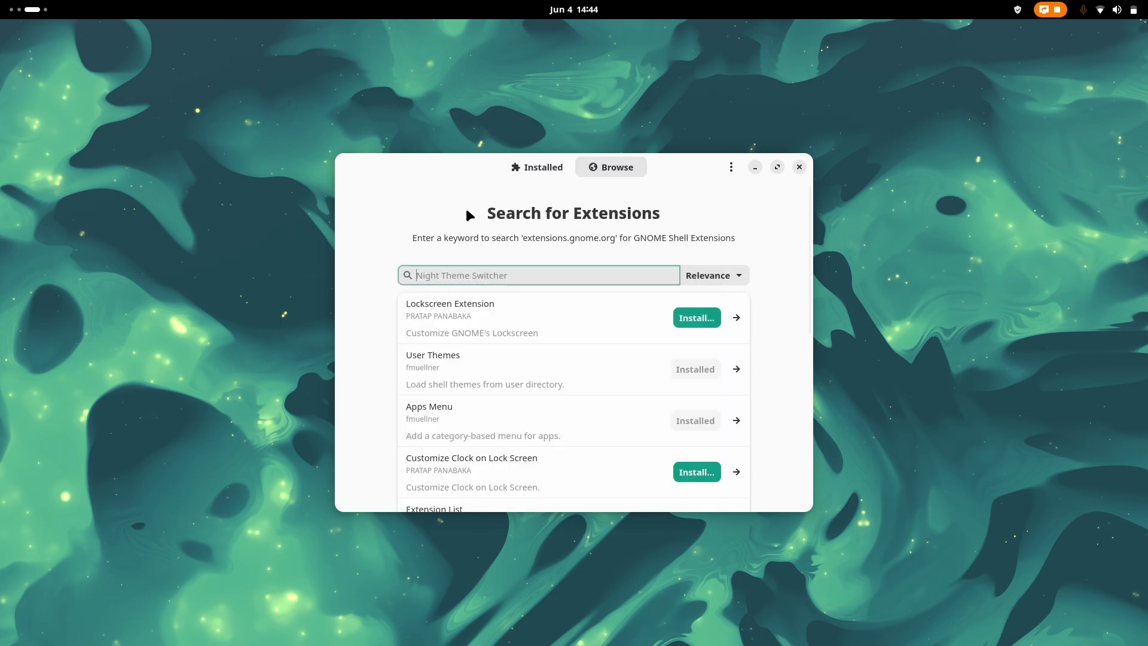
text(dash to panel)
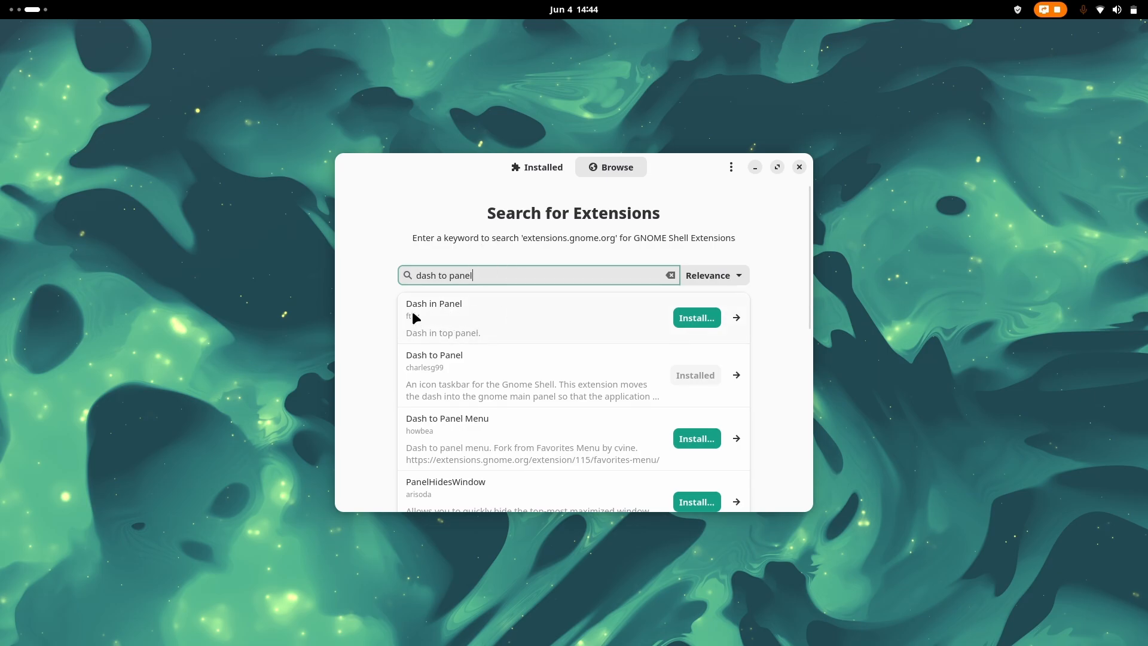
click(693, 317)
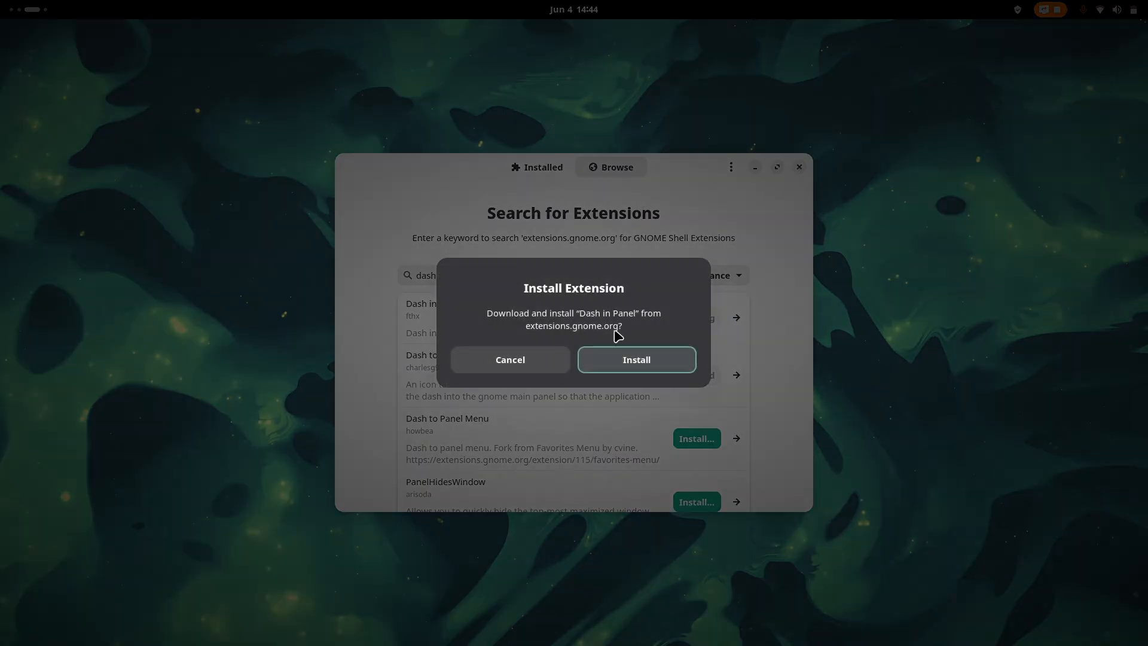
click(623, 354)
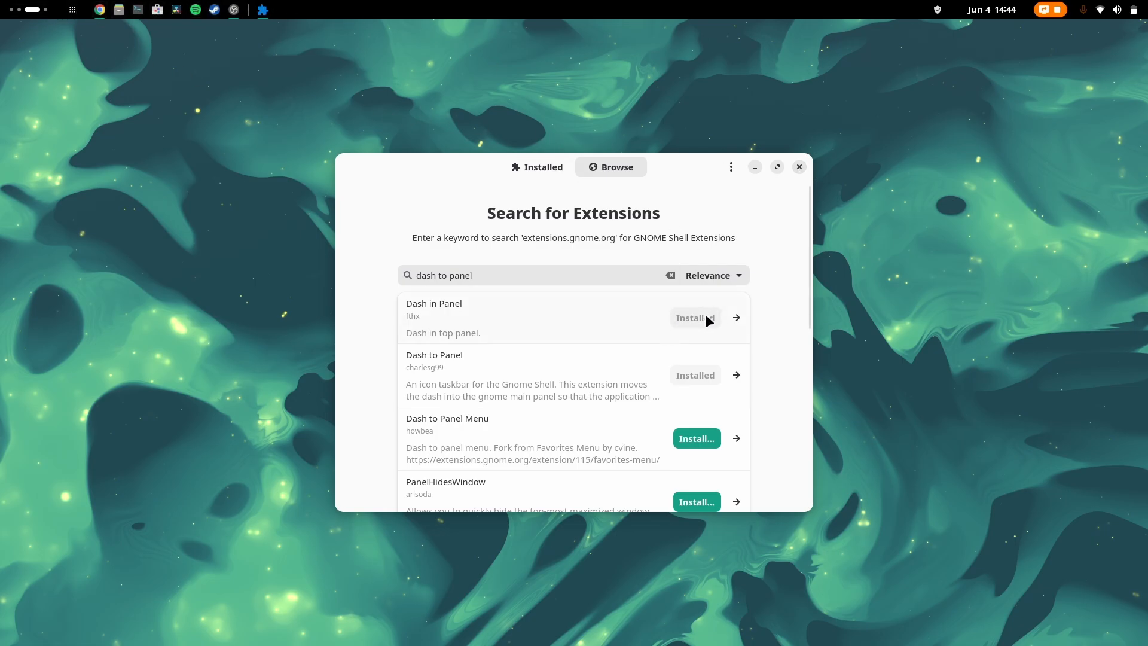
Step: Look through the Dash in Panel preferences and close them
click(527, 166)
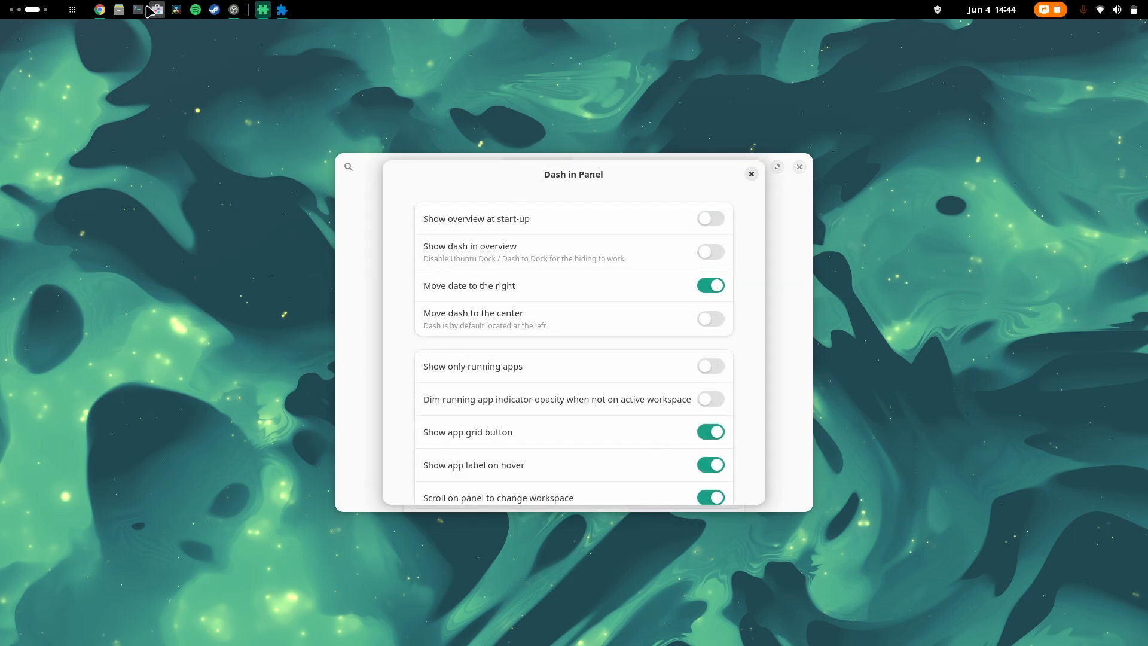
scroll(590, 300, down, 5)
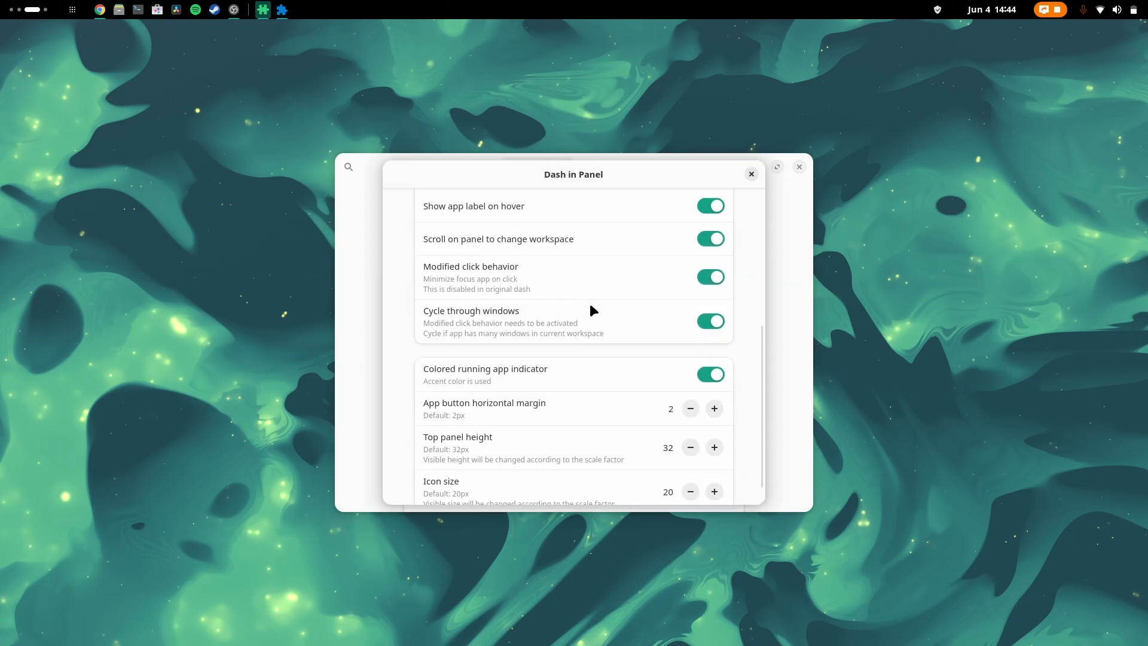
scroll(590, 306, up, 5)
scroll(595, 301, down, 5)
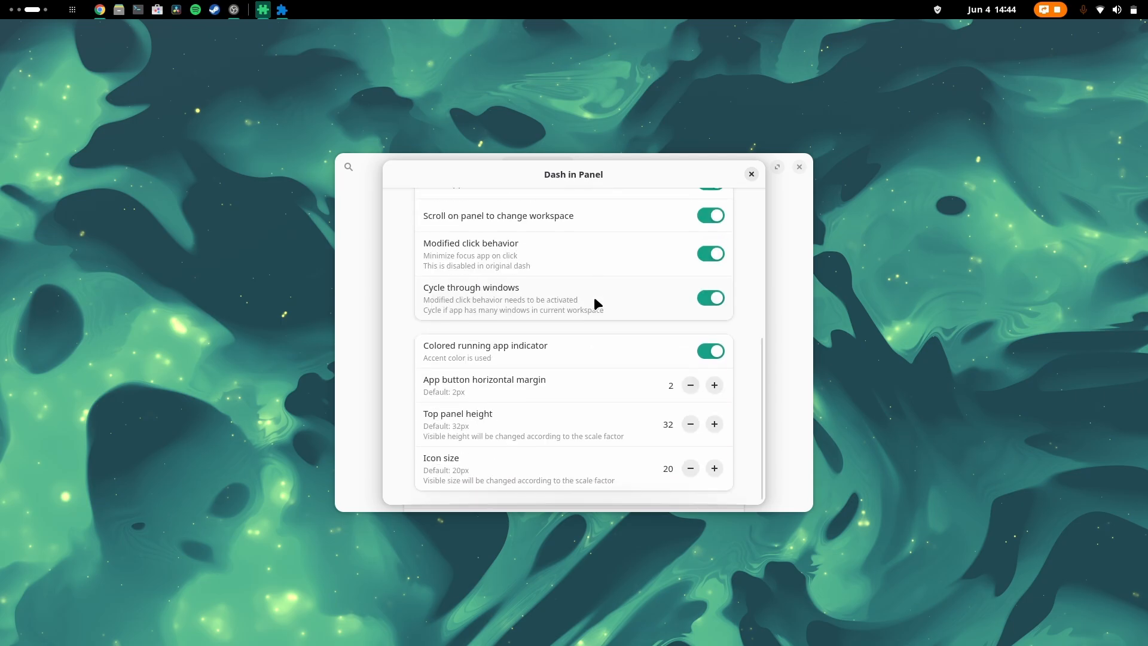
scroll(595, 301, up, 5)
click(751, 174)
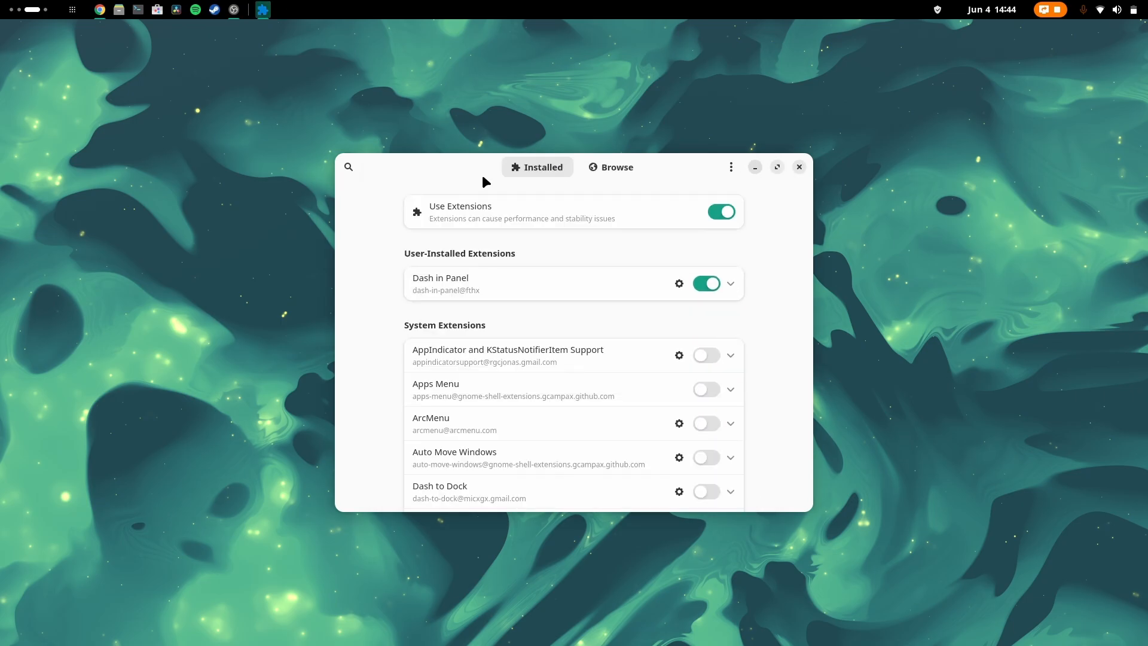
Step: Enable the Dash to Panel extension among the installed system extensions and dismiss the notification
click(598, 170)
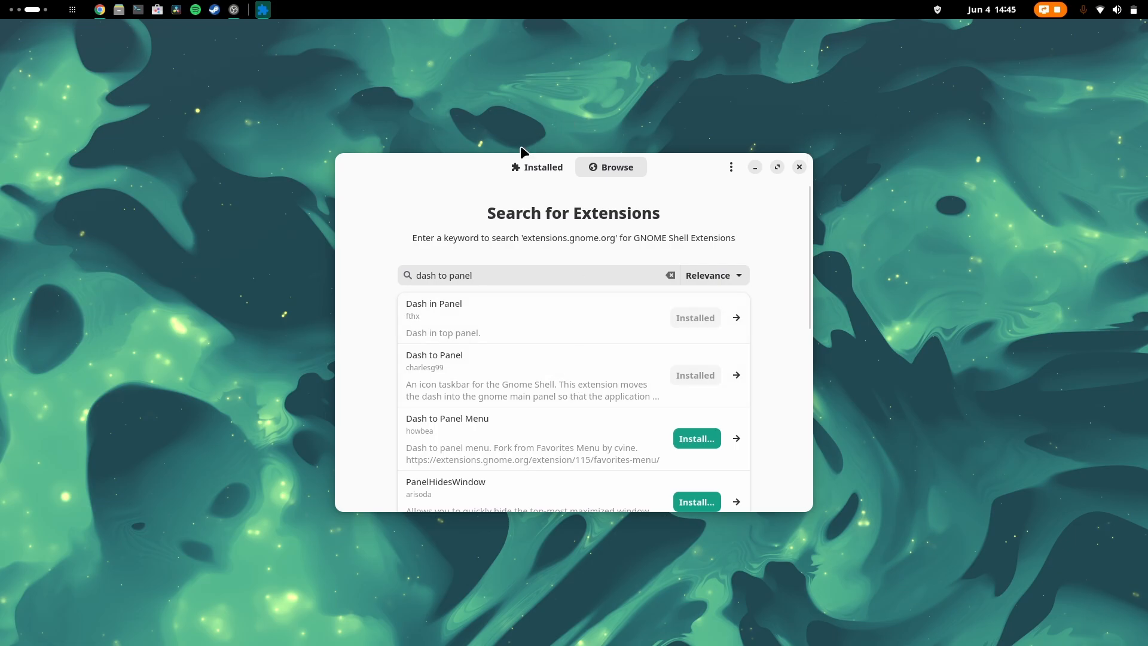
click(526, 164)
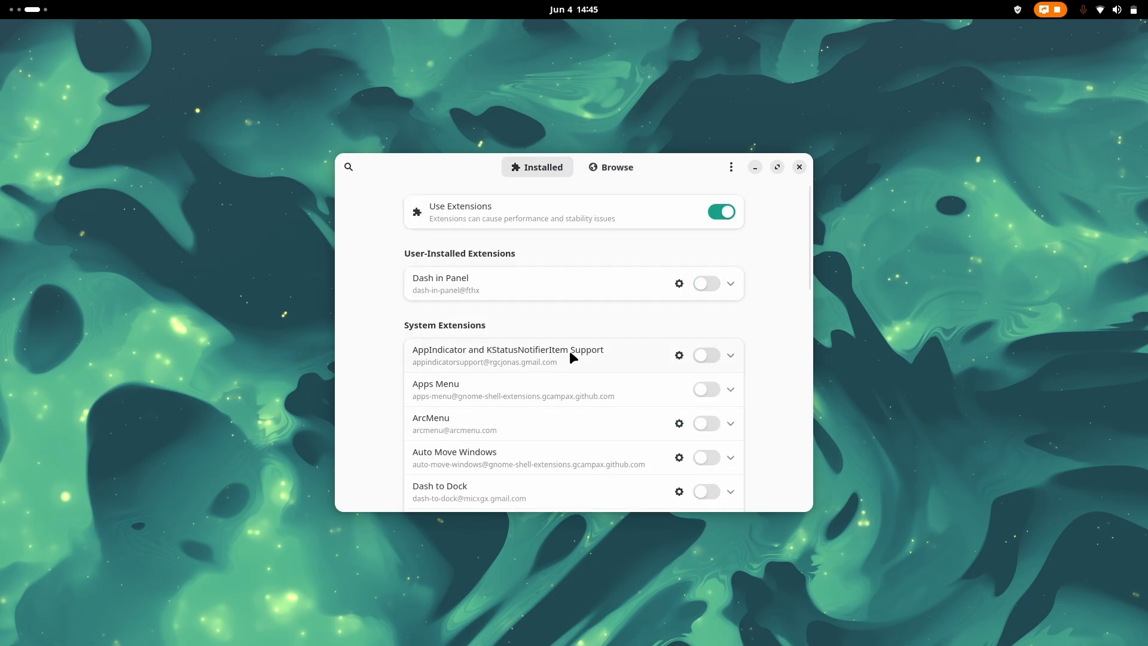
scroll(569, 351, down, 10)
scroll(622, 243, up, 1)
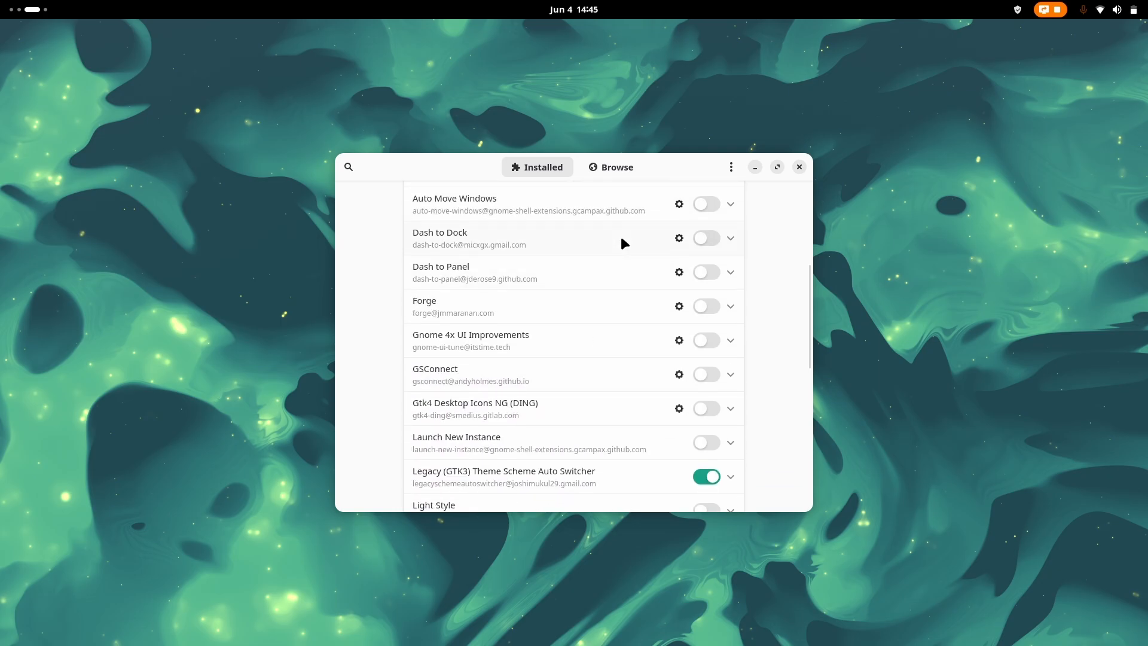
click(706, 274)
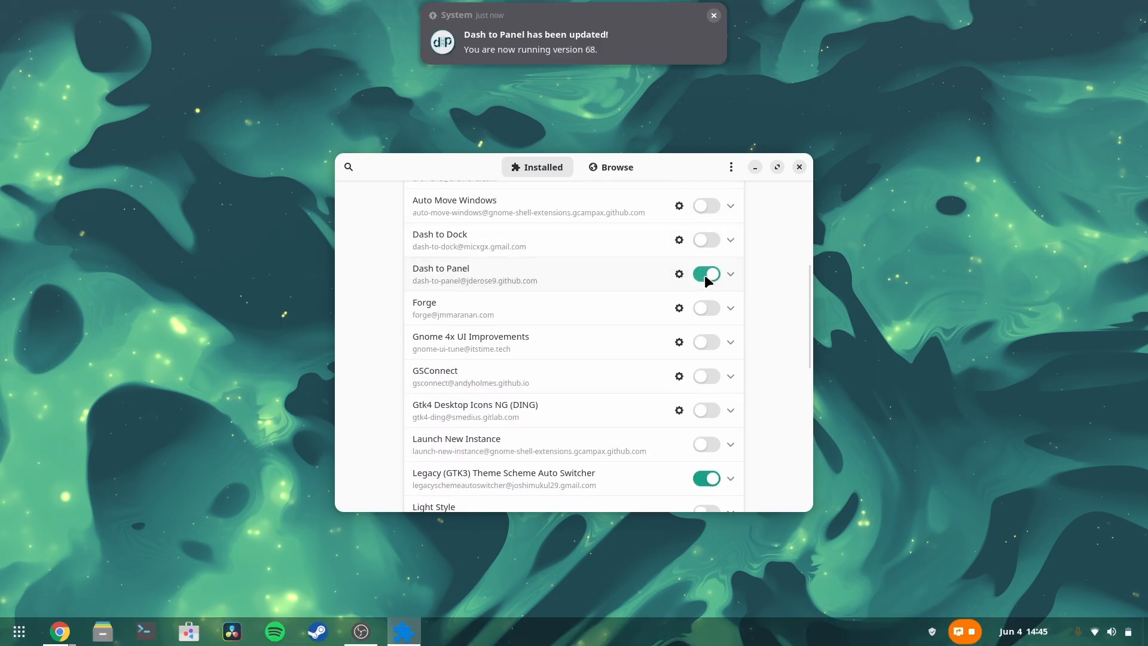
click(713, 18)
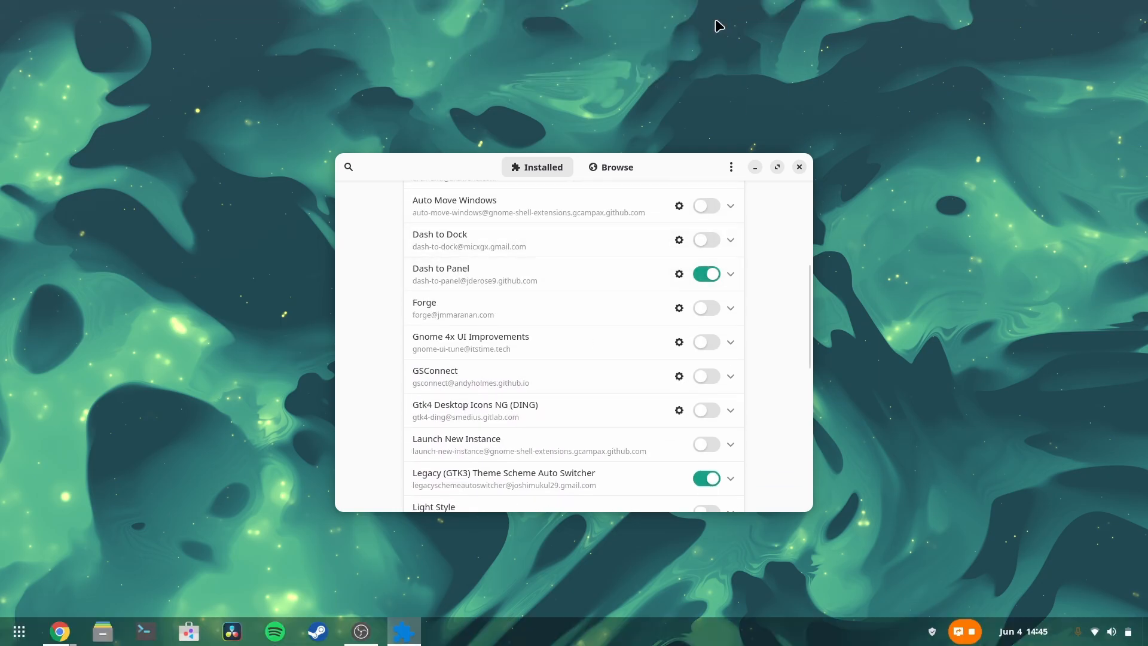
Step: Open the Dash to Panel settings and make the panel length dynamic
click(679, 274)
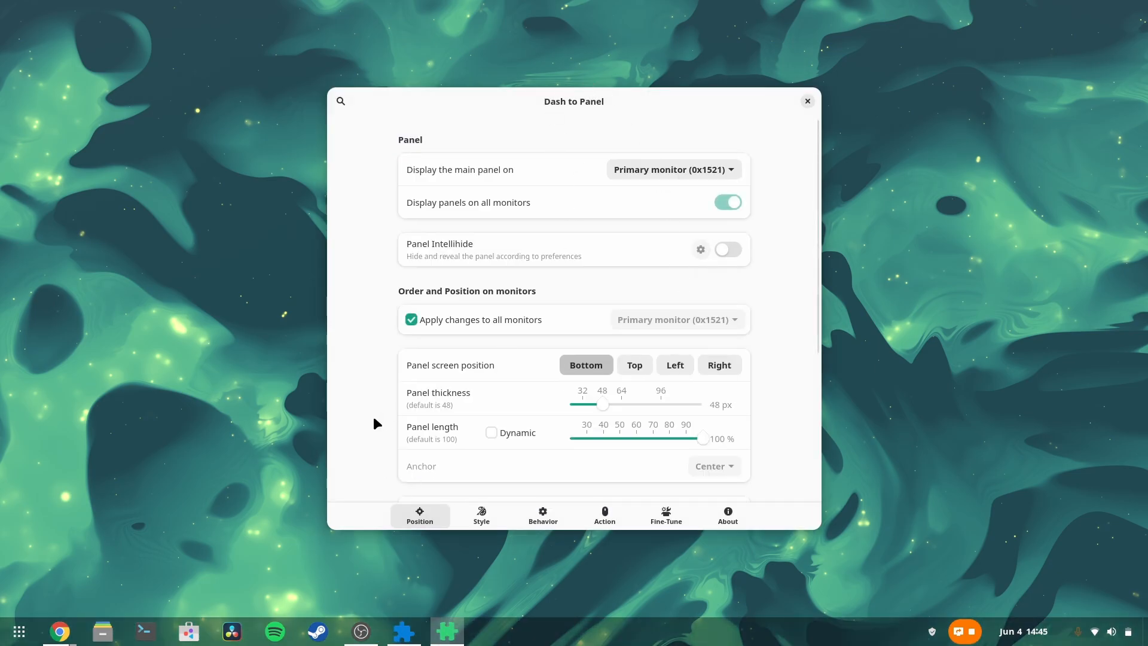
click(492, 433)
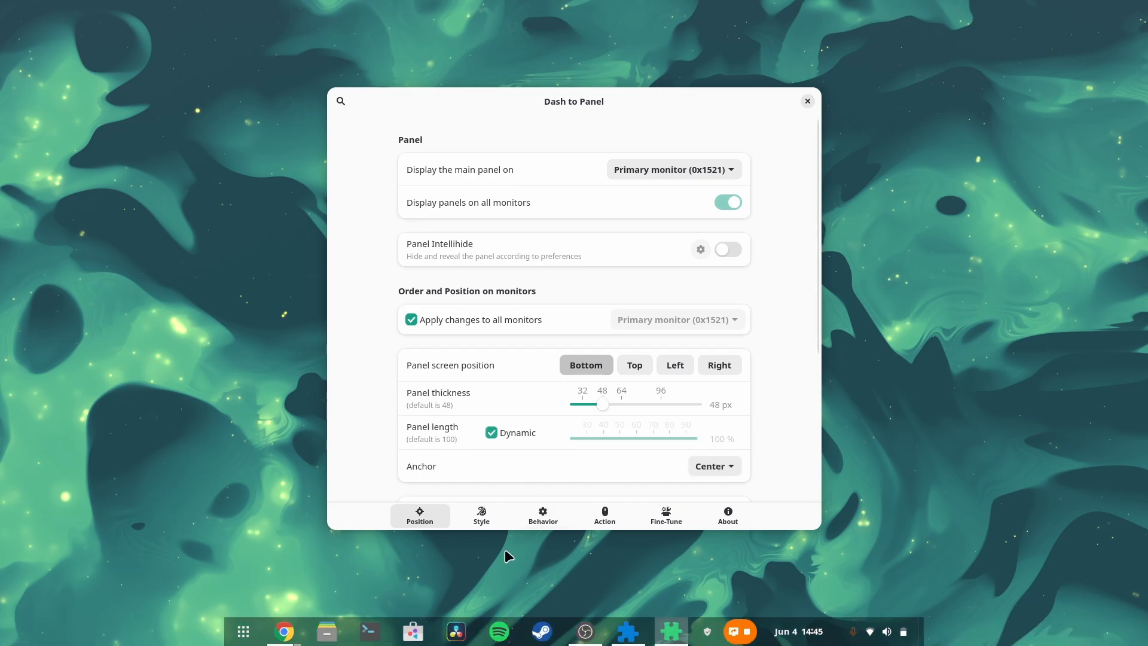
Step: Hide the Show Applications button, the desktop button and the right box in the panel element list
scroll(424, 431, down, 5)
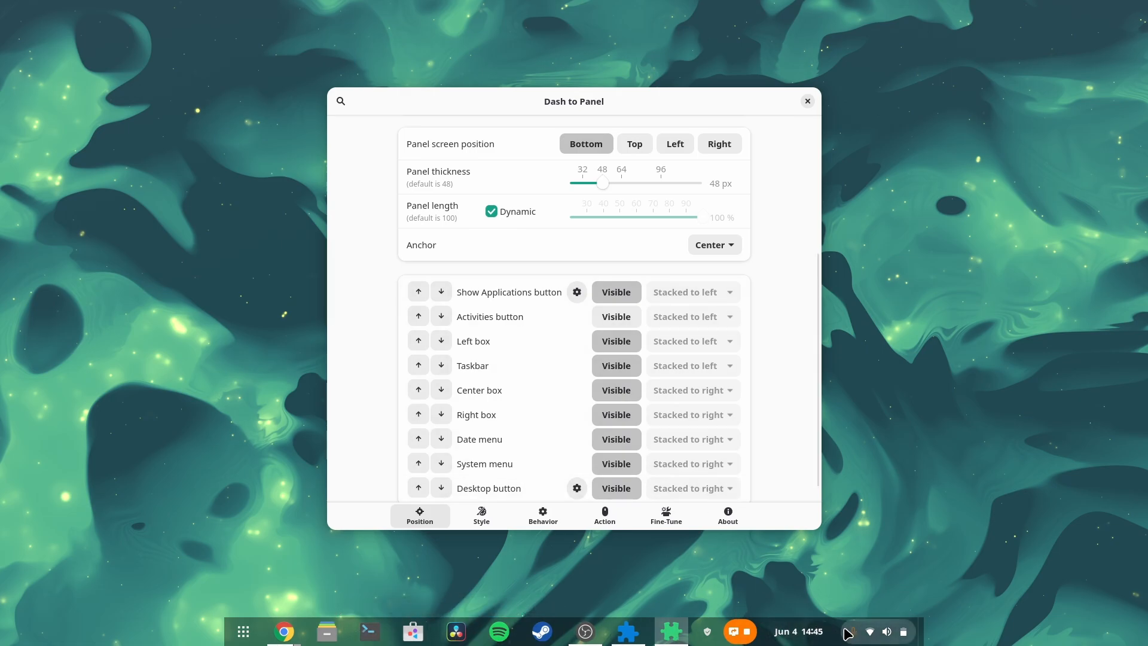
click(606, 293)
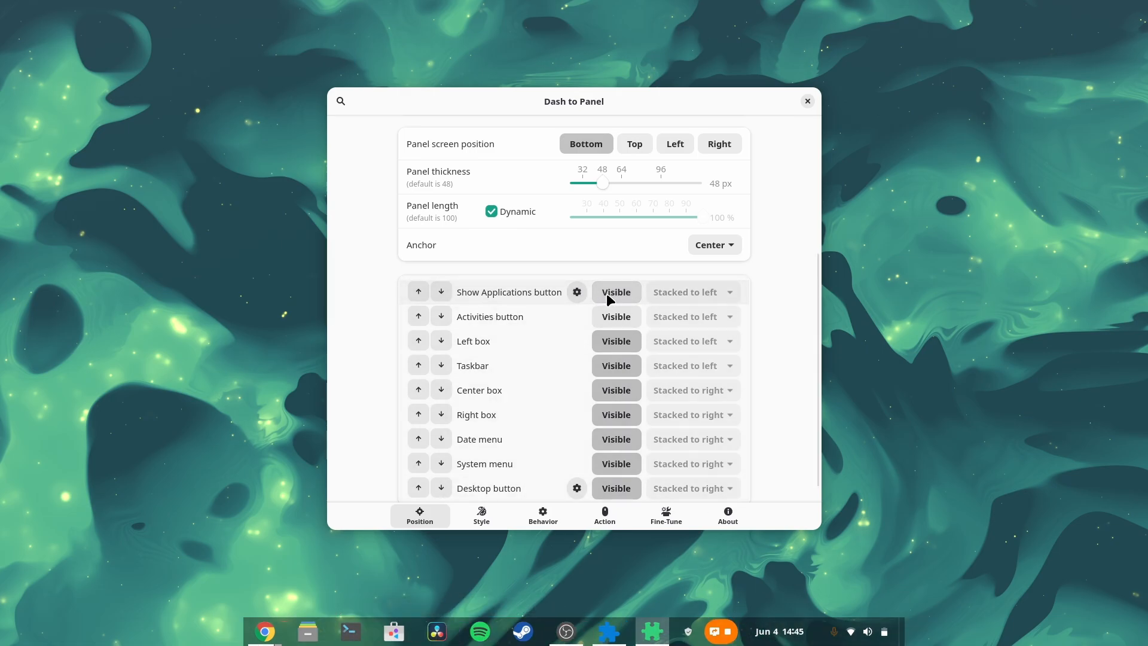
scroll(606, 293, down, 1)
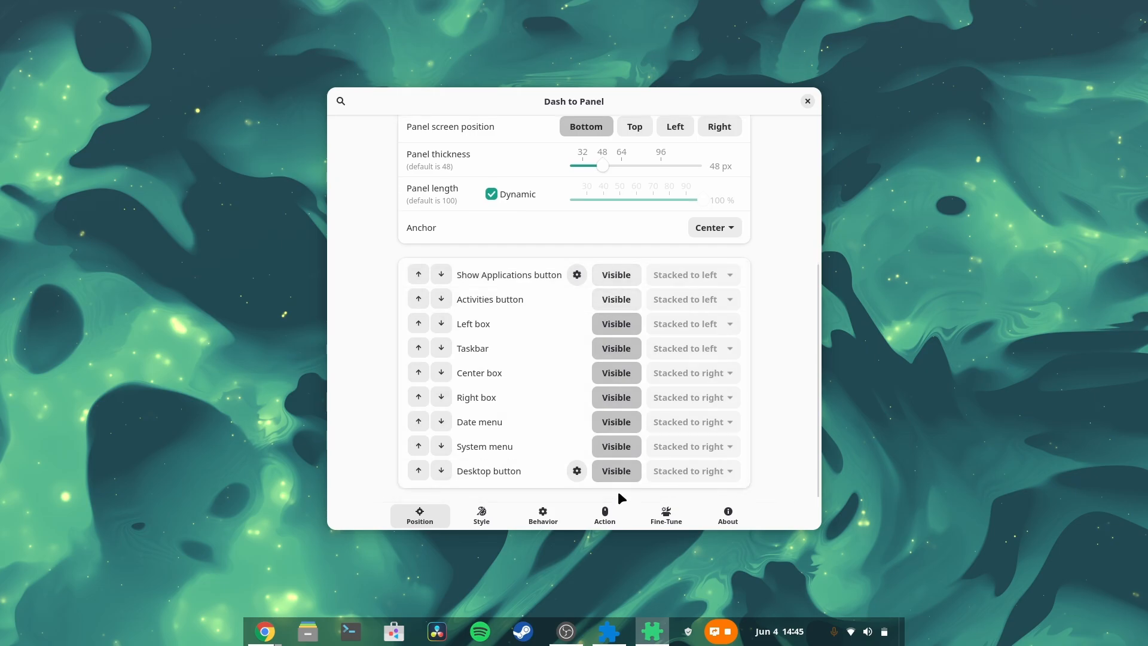
click(621, 470)
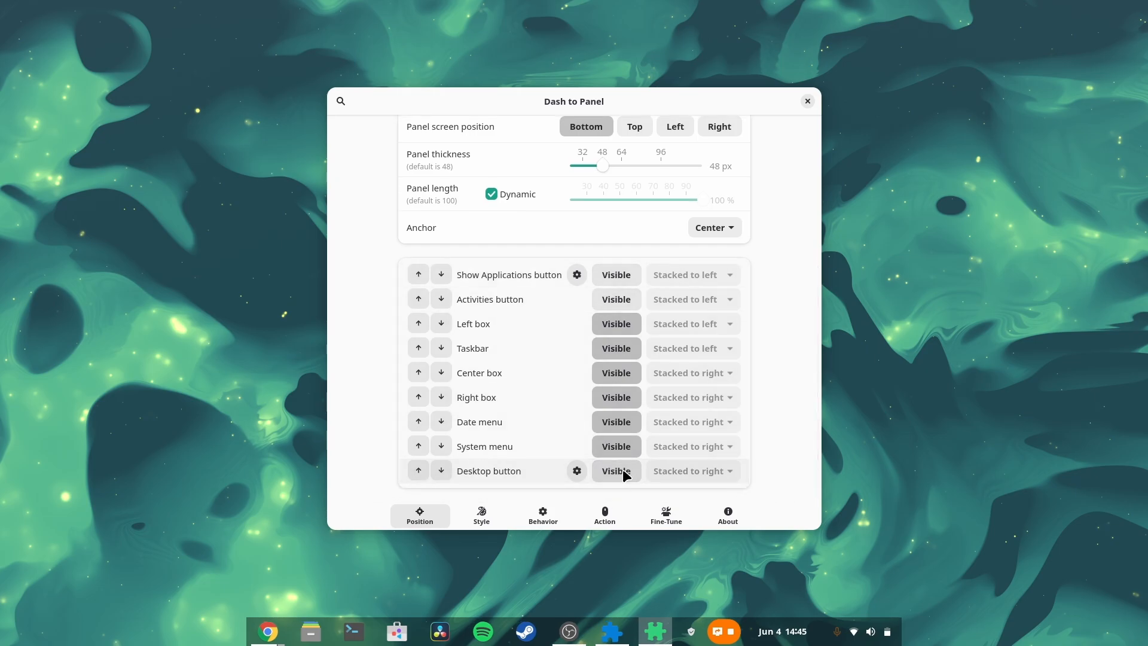
click(622, 401)
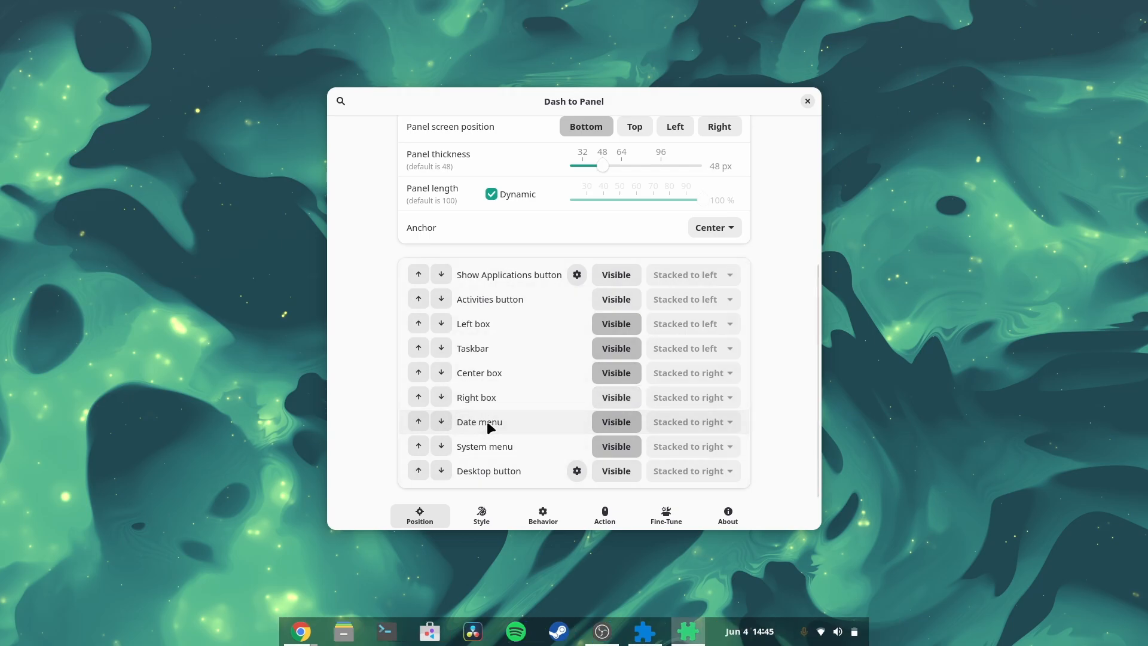
Step: Show the Activities button and move the Date menu below the System menu
click(619, 275)
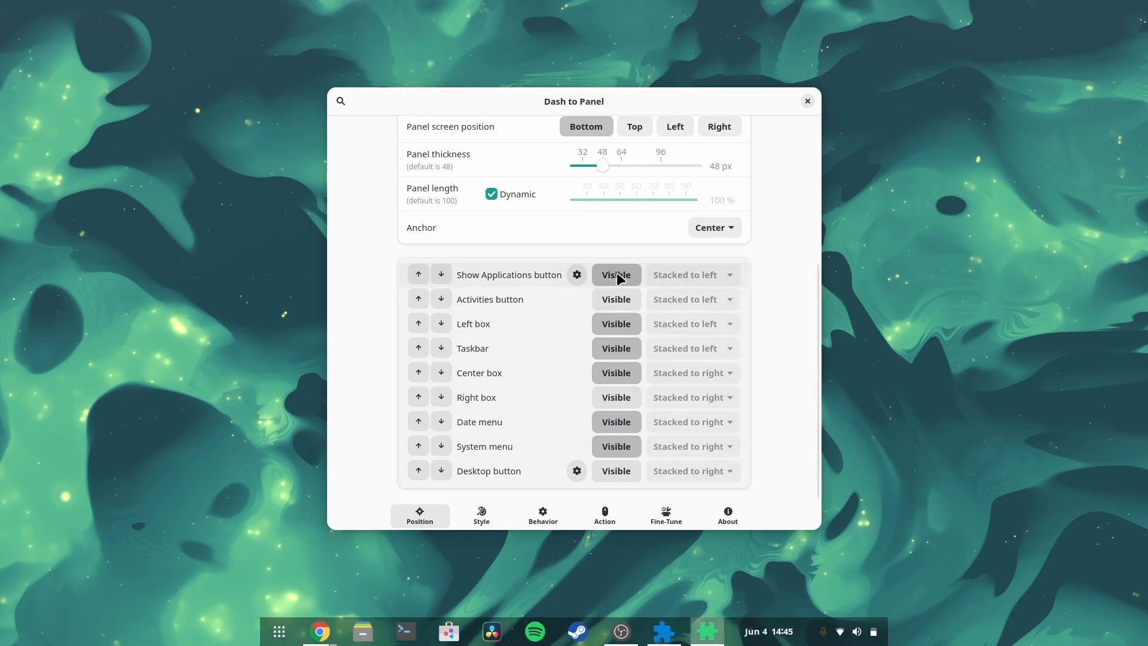
click(619, 276)
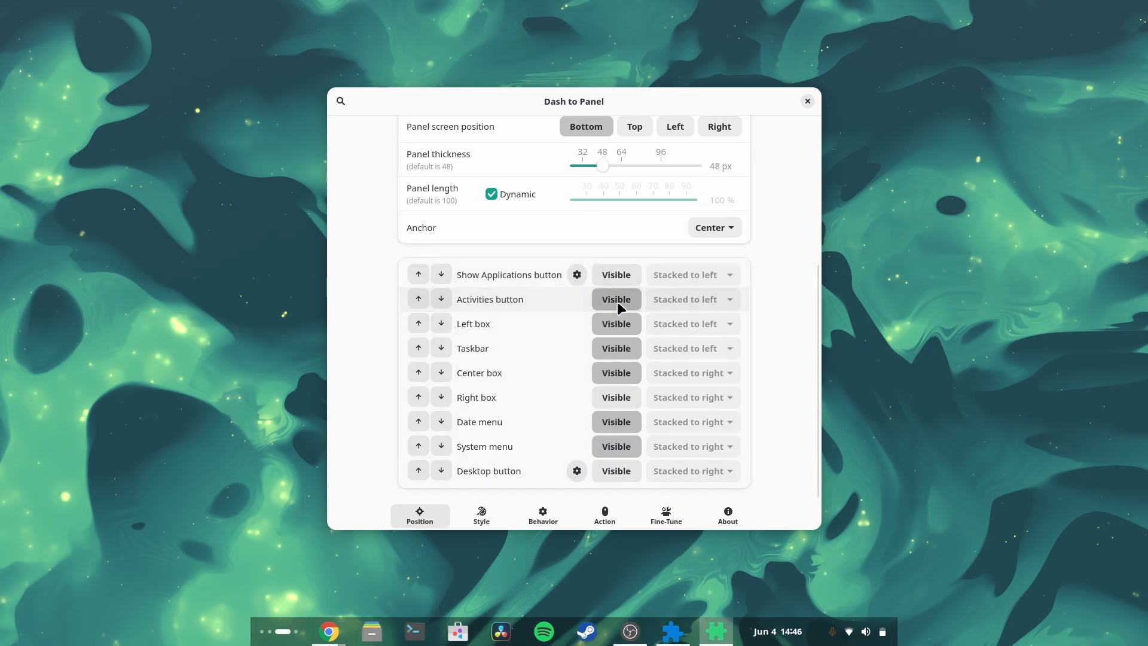
click(617, 302)
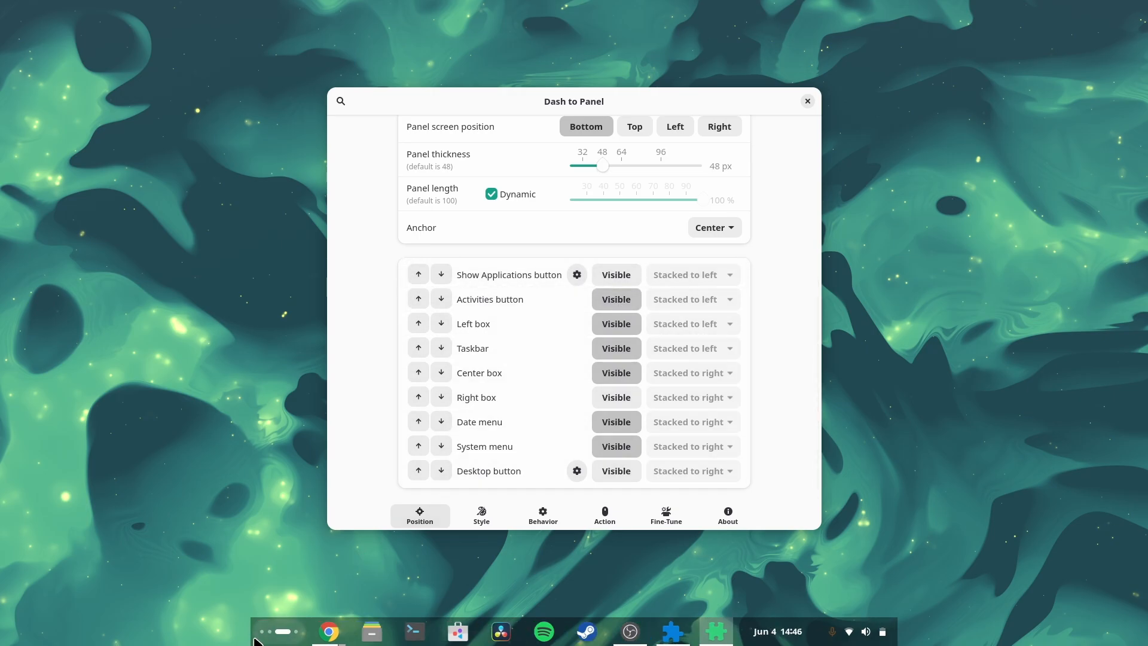
click(443, 422)
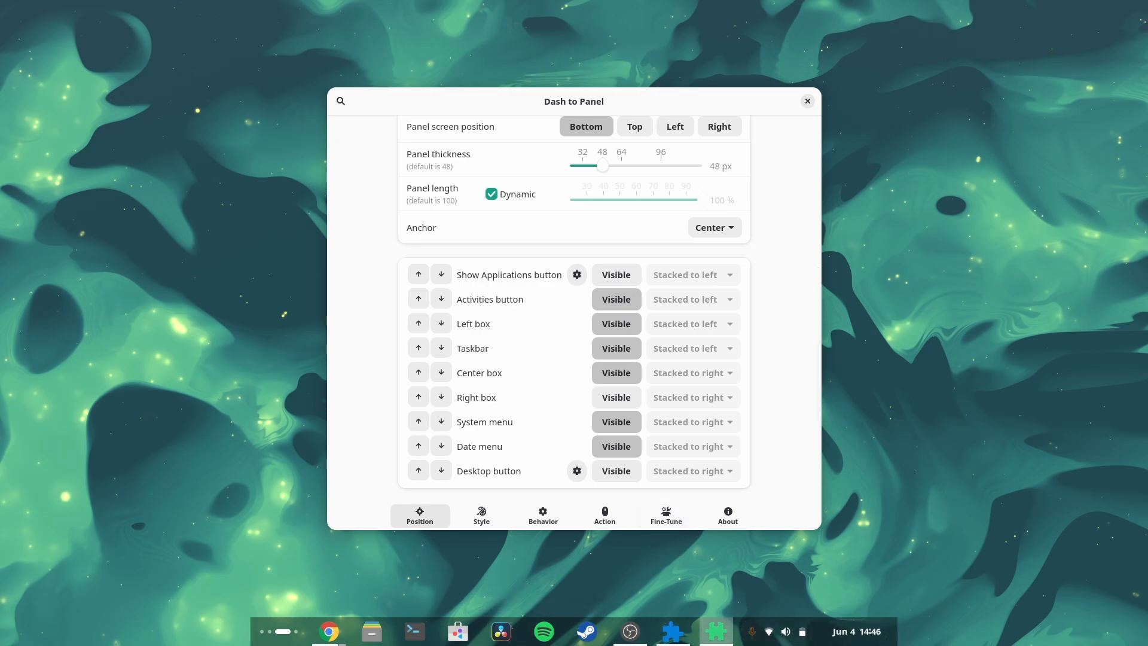
Step: Set the panel thickness to 64 px
click(477, 512)
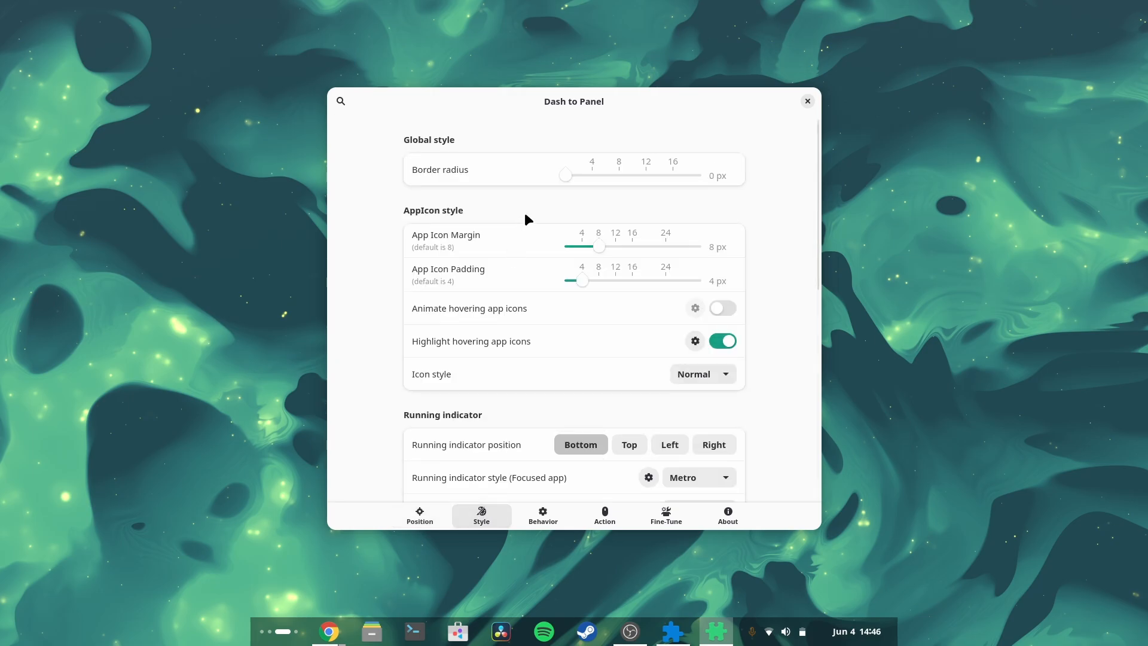
click(430, 515)
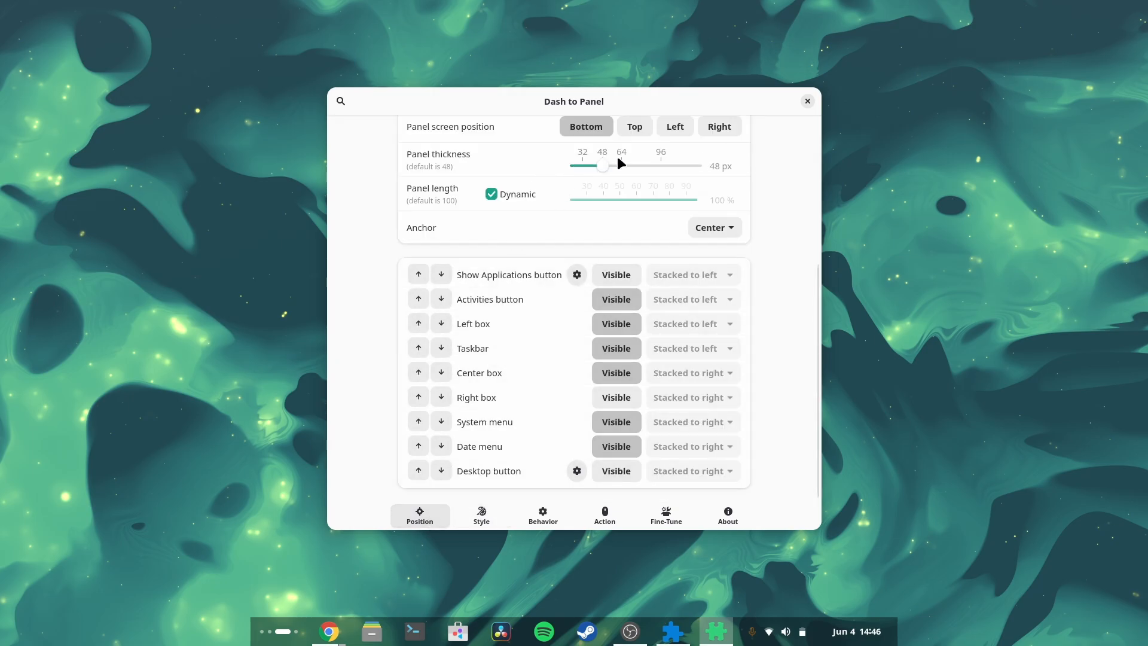
drag(603, 165, 622, 165)
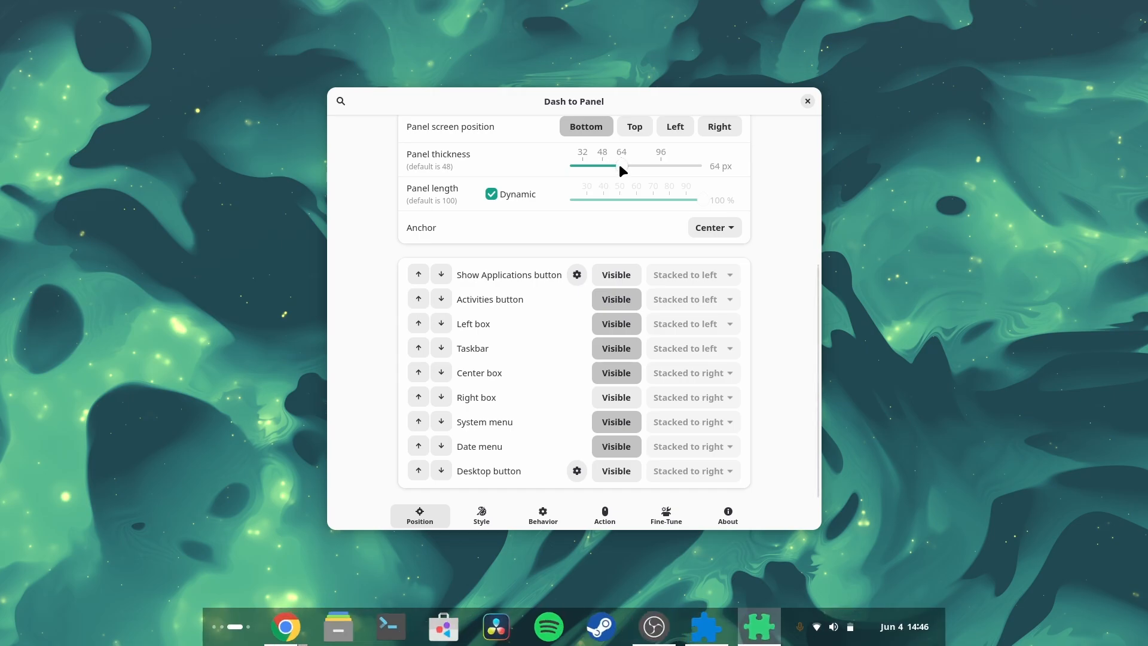
Step: Set the global border radius in the Style settings to 20 px
click(480, 519)
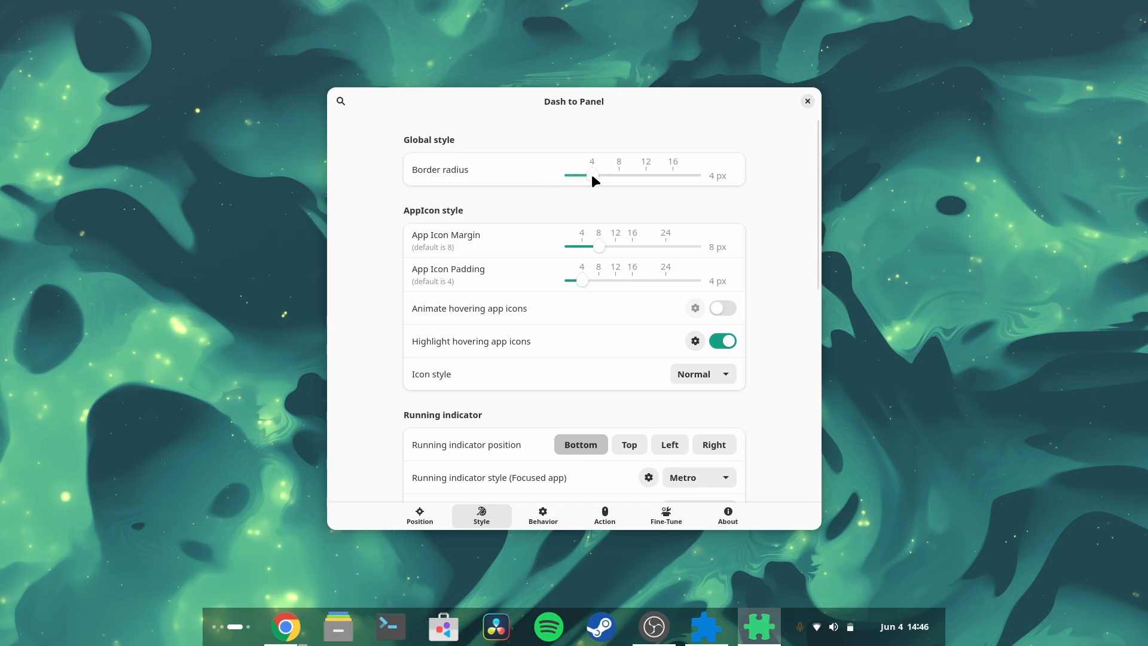
drag(592, 177, 775, 179)
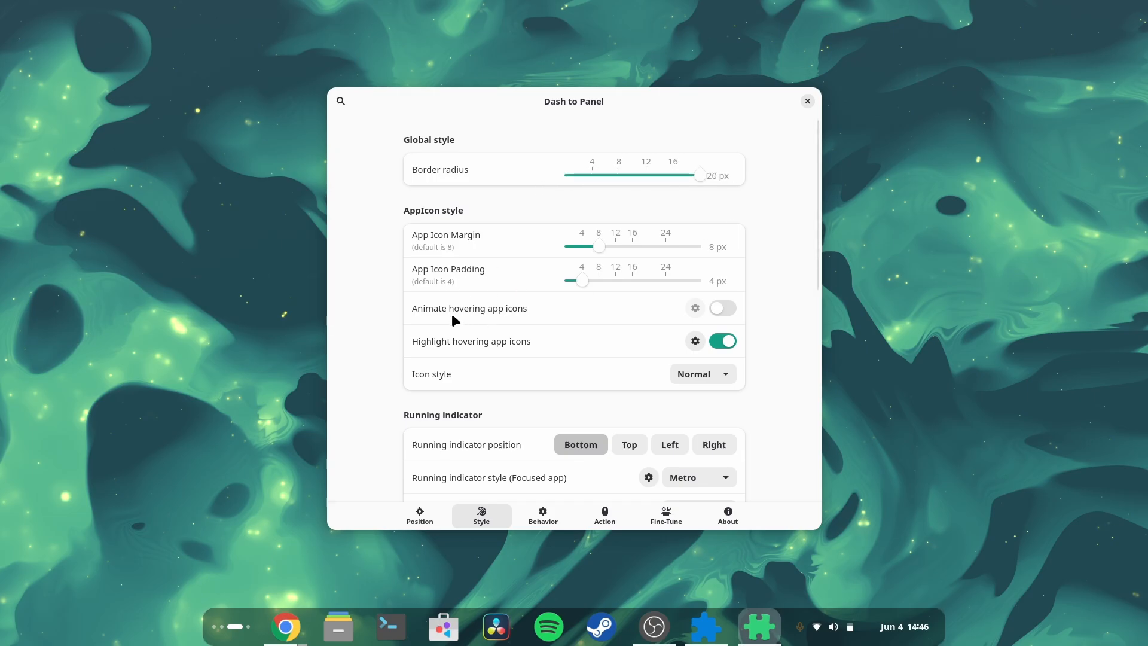
Step: Turn off highlighting of hovered app icons and turn on animation of hovered app icons
click(698, 374)
click(697, 374)
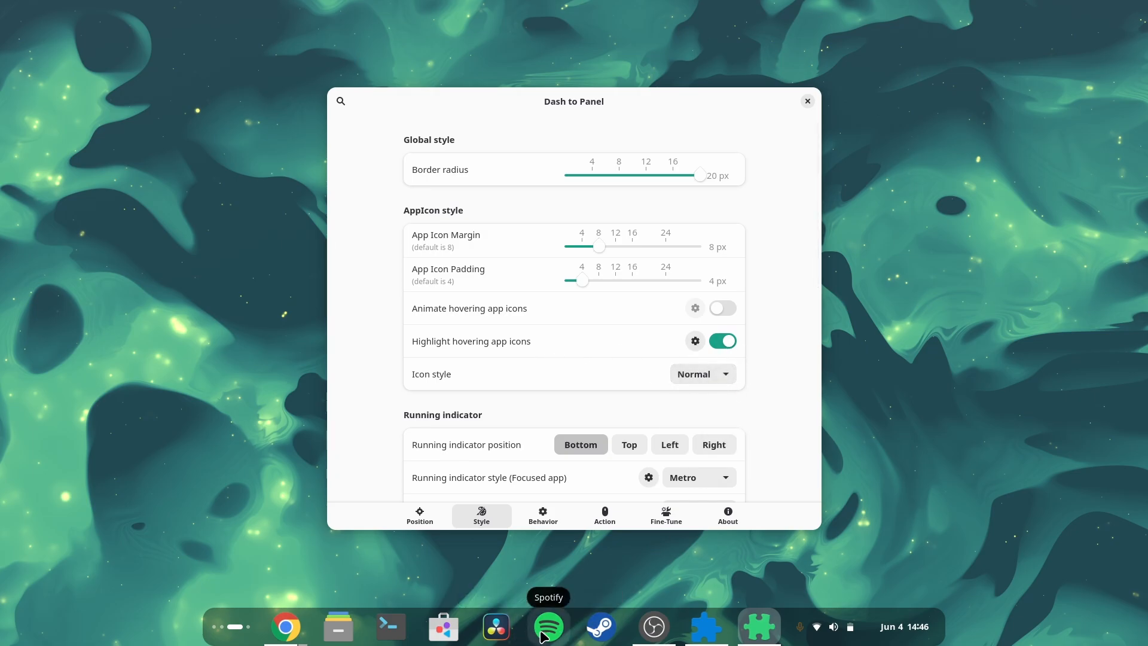
click(724, 341)
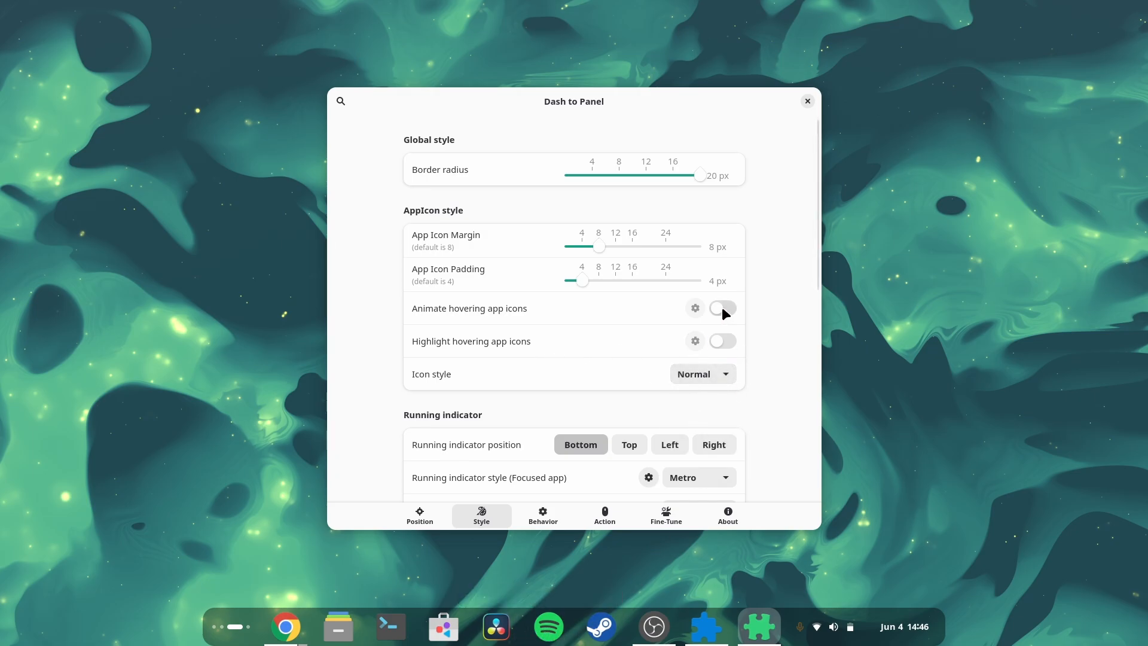
click(725, 309)
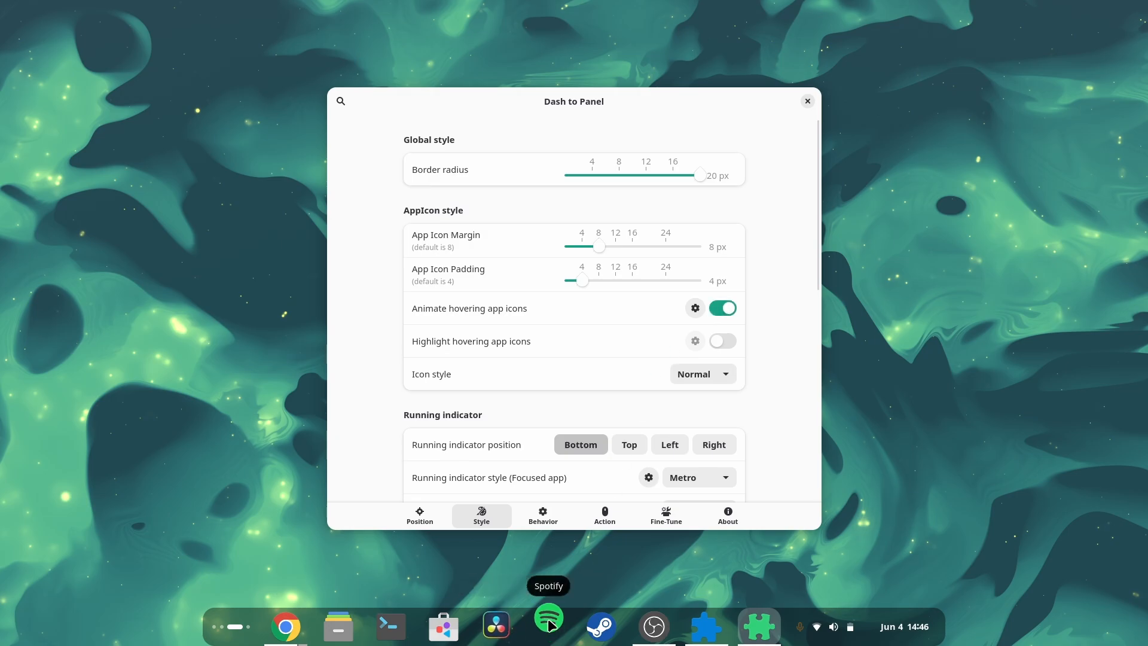
Step: Adjust the Travel and Zoom sliders in the app icon animation options, then close them
click(695, 311)
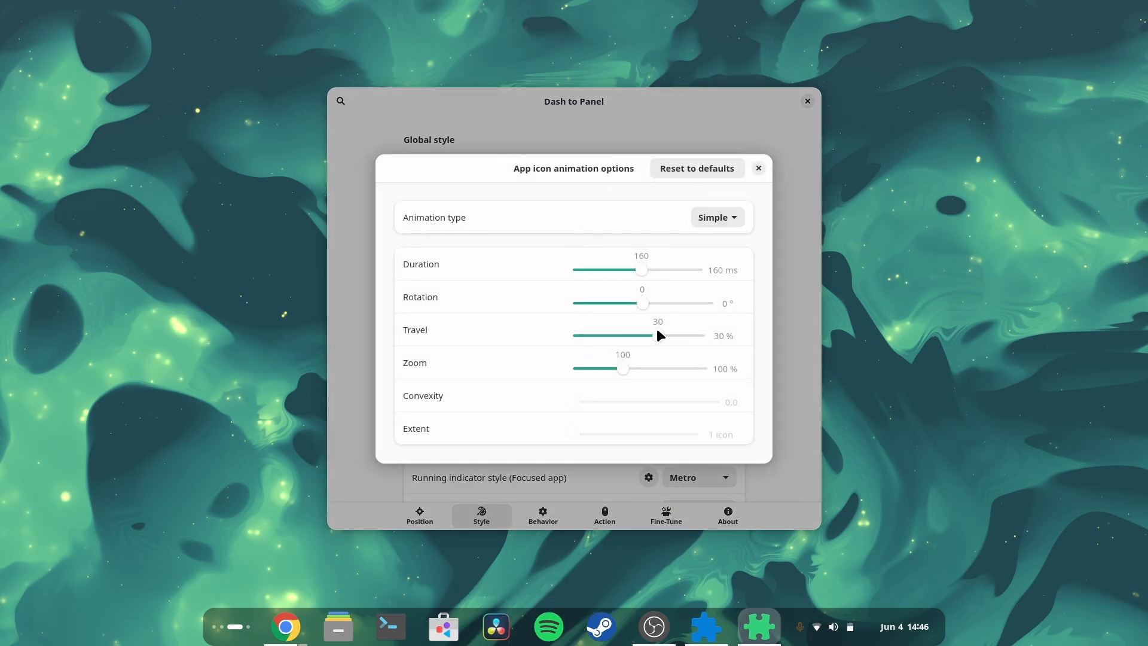
mouse_move(657, 333)
mouse_down()
mouse_move(585, 339)
mouse_move(660, 332)
mouse_up()
drag(648, 338, 645, 338)
drag(629, 368, 632, 370)
drag(633, 366, 633, 366)
click(756, 169)
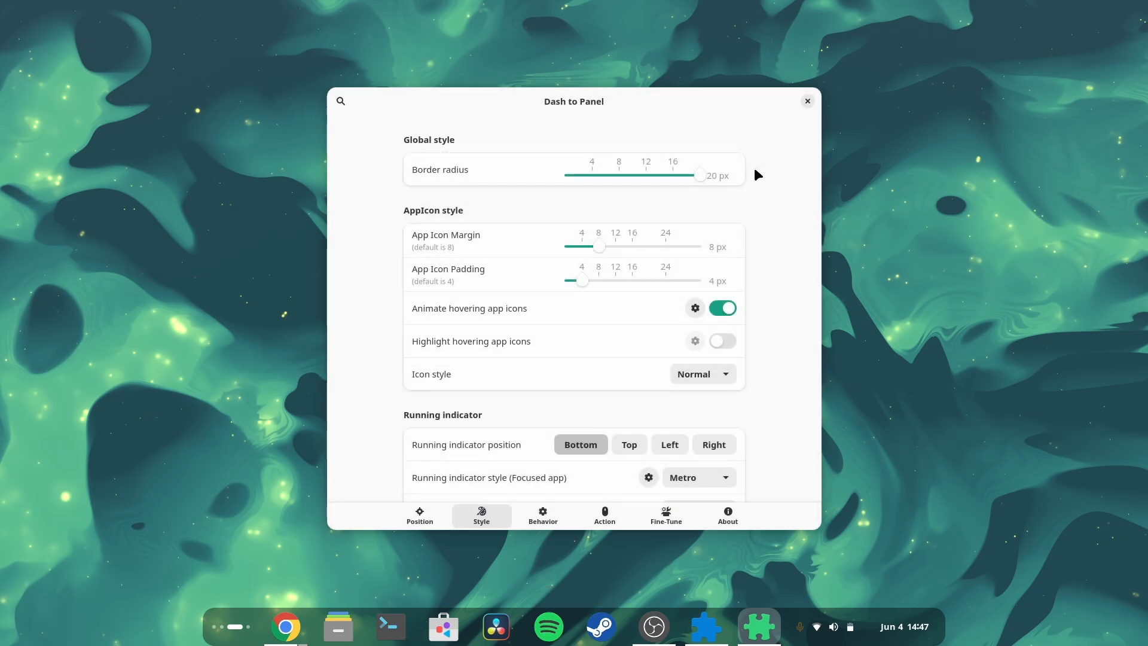
Step: Set App Icon Margin to 0 px and App Icon Padding to 5 px
scroll(380, 400, down, 3)
scroll(383, 401, up, 2)
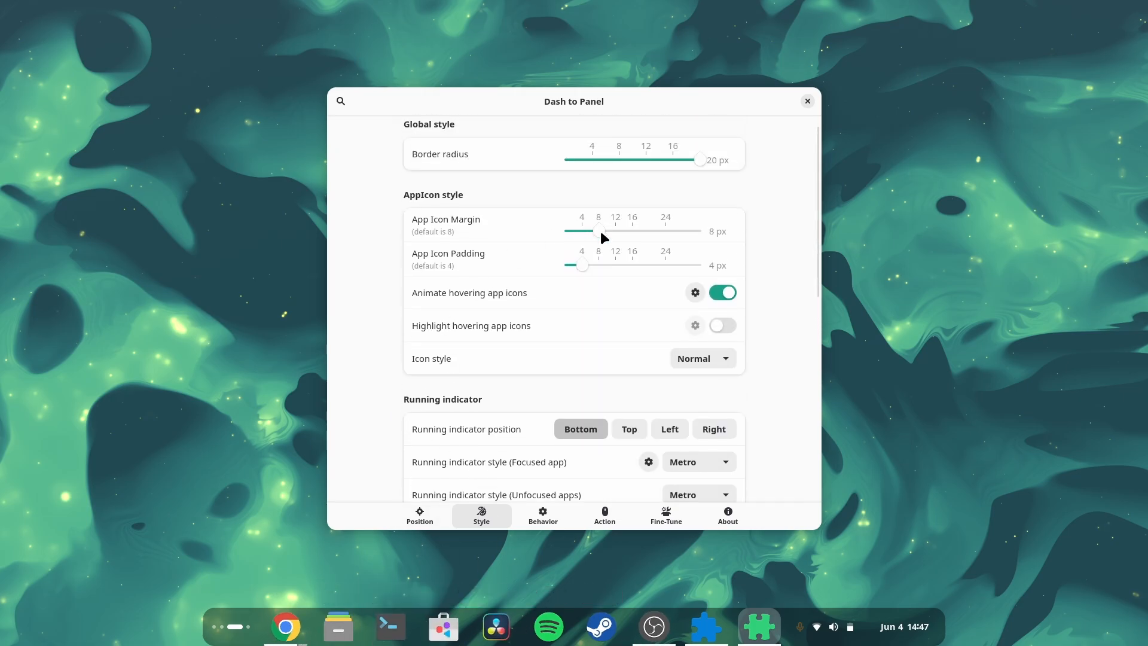
drag(573, 232, 548, 234)
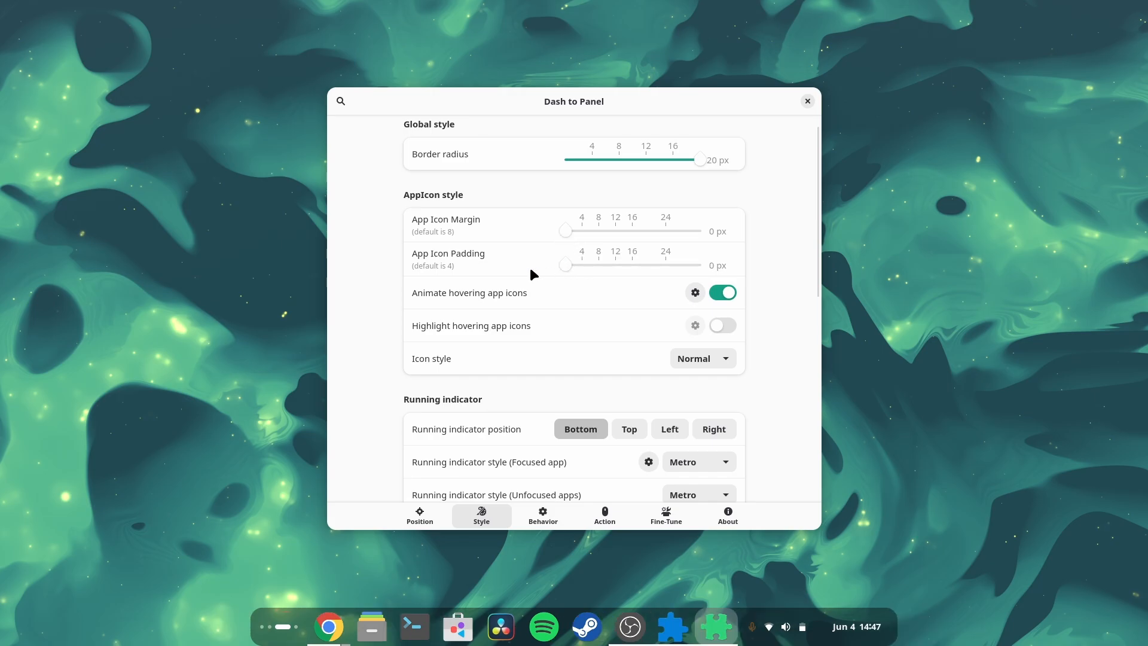
drag(565, 265, 579, 266)
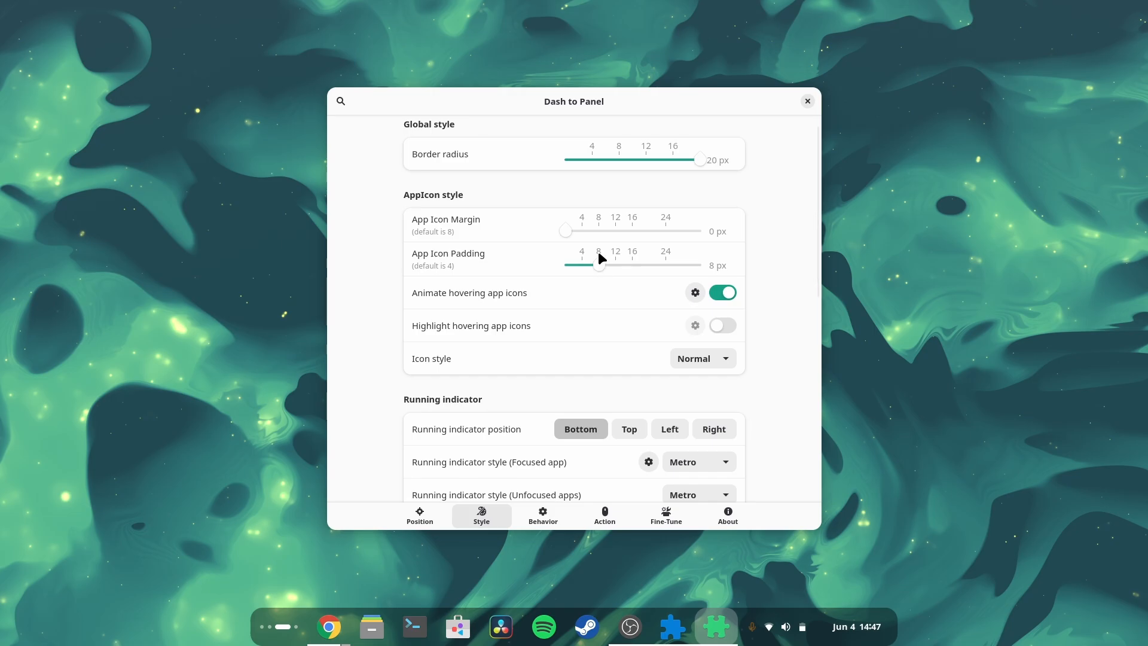
mouse_move(599, 265)
mouse_down()
mouse_move(512, 262)
mouse_move(608, 262)
mouse_up()
drag(584, 232, 507, 234)
click(585, 267)
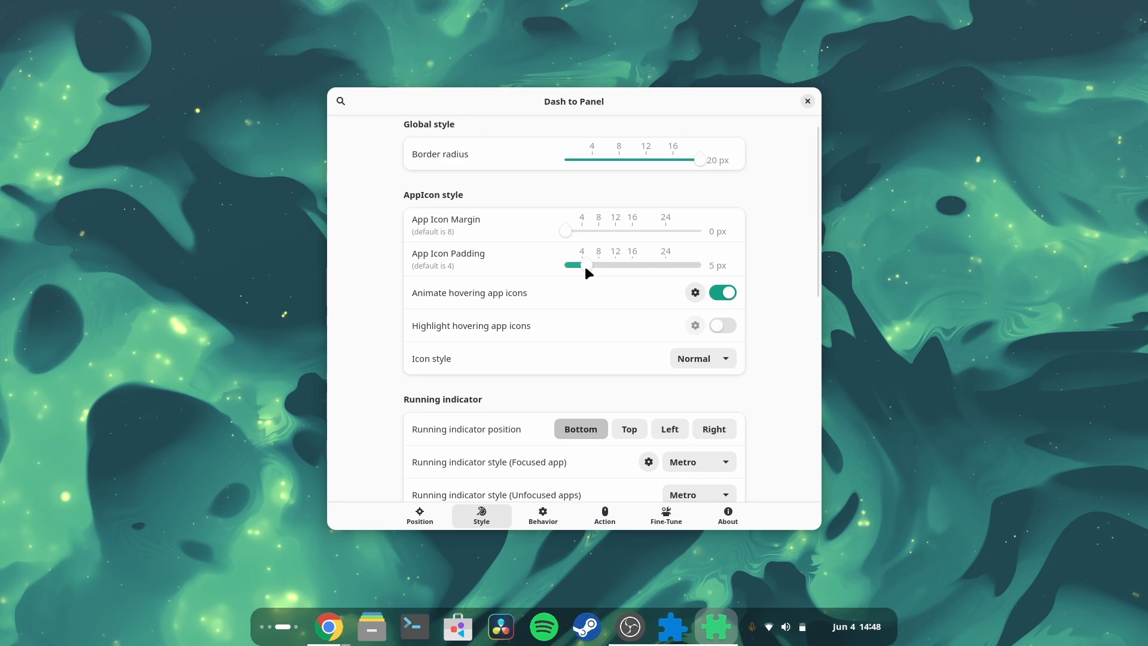
scroll(380, 388, down, 10)
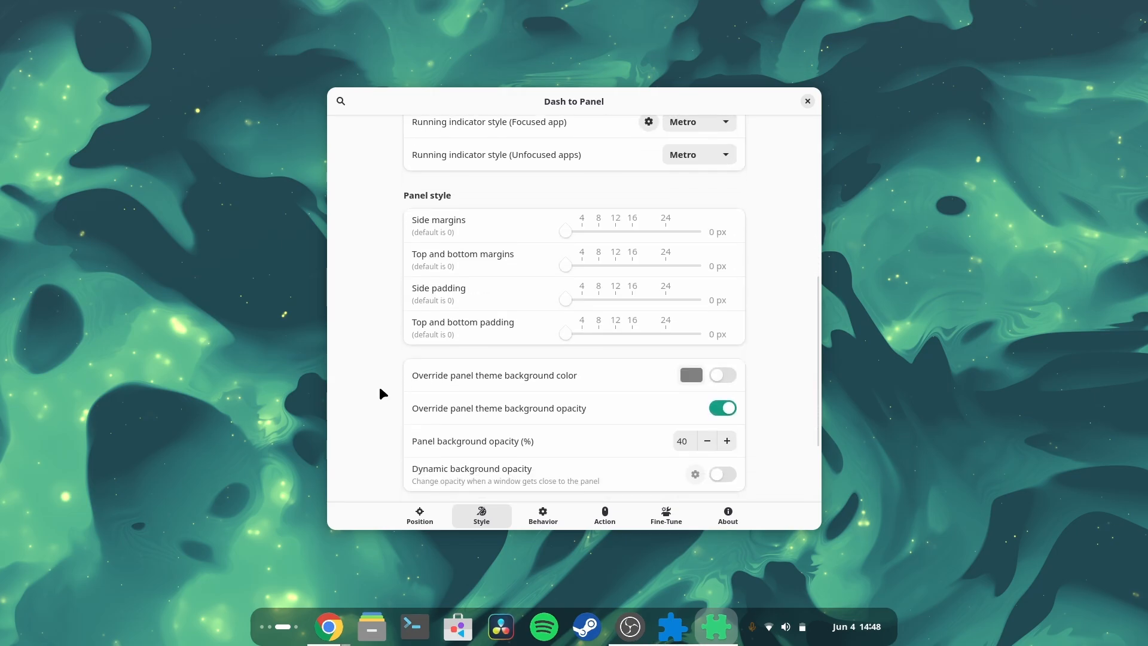
scroll(389, 414, down, 2)
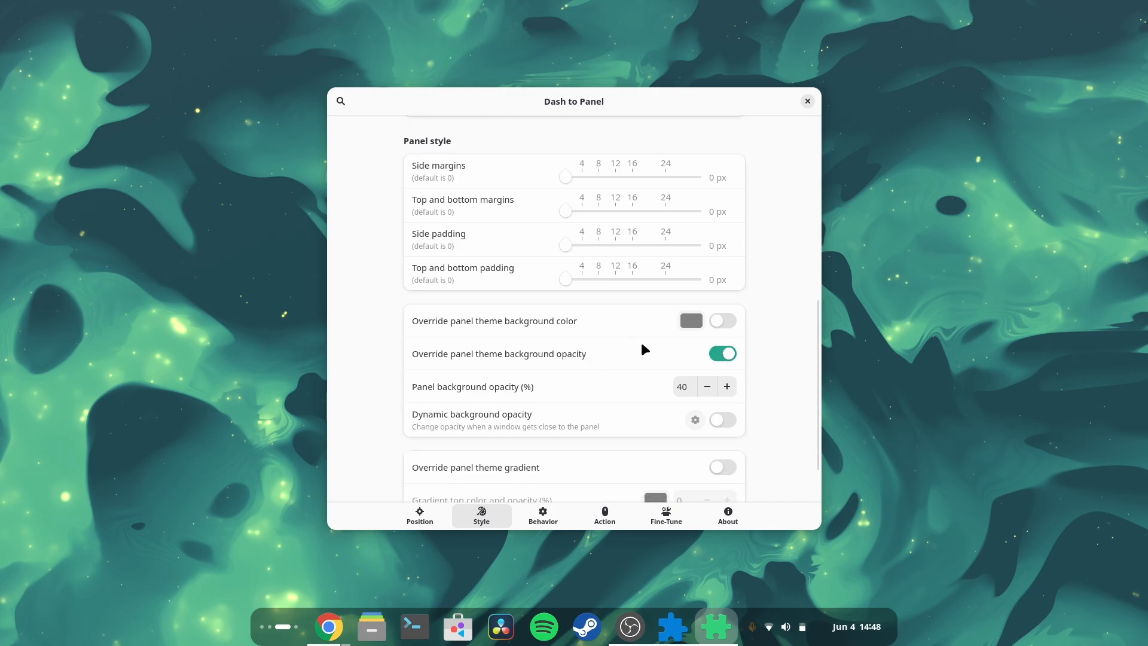
click(720, 355)
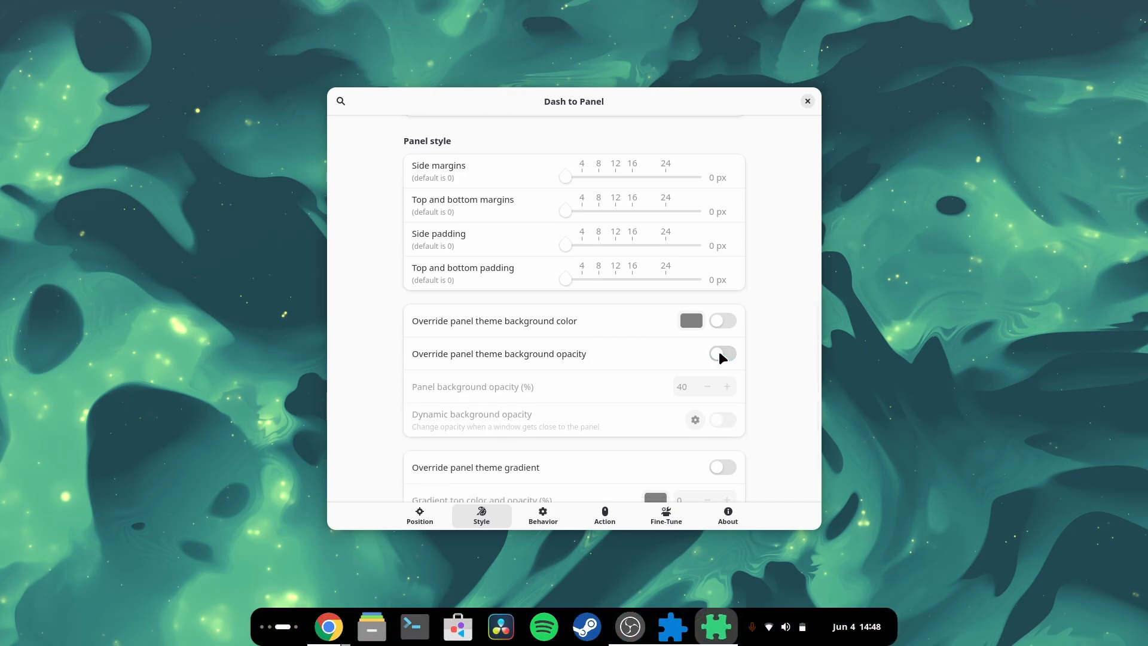
click(720, 354)
click(720, 354)
click(724, 359)
Step: Set the running indicator style to Dashes for the focused app and Dots for unfocused apps
scroll(524, 429, up, 8)
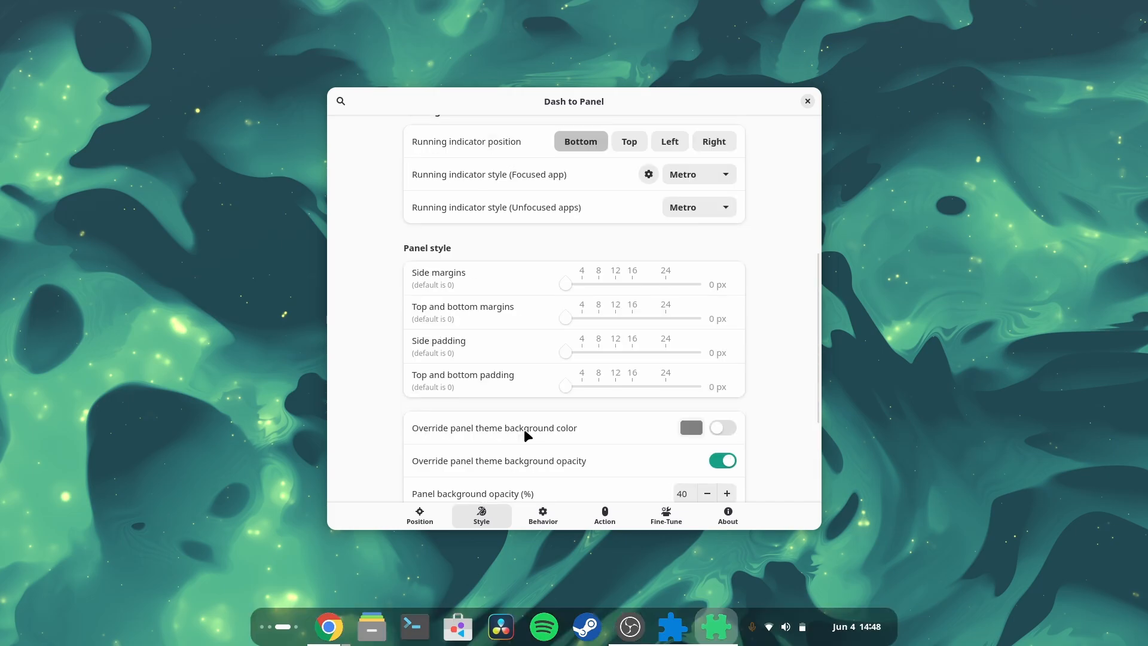
scroll(523, 426, up, 3)
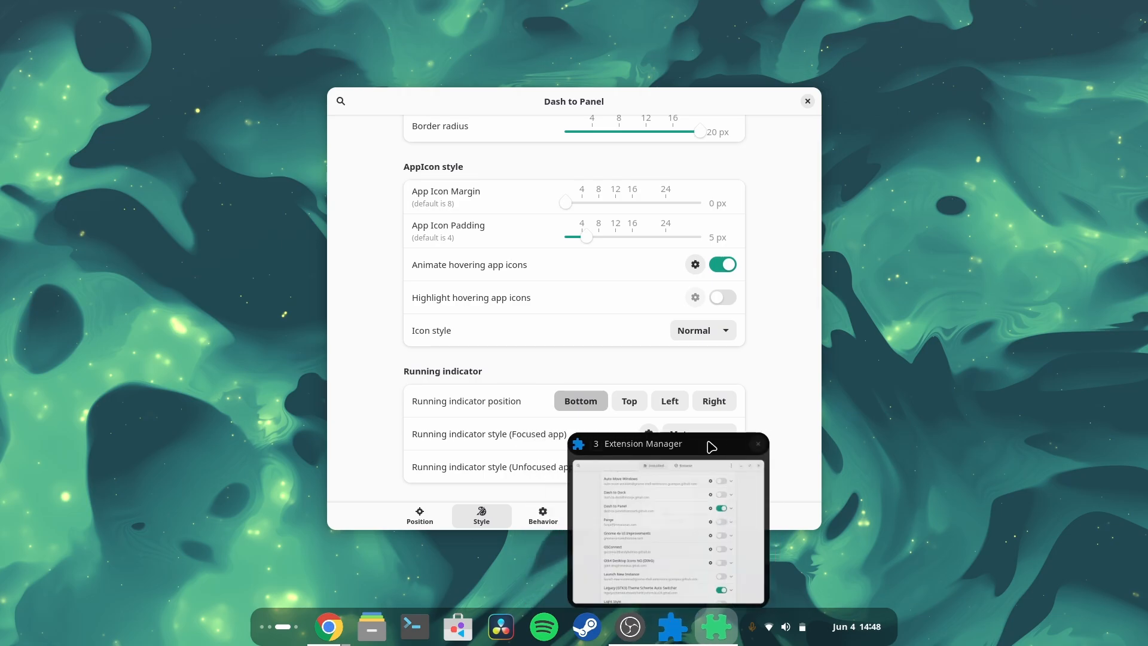
scroll(508, 363, down, 5)
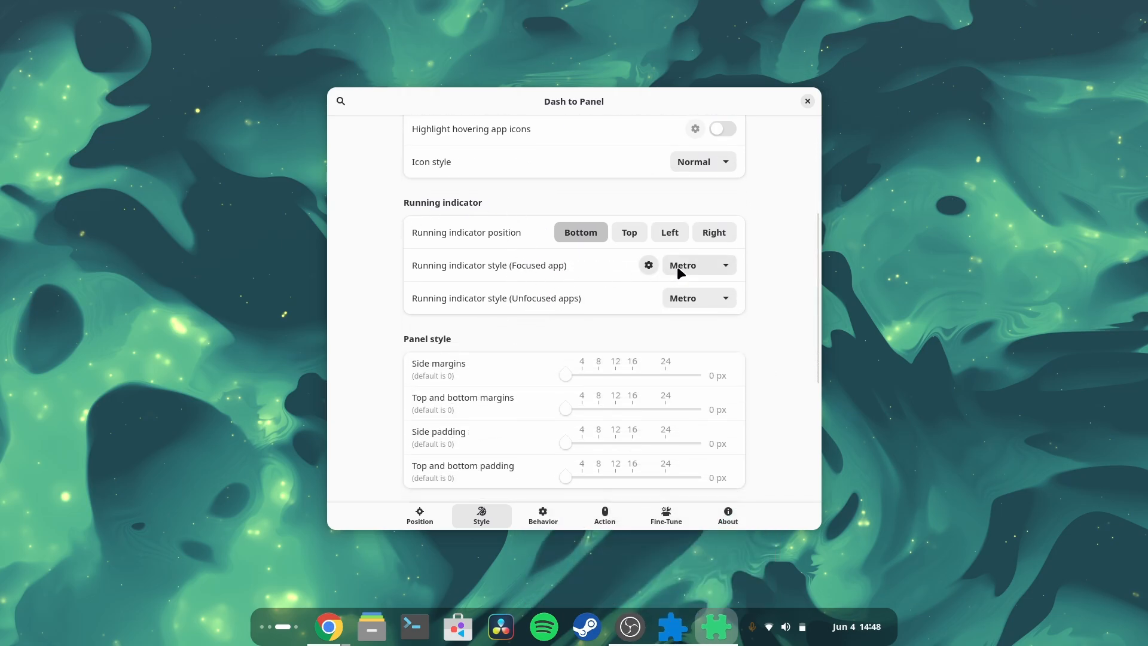
click(697, 265)
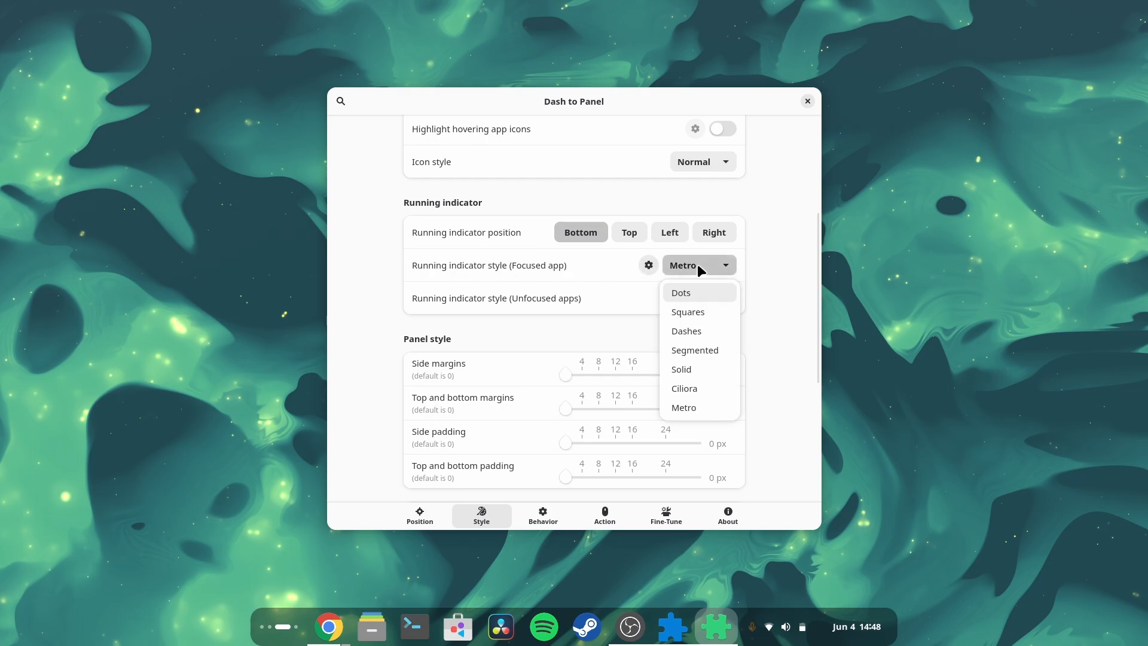
click(685, 332)
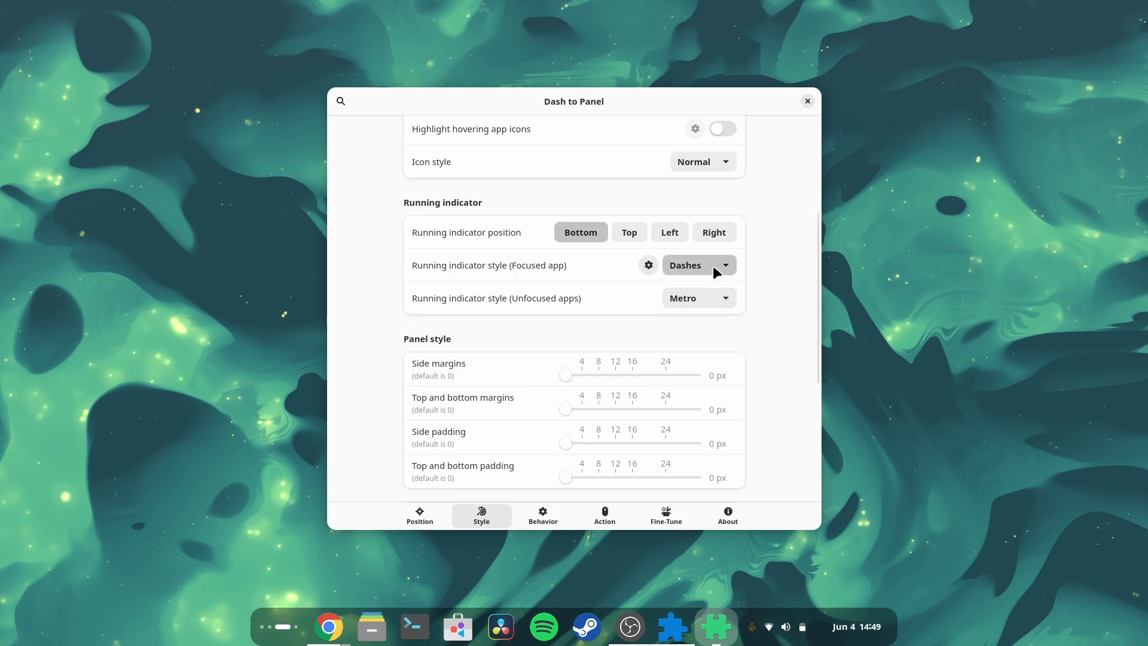
click(698, 299)
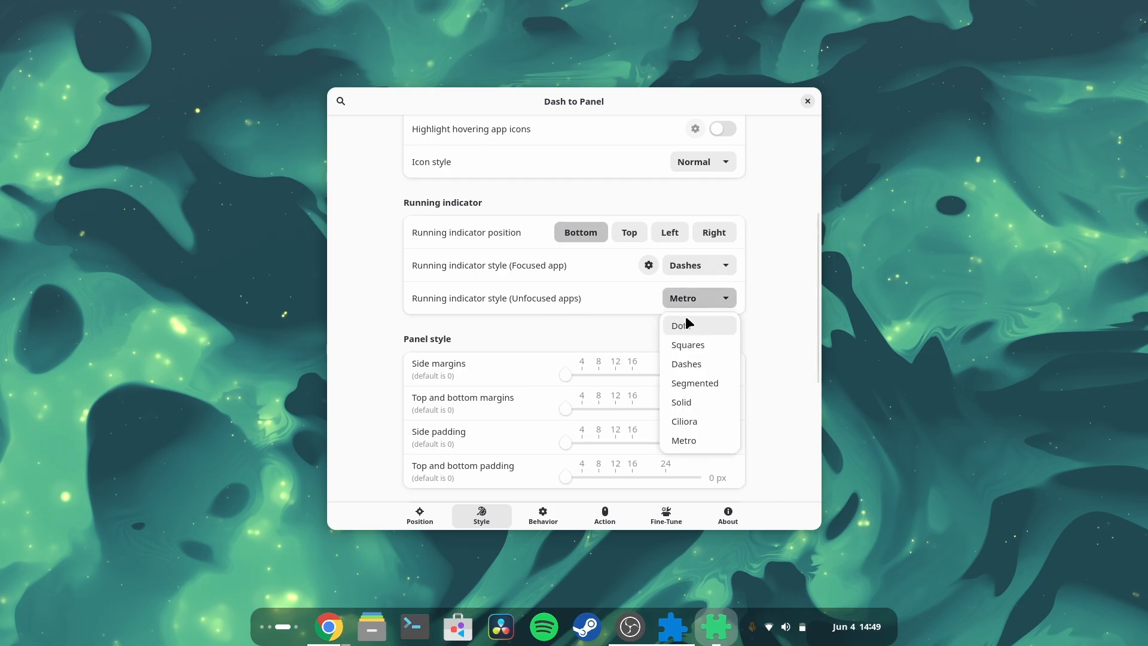
click(696, 328)
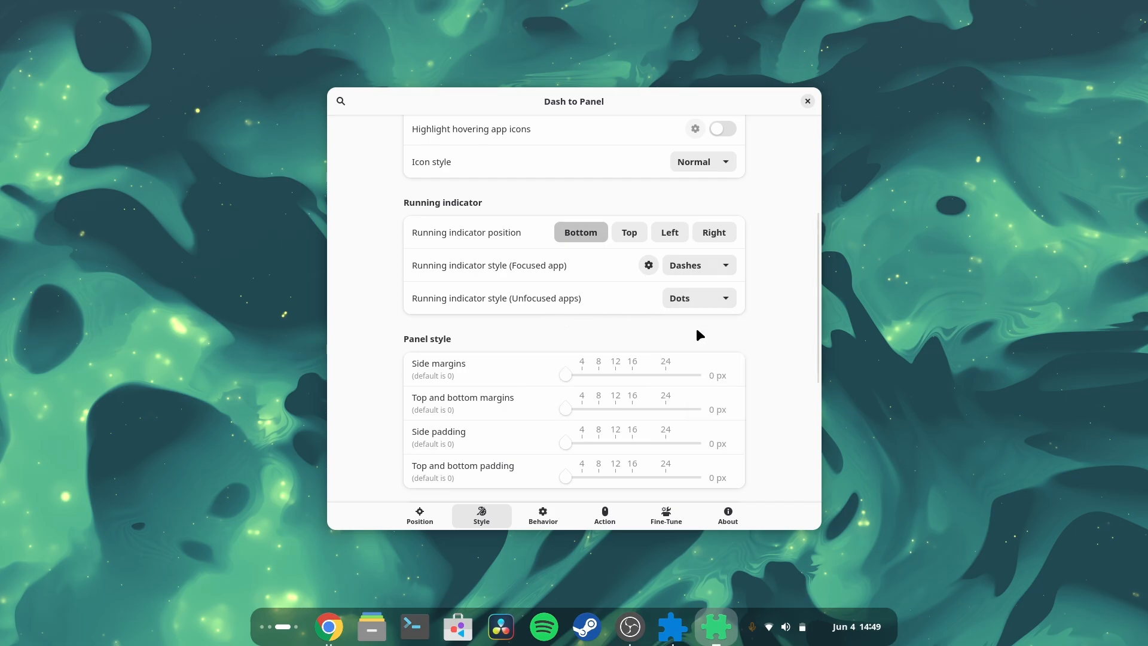
Step: In the focused-app running indicator options, turn on icon dominant color and turn off highlighting of the focused application
click(649, 267)
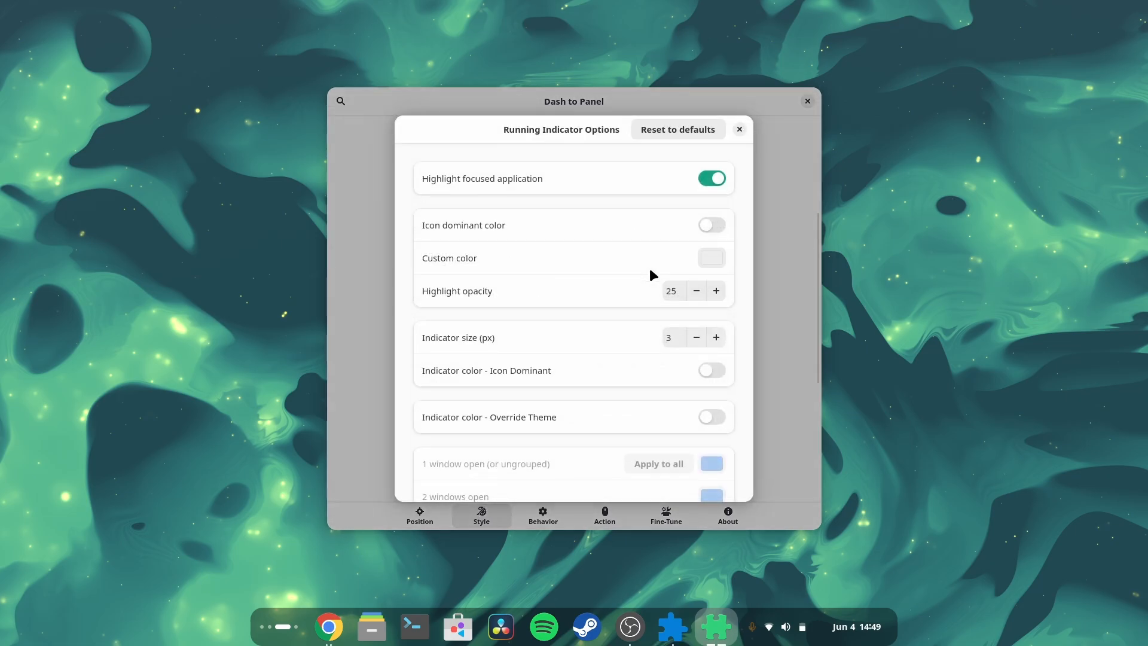
click(711, 225)
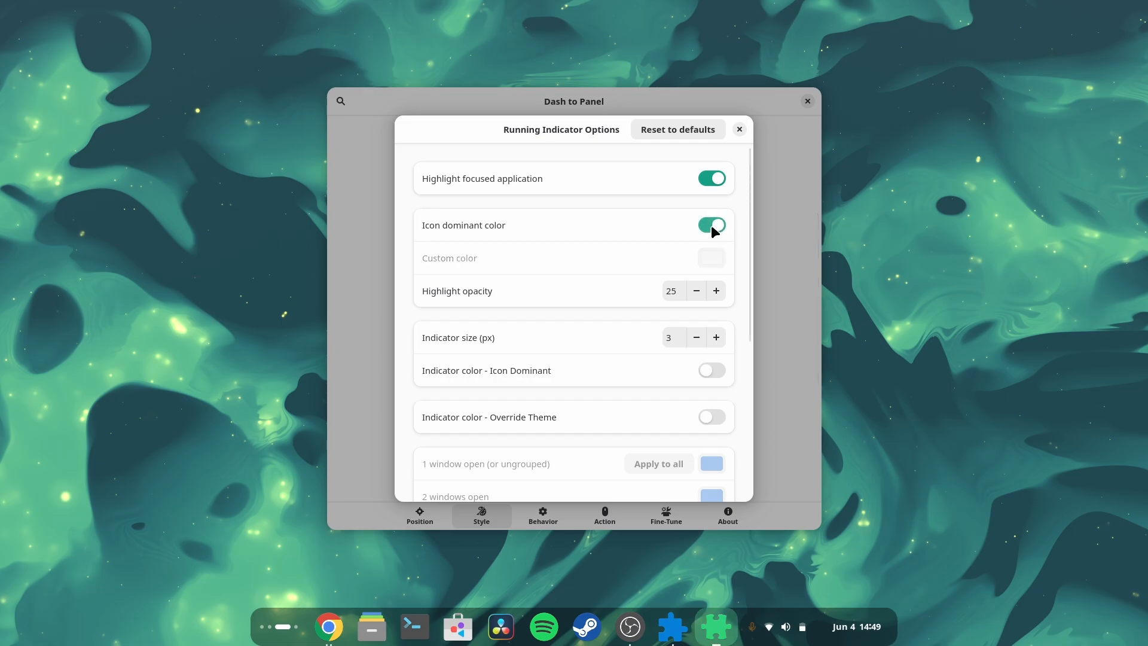
scroll(605, 320, down, 5)
scroll(604, 318, up, 6)
click(709, 179)
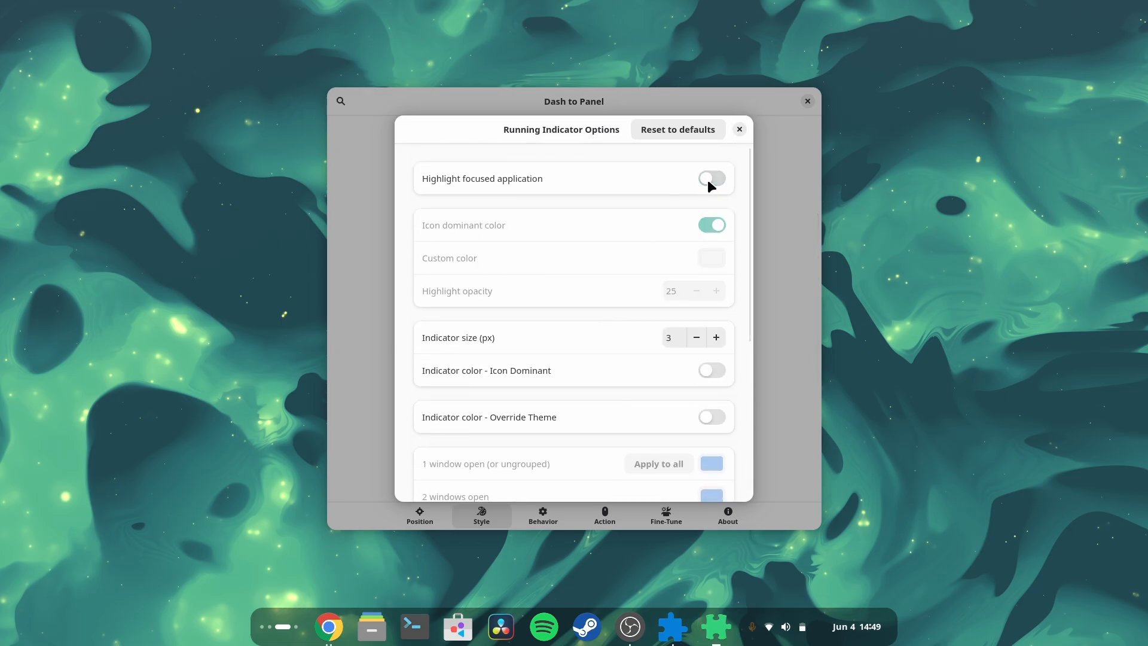
click(740, 129)
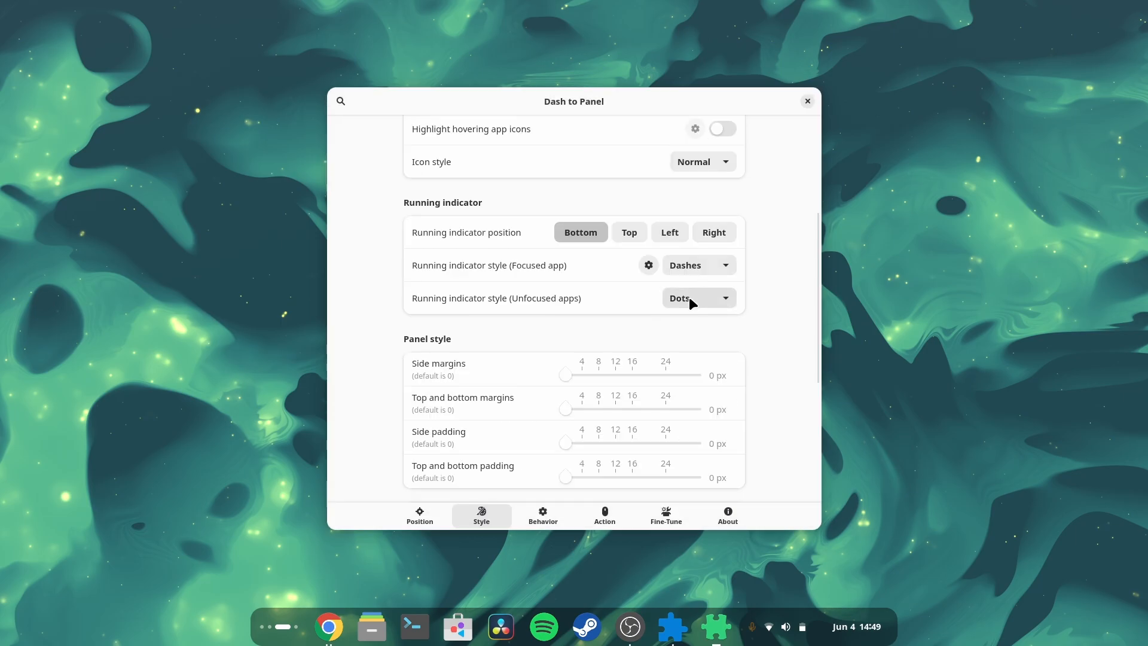
Step: Turn on the icon-dominant indicator color in the running indicator options and close them
click(656, 265)
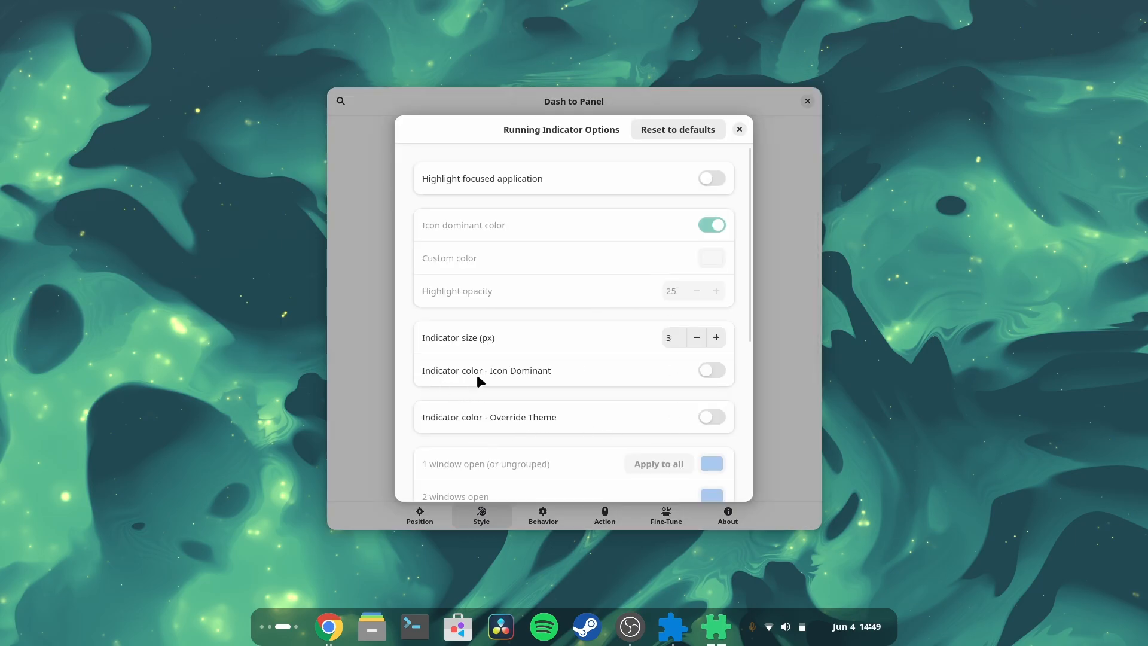
click(711, 370)
click(740, 129)
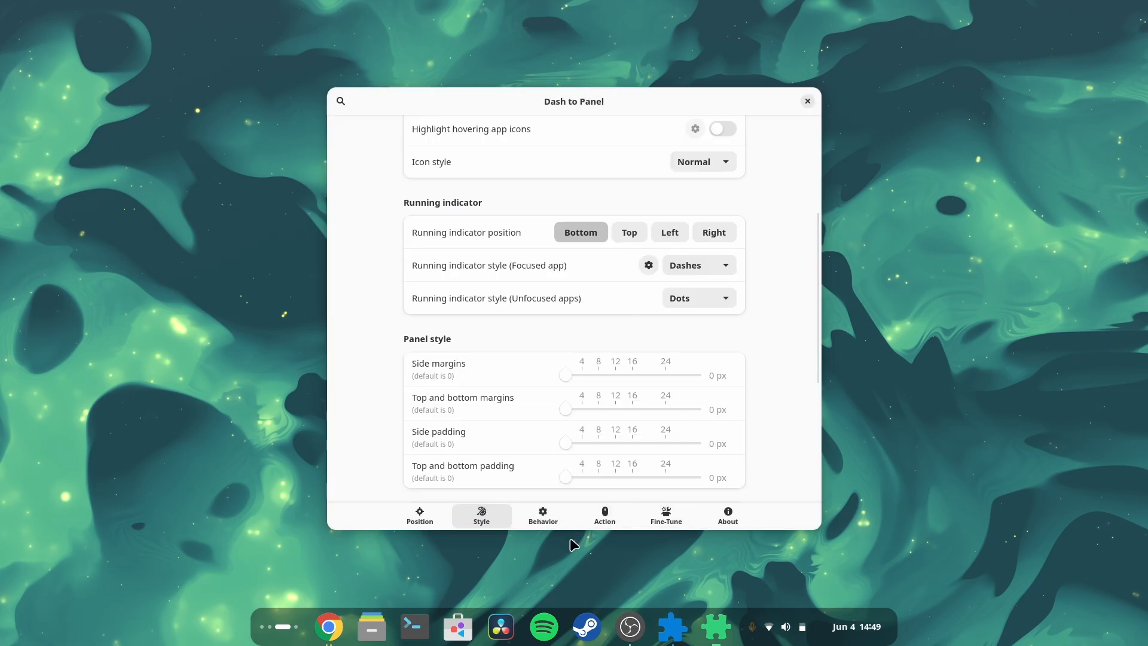
Step: Set the panel's top and bottom margins to 24 px
scroll(363, 417, down, 3)
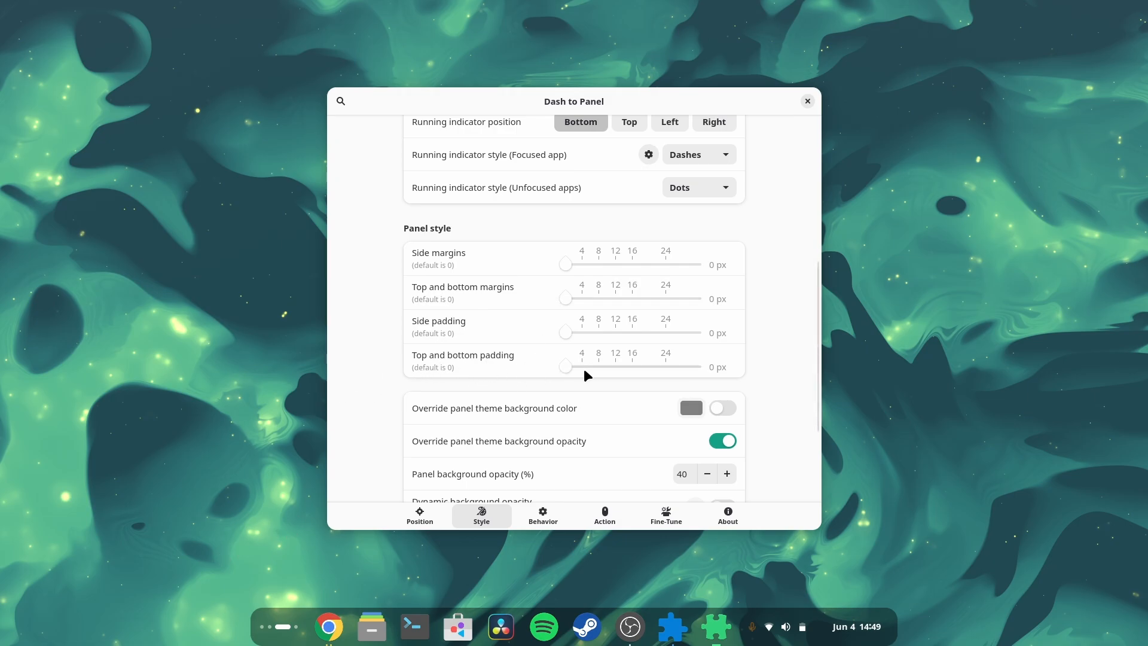
drag(564, 367, 591, 367)
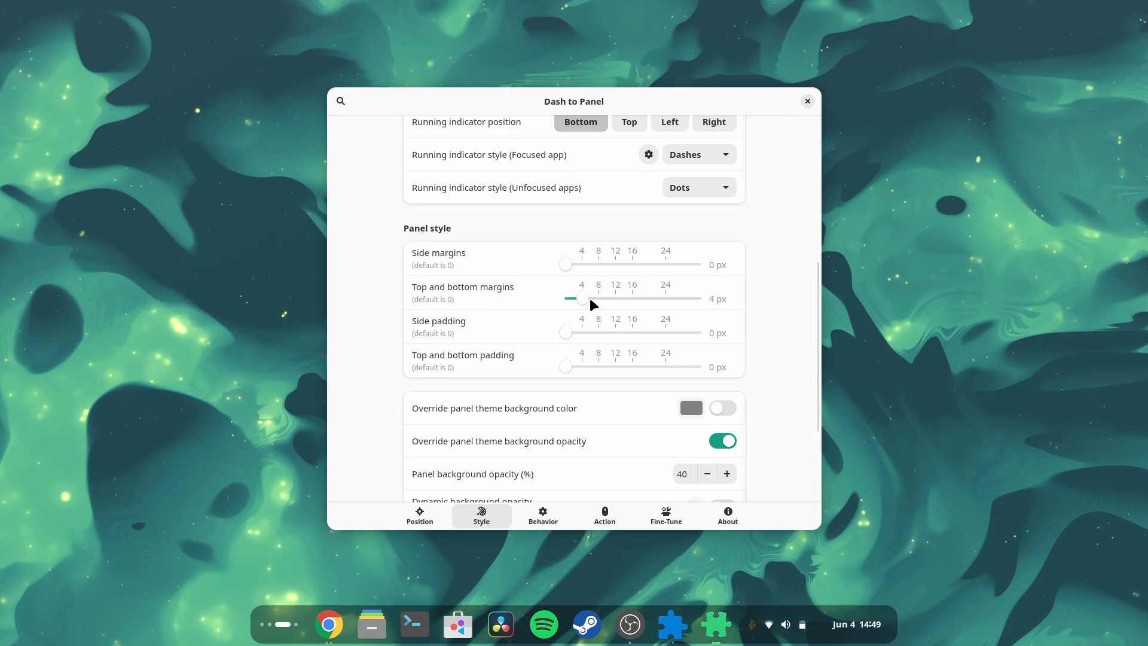
drag(591, 301, 650, 296)
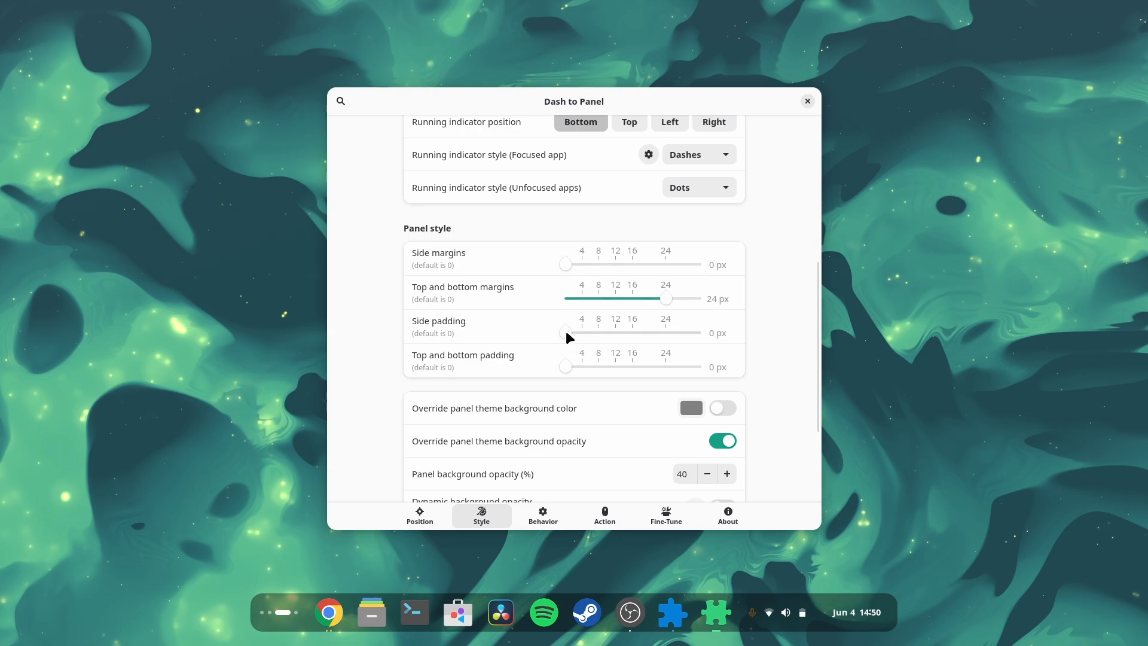
Step: Set the panel's side padding to 9 px and top and bottom padding to 12 px
drag(607, 328, 604, 329)
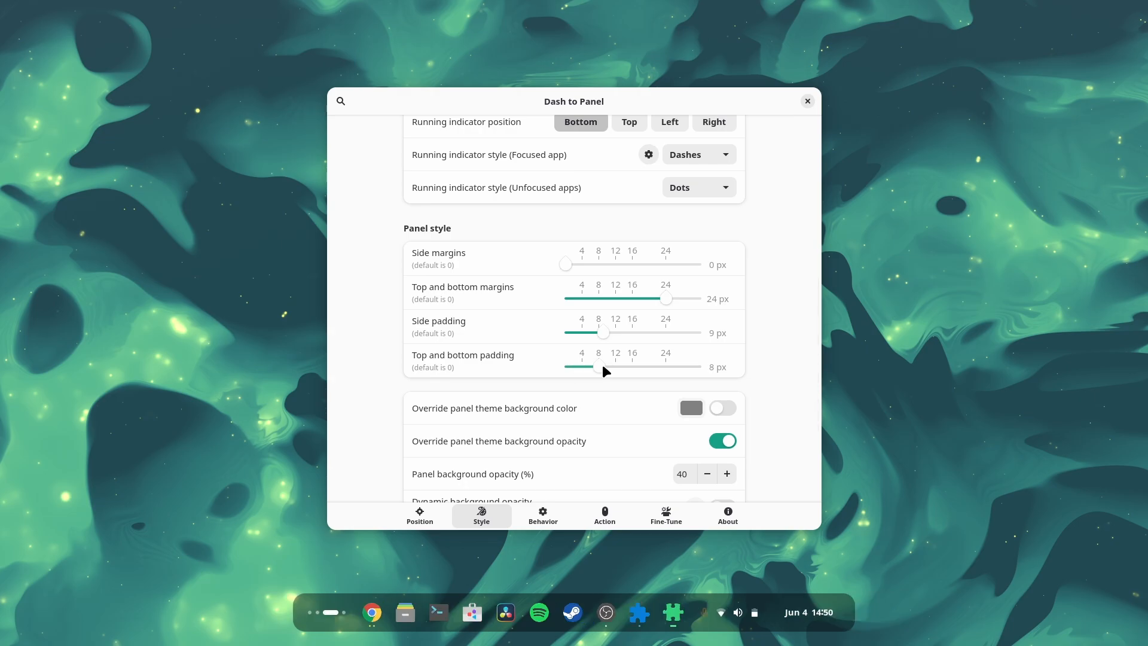
drag(603, 367, 637, 367)
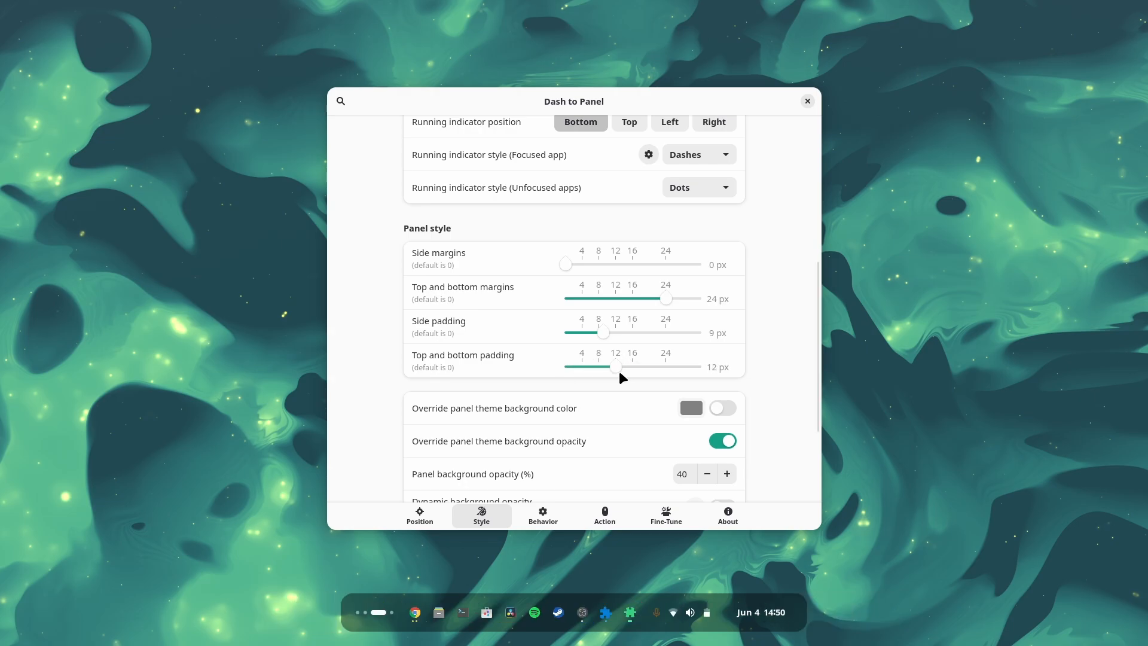
Step: Set the panel thickness to 96 px
click(406, 523)
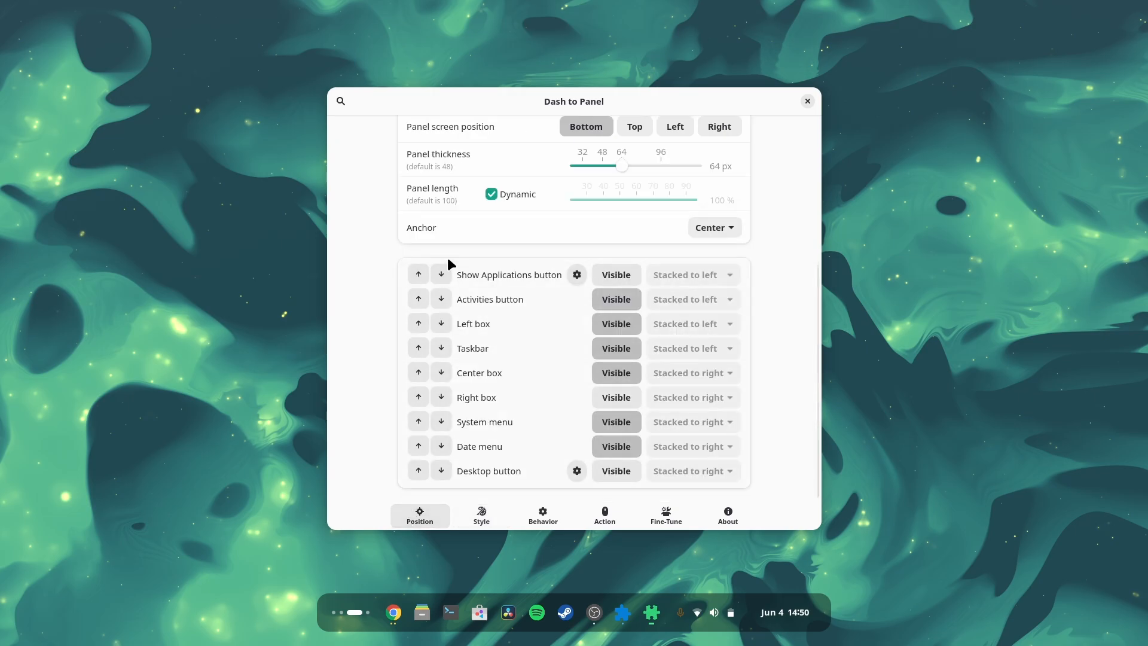
drag(623, 164, 670, 167)
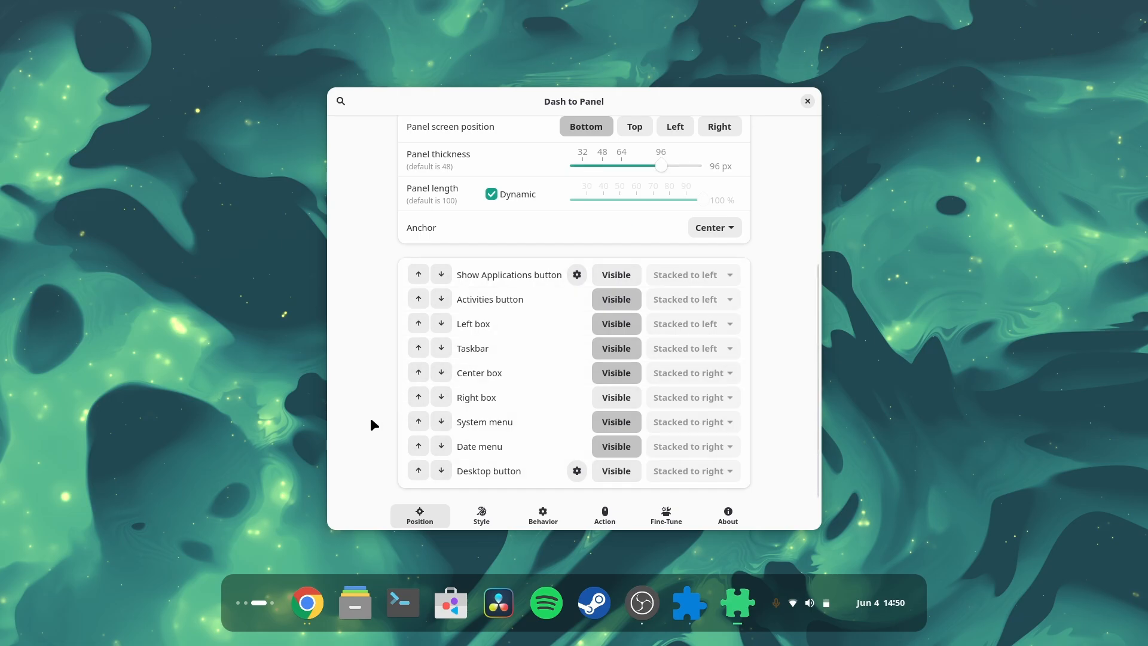
Step: Set the panel's top and bottom margins to 28 px and top and bottom padding to 13 px
click(516, 515)
click(489, 514)
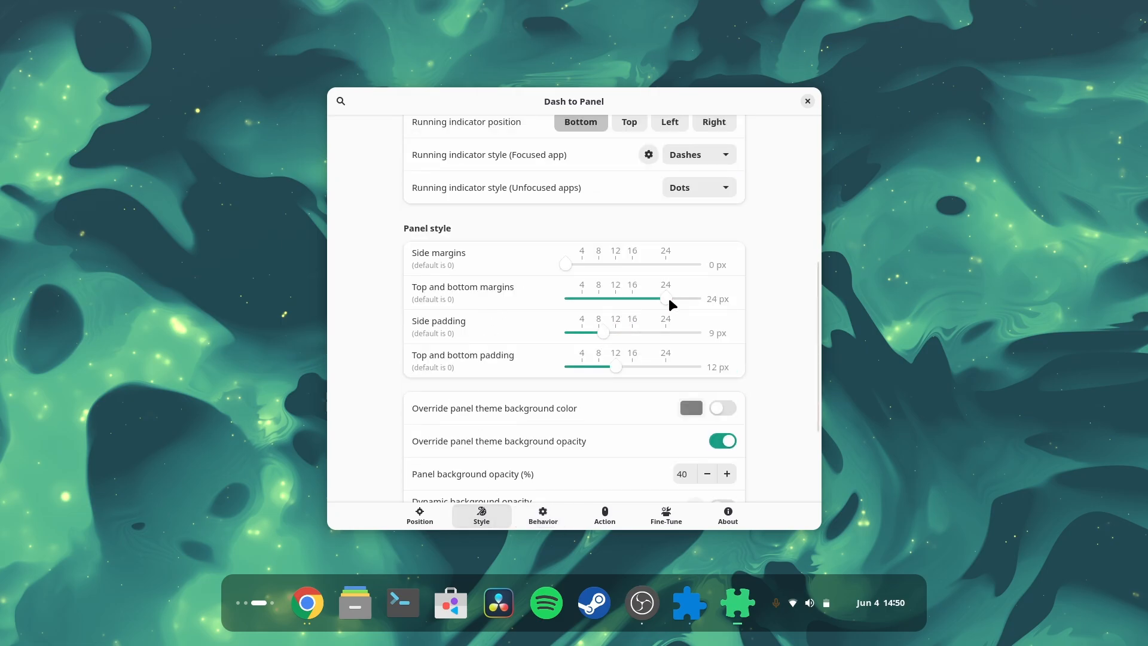
drag(706, 301, 692, 304)
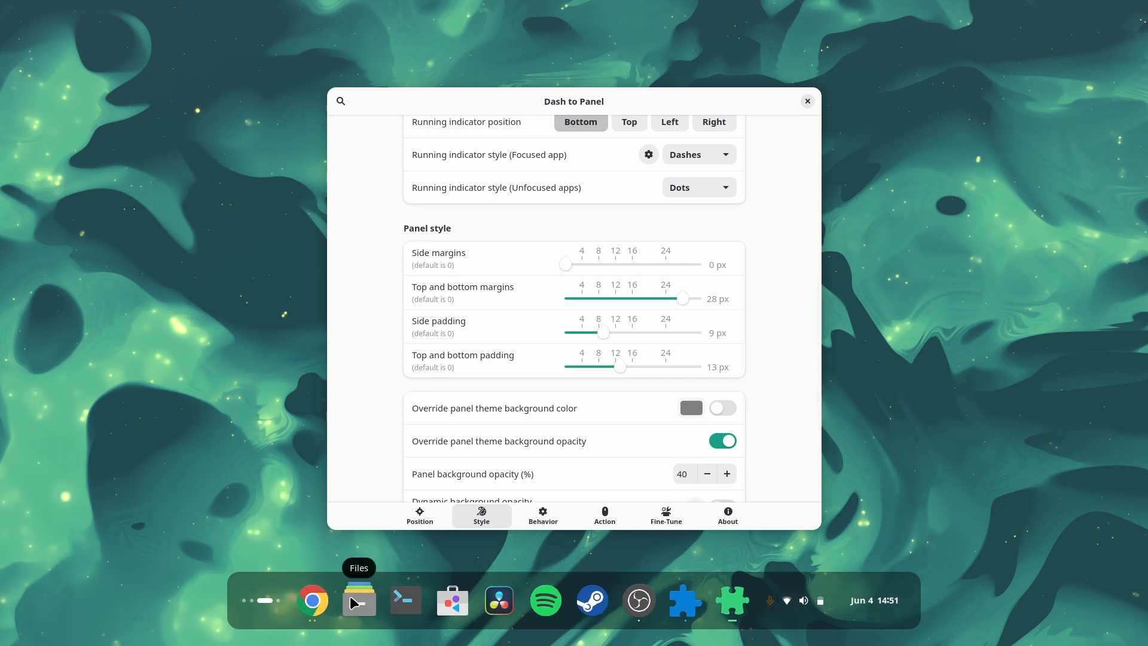
scroll(742, 346, down, 3)
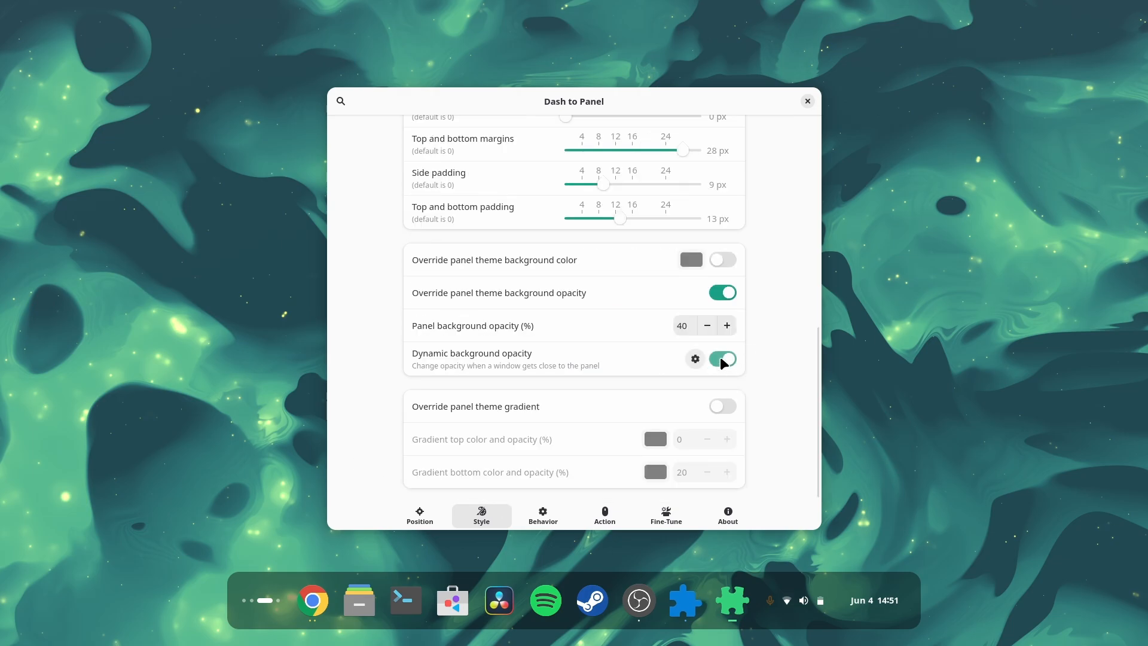
click(725, 294)
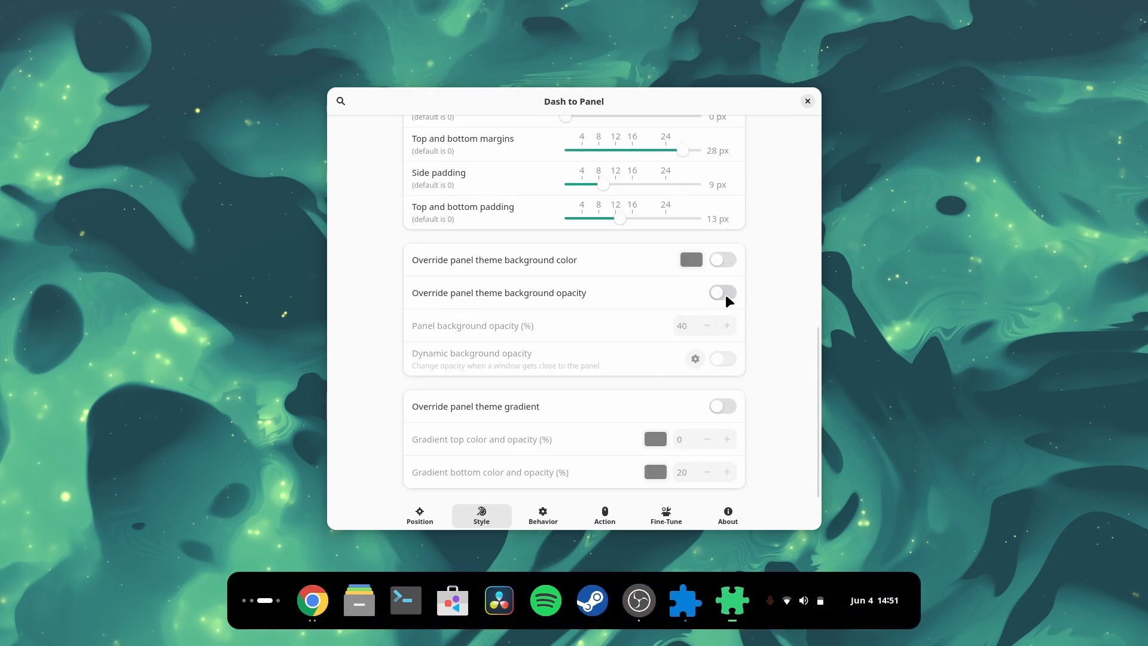
click(726, 294)
click(727, 360)
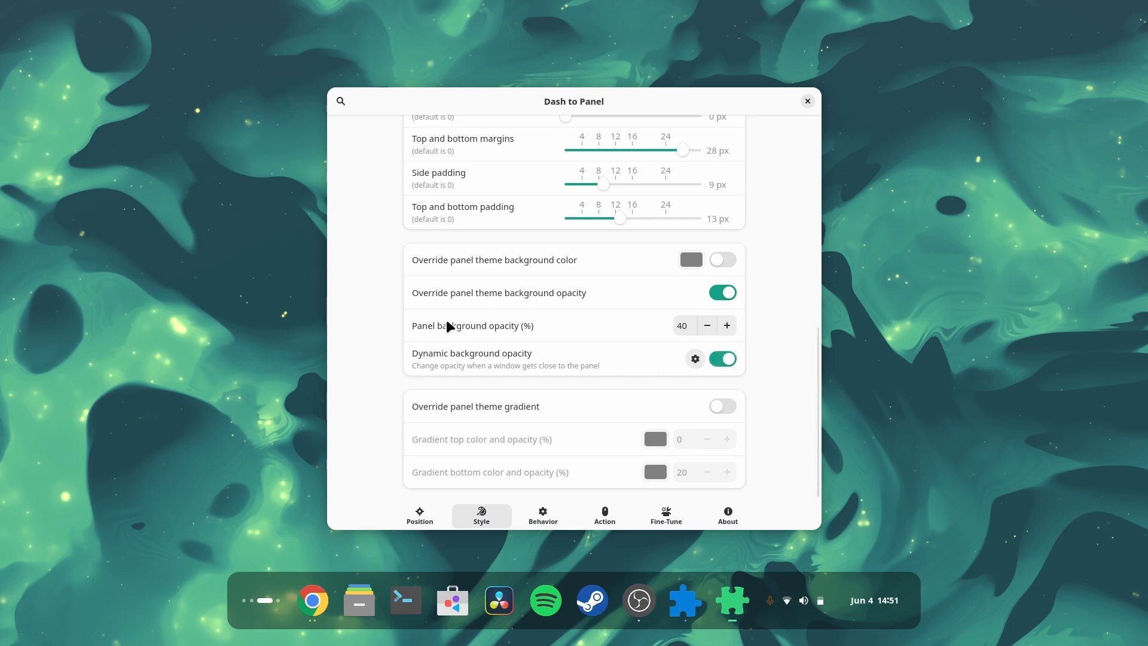
Step: Set App Icon Margin to 0 px and App Icon Padding to 8 px
scroll(408, 332, up, 10)
click(550, 520)
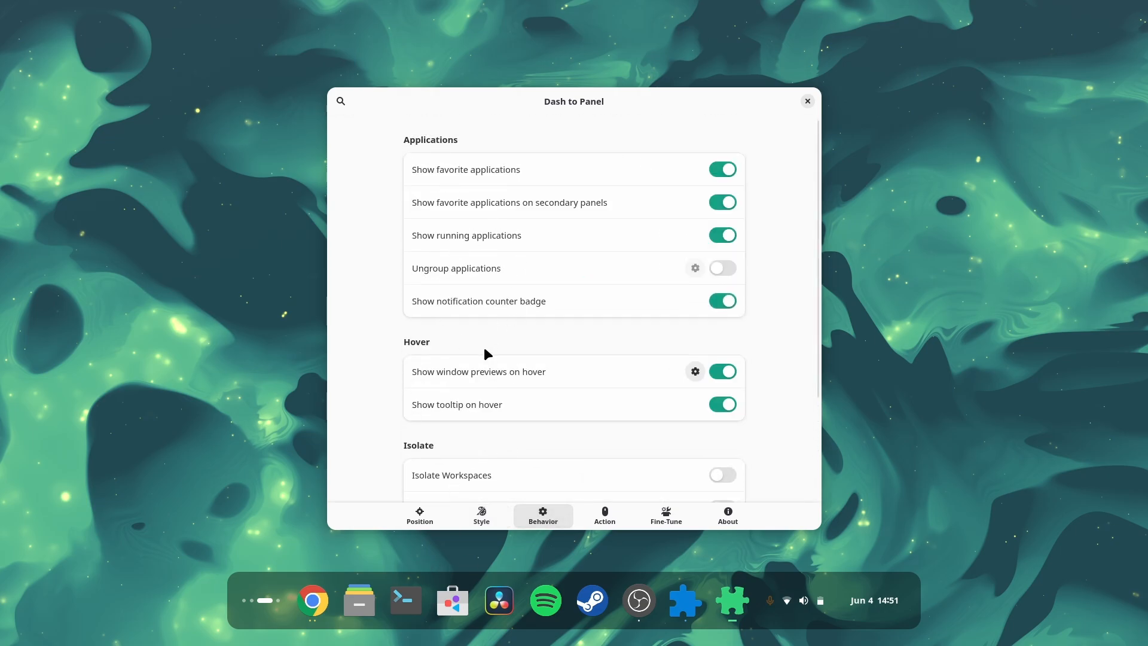
click(608, 524)
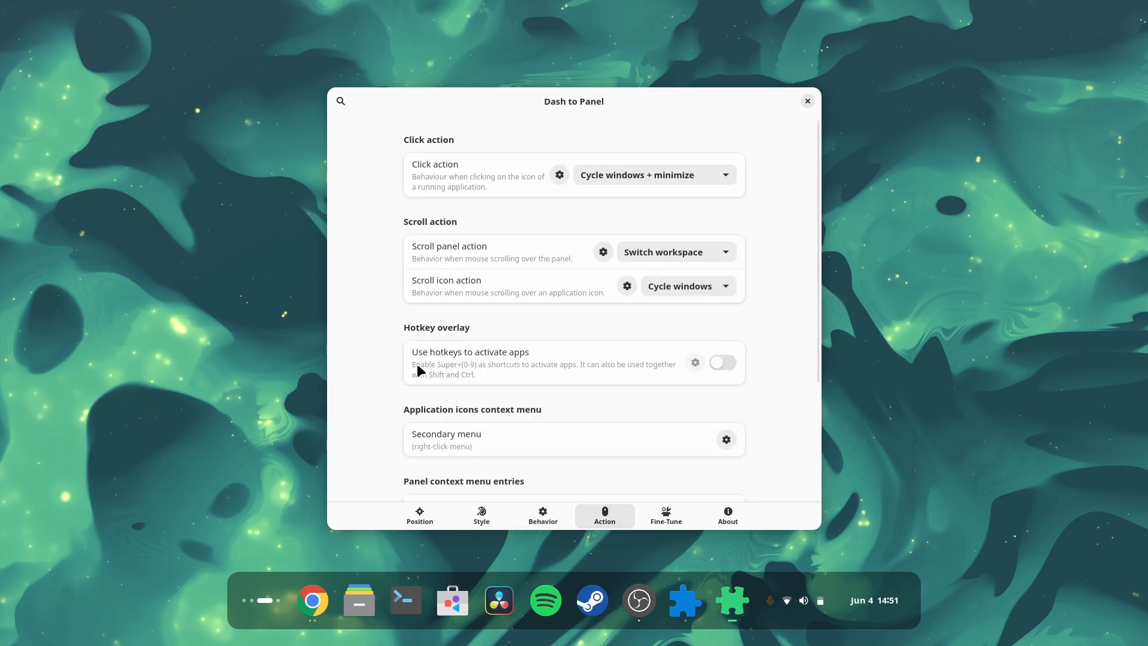
click(481, 516)
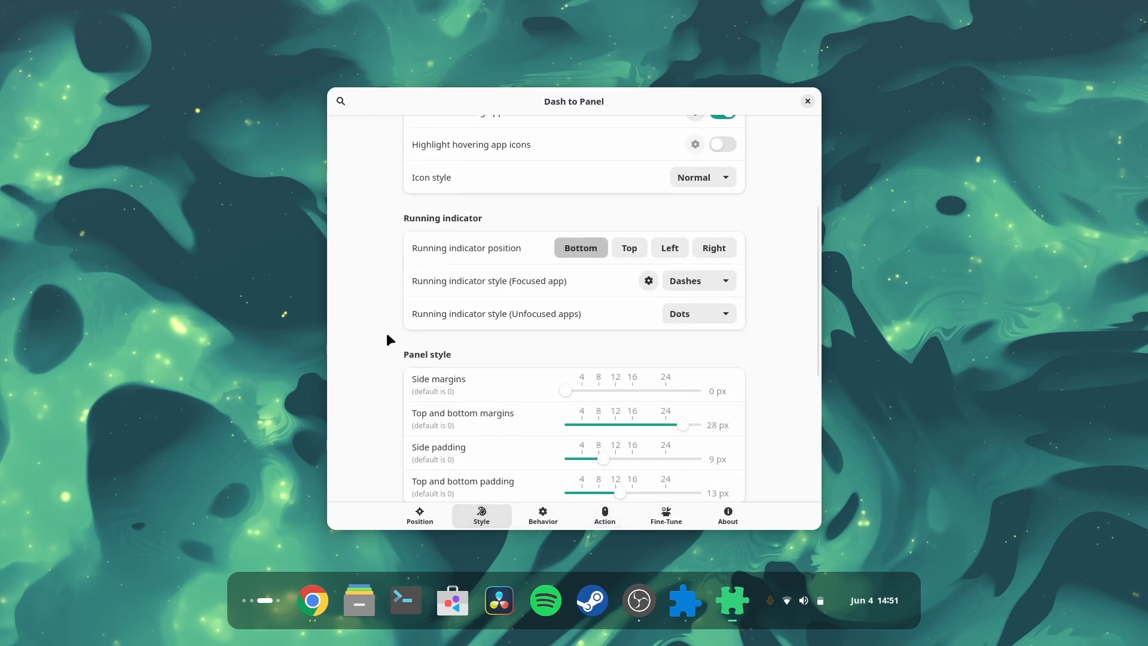
scroll(419, 339, up, 5)
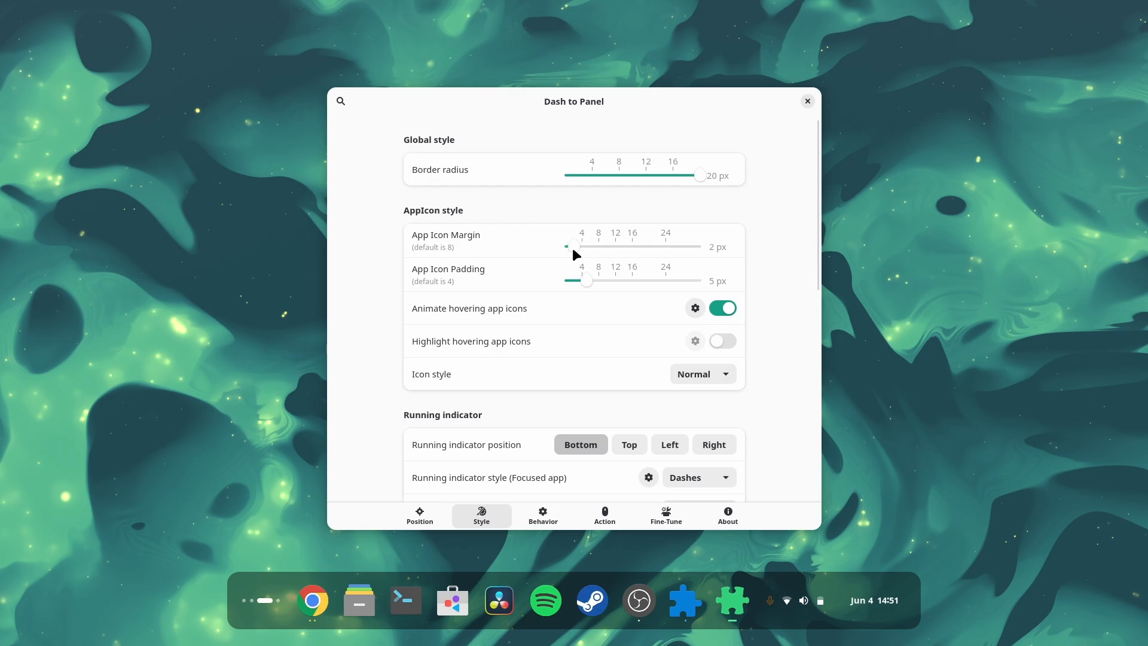
drag(599, 247, 603, 286)
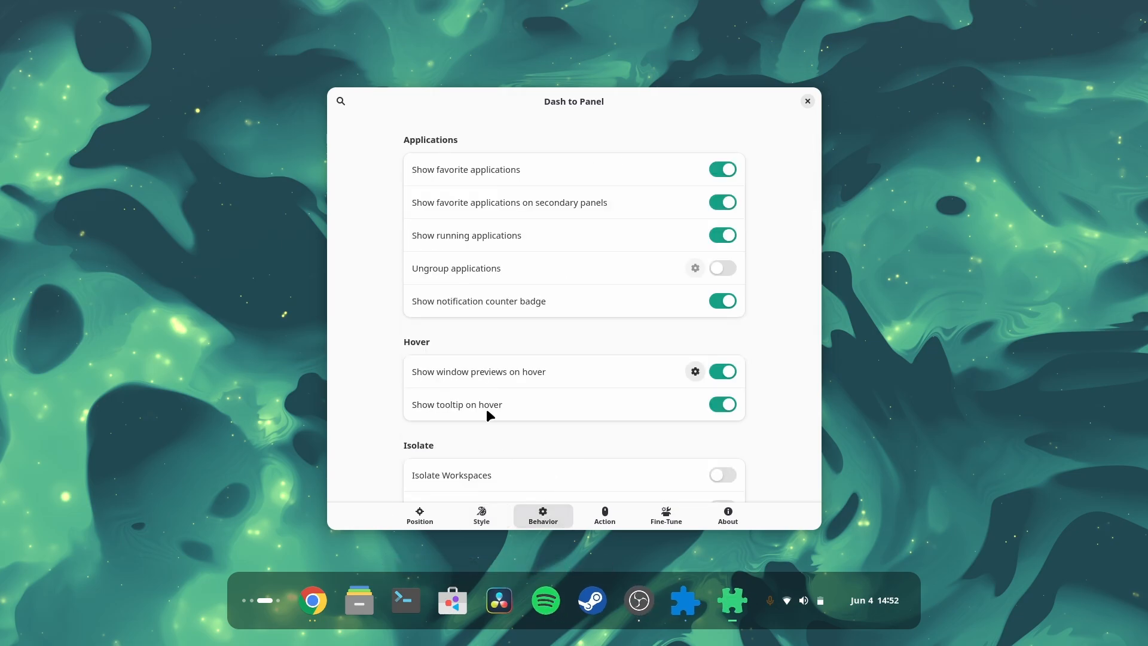
click(480, 515)
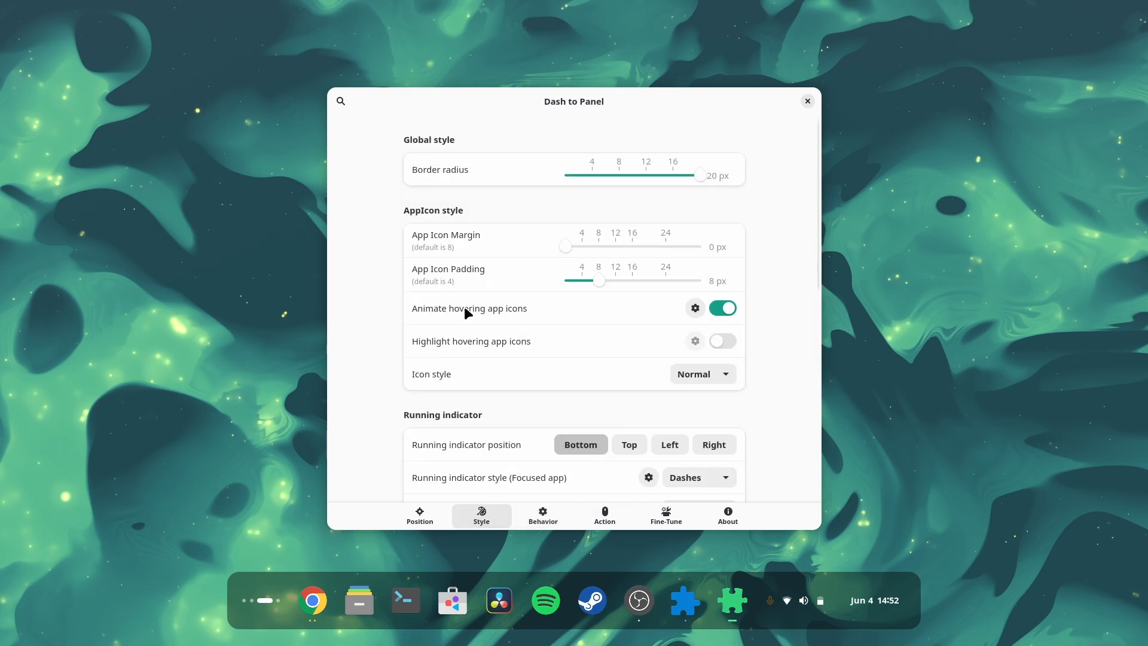
Step: Set the panel's top and bottom margins to 27 px and top and bottom padding to 10 px
scroll(465, 306, down, 10)
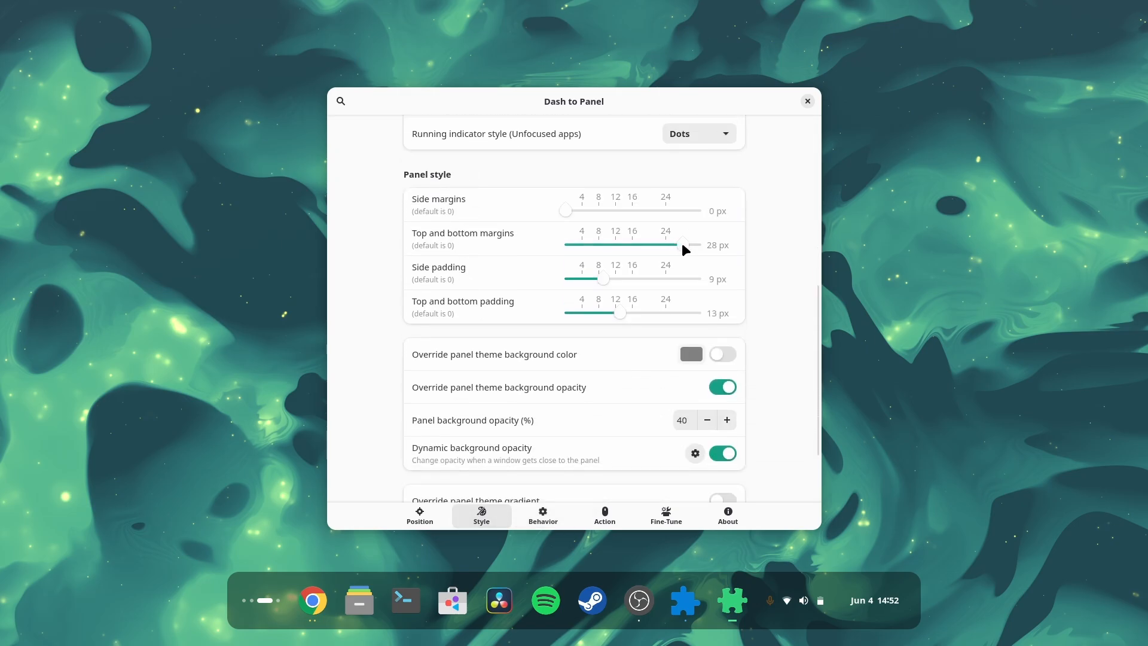
mouse_move(682, 245)
mouse_down()
mouse_move(639, 250)
mouse_move(680, 245)
mouse_up()
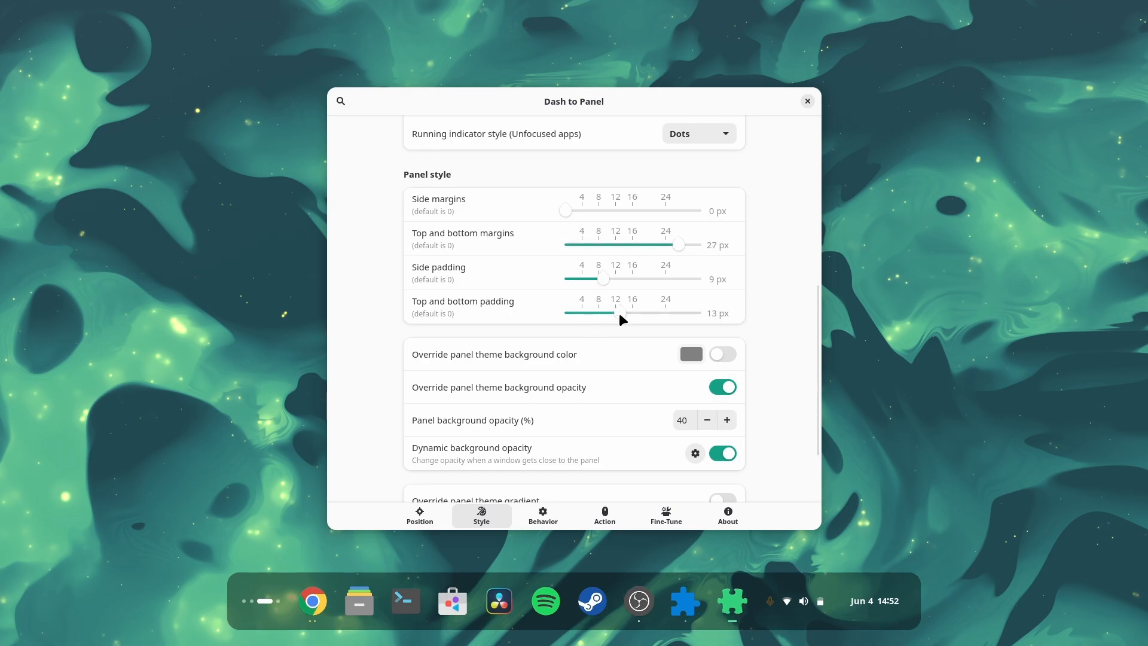
drag(619, 313, 609, 317)
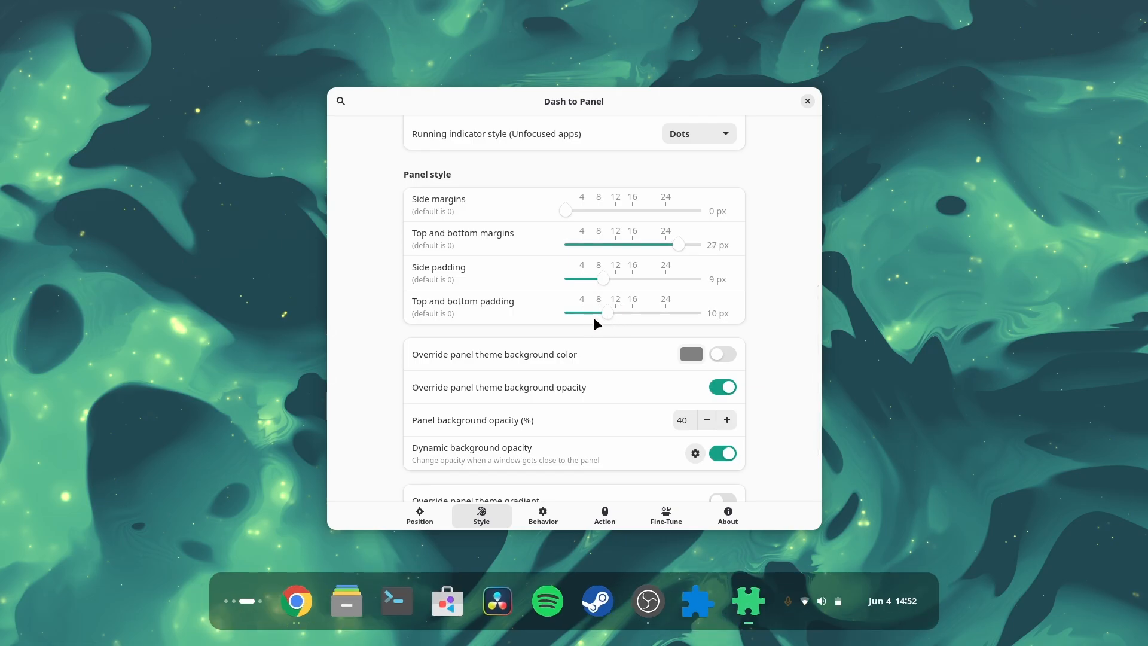
Step: Hide the Activities button on the panel and show it again
click(420, 515)
click(615, 299)
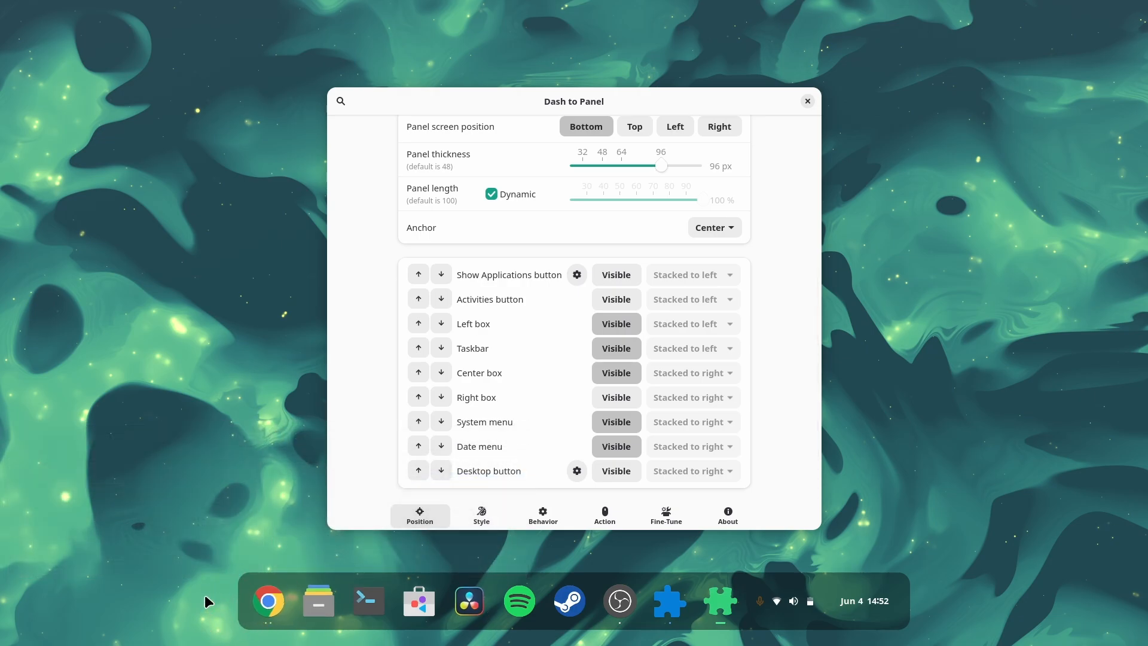
click(620, 300)
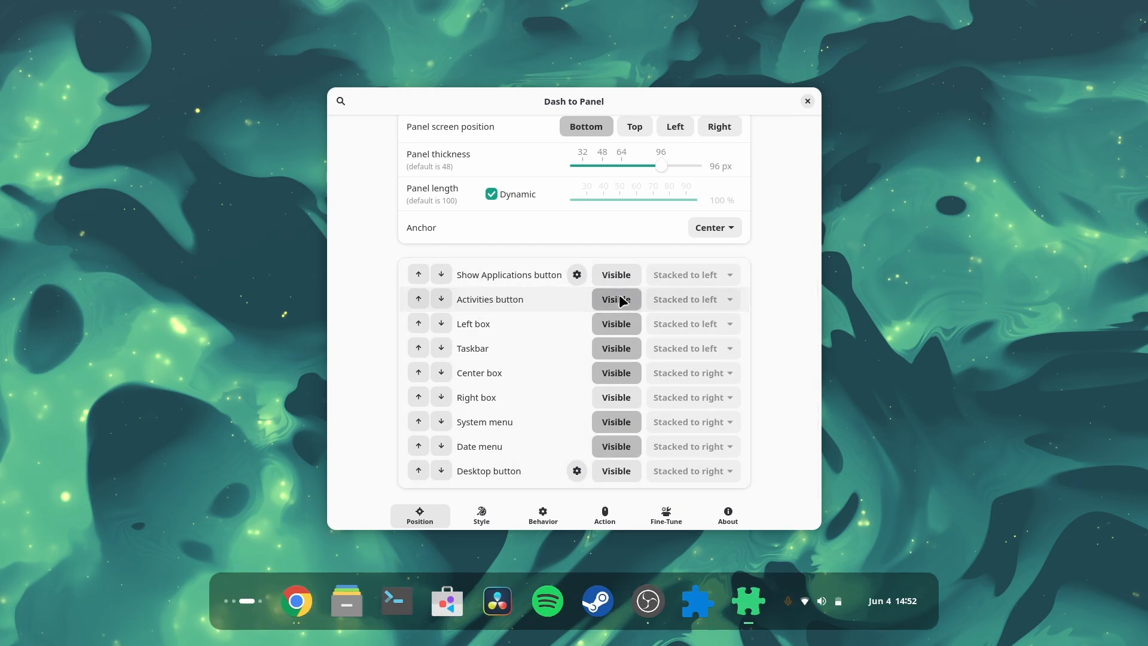
Step: Close the Dash to Panel settings and enable the ArcMenu extension
click(808, 101)
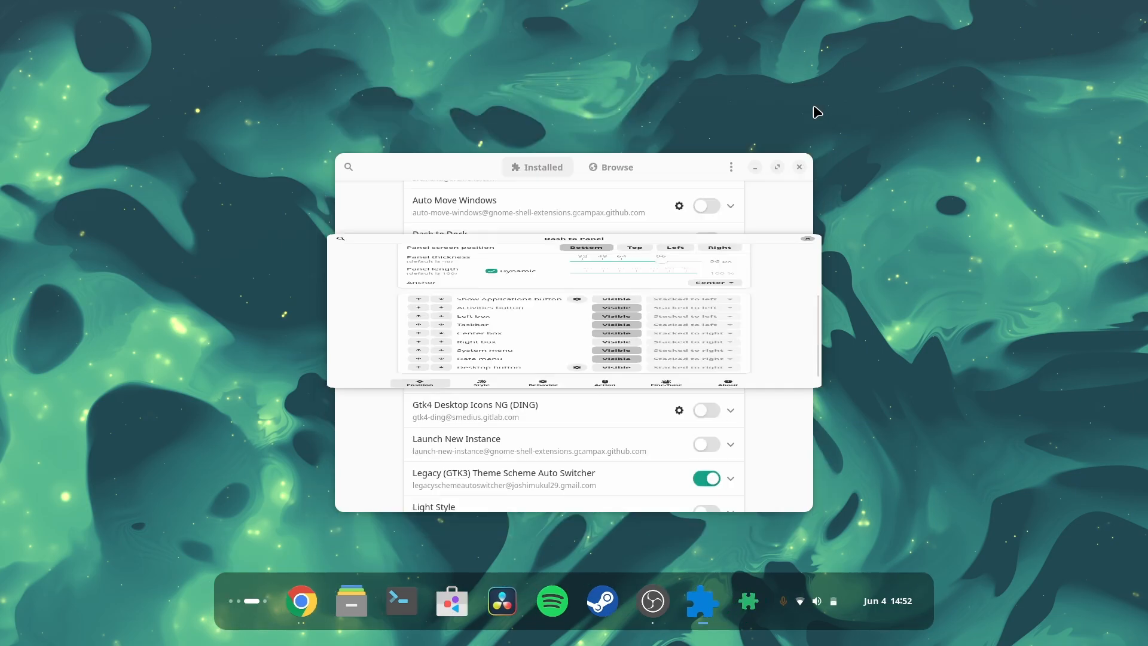
scroll(496, 202, up, 10)
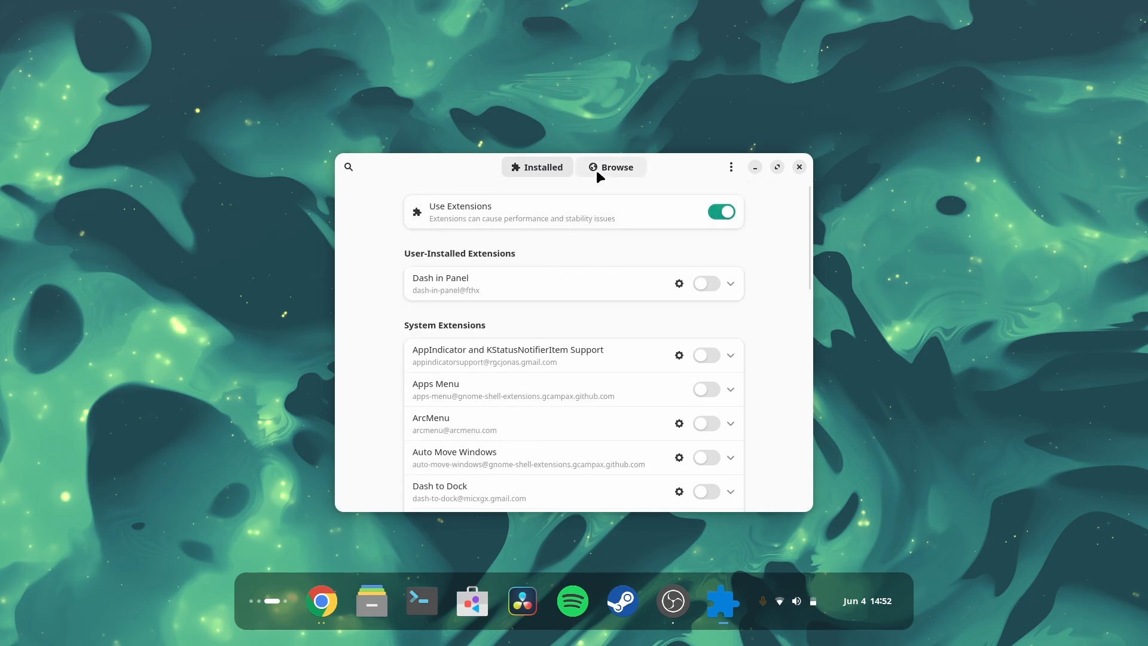
click(707, 419)
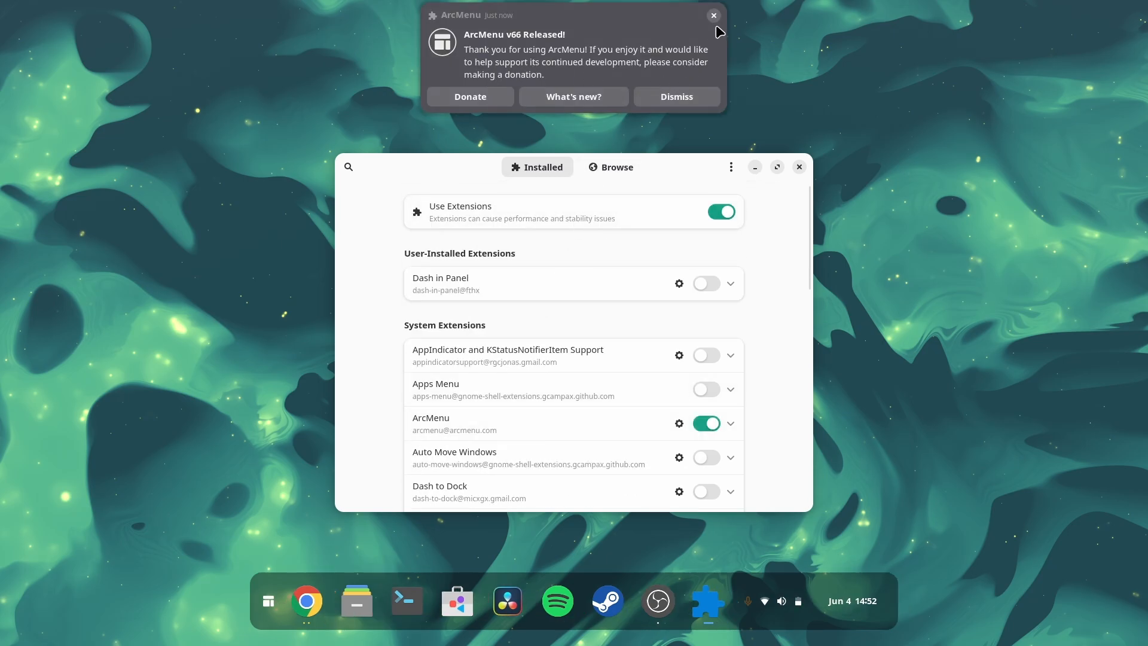
Step: Dismiss the ArcMenu release notification
click(269, 607)
click(269, 607)
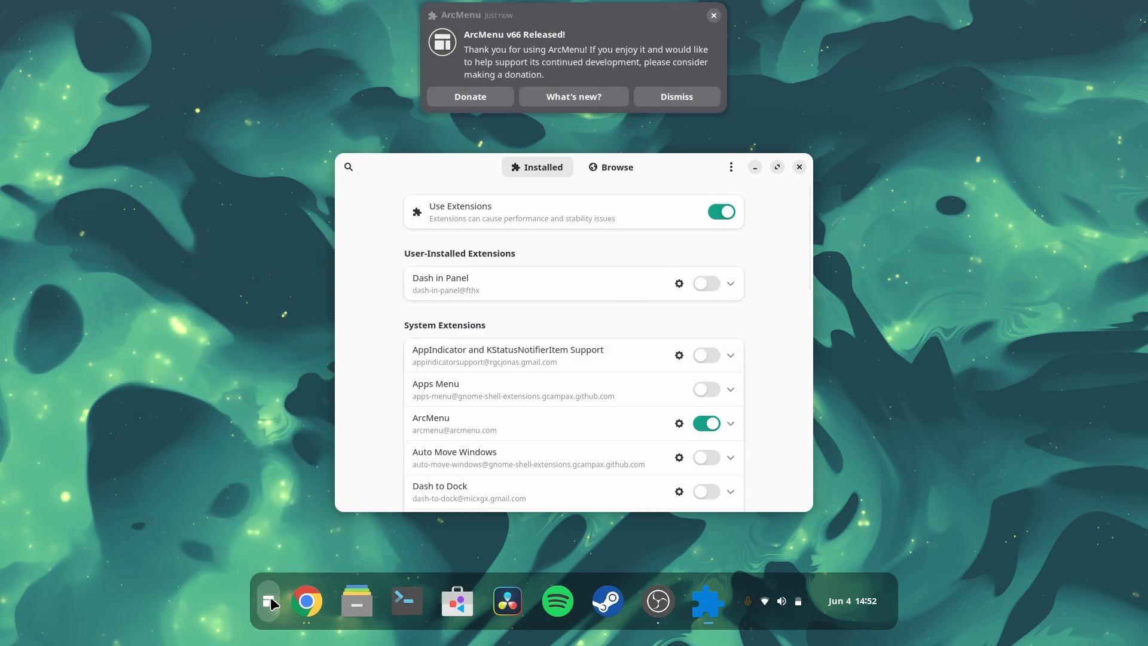
click(715, 17)
Step: Open ArcMenu's settings on its Menu page
scroll(576, 439, down, 4)
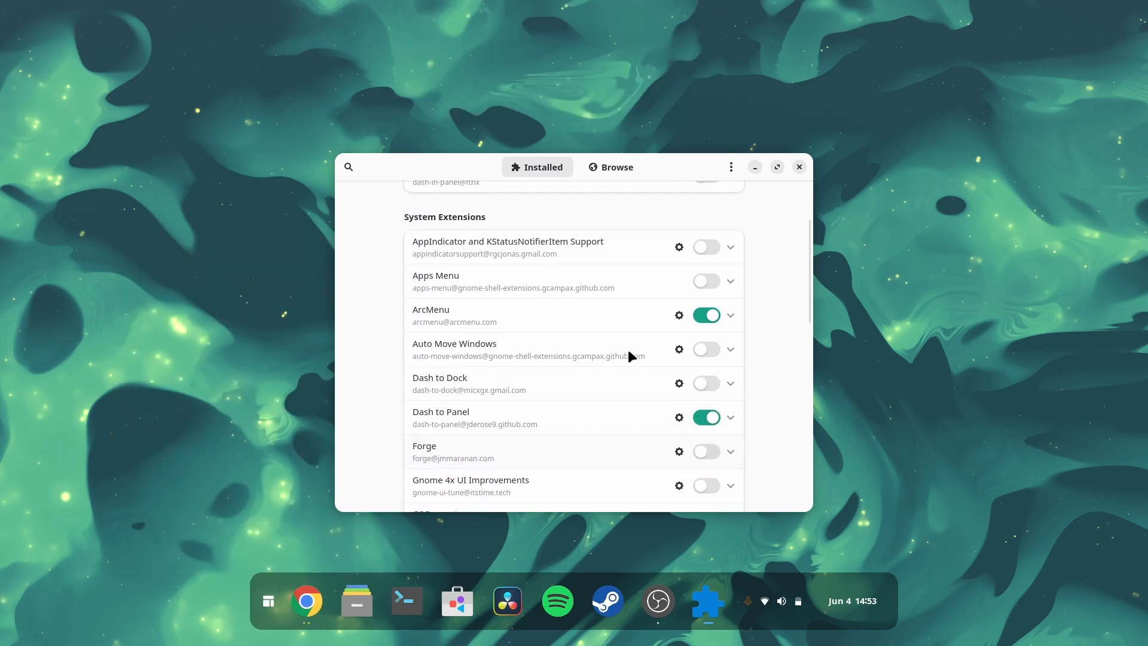
click(680, 315)
click(486, 54)
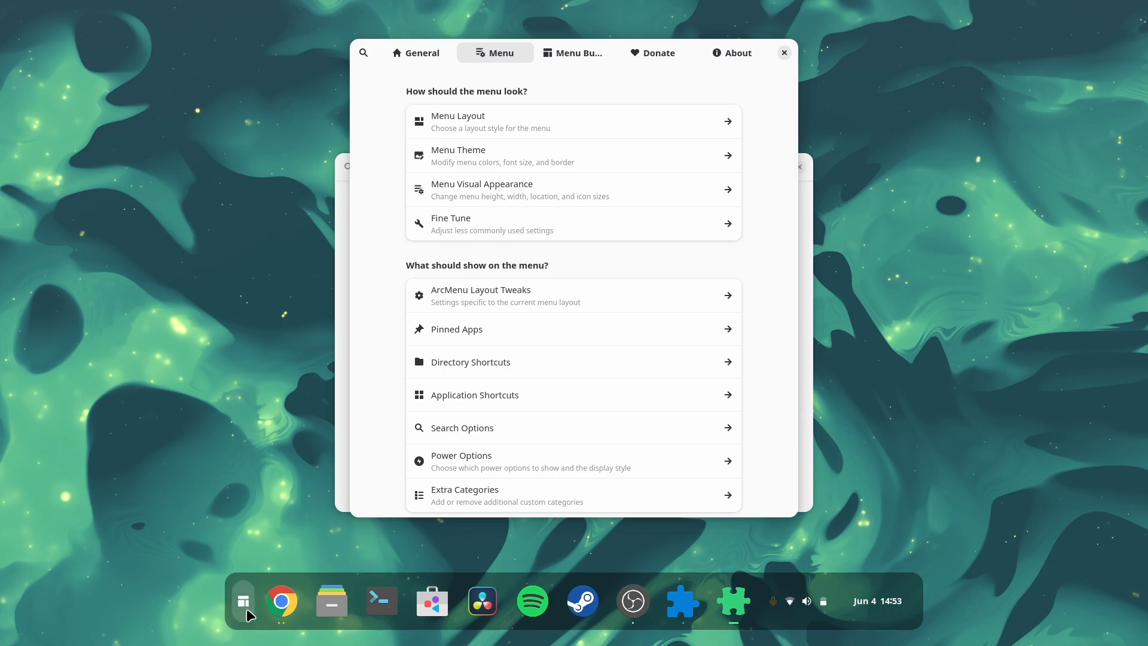
key(super)
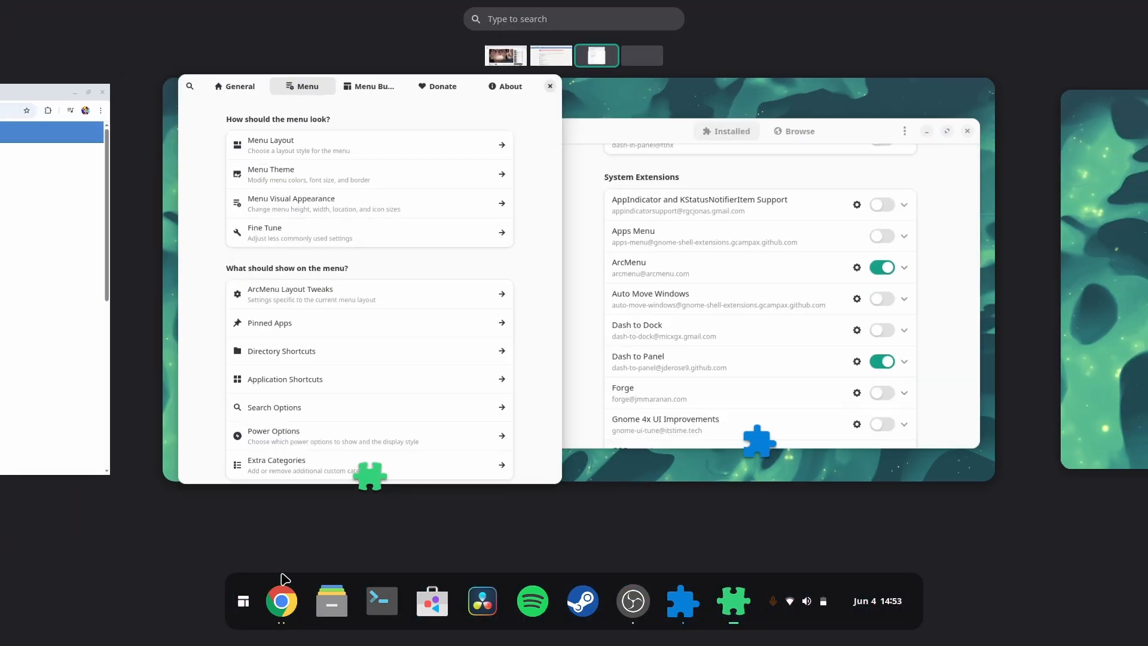
key(super)
key(super)
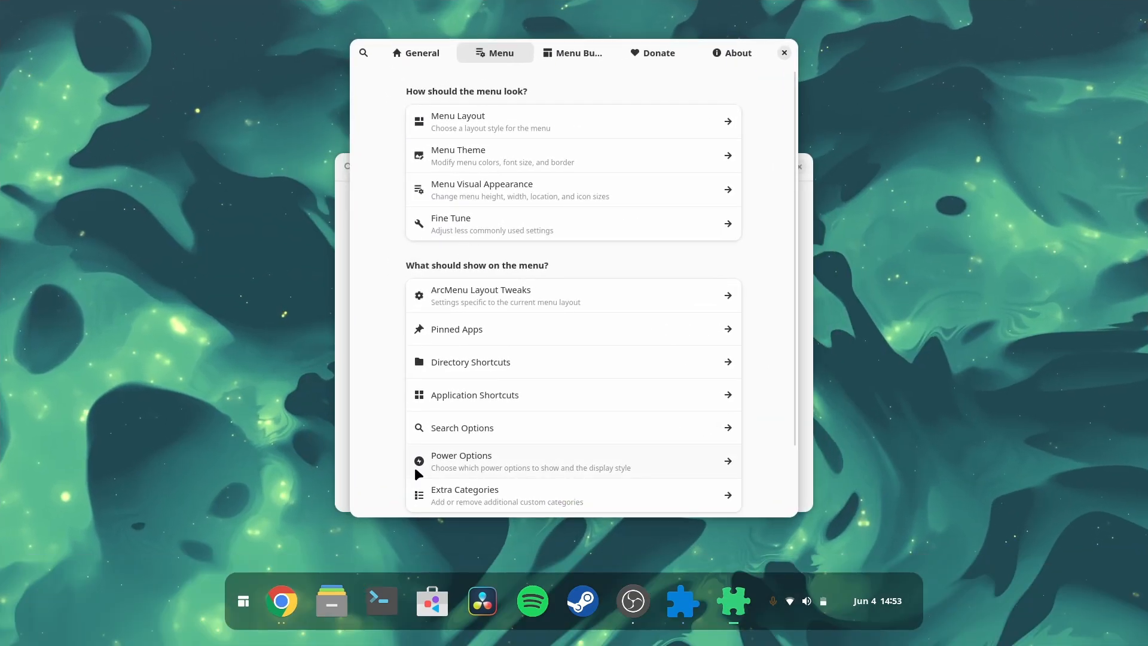
scroll(414, 465, down, 3)
scroll(414, 465, up, 3)
Step: Browse the menu layout categories and choose the GNOME Overview launcher layout
click(489, 128)
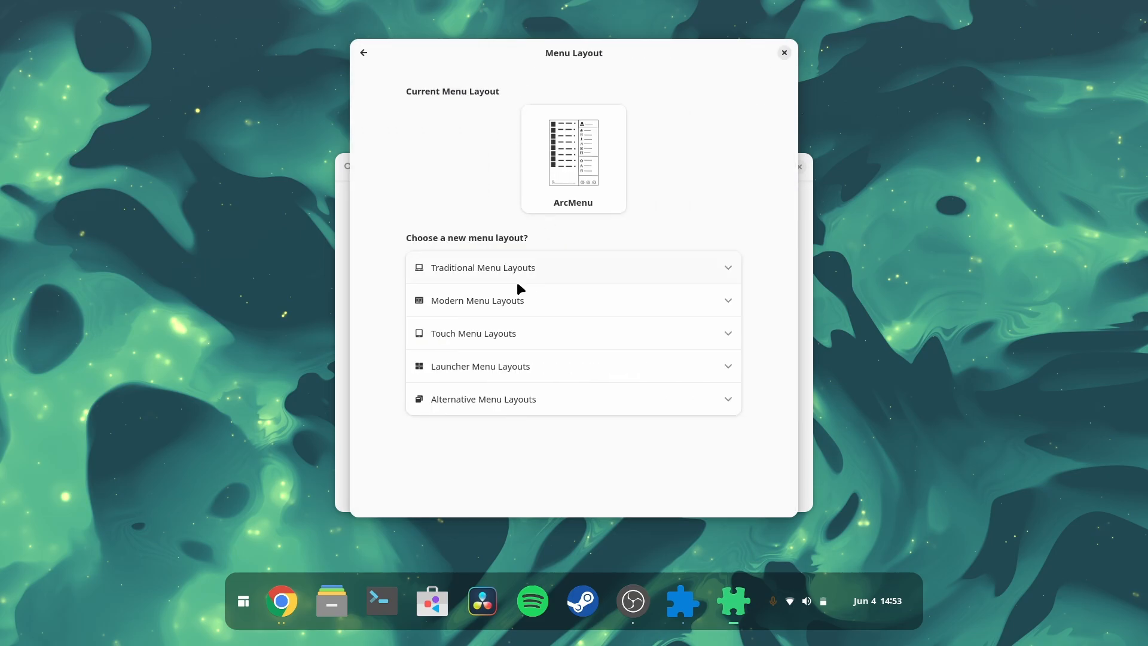
click(545, 267)
scroll(540, 360, down, 3)
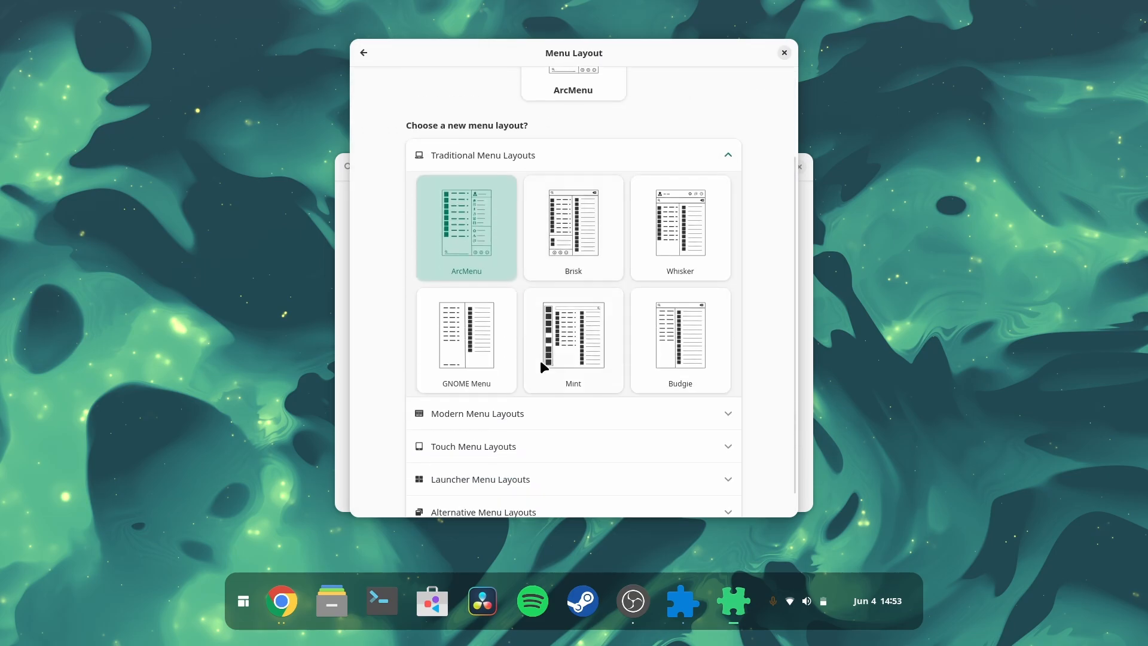
click(530, 398)
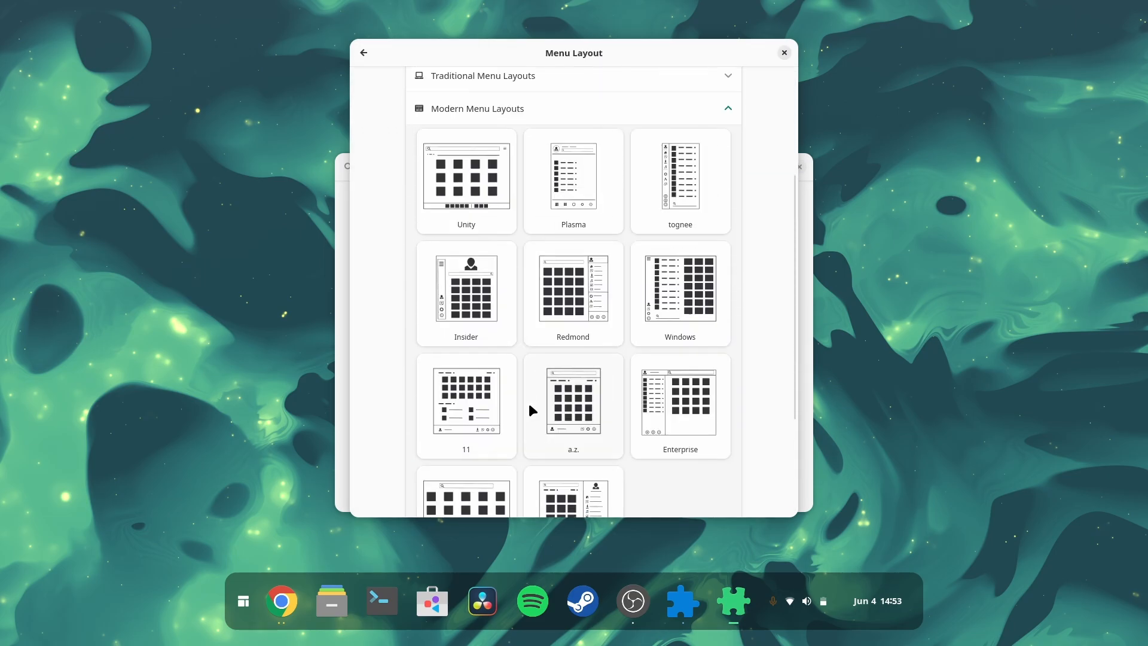
scroll(529, 401, down, 4)
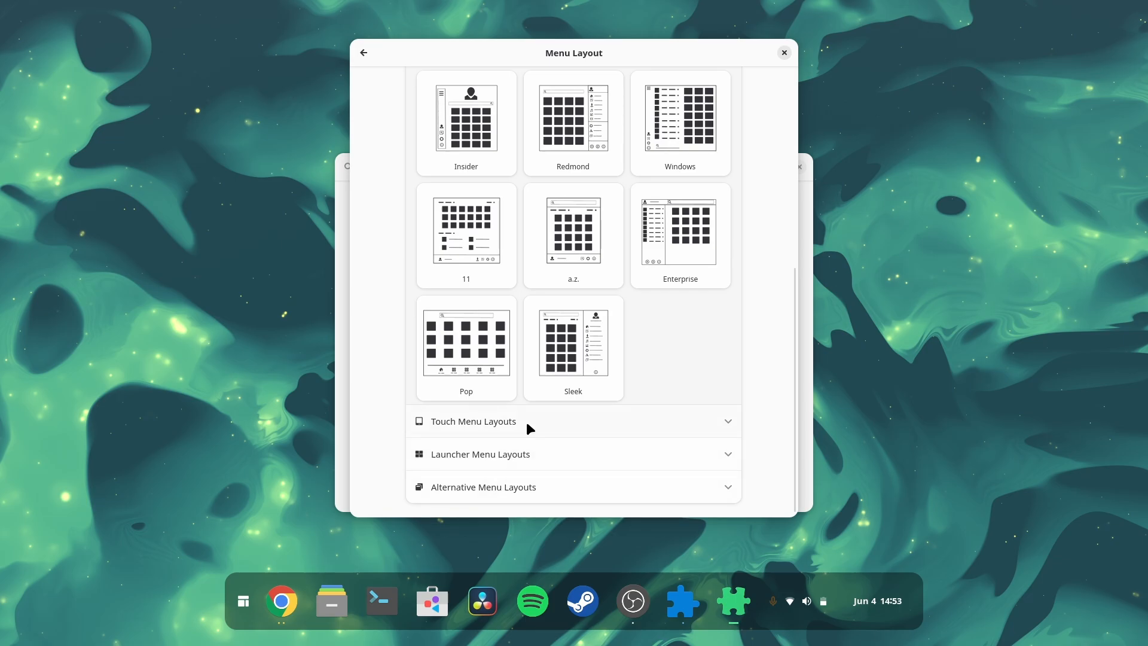
click(526, 420)
click(515, 455)
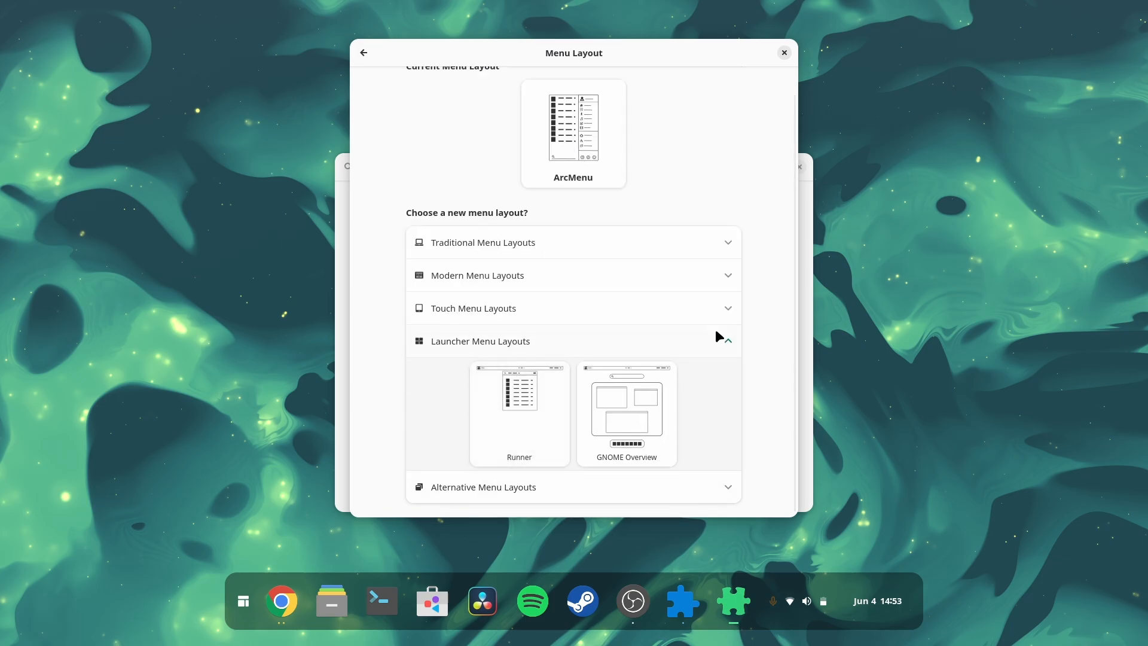
click(622, 379)
Step: Test the new layout by opening and closing the menu from its panel button a few times
click(245, 604)
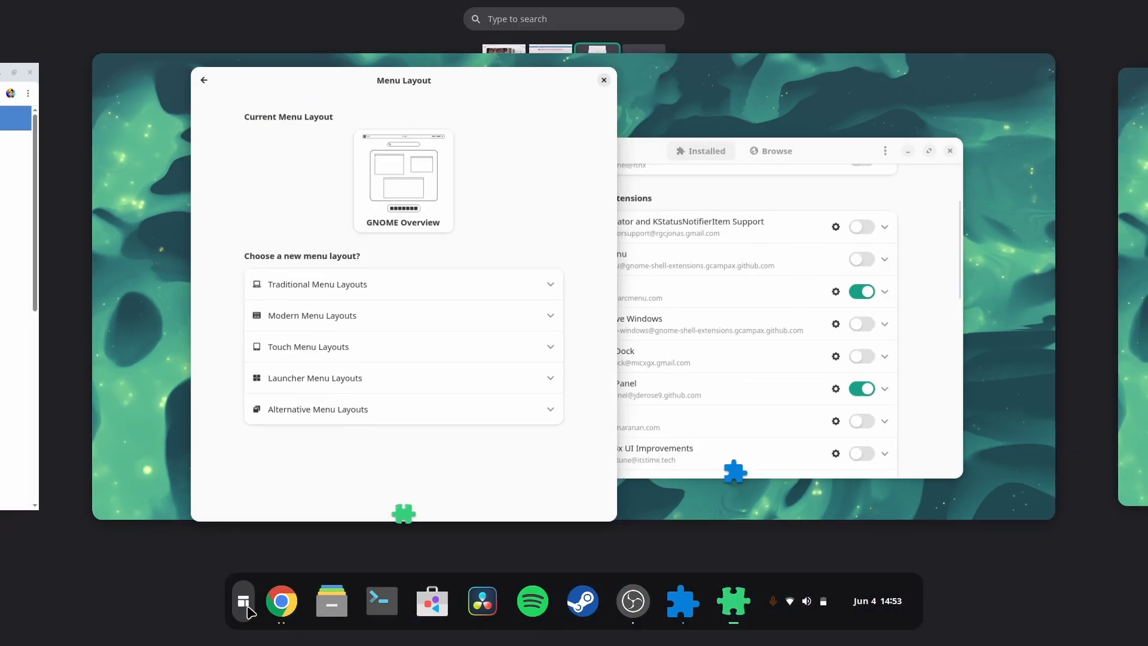
click(246, 609)
click(246, 603)
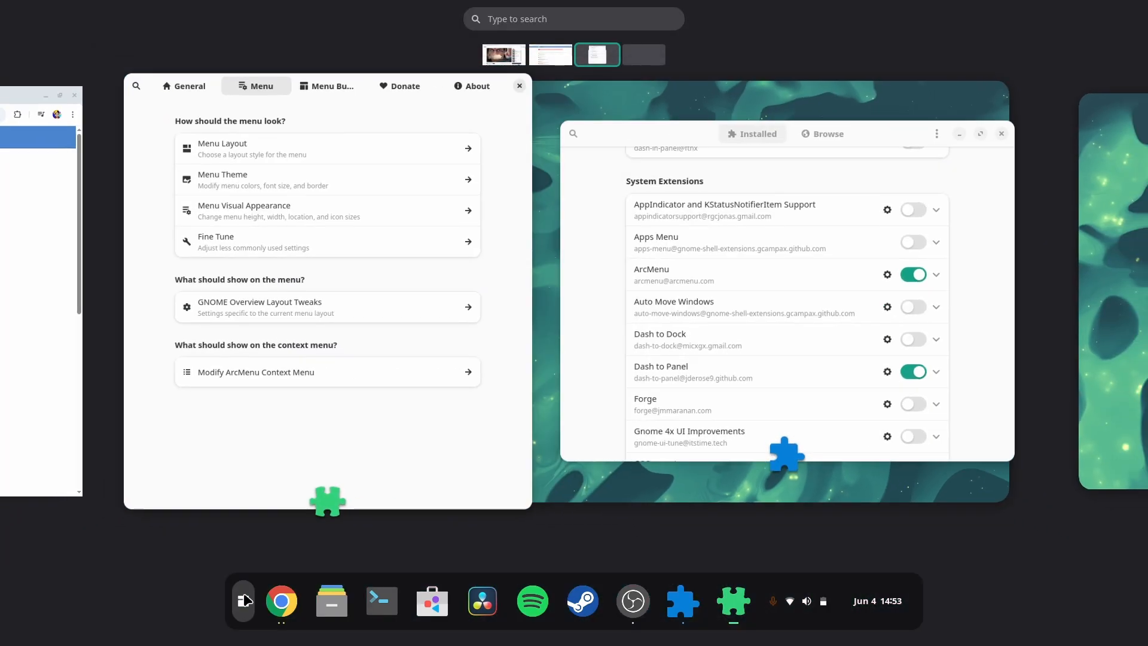
click(246, 598)
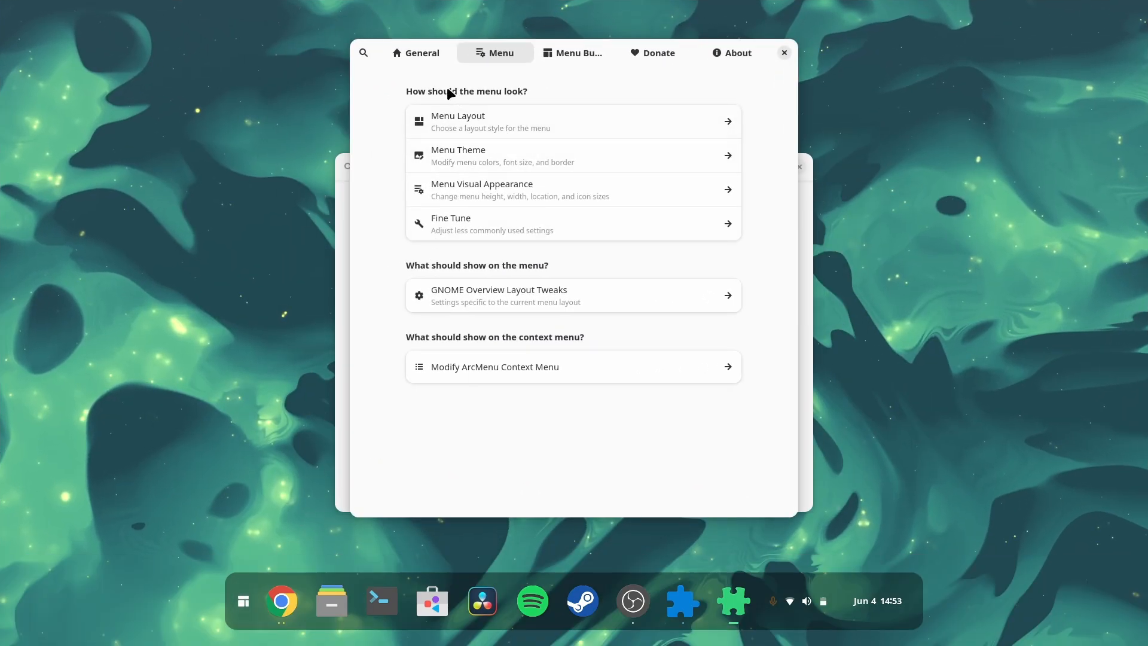
Step: Open the Menu Button settings and set the button padding to 8
click(563, 55)
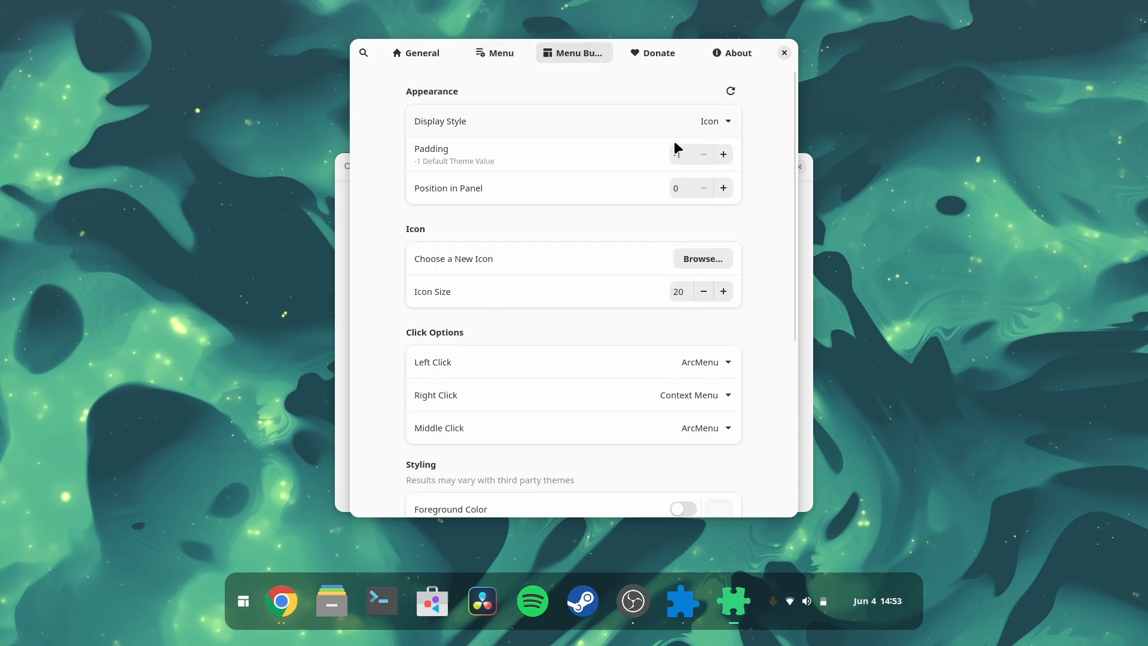
click(723, 155)
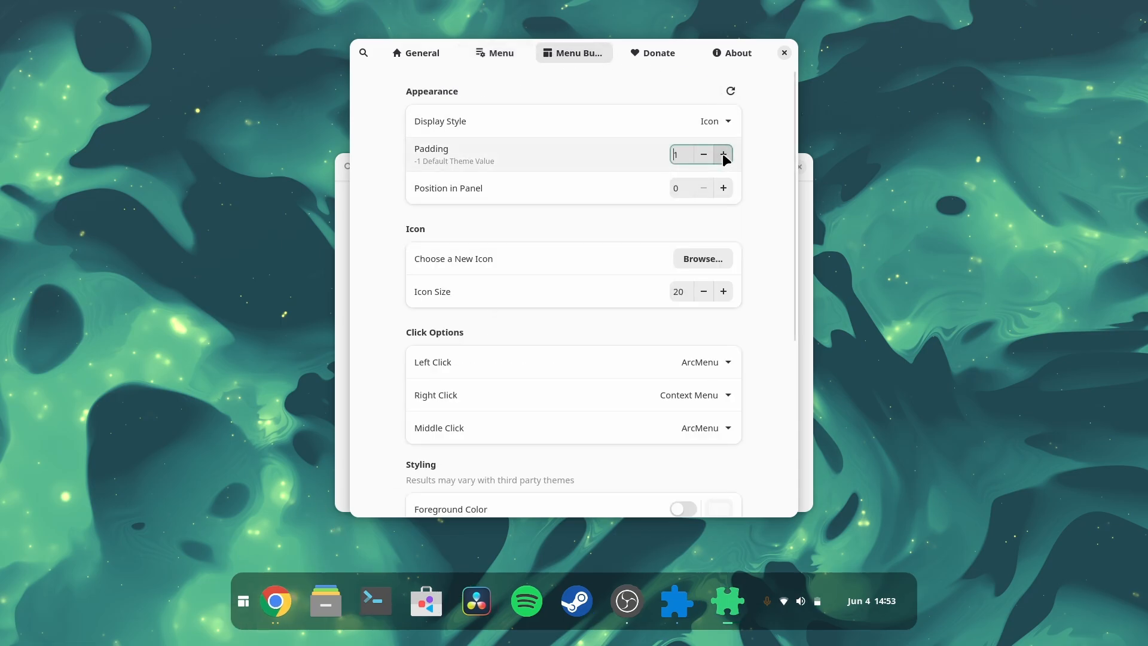
click(722, 153)
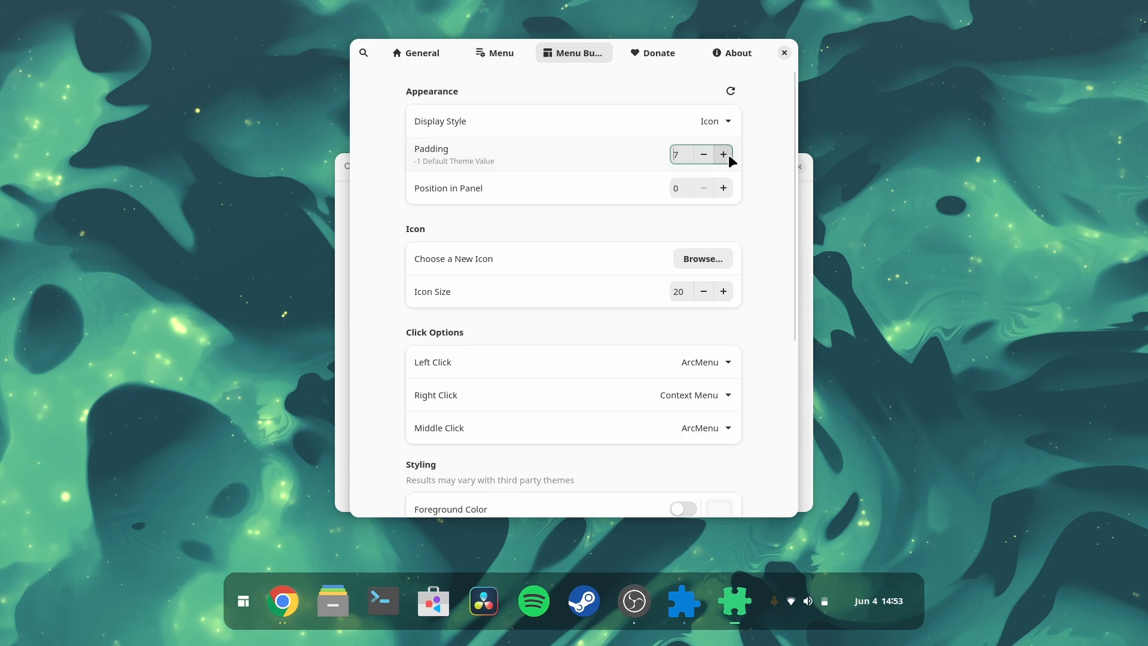
click(729, 154)
click(708, 156)
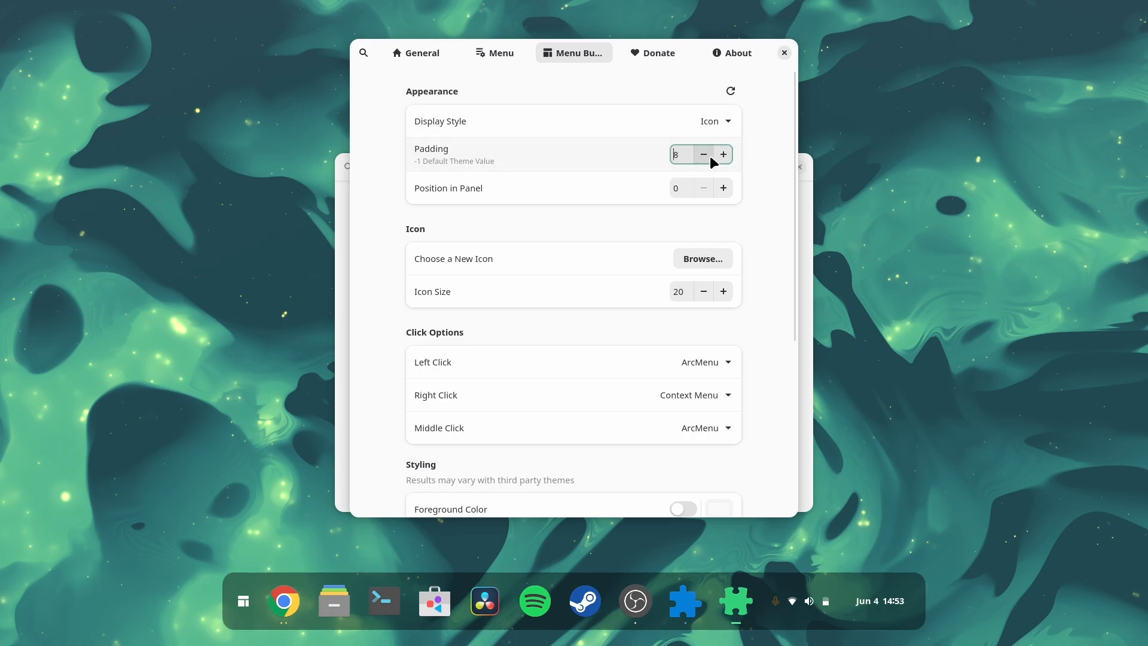
Step: Open the icon picker and try the Manjaro and Ubuntu distro icons for the menu button
click(701, 267)
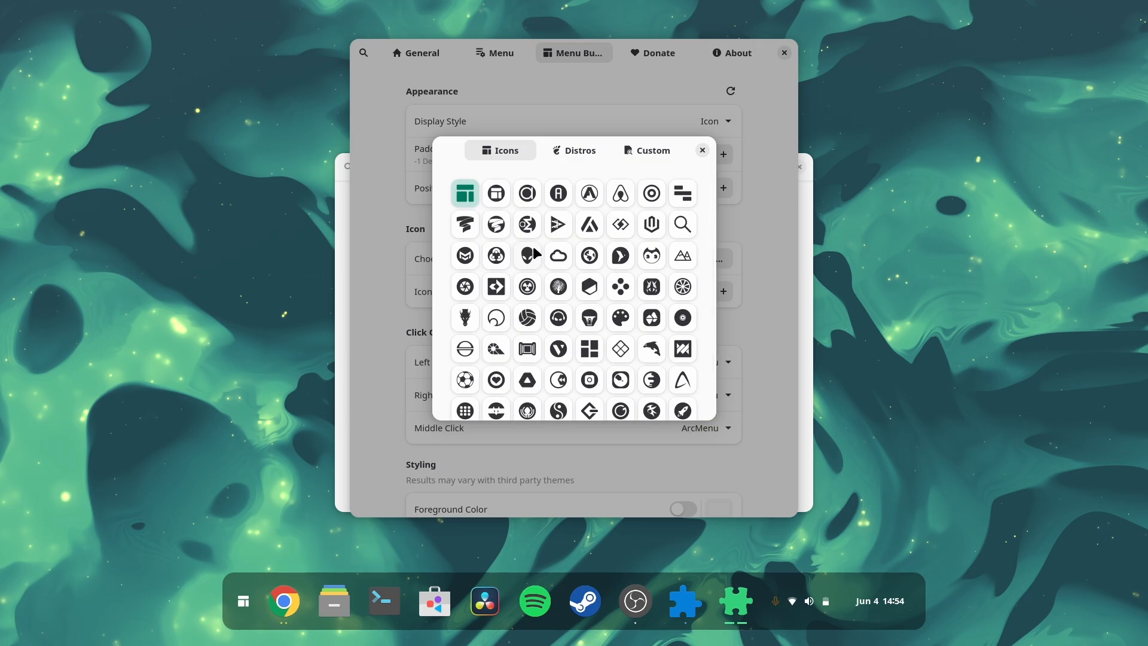
scroll(534, 253, down, 1)
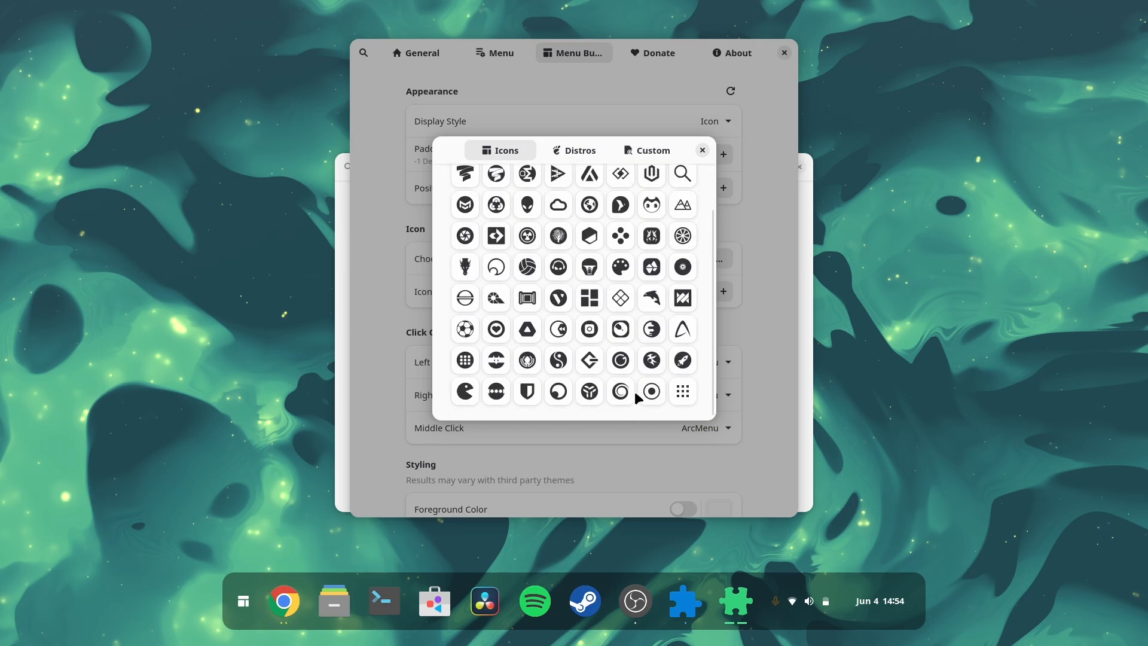
click(579, 151)
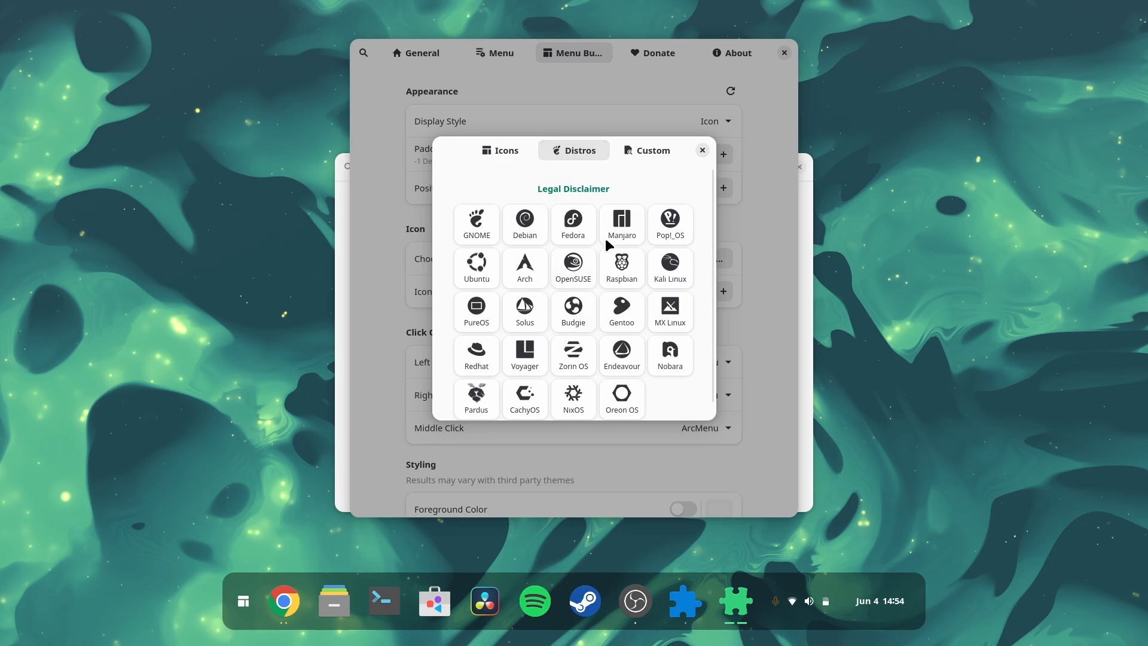
click(633, 226)
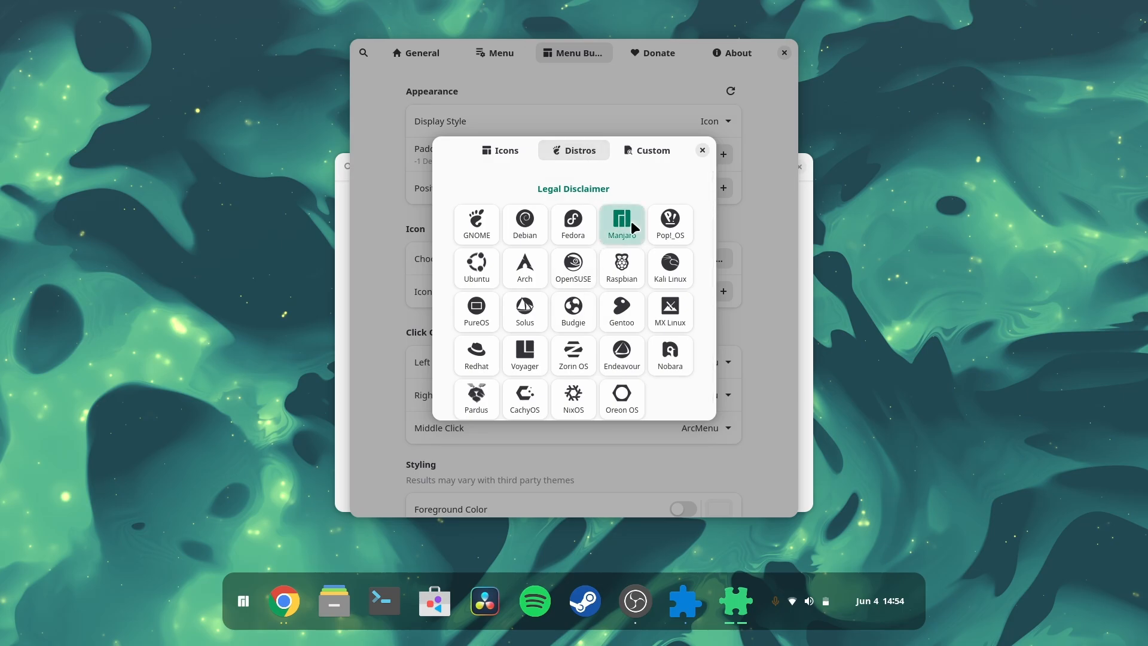
click(482, 267)
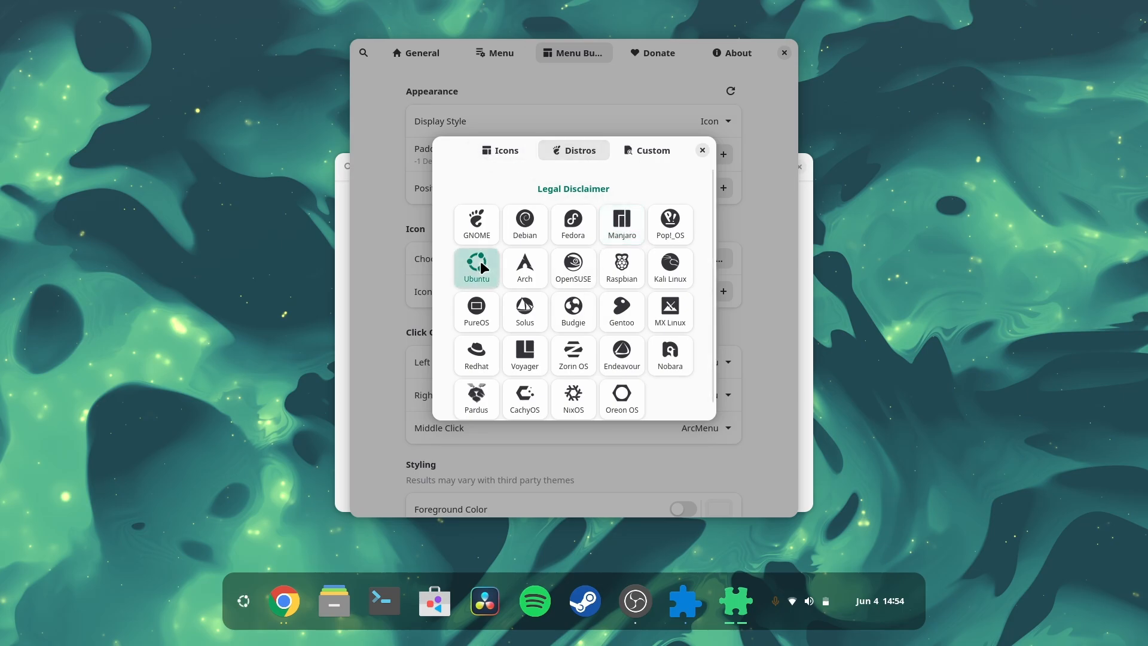
Step: Try several icons from the Icons collection for the menu button
click(504, 151)
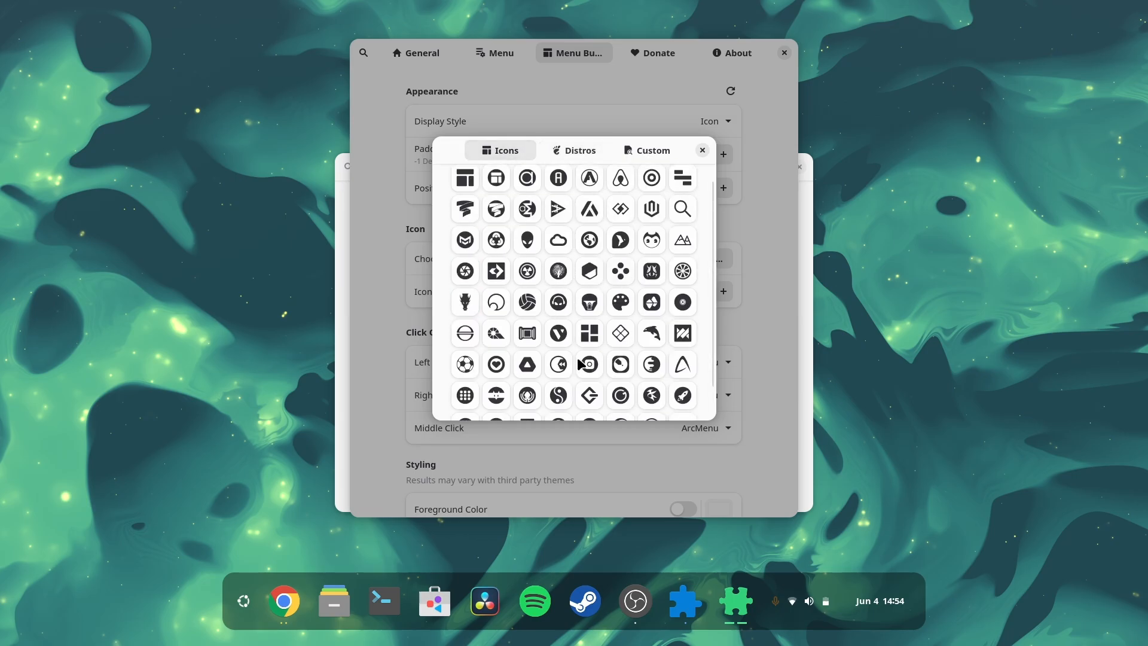
scroll(534, 306, down, 1)
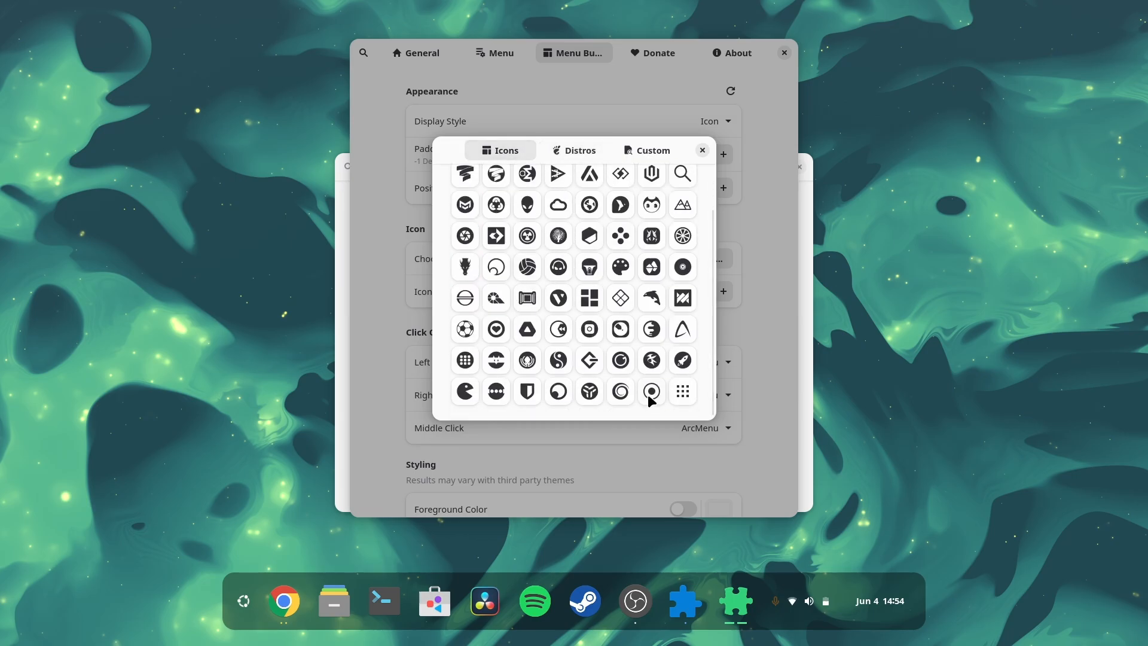
scroll(680, 284, up, 1)
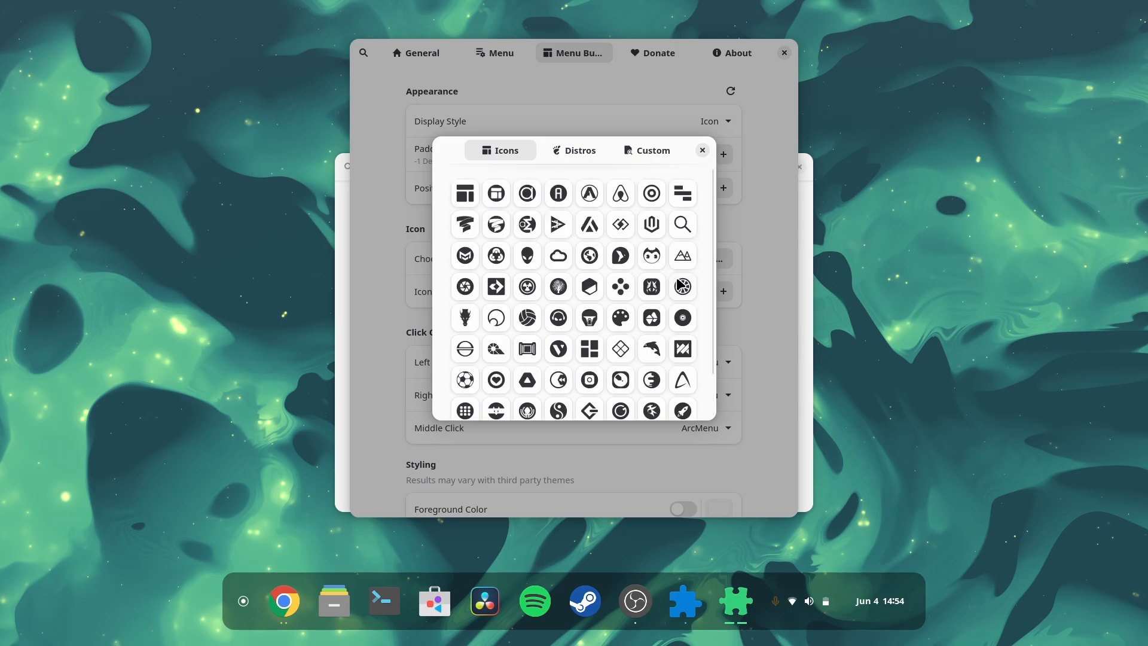
click(622, 227)
click(473, 199)
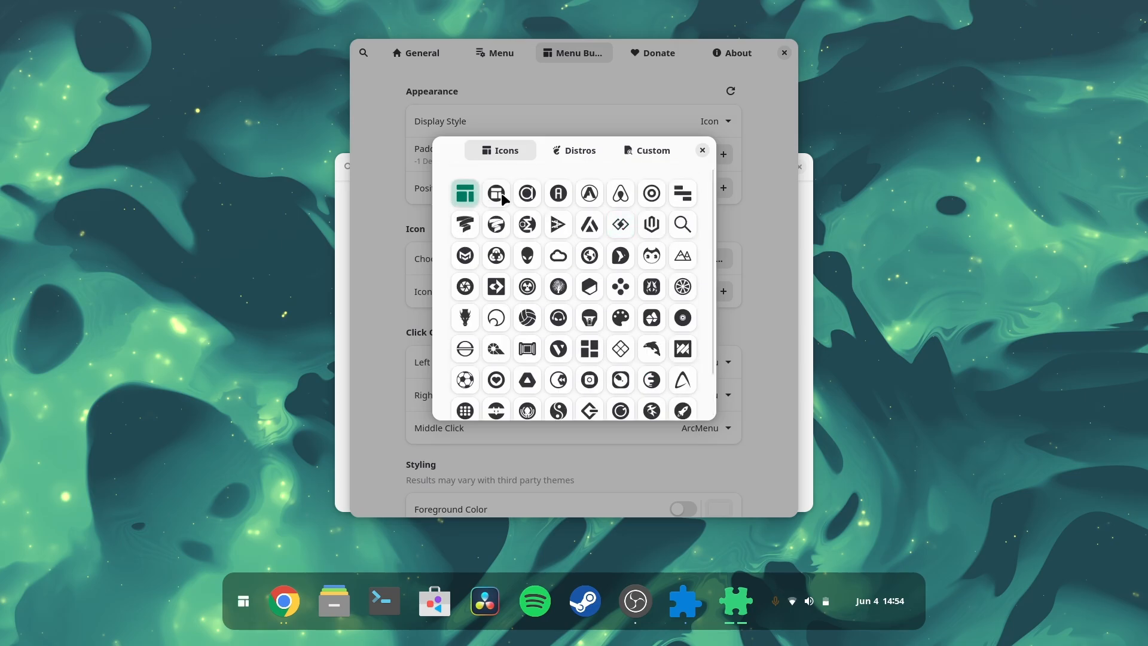
click(620, 195)
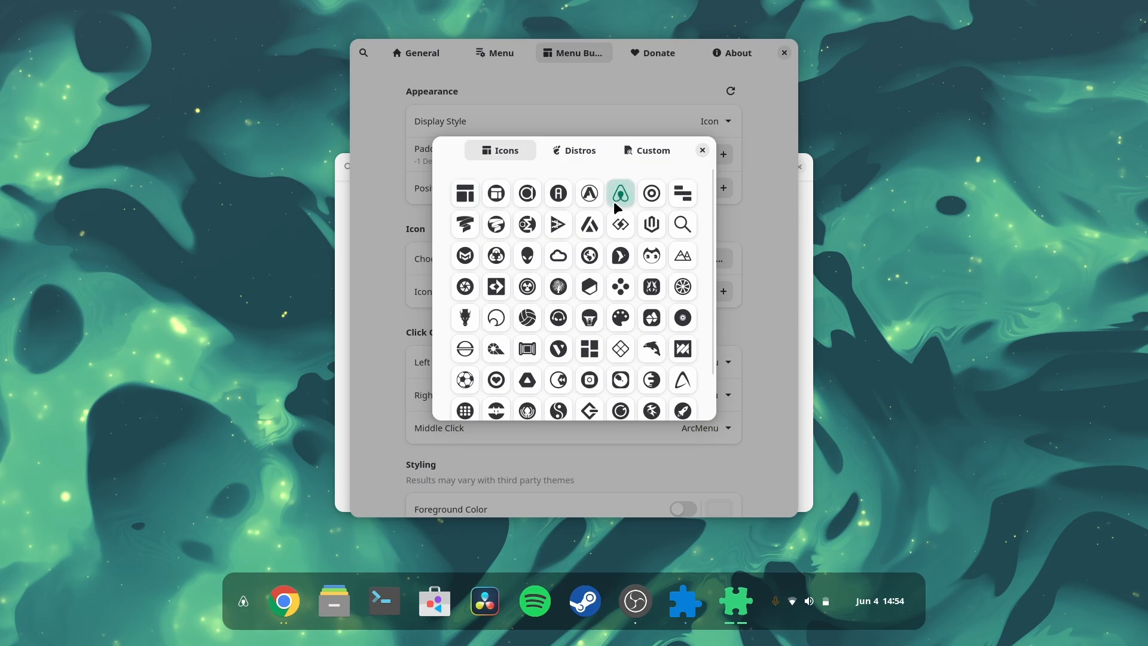
click(690, 196)
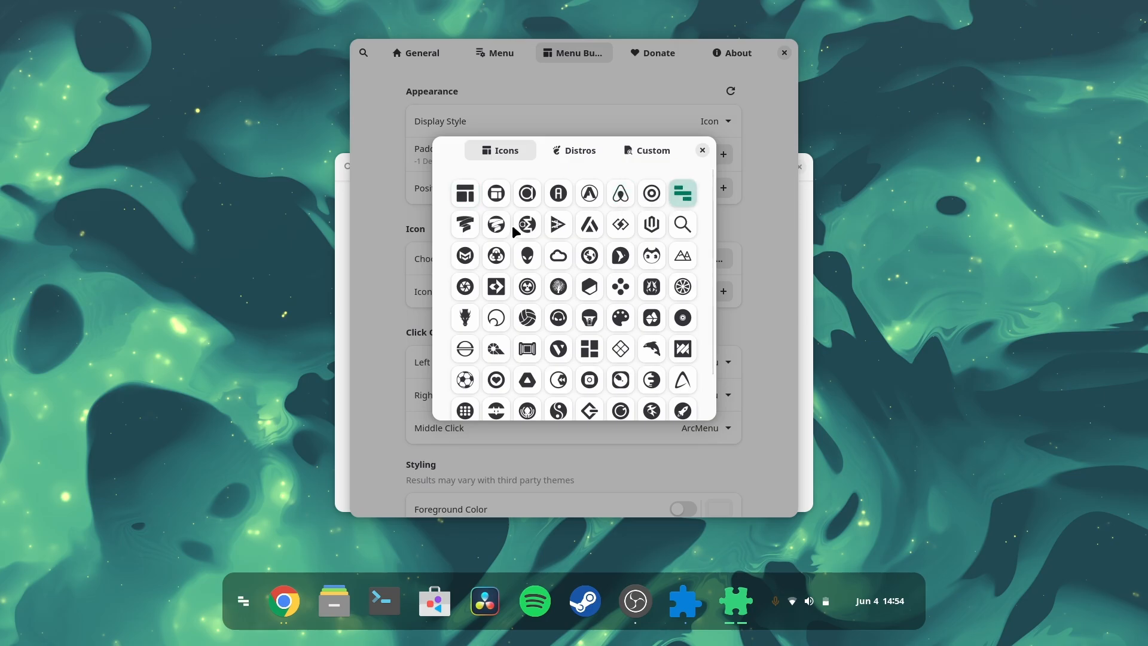
click(589, 261)
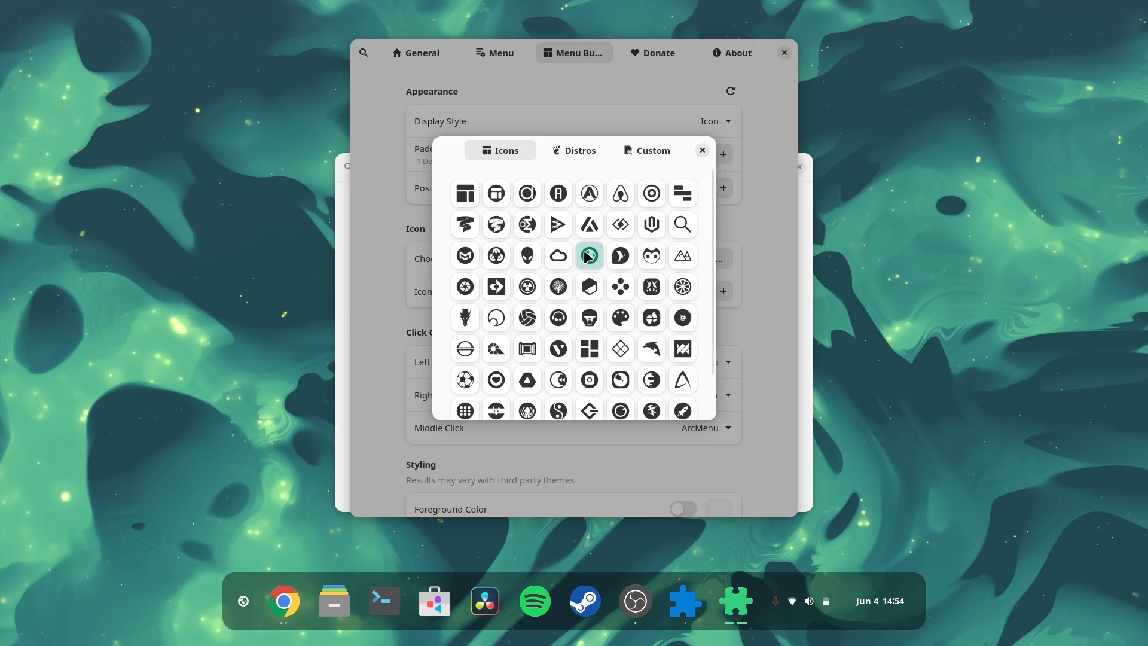
Step: Choose the Pac-Man-style icon for the menu button and close the icon picker
scroll(590, 261, down, 2)
click(683, 359)
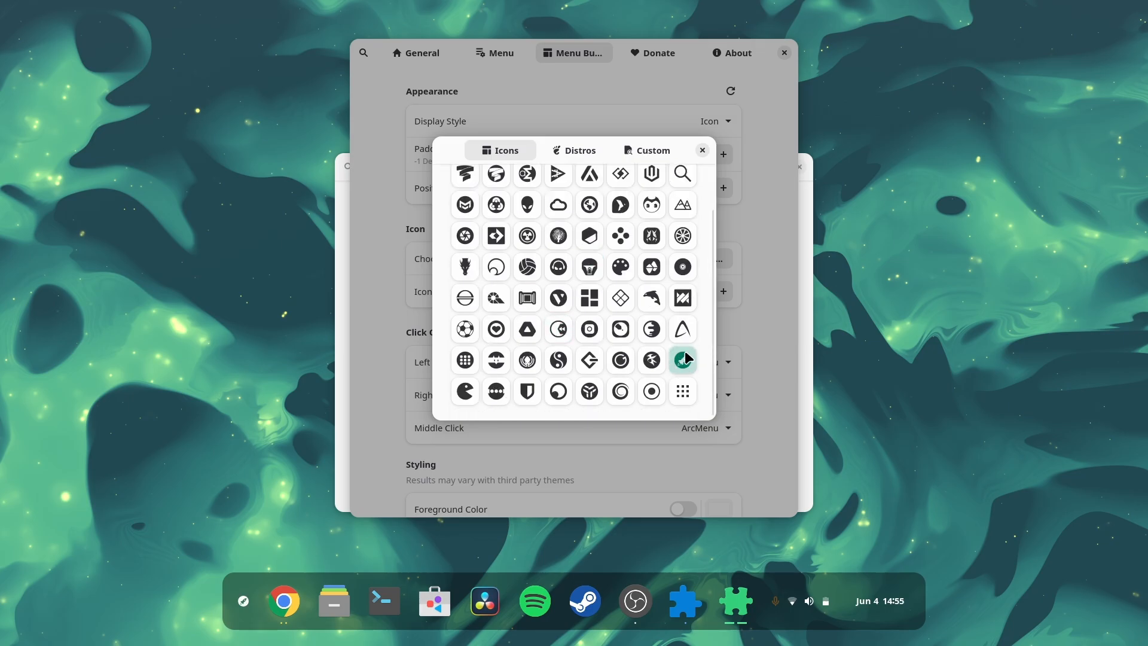
click(465, 391)
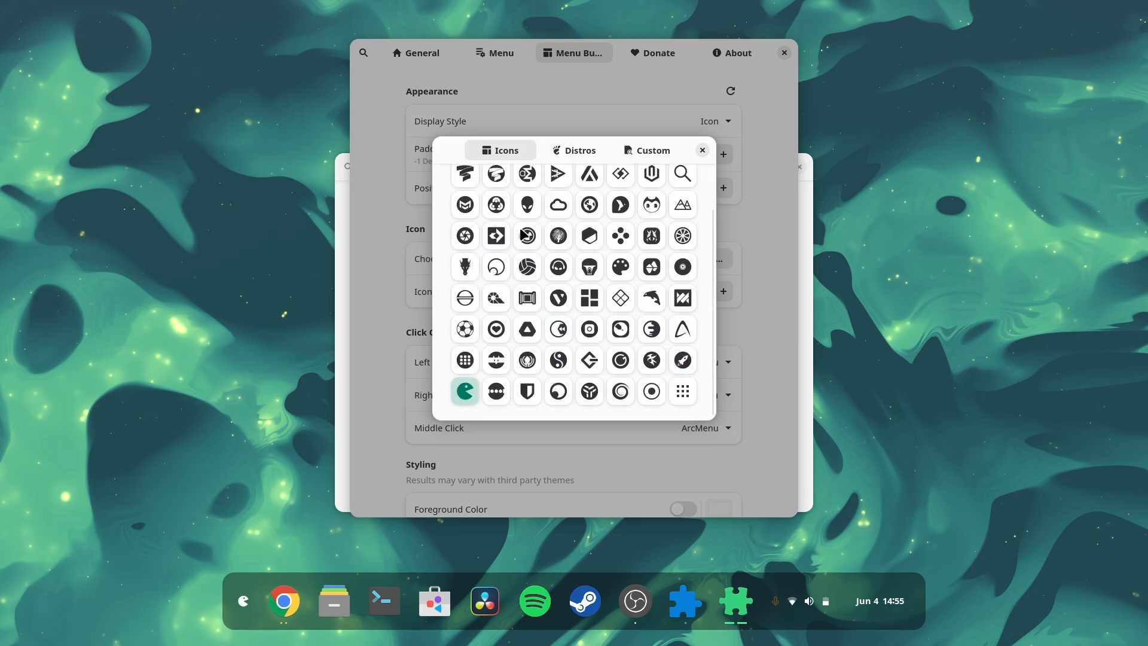
click(703, 151)
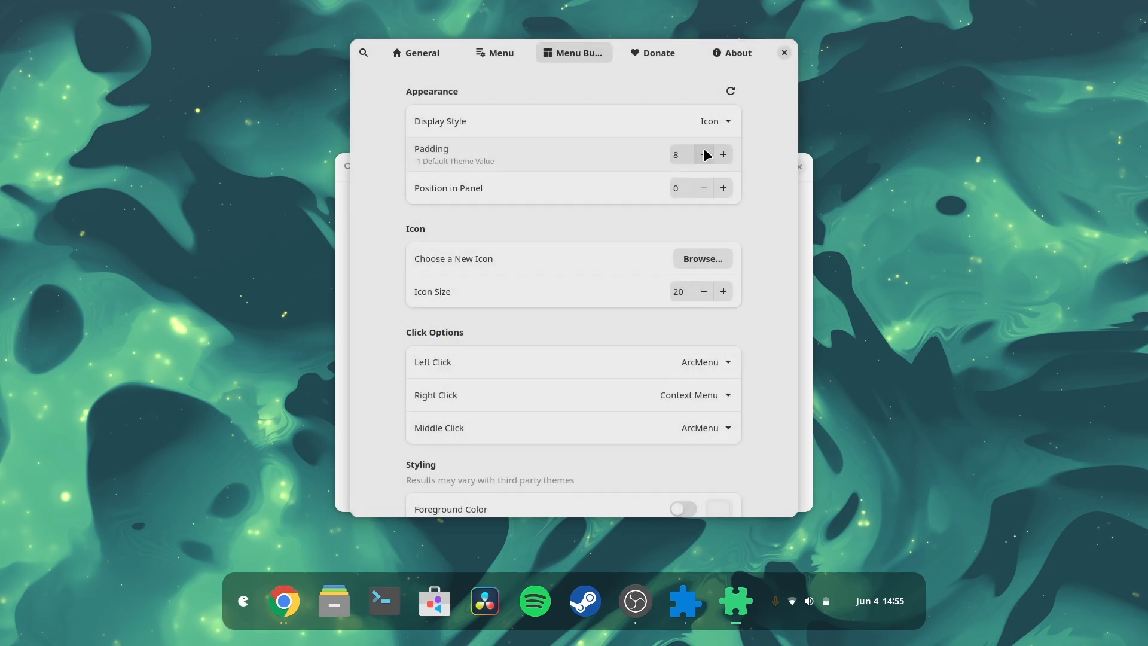
Step: Set the menu button's icon size to 59 and its padding to 0
click(676, 294)
scroll(676, 294, up, 20)
scroll(676, 295, up, 18)
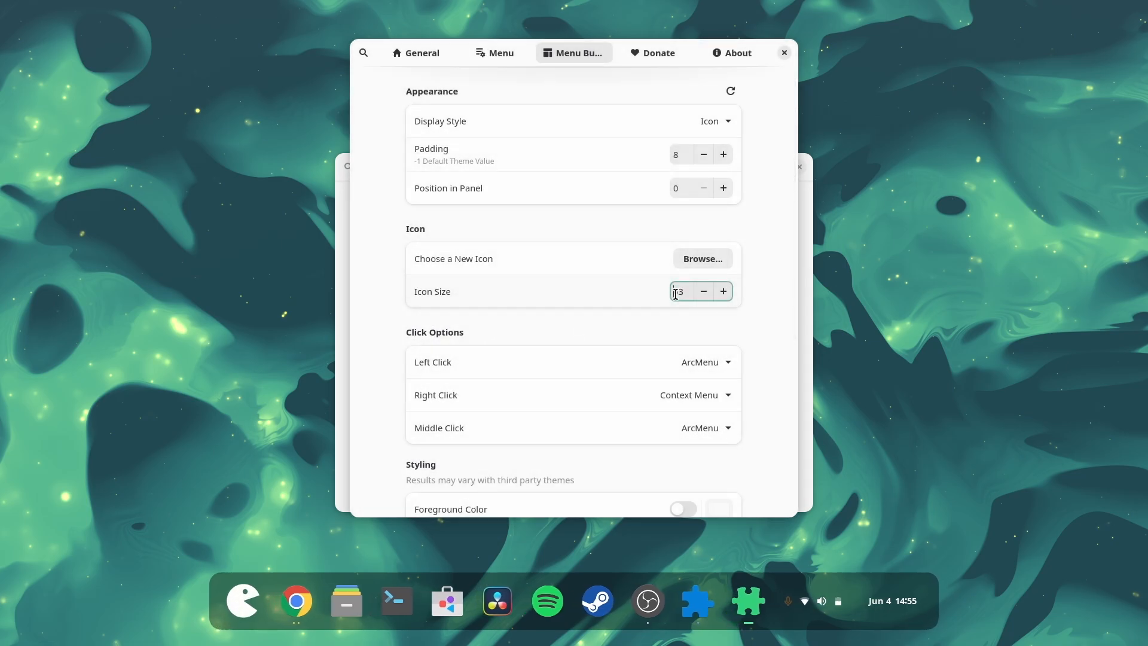
scroll(676, 294, down, 12)
scroll(676, 294, up, 4)
scroll(675, 294, up, 8)
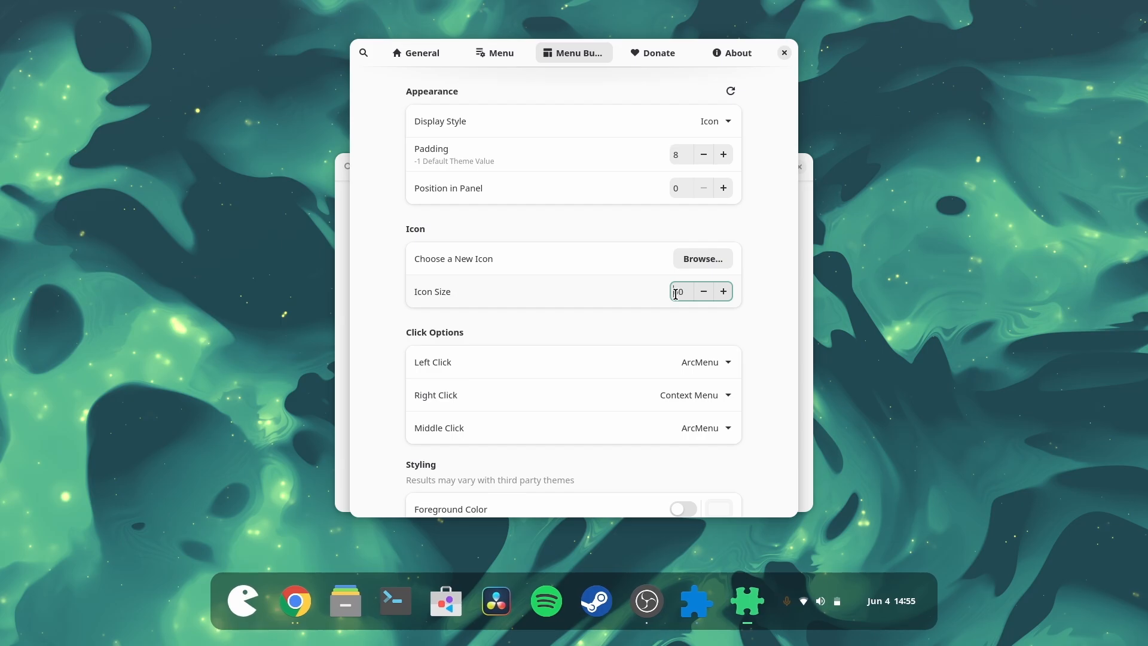
scroll(686, 296, down, 2)
scroll(687, 296, up, 2)
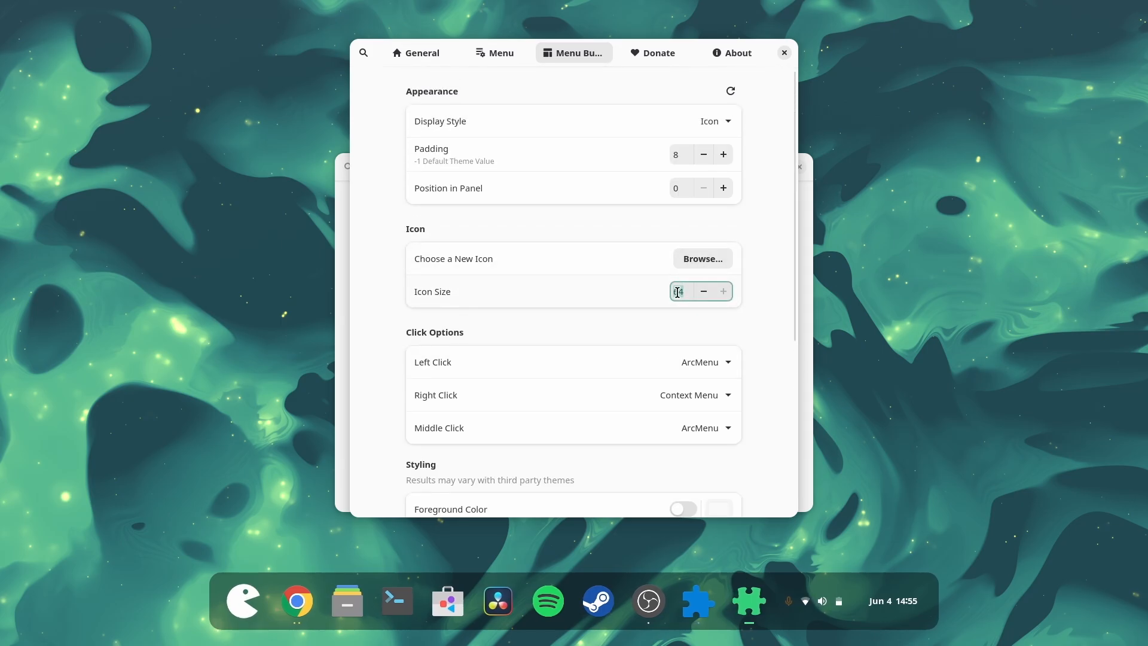
scroll(678, 292, down, 5)
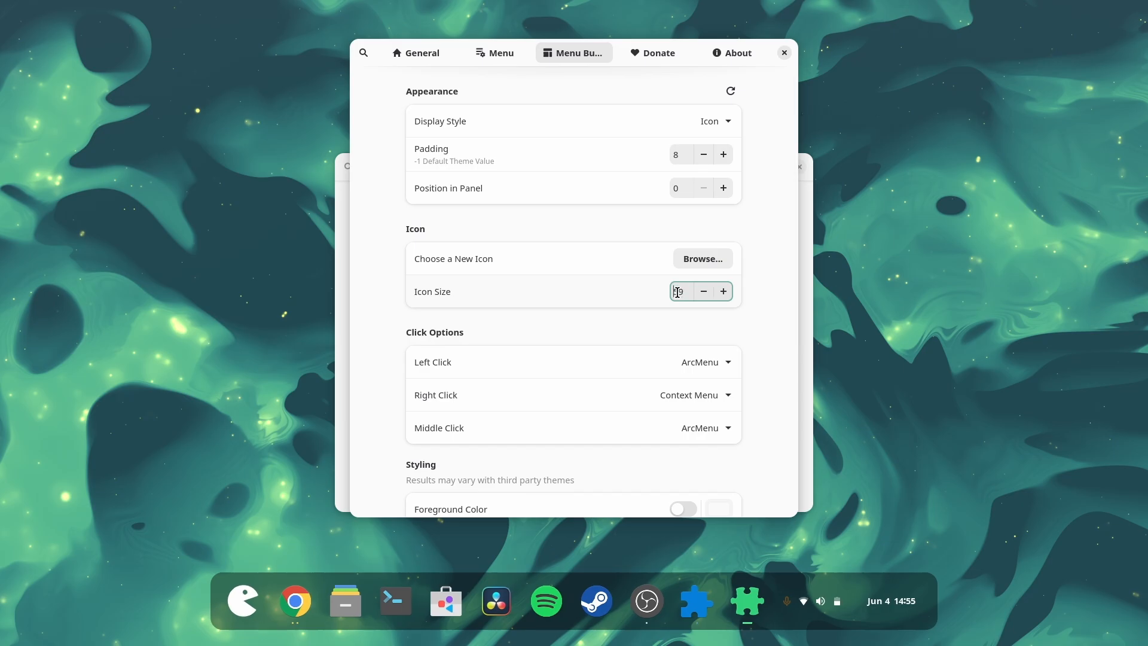
scroll(705, 154, down, 3)
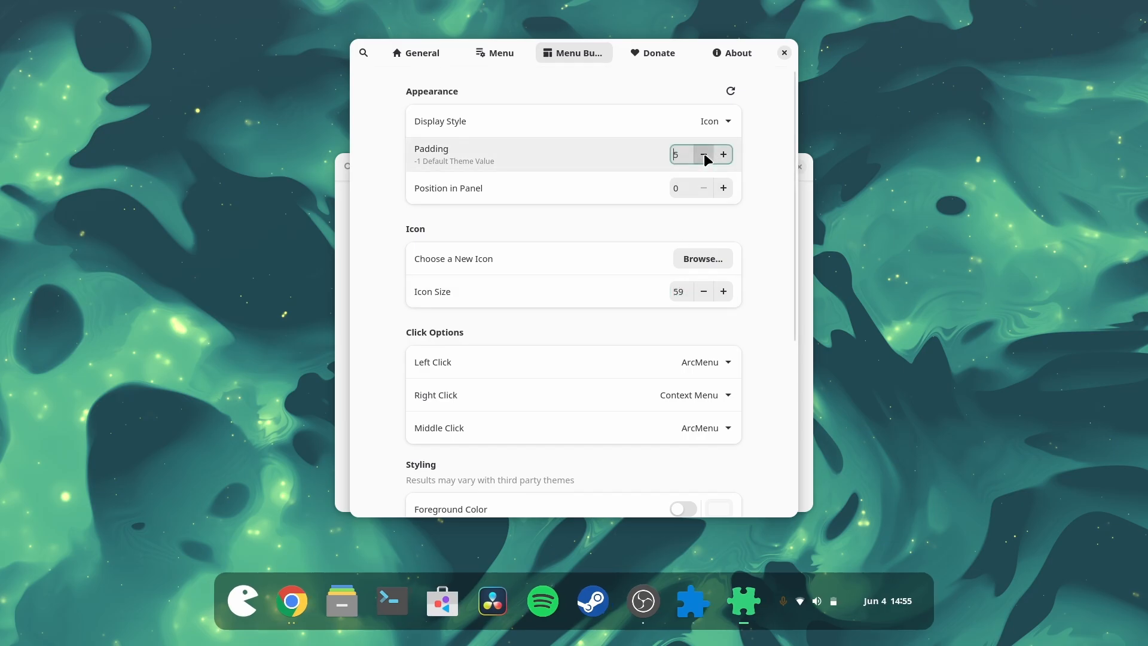
scroll(705, 153, down, 5)
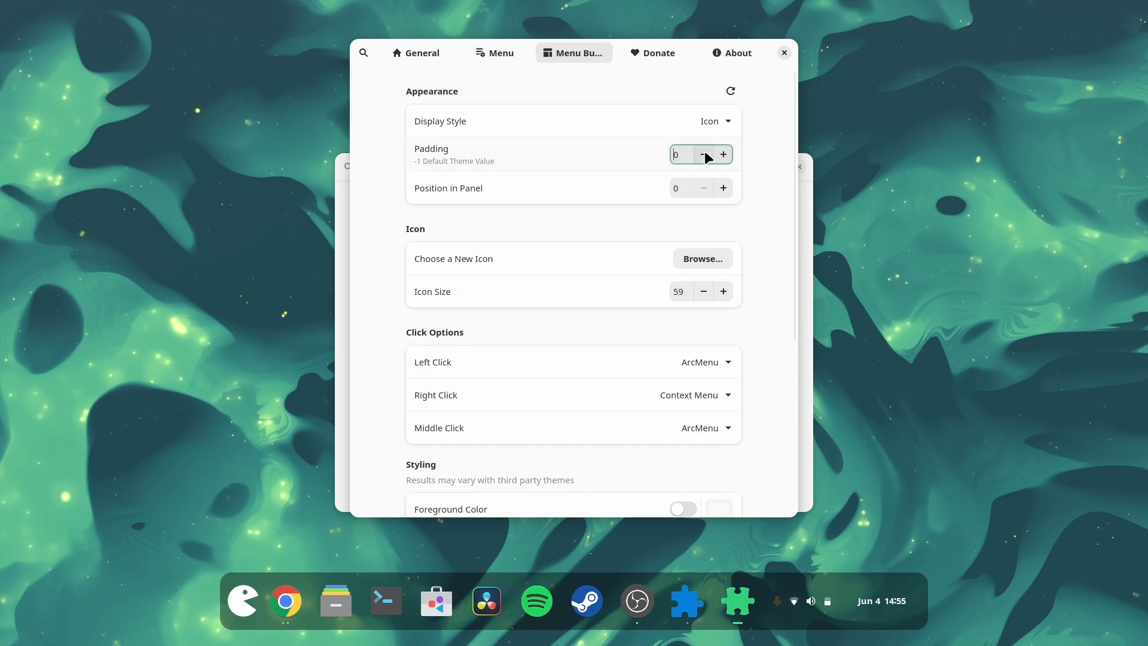
Step: Reset the menu button padding to -1 and open the icon picker
click(704, 154)
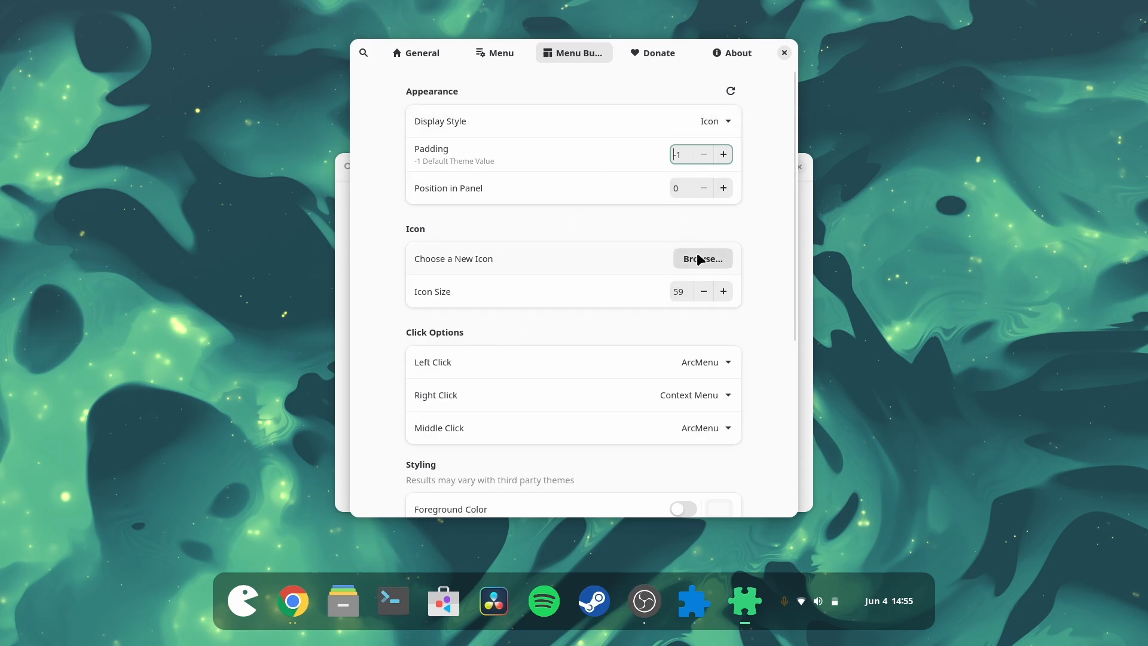
click(682, 266)
click(683, 224)
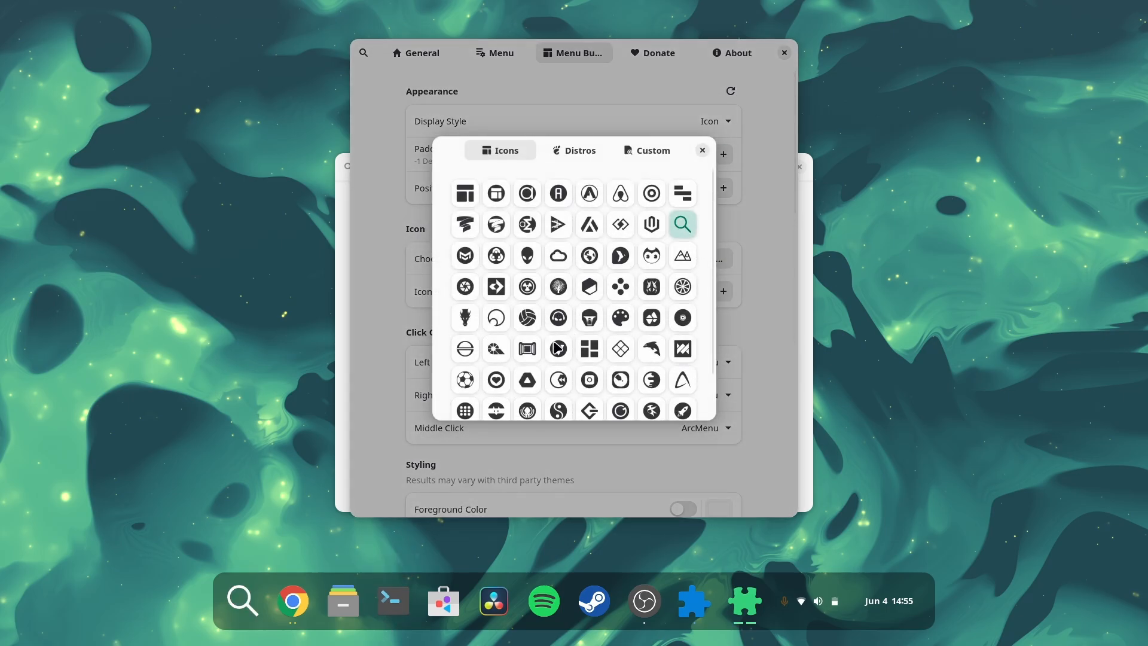
Step: Try the soccer ball, dolphin, M and bars icons from the Icons collection for the menu button
click(466, 380)
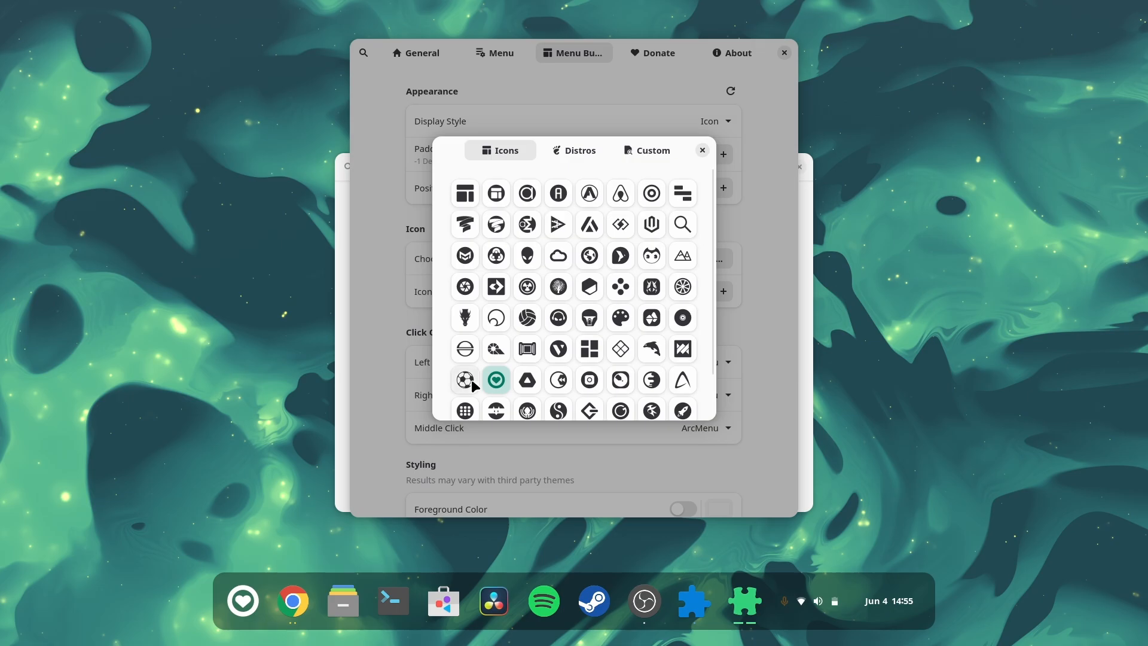
click(556, 387)
click(652, 352)
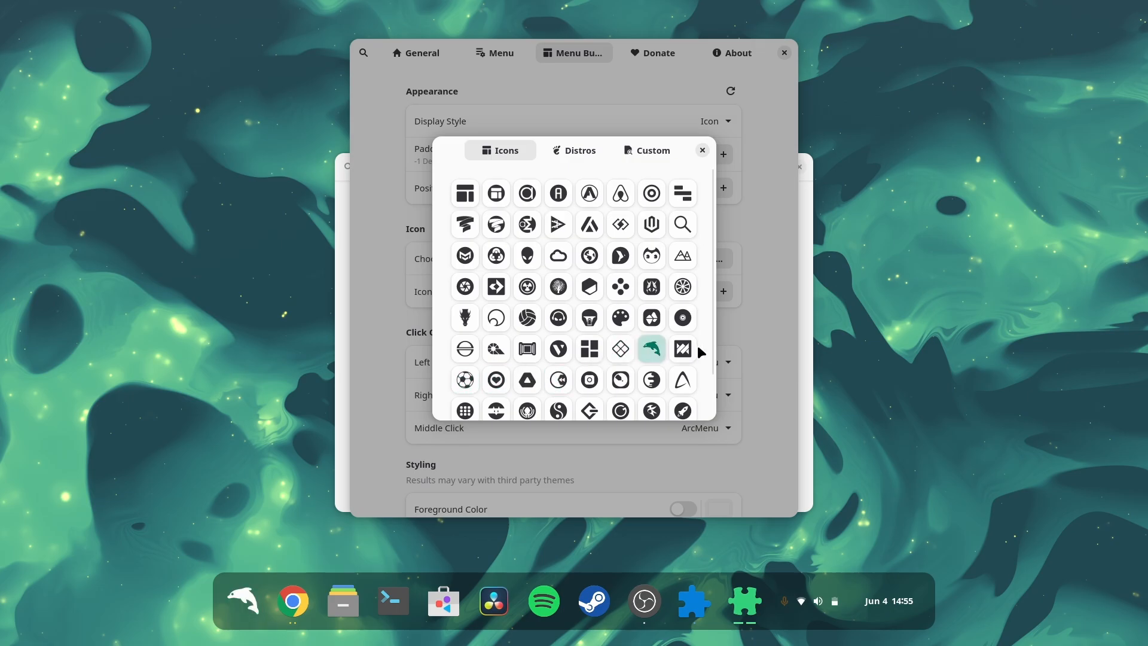
click(688, 351)
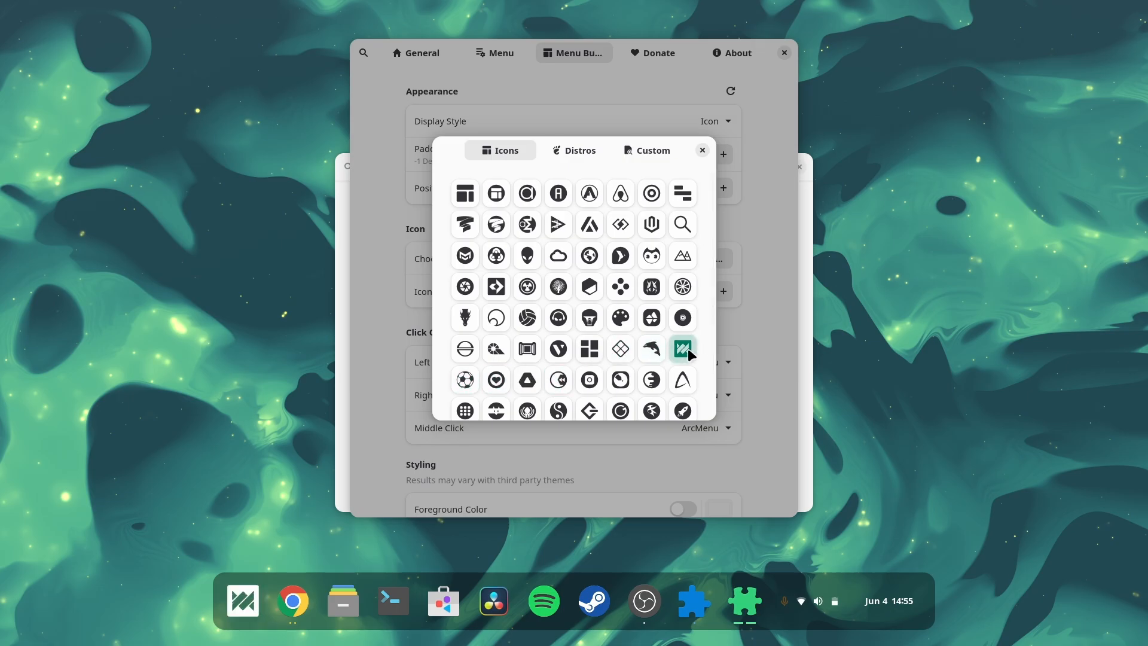
scroll(688, 351, down, 2)
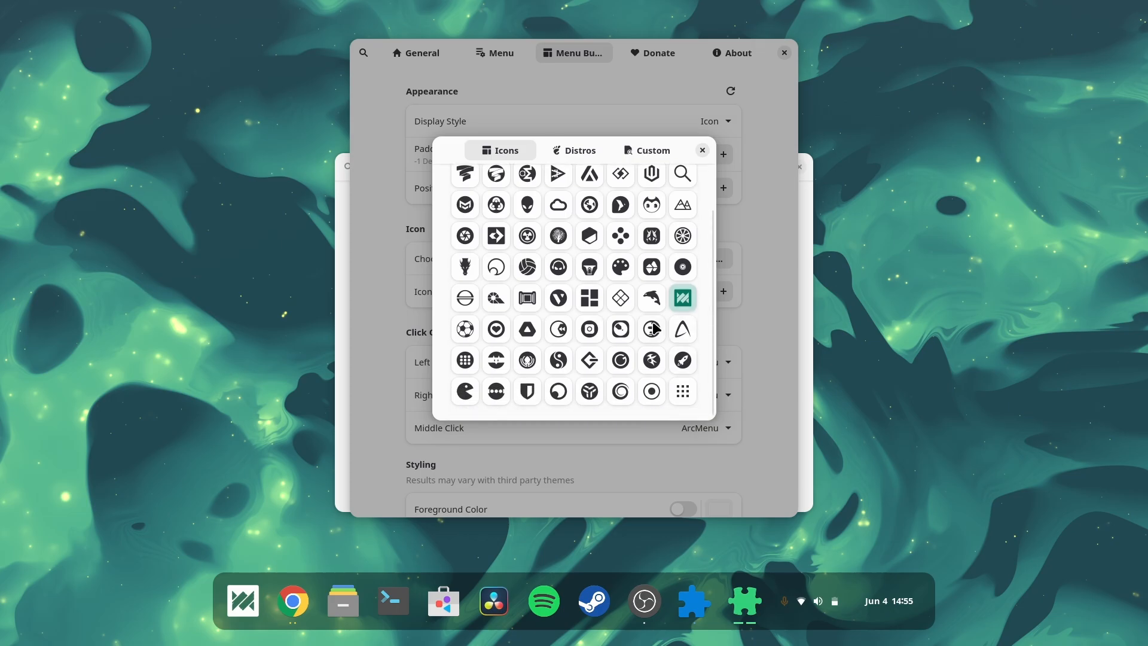
scroll(653, 323, up, 2)
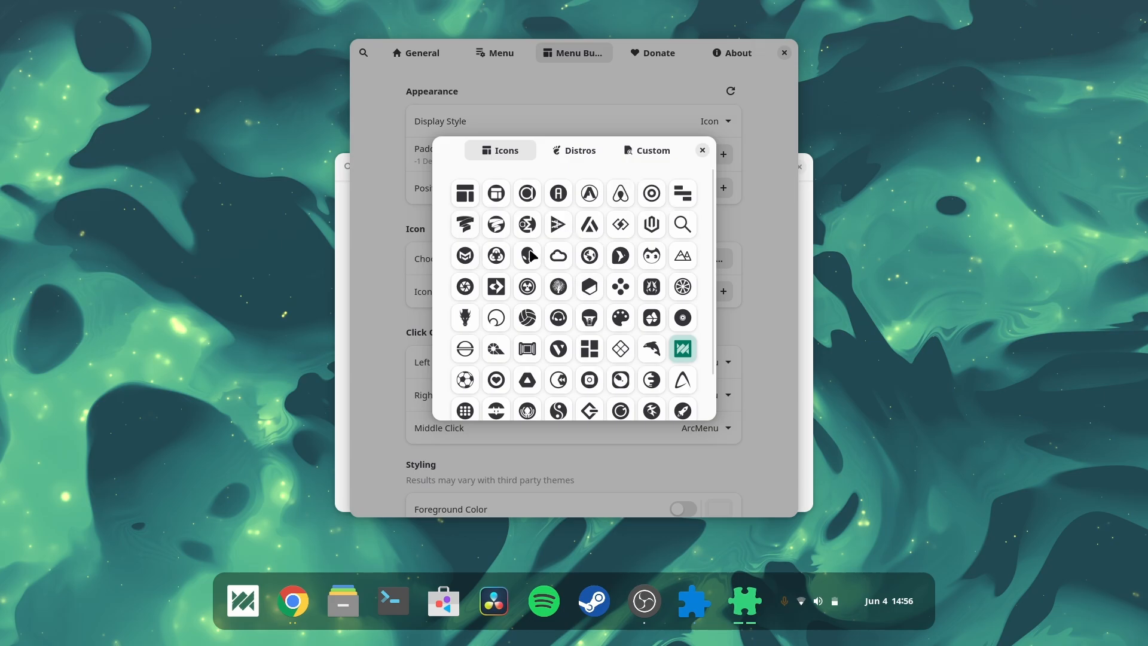
click(685, 198)
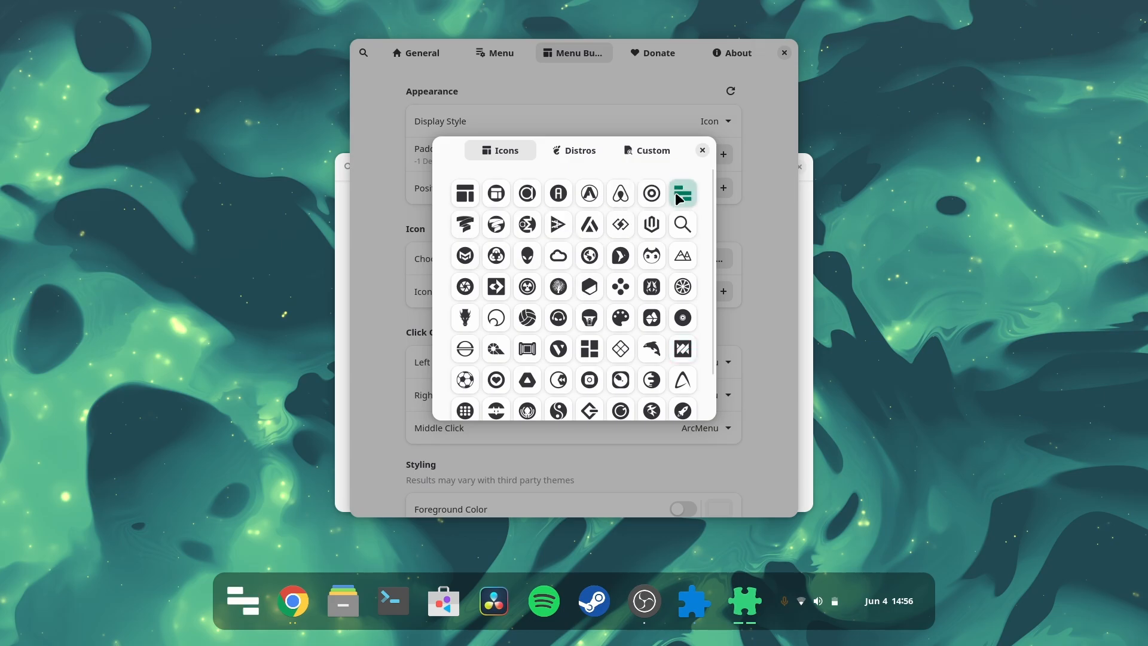
Step: Try several more icons from the lower rows of the Icons collection for the menu button
scroll(627, 314, down, 2)
click(559, 304)
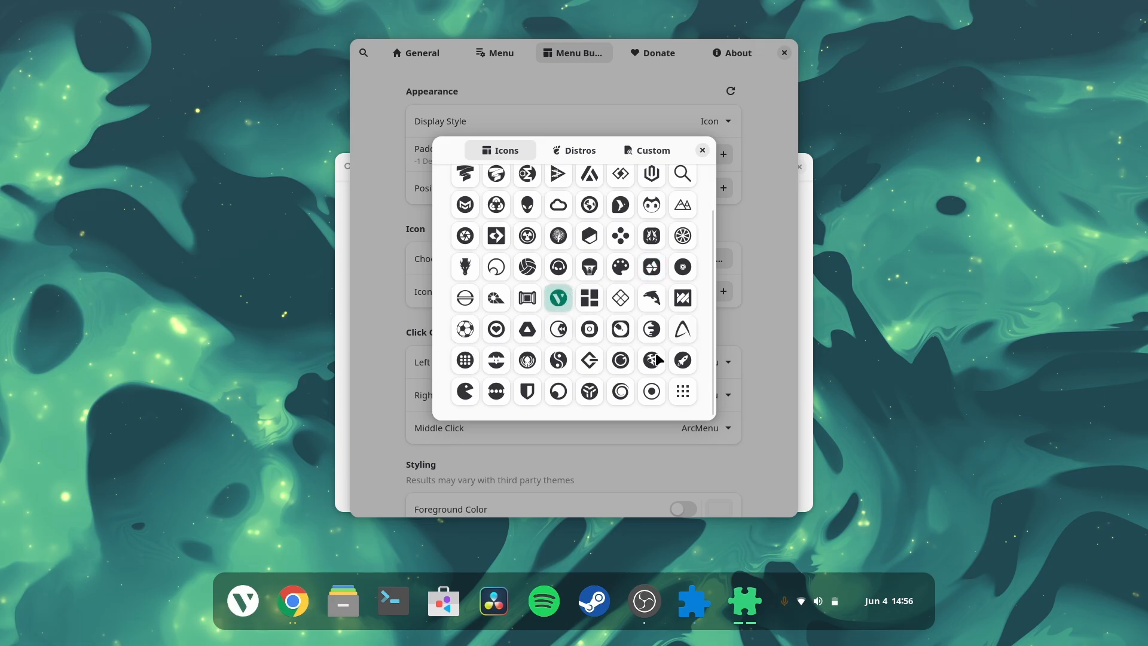
click(683, 360)
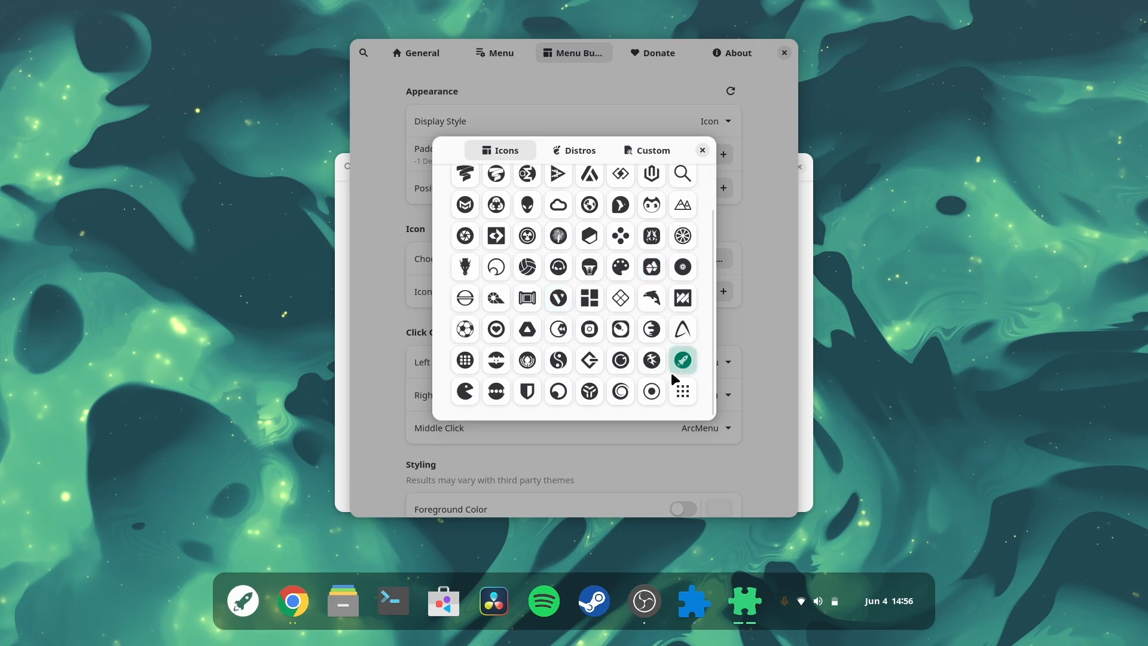
click(652, 391)
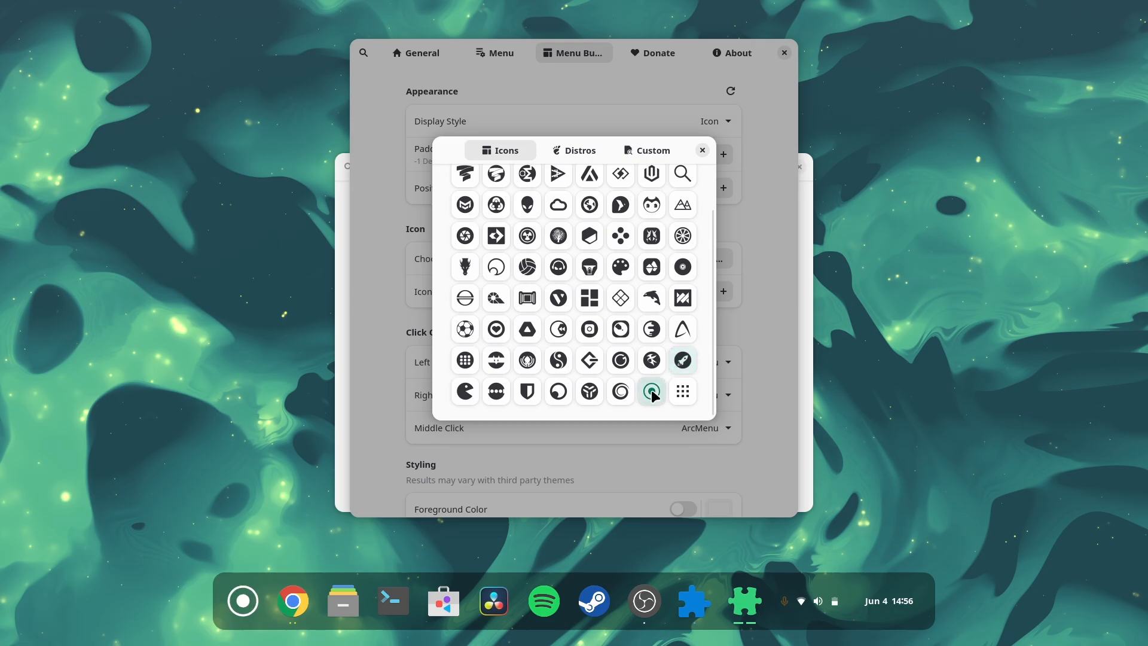
click(470, 393)
click(528, 391)
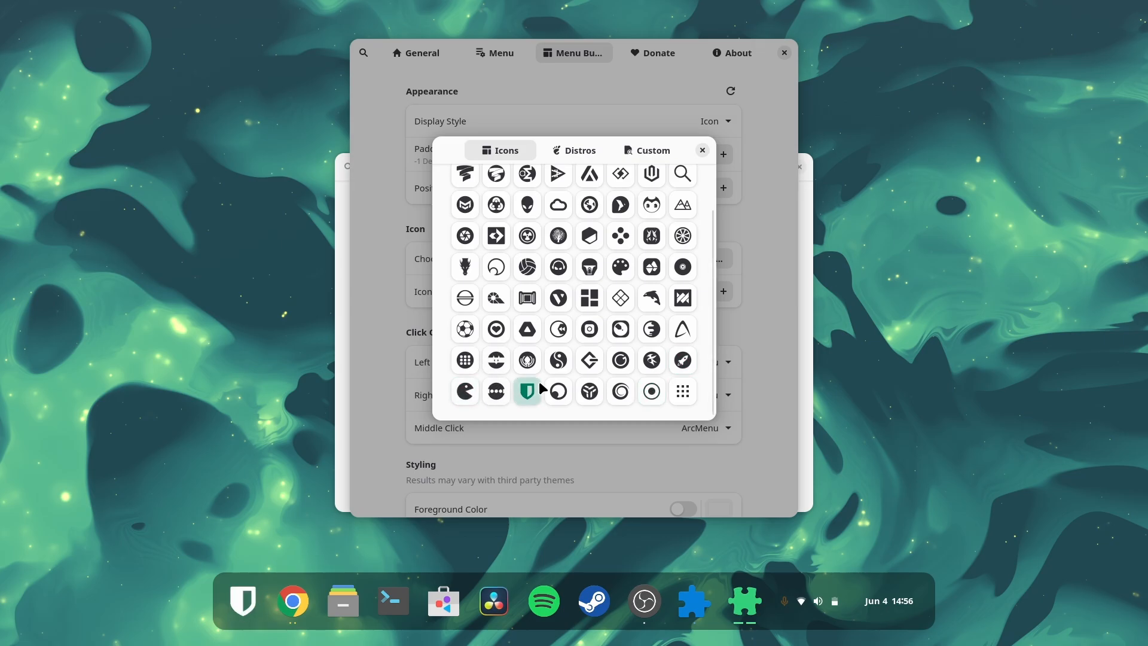
click(524, 271)
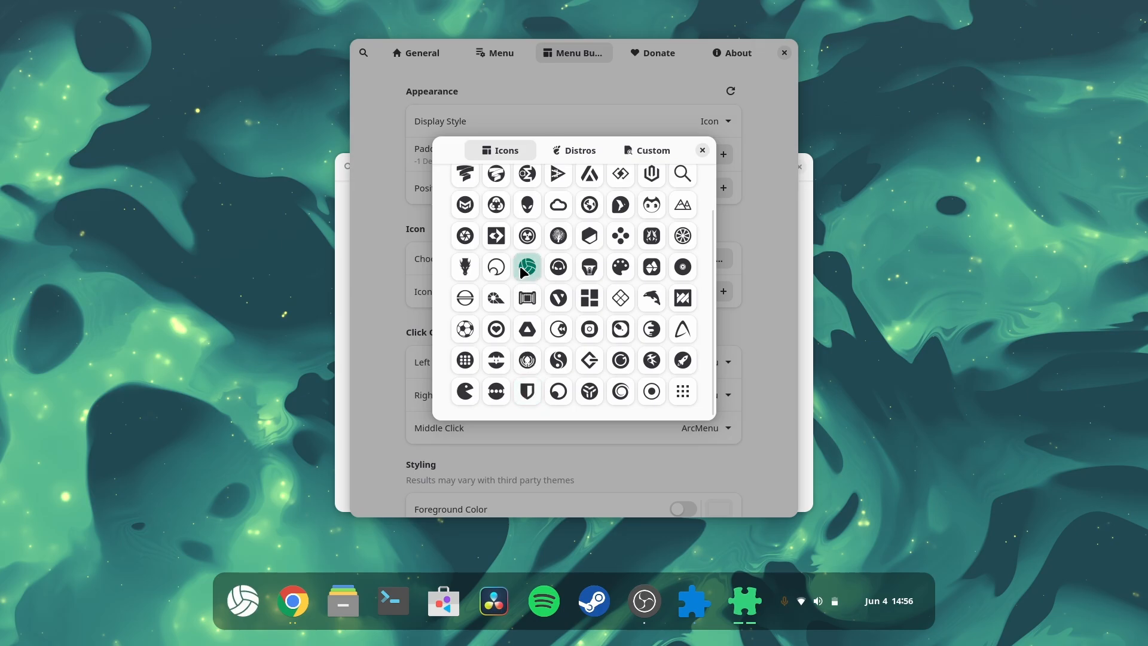
click(562, 270)
click(590, 269)
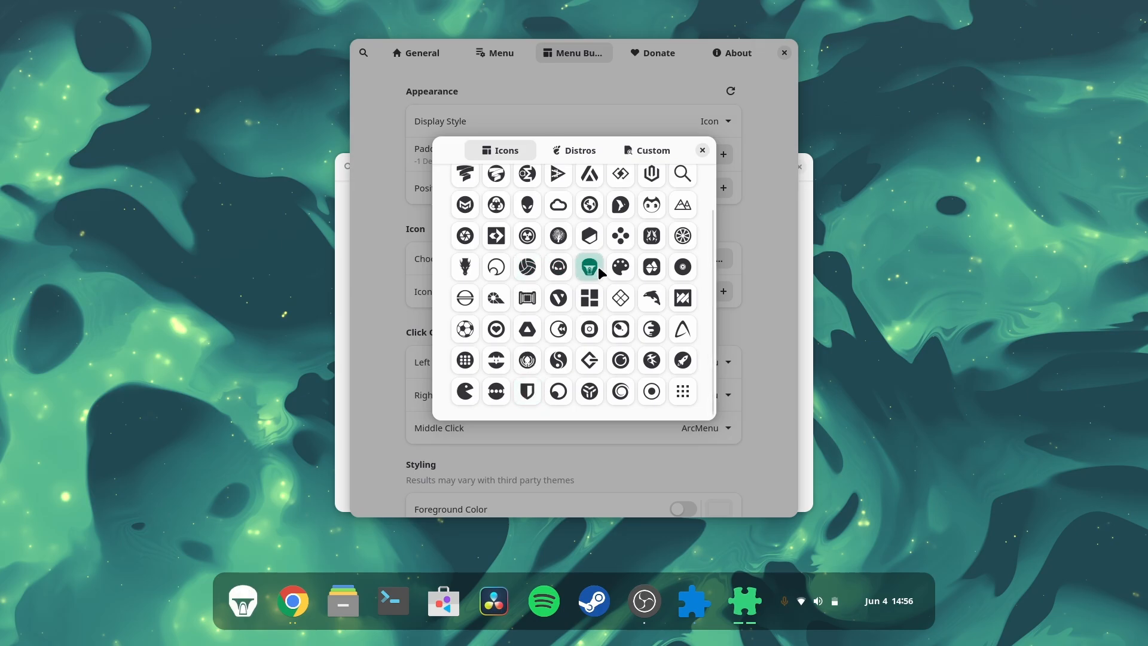
Step: Try further icons from the upper rows of the Icons collection for the menu button
click(590, 236)
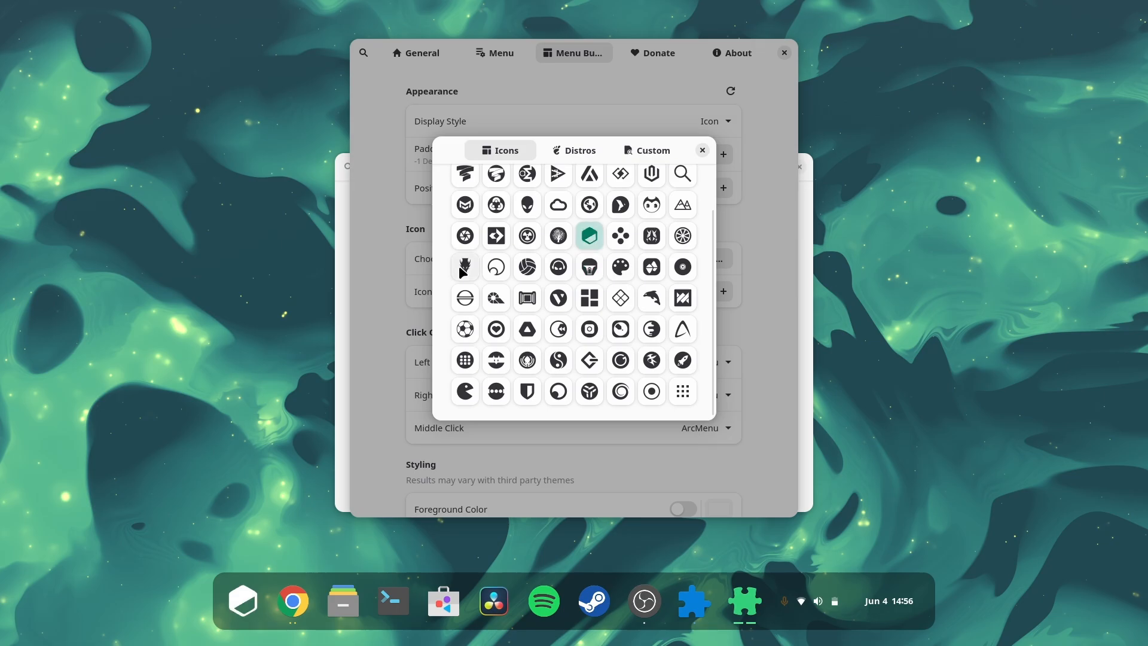
click(459, 266)
click(466, 236)
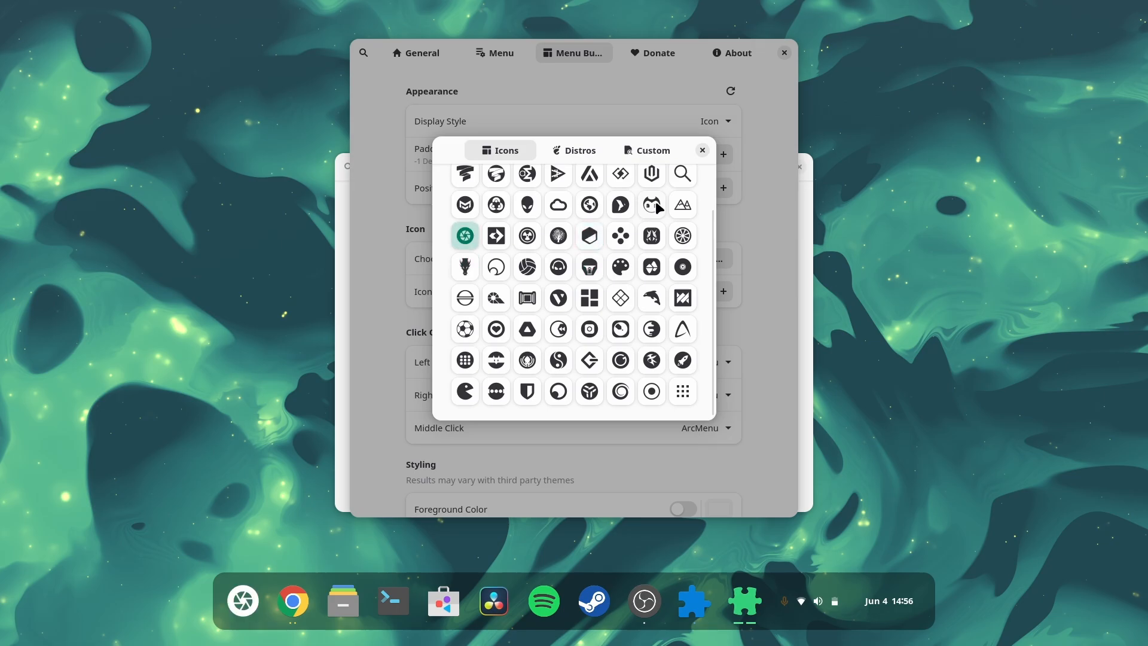
click(653, 203)
click(683, 204)
click(679, 184)
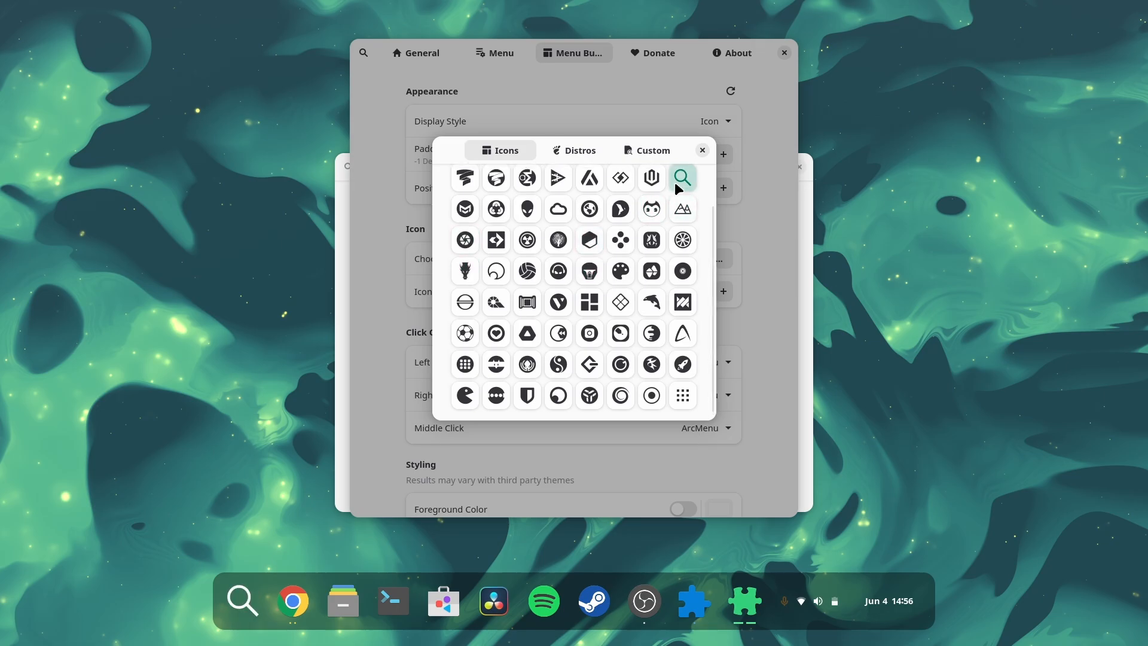
click(622, 180)
click(643, 183)
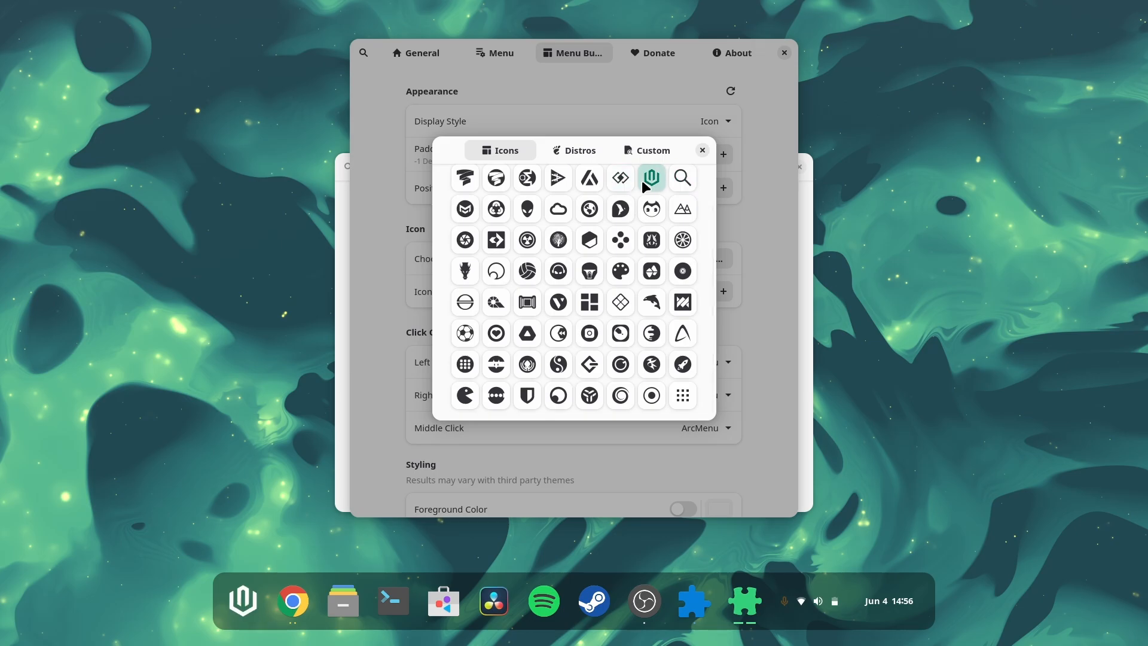
scroll(518, 185, up, 2)
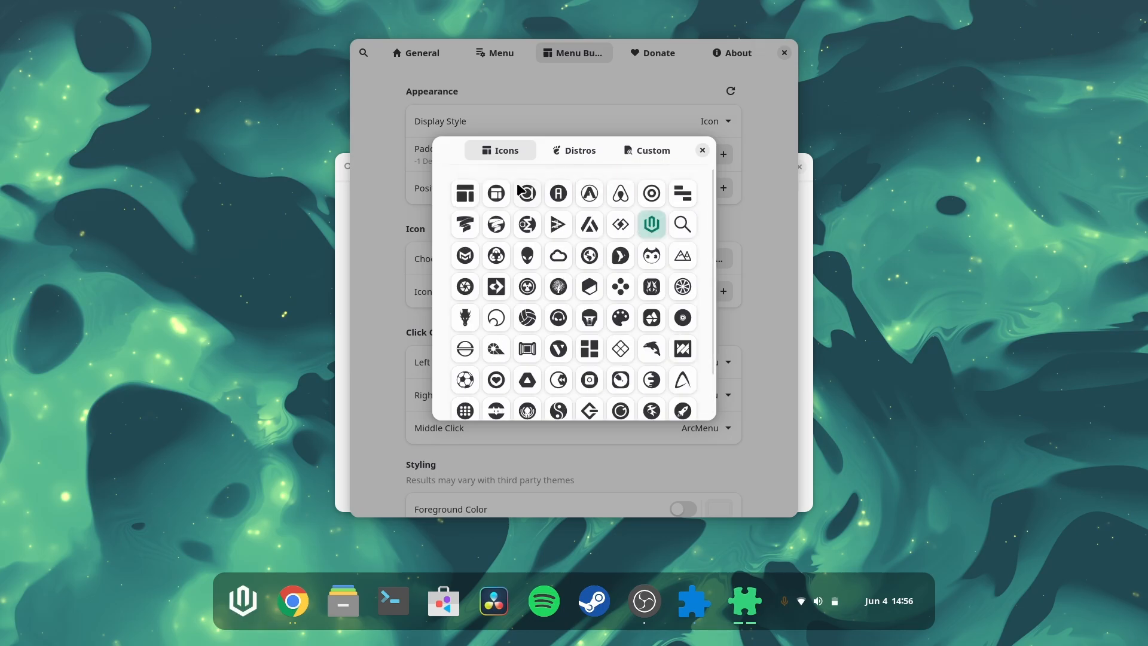
click(651, 196)
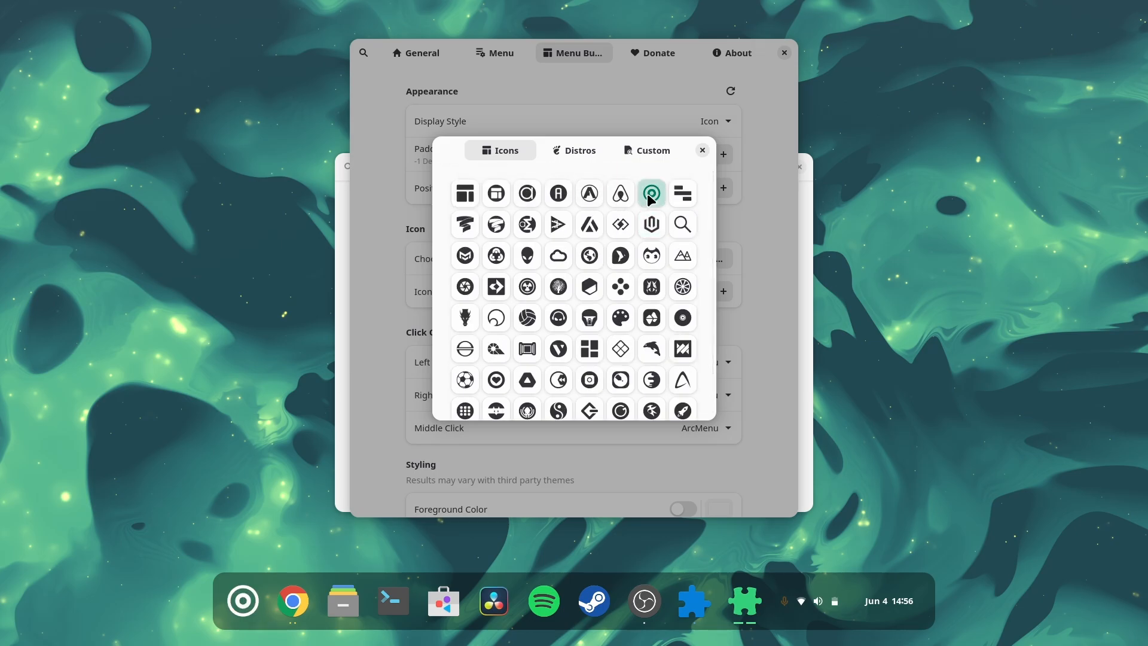
Step: Choose the Pac-Man-style icon again for the menu button and close the icon picker
scroll(601, 316, down, 2)
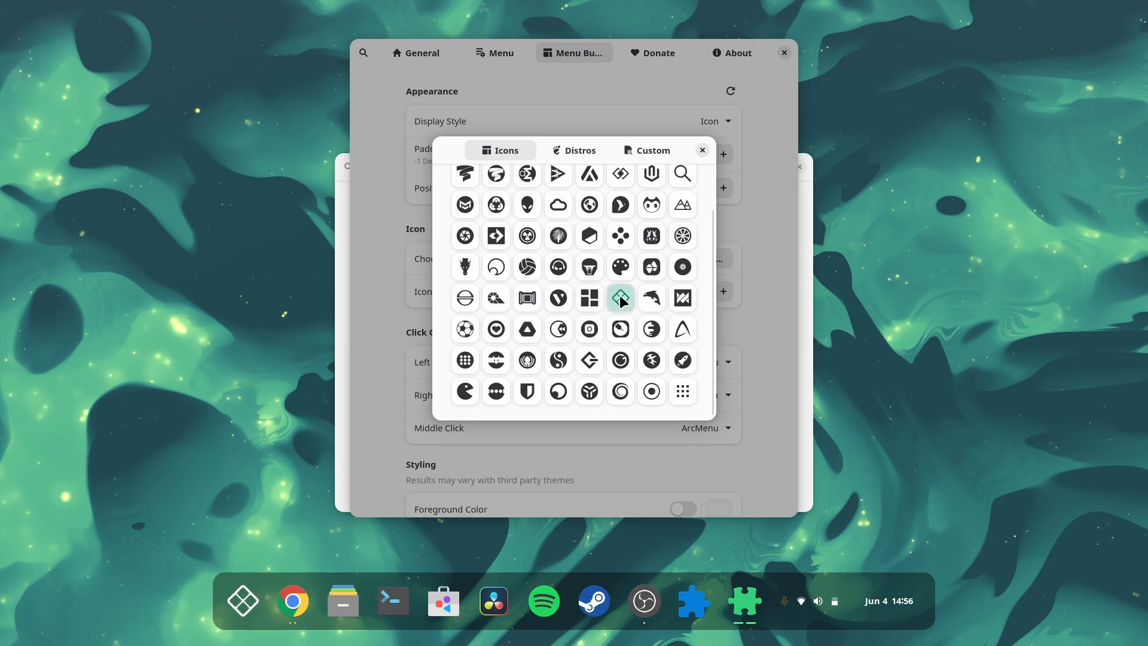
click(466, 393)
click(590, 391)
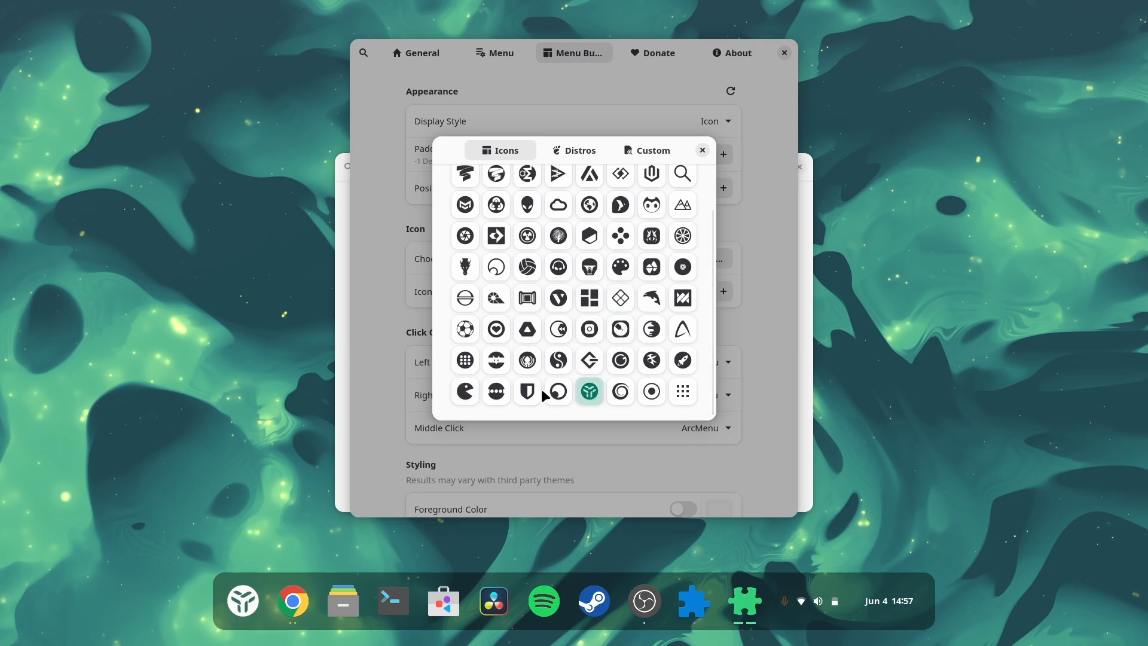
click(465, 394)
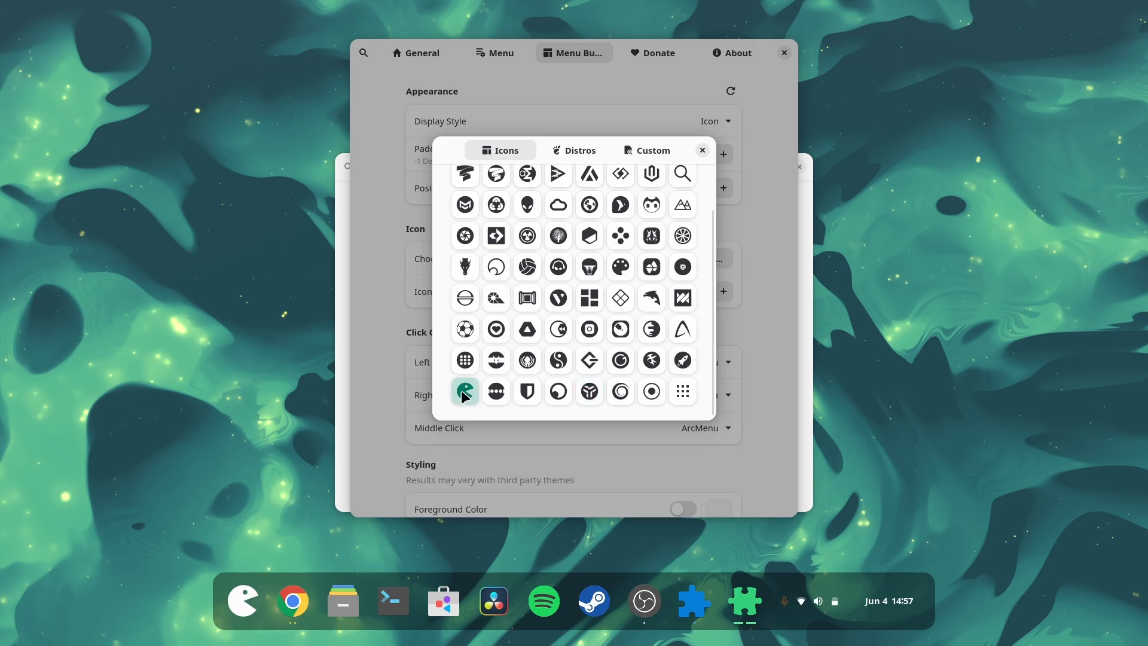
click(703, 151)
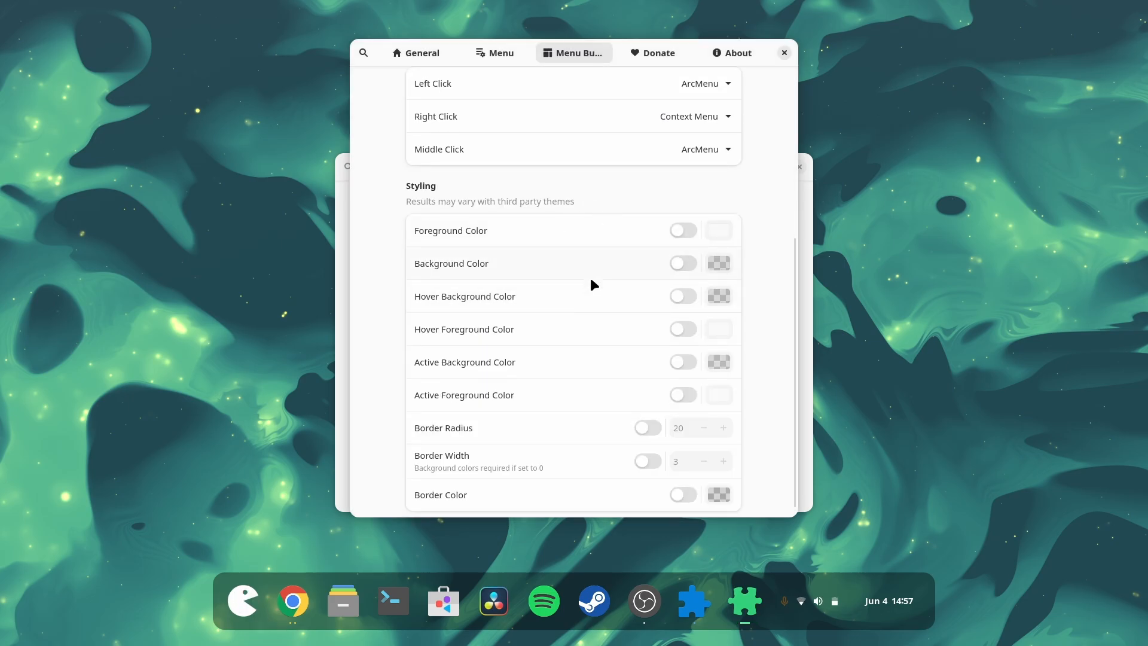
Step: Set the menu button padding to 0 while switching between the General, Menu and Menu Button settings pages
scroll(589, 285, up, 8)
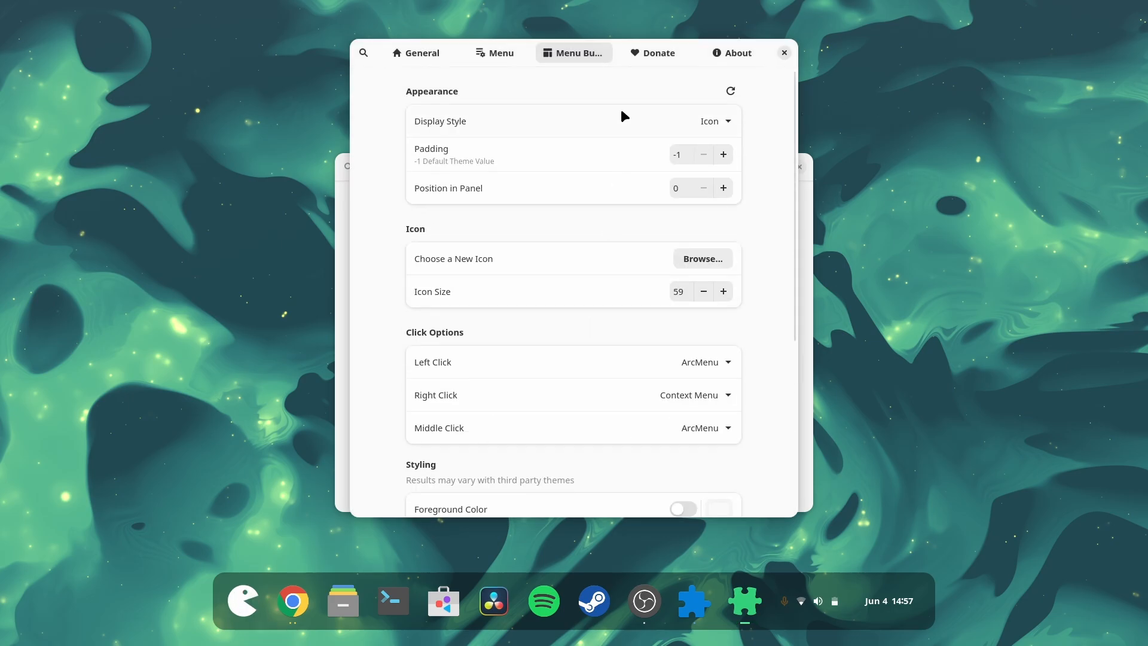
click(508, 49)
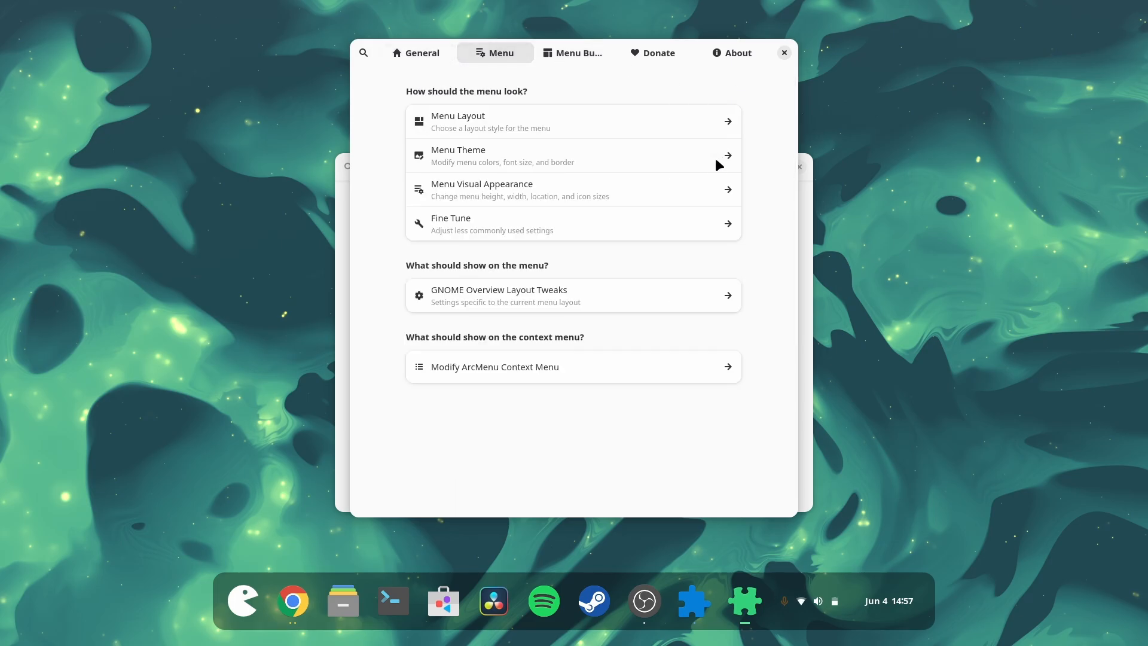
click(587, 52)
click(724, 154)
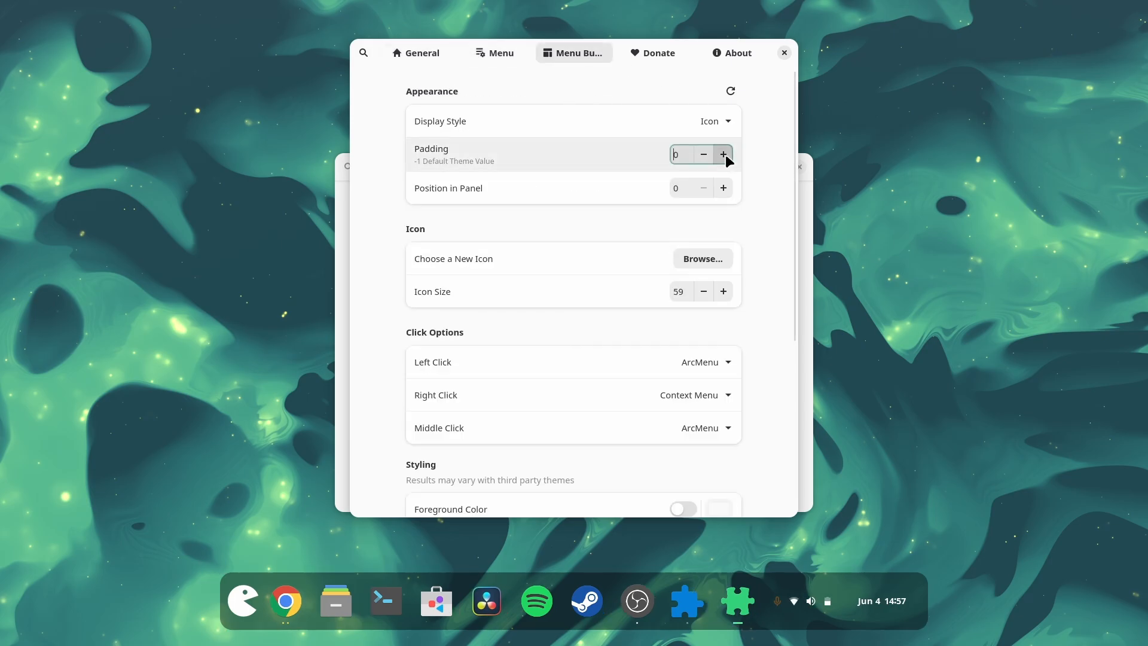
click(422, 53)
click(497, 55)
click(575, 49)
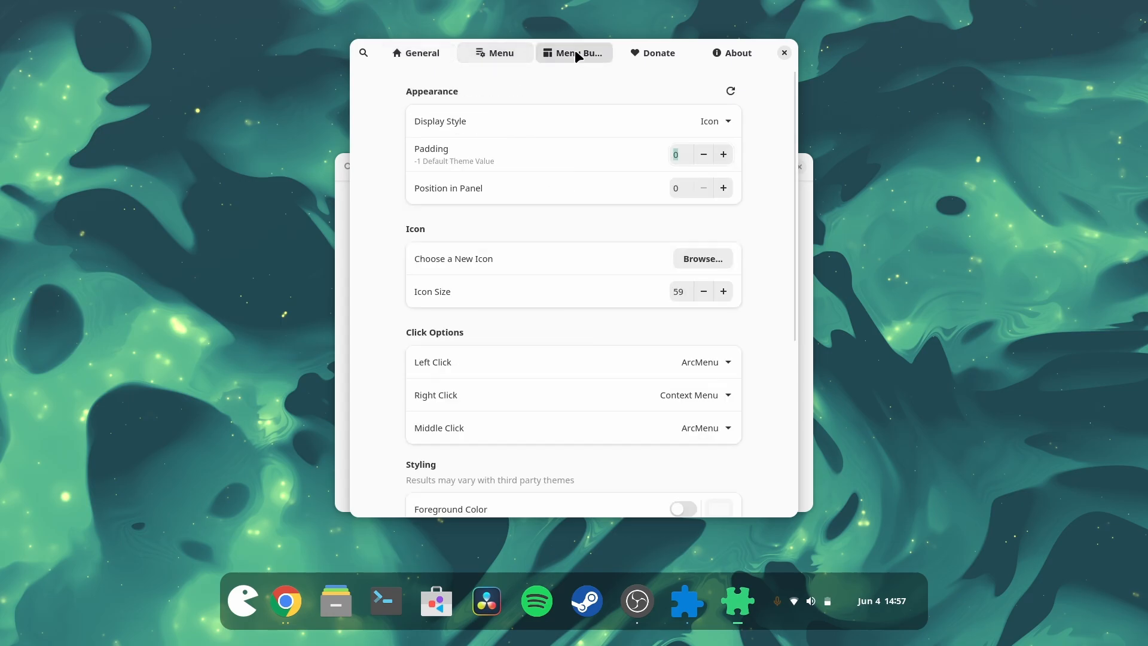
Step: Try different menu button padding values and return the padding to -1
click(698, 153)
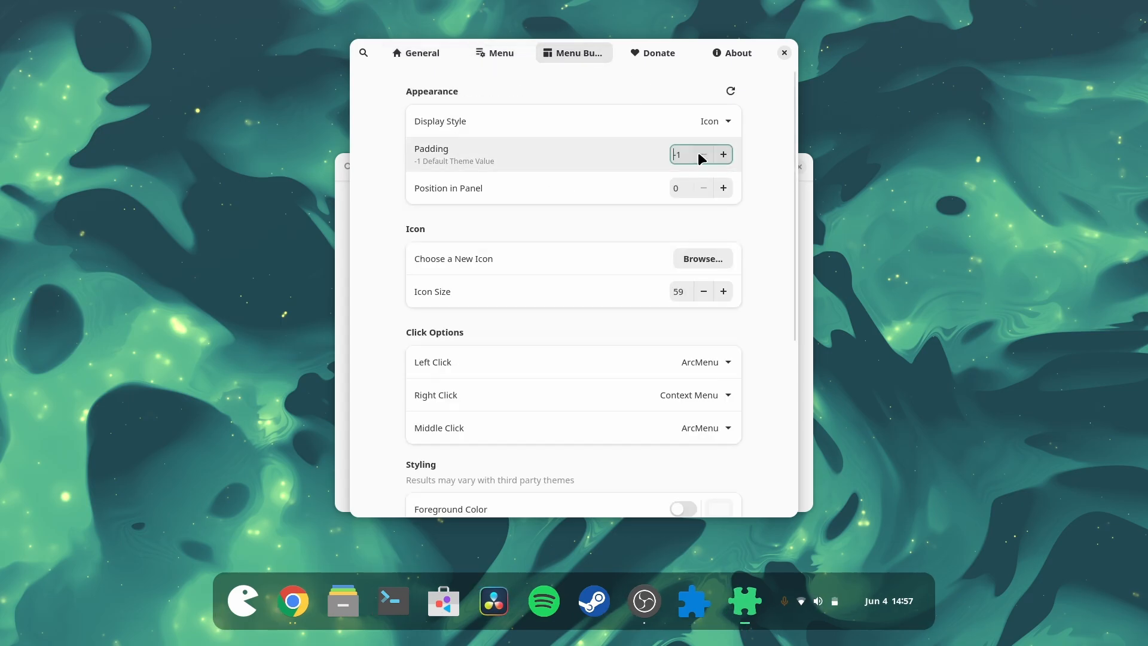
click(698, 153)
click(725, 157)
click(725, 156)
click(725, 157)
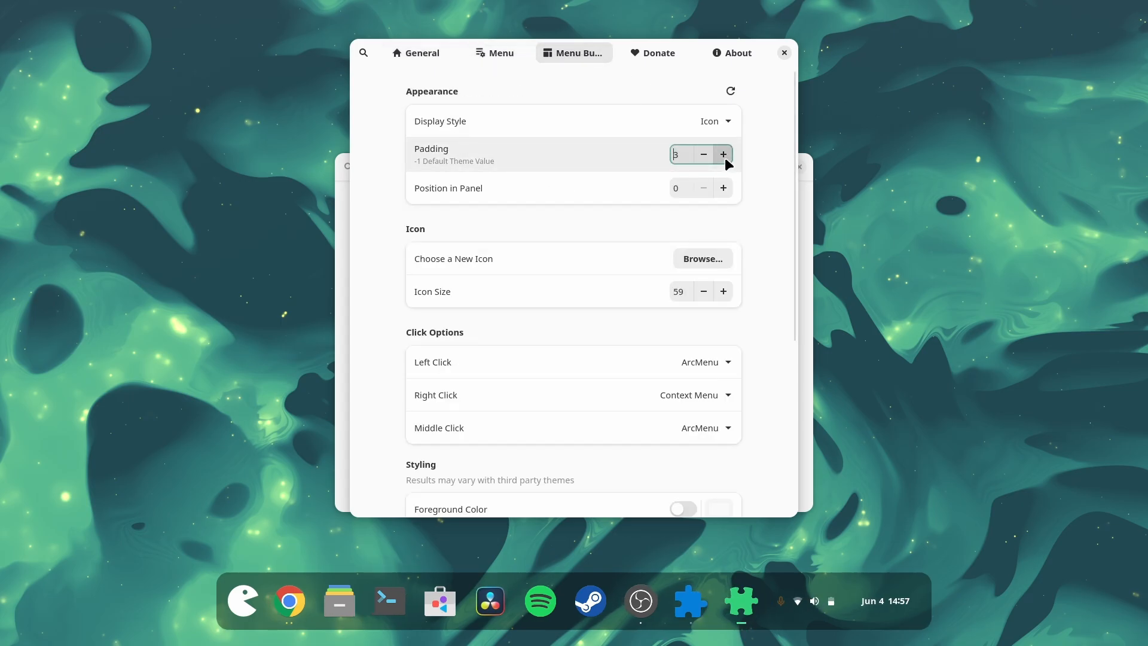
click(725, 157)
click(725, 156)
click(707, 156)
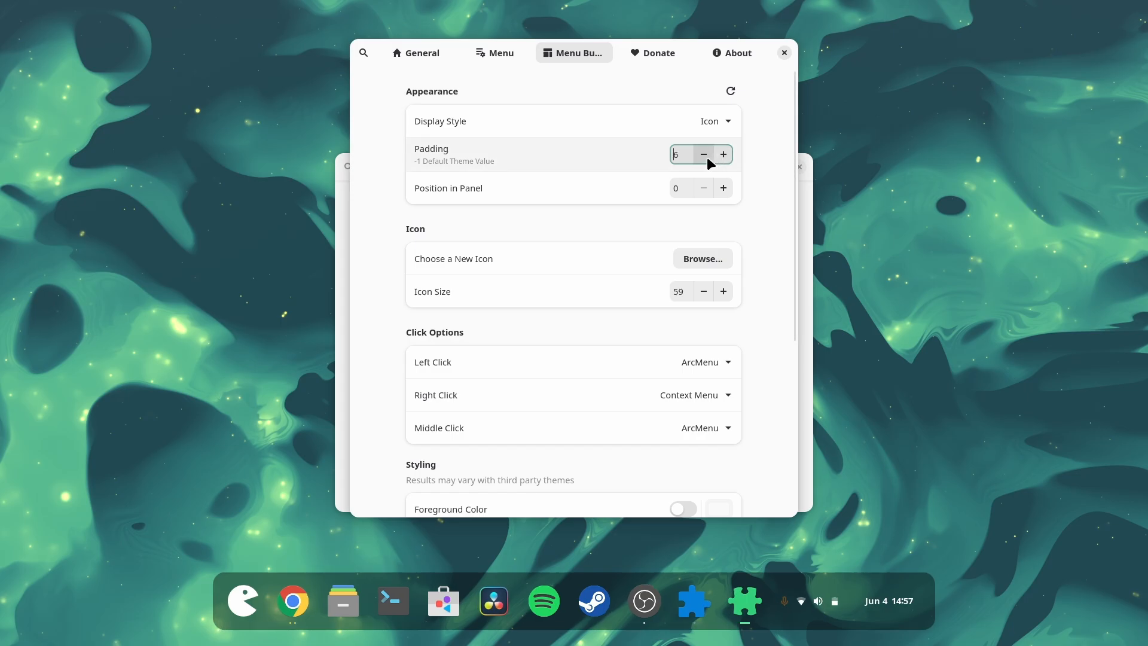
click(707, 156)
click(730, 157)
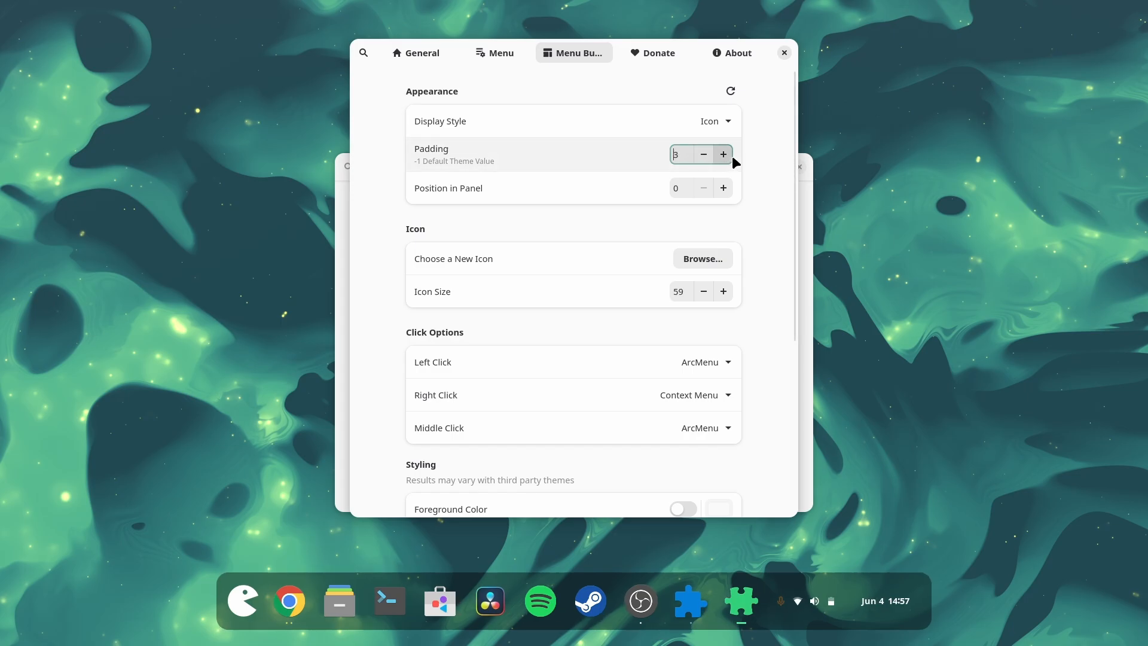
click(705, 154)
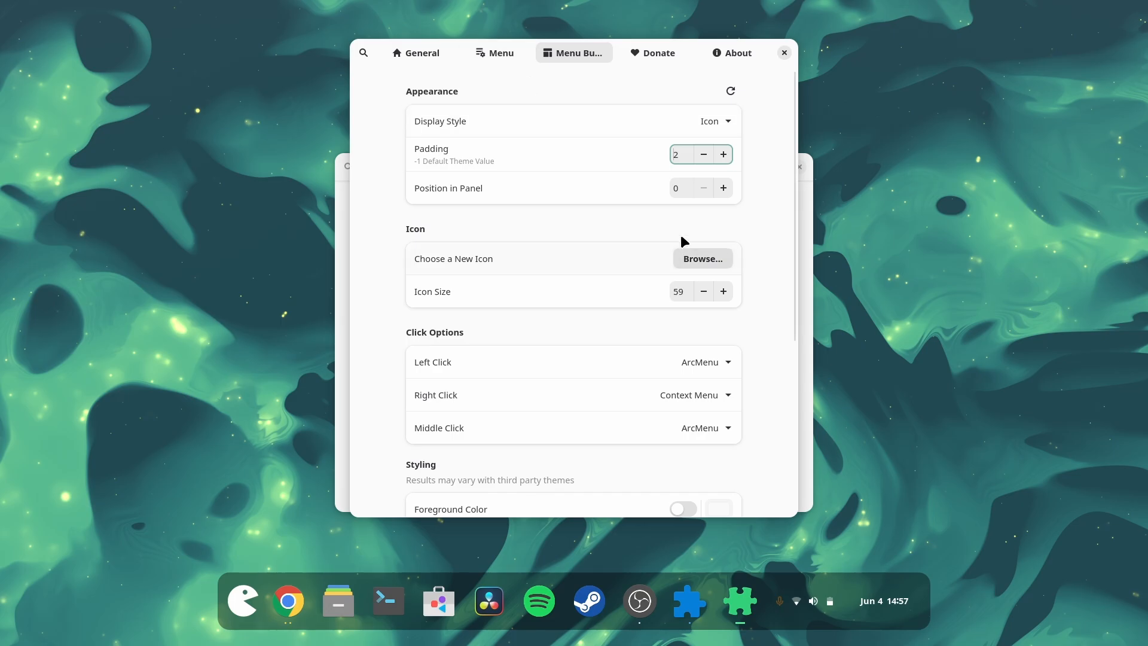
click(704, 156)
click(703, 155)
click(704, 155)
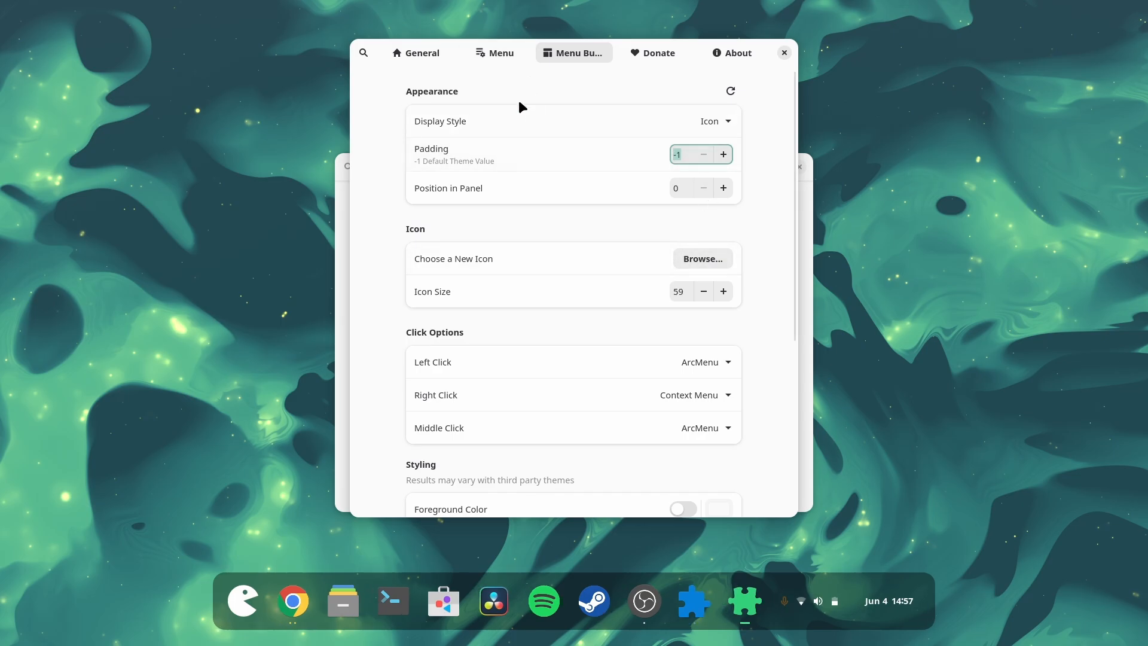
Step: Open the menu button icon picker and look through its Distros and Custom tabs
click(494, 52)
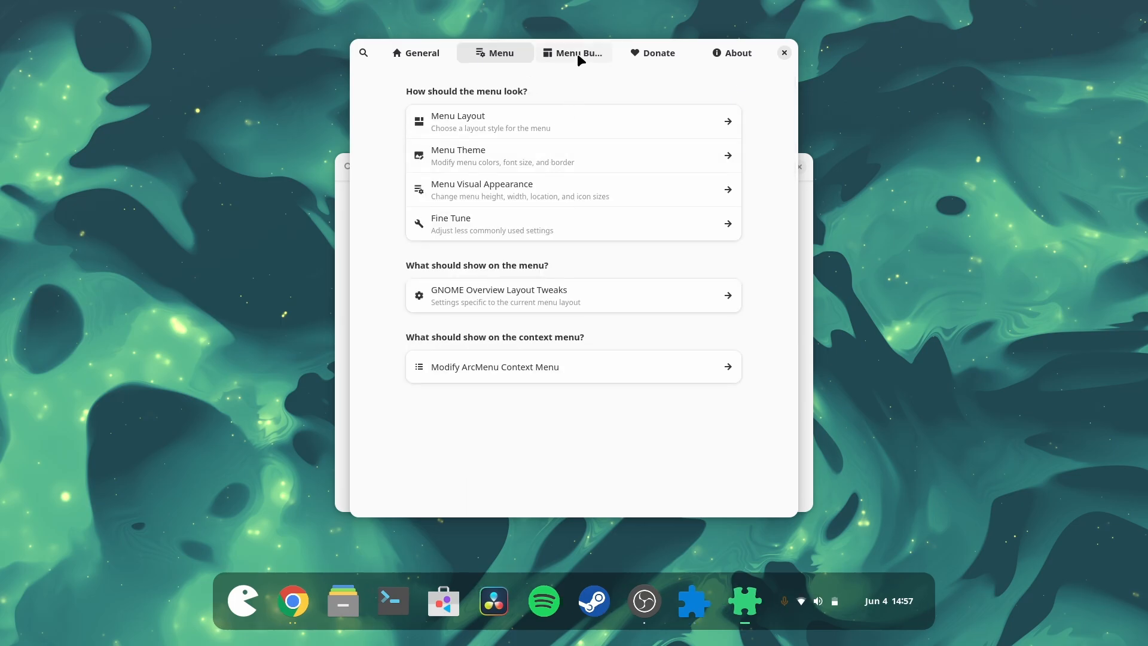
click(577, 53)
click(696, 258)
click(577, 145)
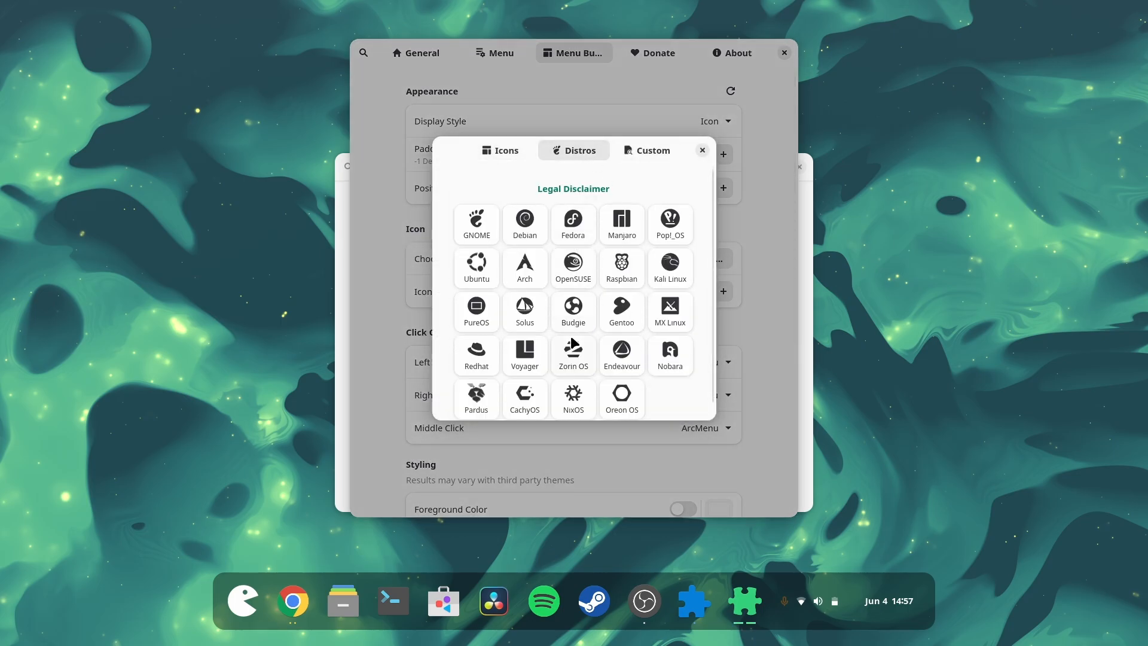
click(640, 152)
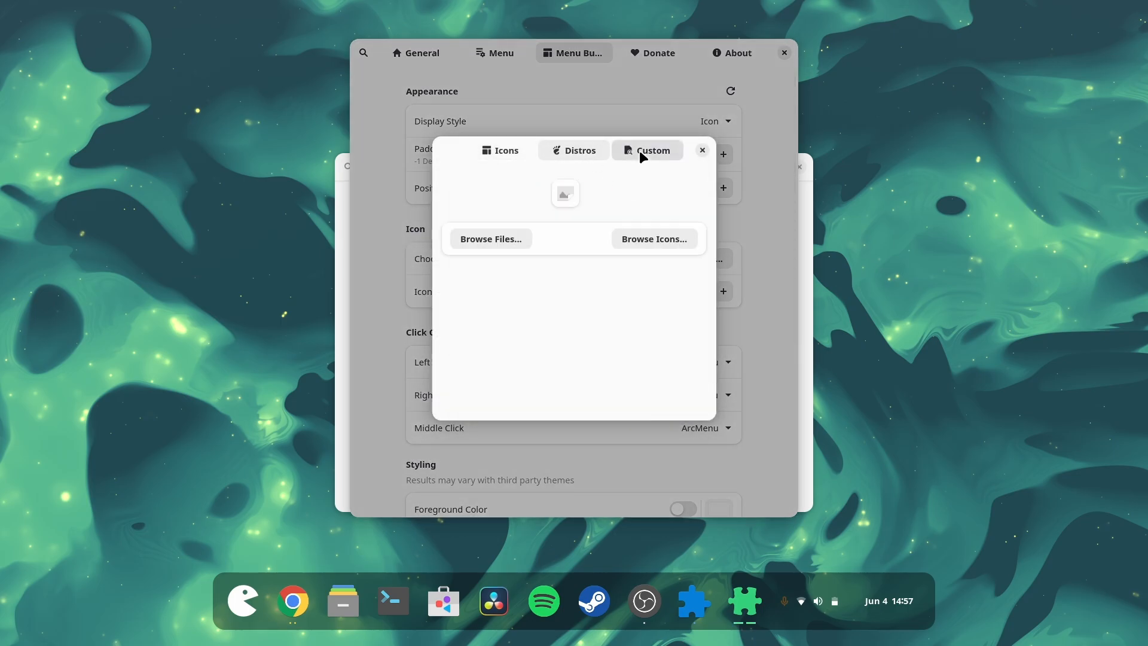
click(590, 151)
Step: Try the Fedora, Arch, Debian and Raspbian distro icons for the menu button
click(590, 219)
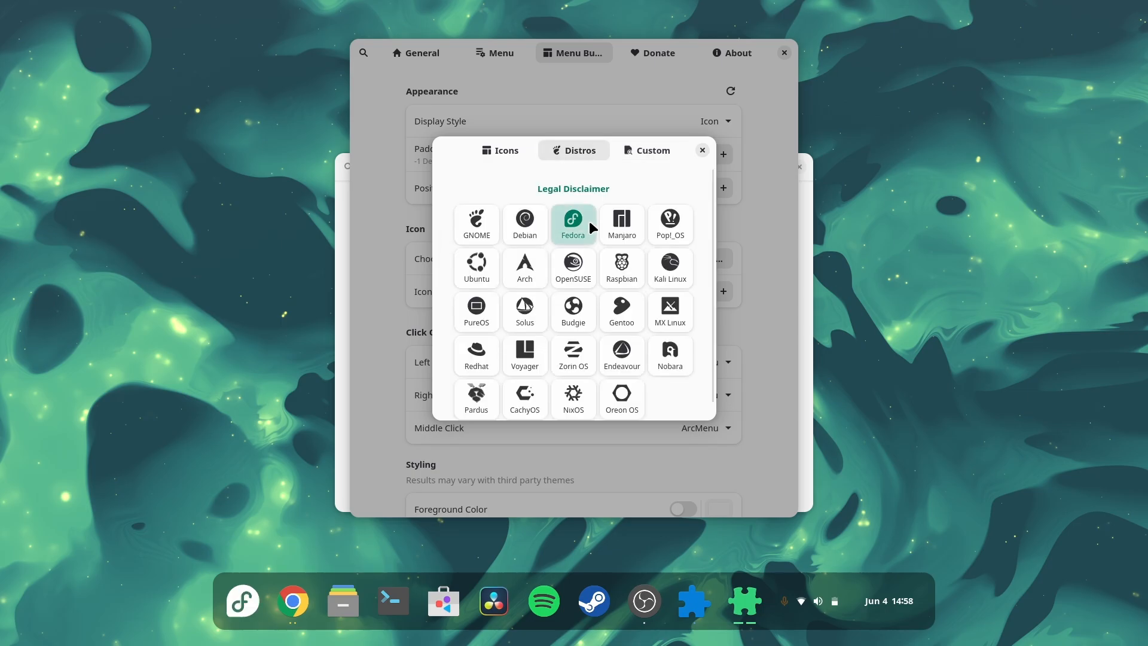
click(517, 274)
click(524, 229)
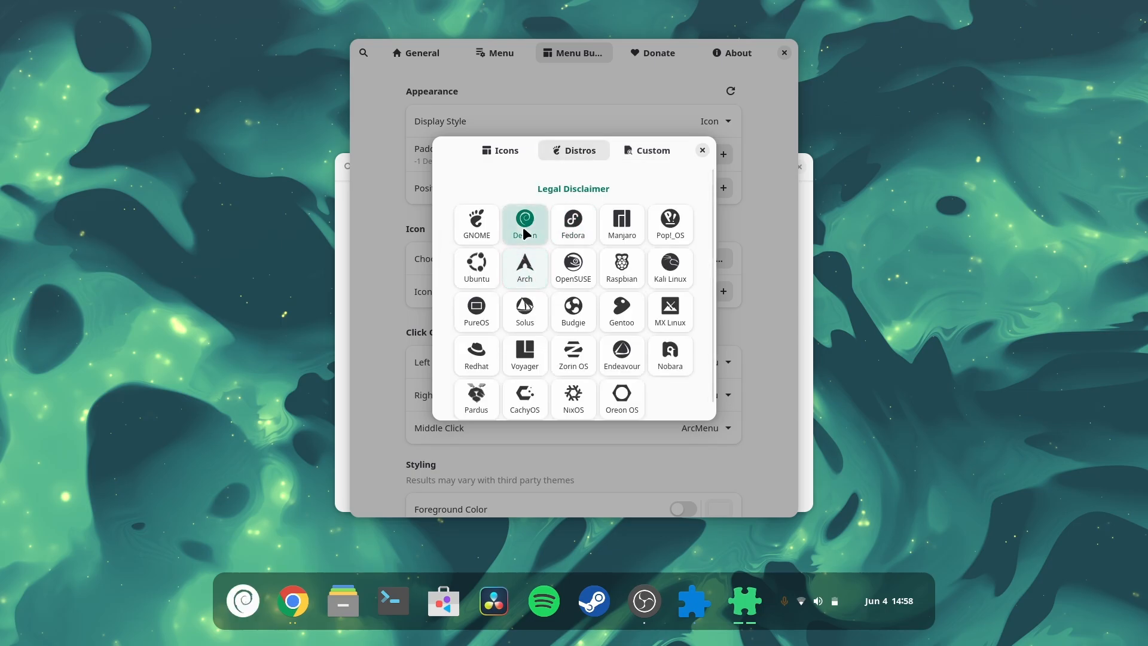
click(630, 273)
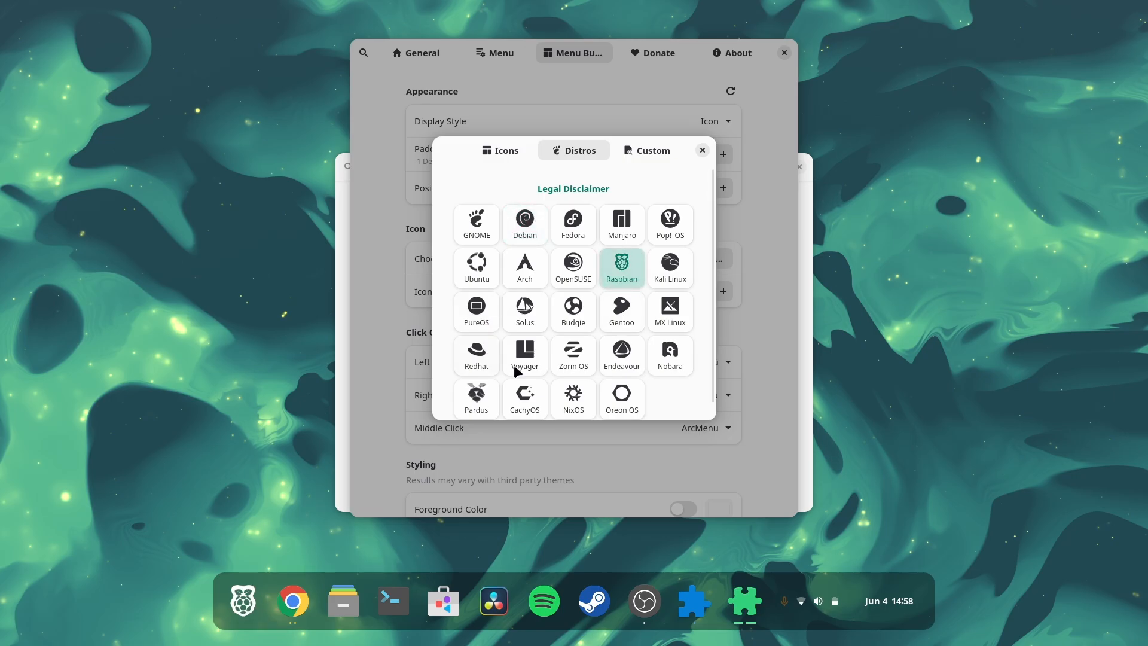
Step: Try the Zorin OS, Endeavour, Nobara, Pardus and NixOS distro icons for the menu button
click(576, 359)
click(614, 361)
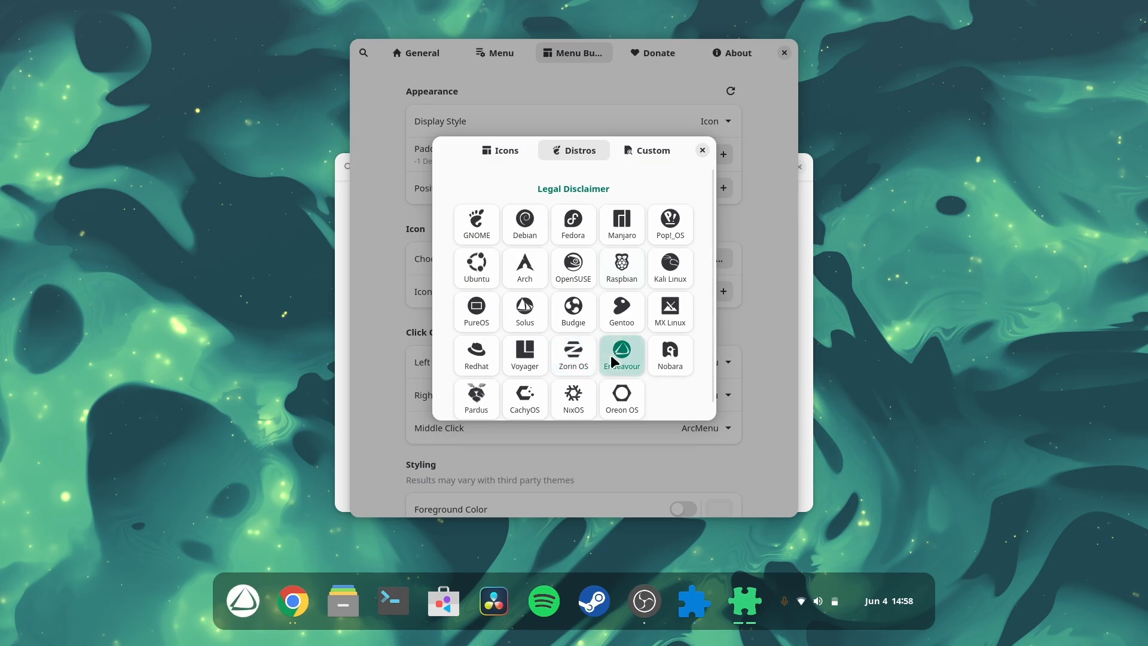
click(662, 363)
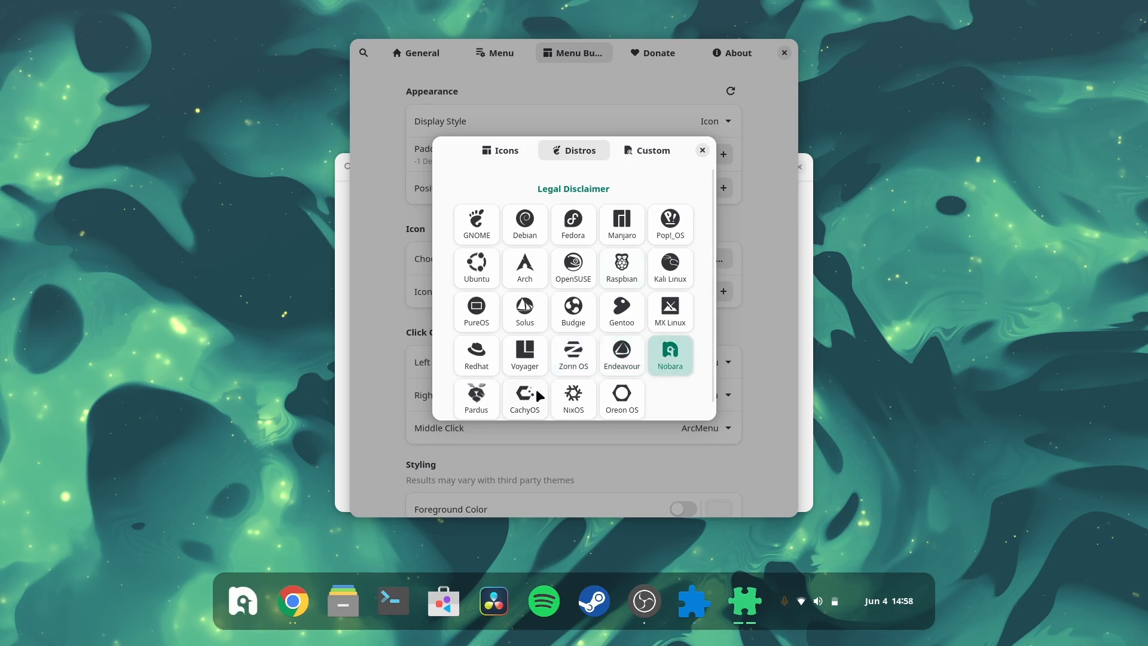
click(477, 381)
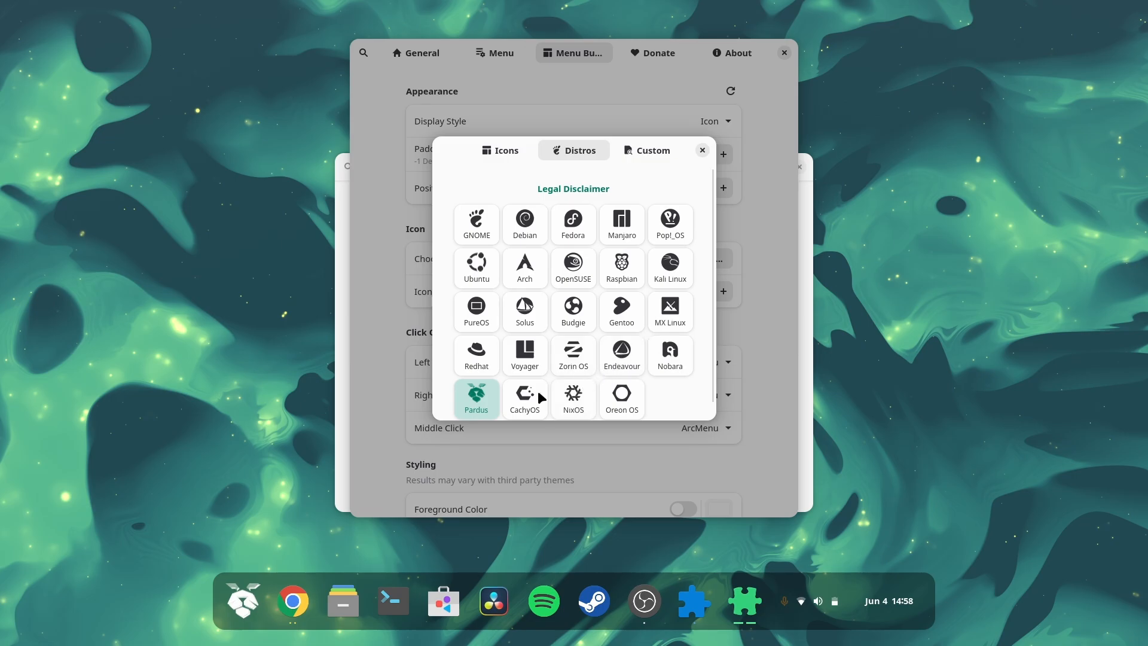
click(571, 406)
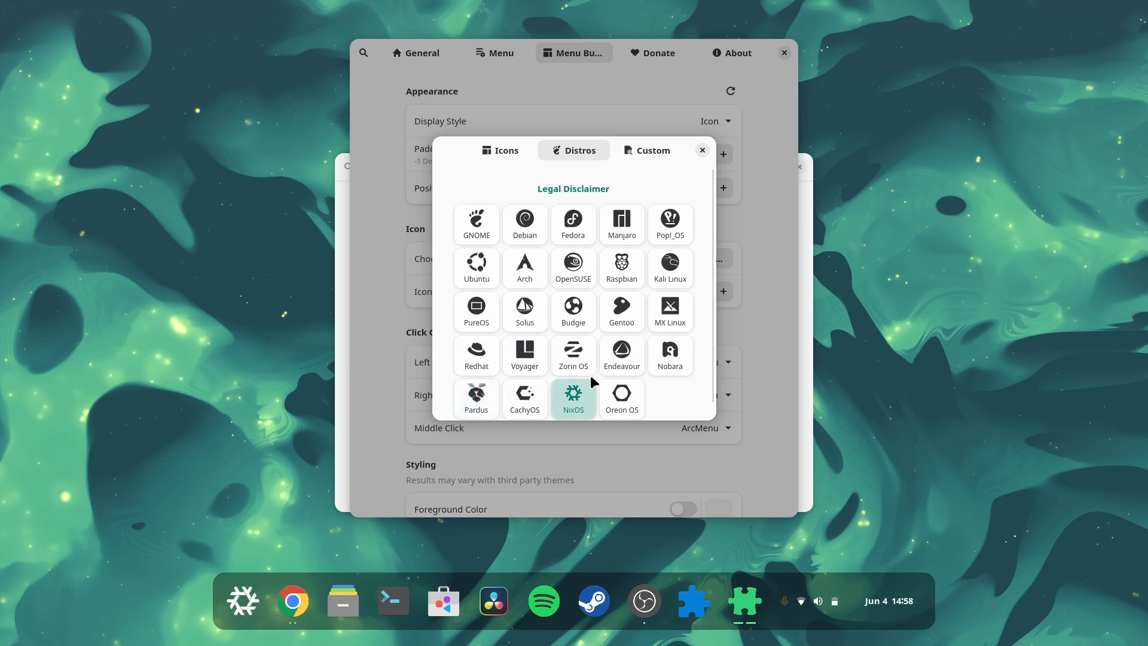
Step: Choose the Nobara distro icon for the menu button and close the icon picker
click(676, 360)
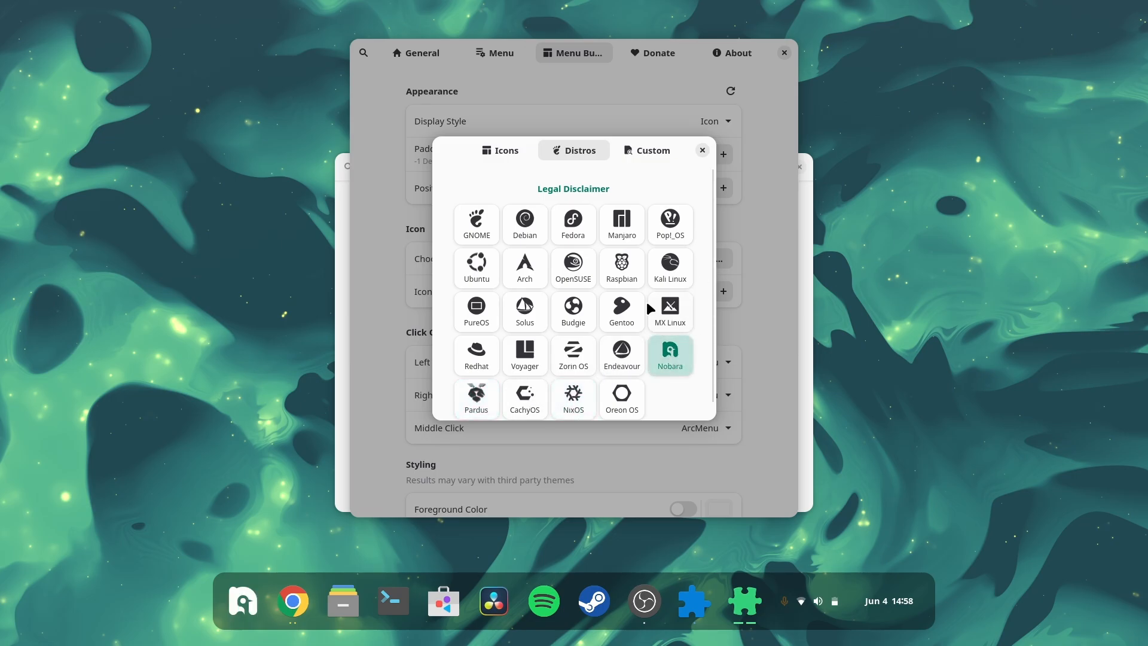
click(703, 151)
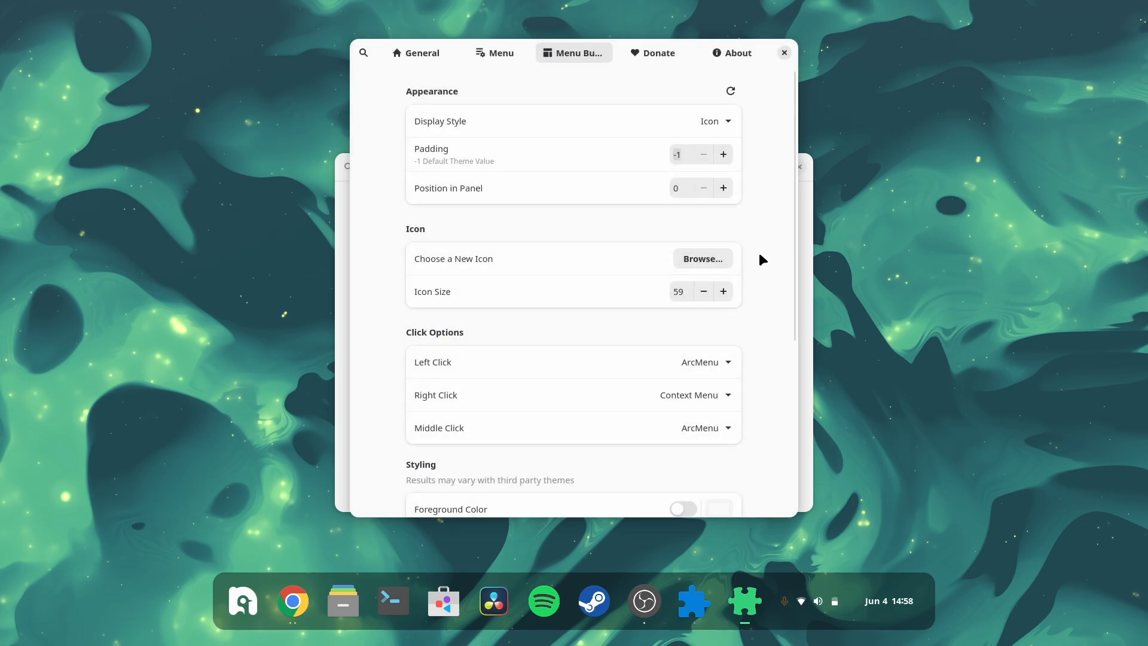
Step: Return to the General settings page and close the ArcMenu settings window
scroll(760, 254, down, 5)
scroll(759, 255, up, 5)
click(421, 53)
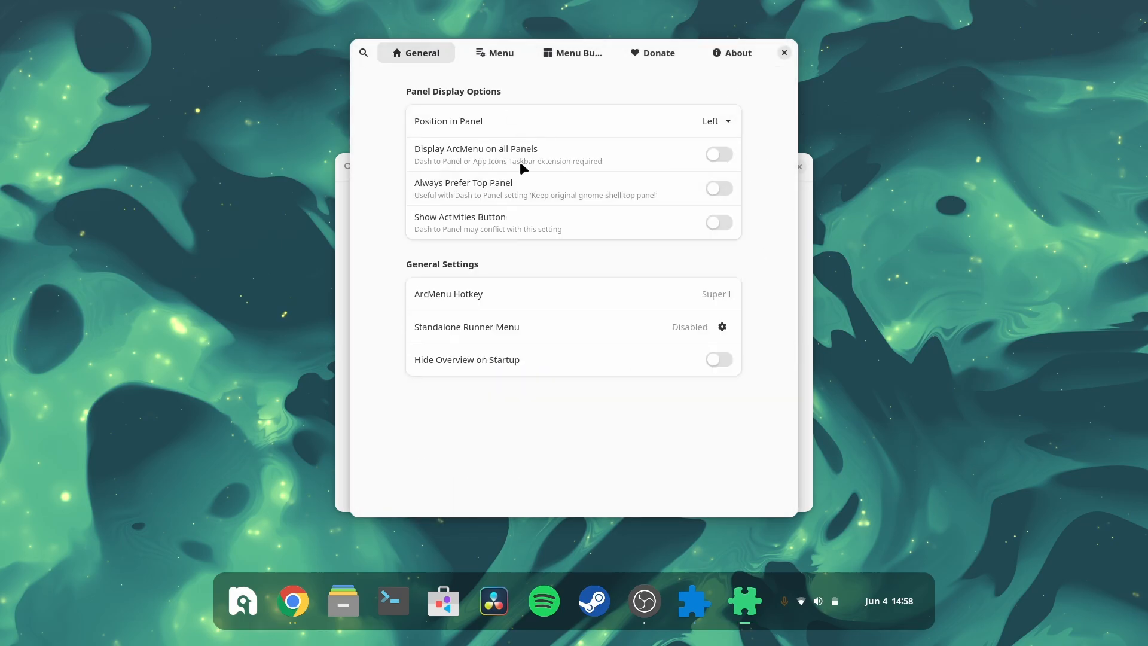
click(784, 53)
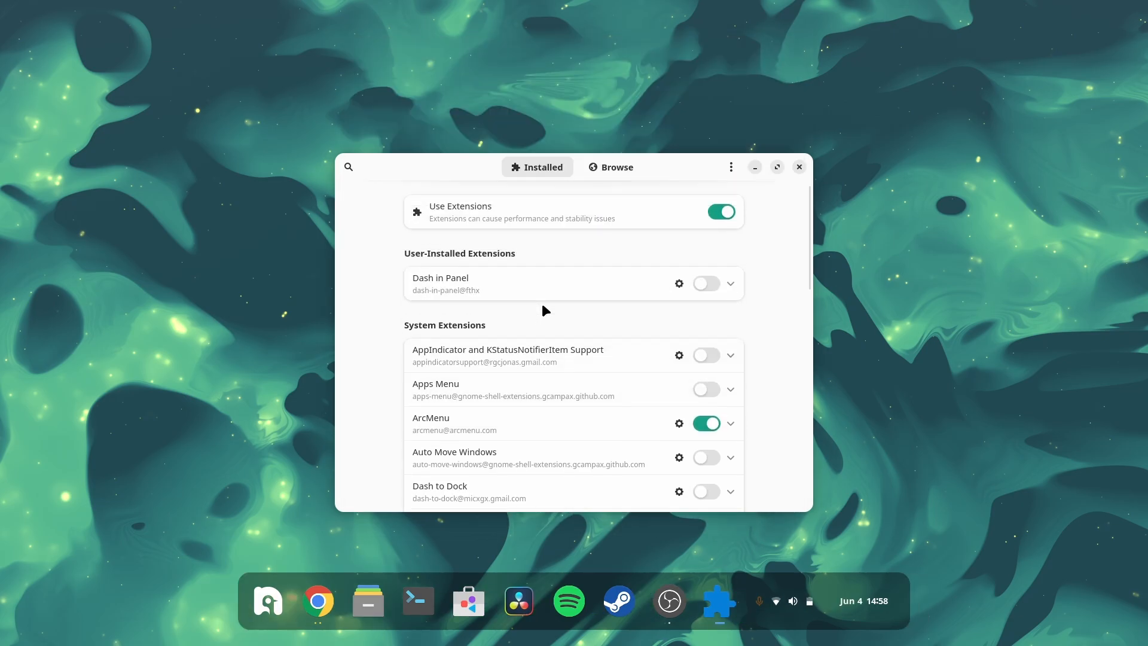
Step: Close the Extension Manager window
scroll(543, 306, down, 10)
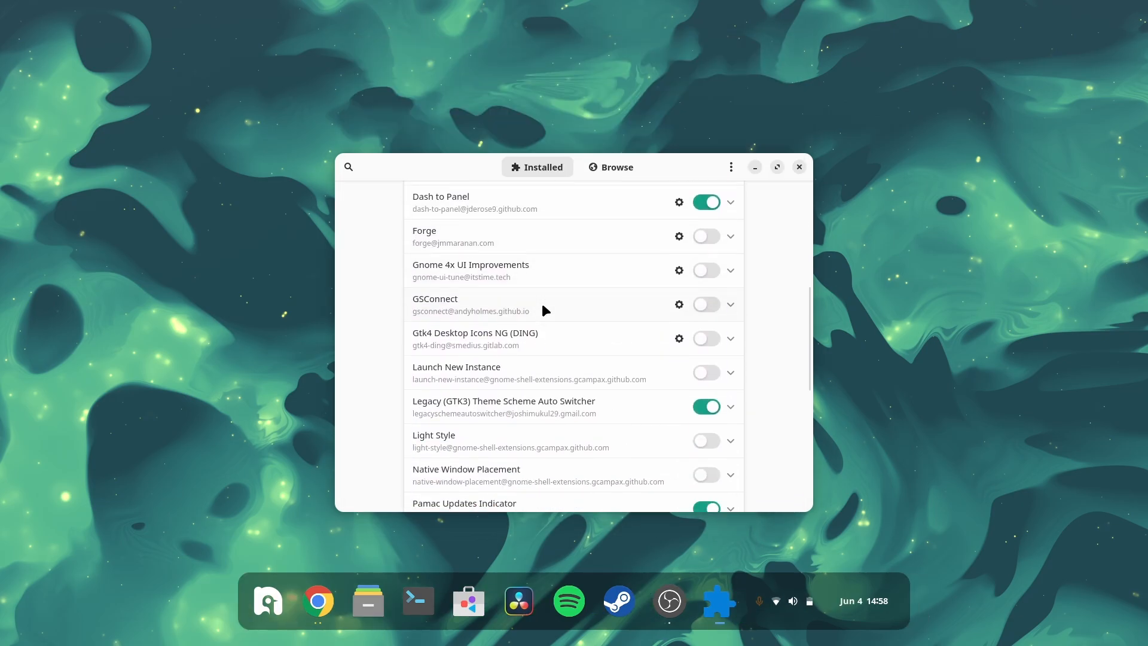
scroll(543, 306, up, 10)
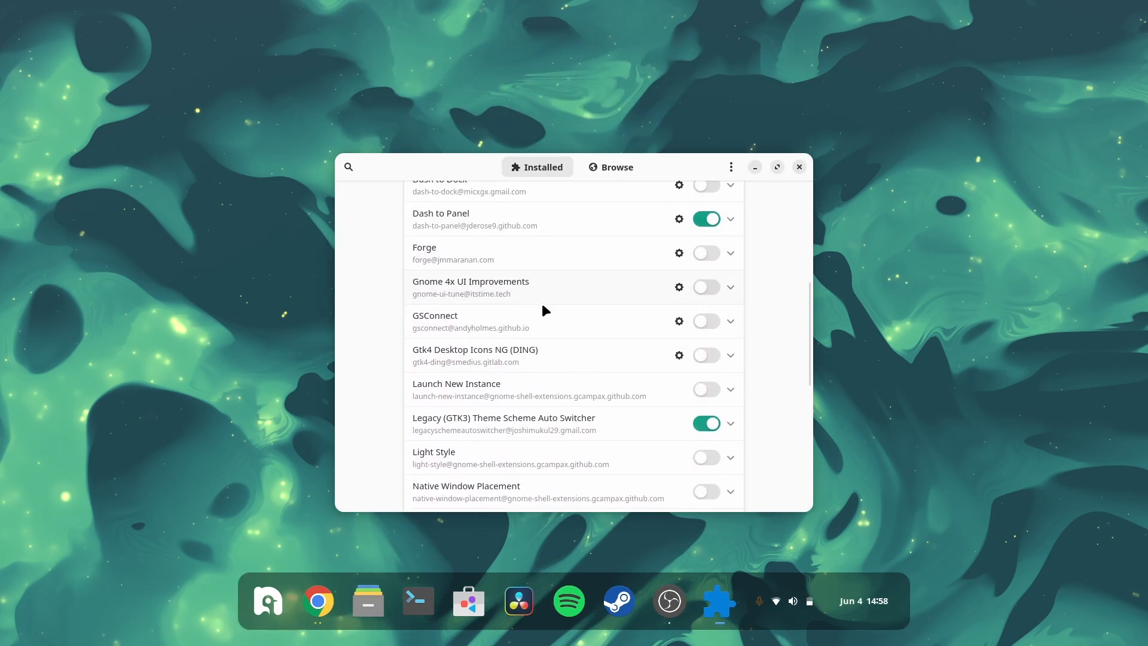
click(798, 169)
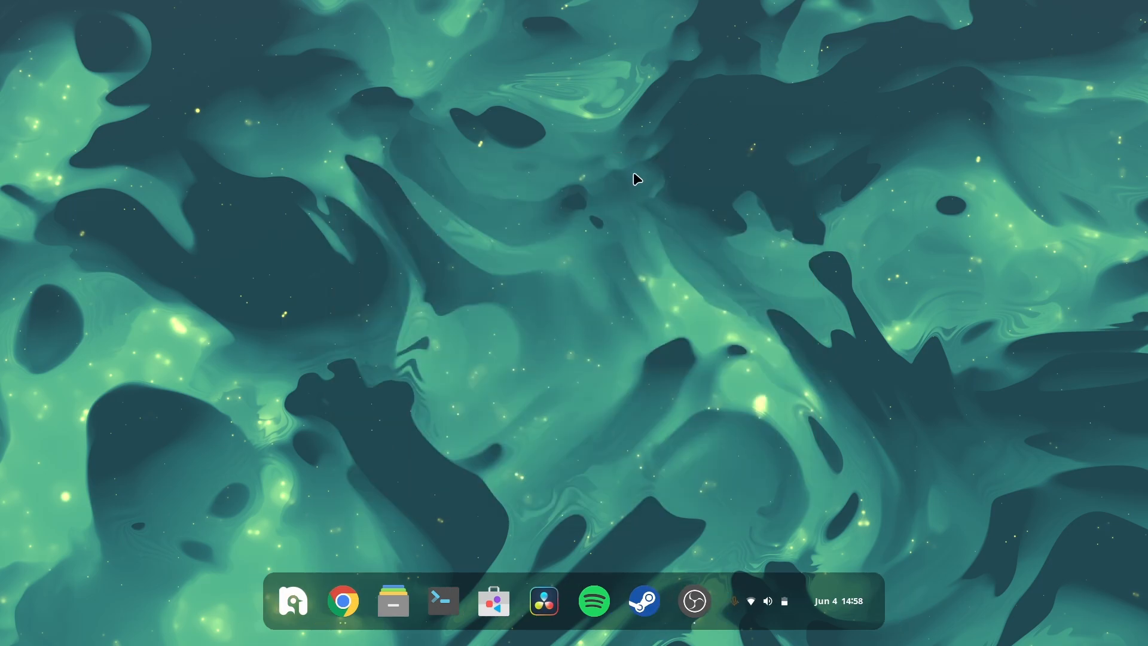
Step: Reopen Extension Manager from the activities overview
key(super)
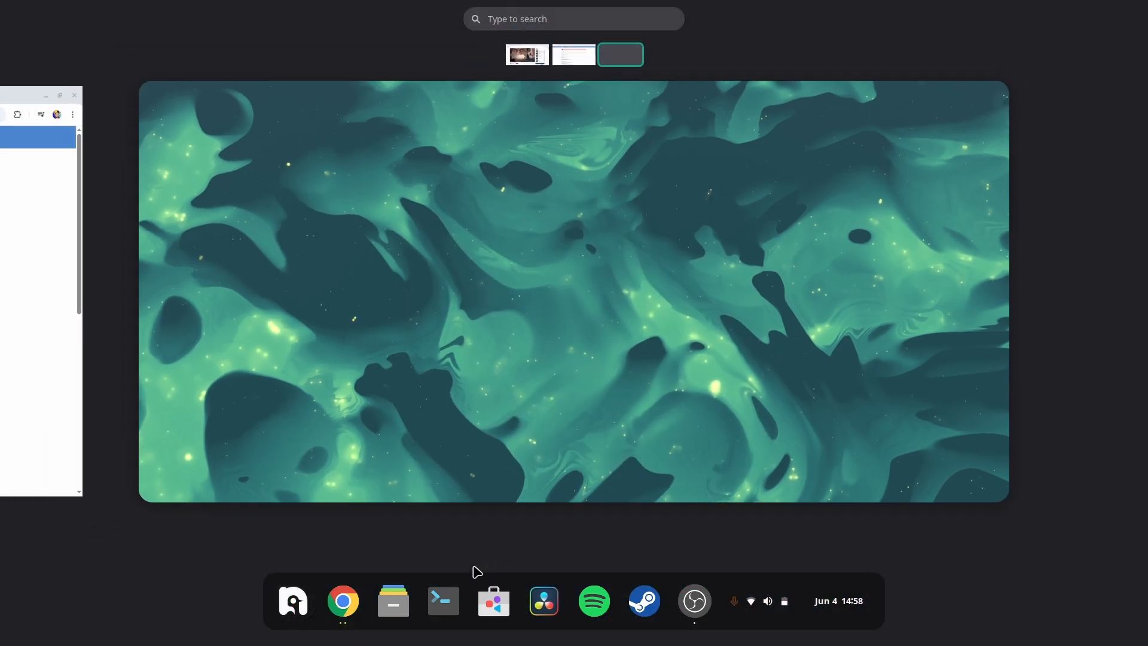
key(super)
key(super)
key(super)
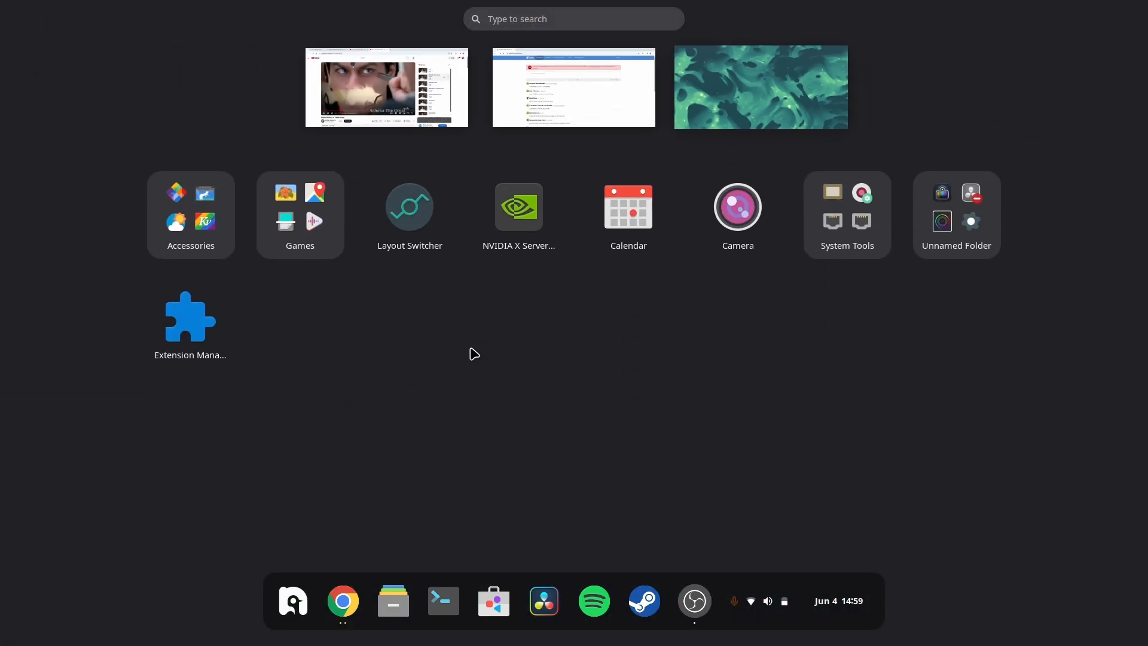
click(225, 324)
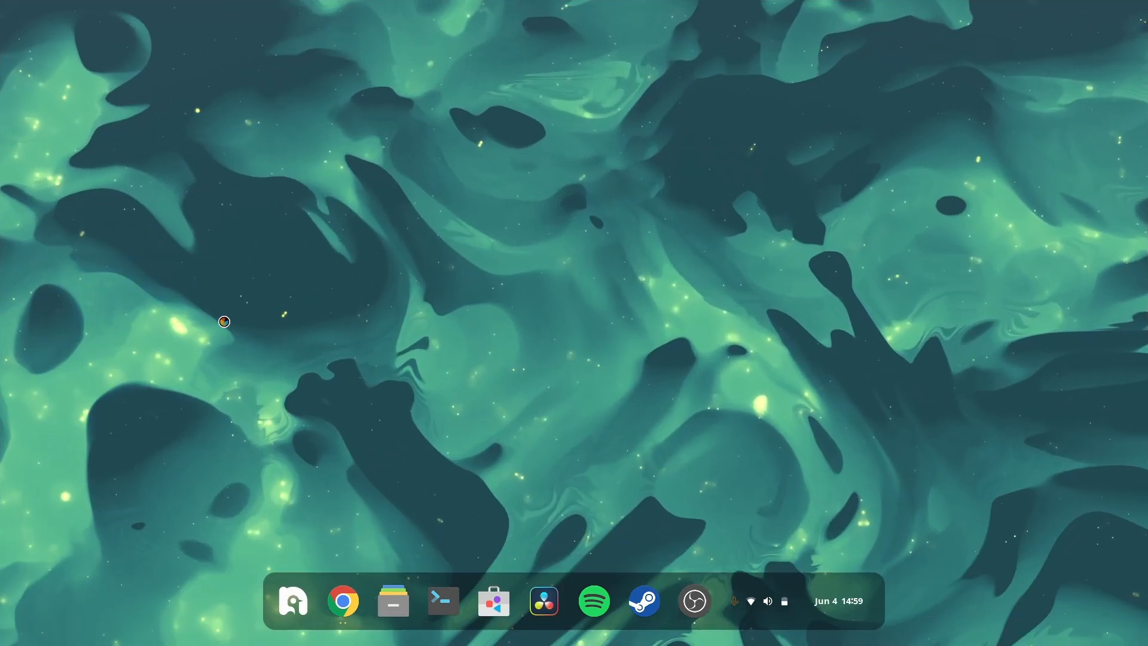
key(super)
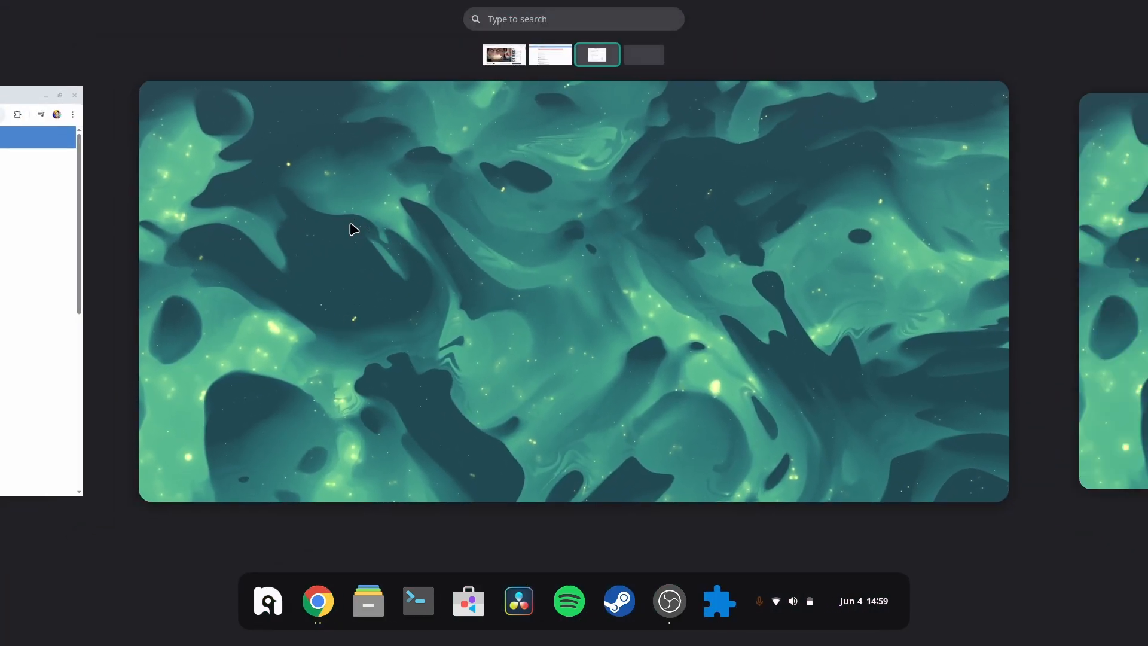
click(353, 229)
Step: Search the online extension catalog for blur and install Blur my Shell
click(600, 110)
text(blur)
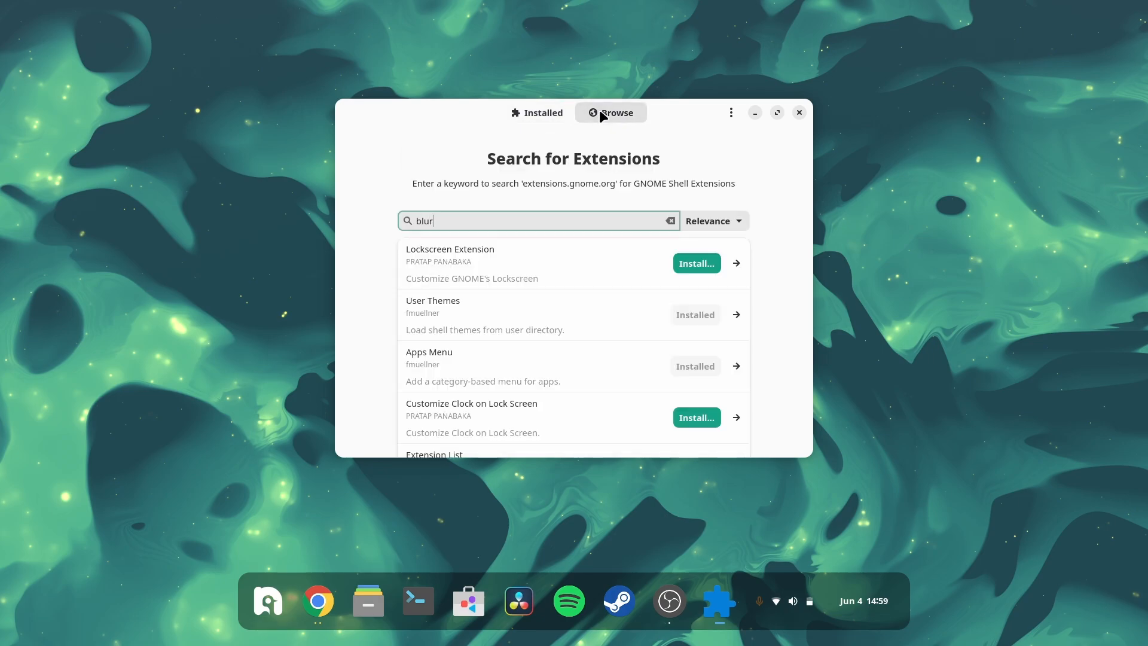
click(697, 332)
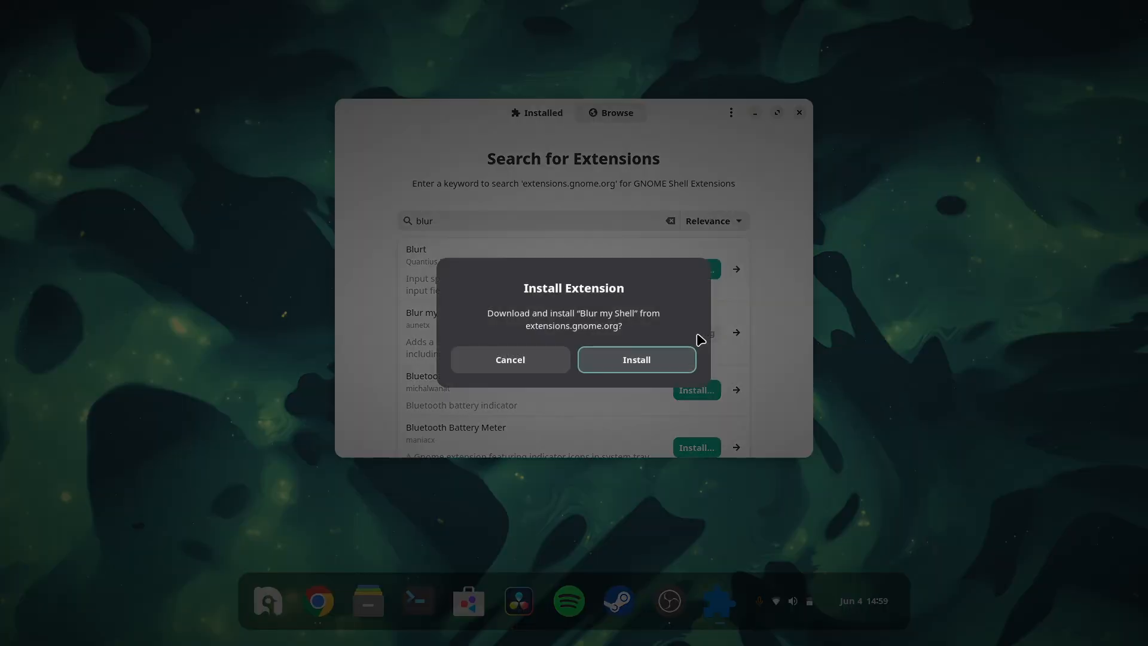
click(638, 354)
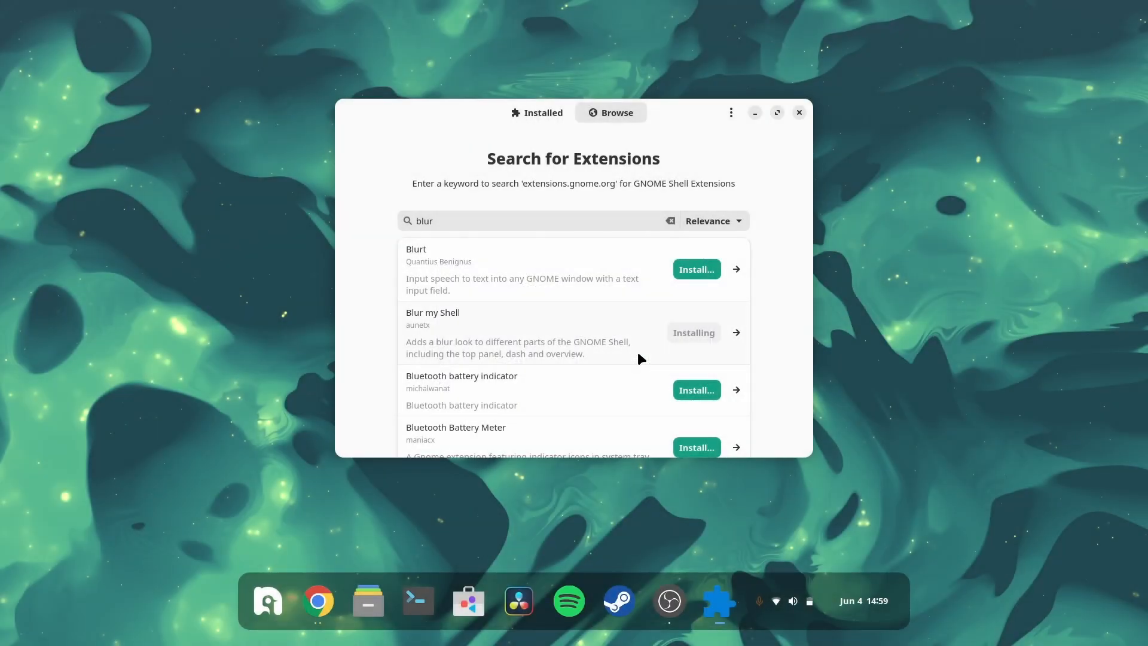
Step: Open the Blur my Shell settings from the installed extensions and enable Panel blur
click(537, 117)
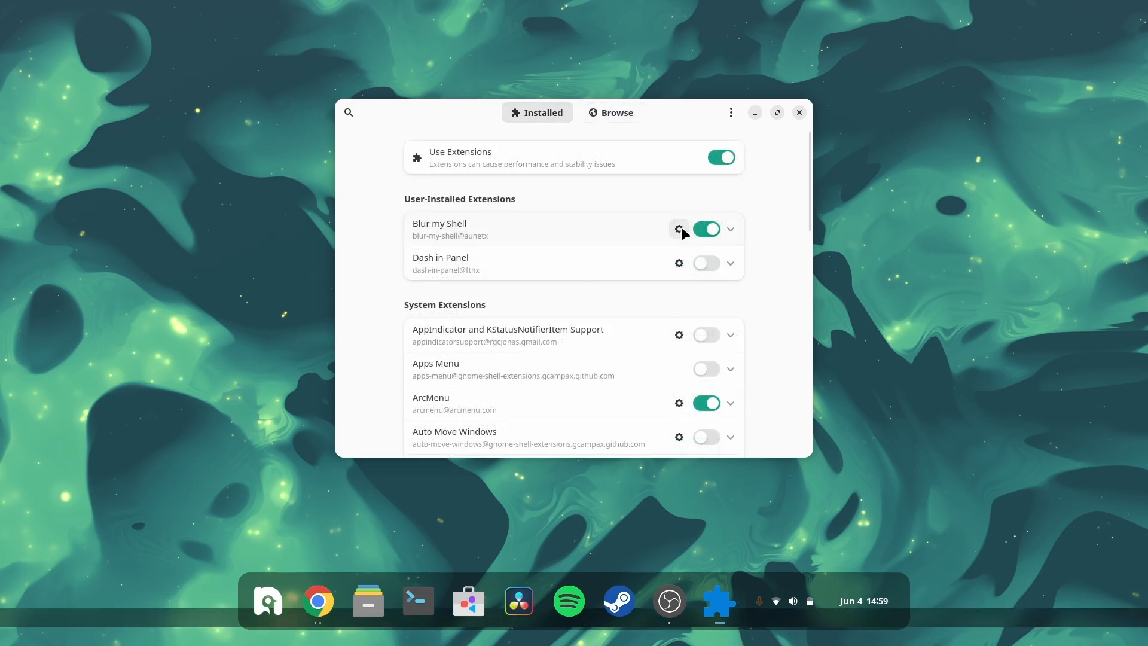
click(679, 229)
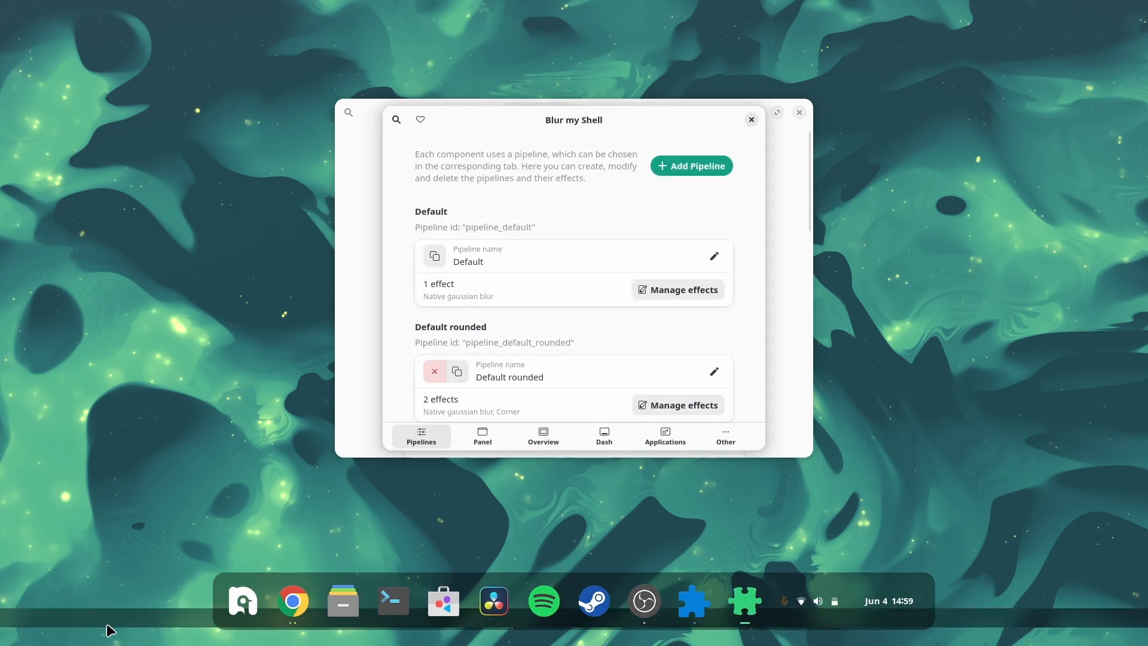
click(482, 436)
click(712, 164)
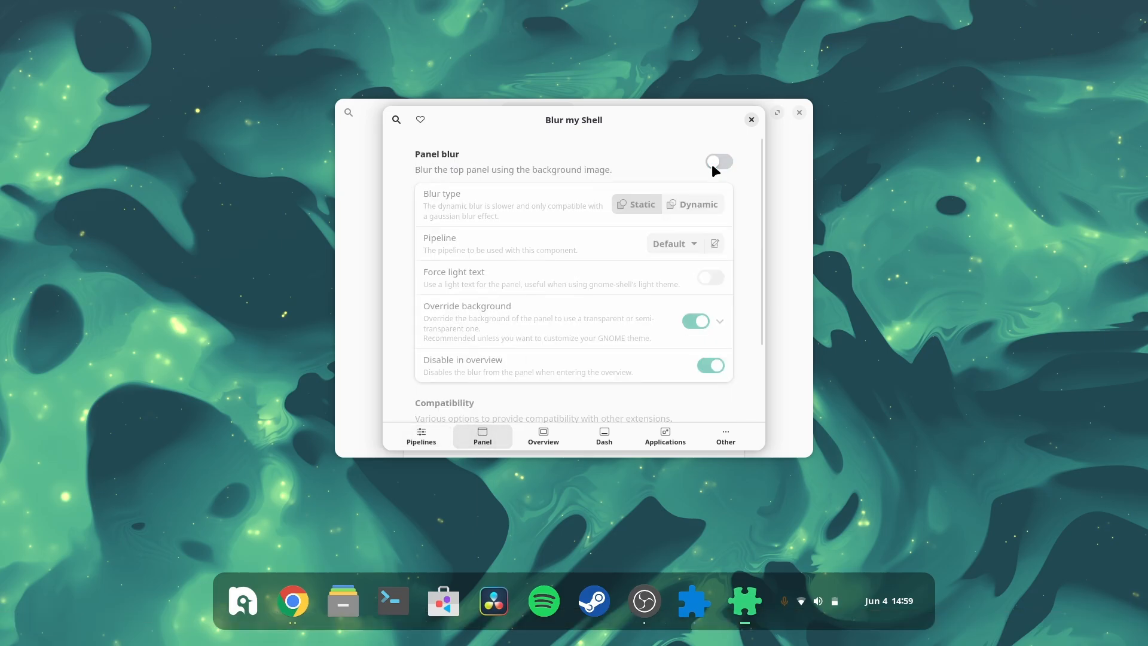
click(604, 436)
click(480, 442)
click(721, 161)
Step: Set the panel blur pipeline to Default rounded
click(695, 236)
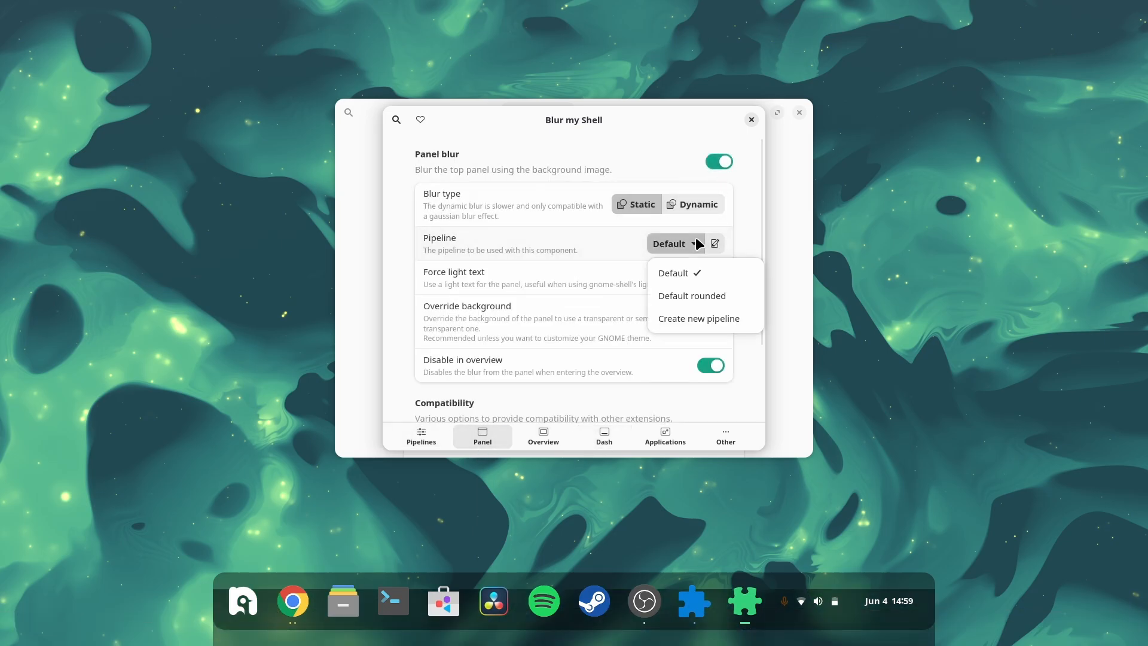
click(691, 297)
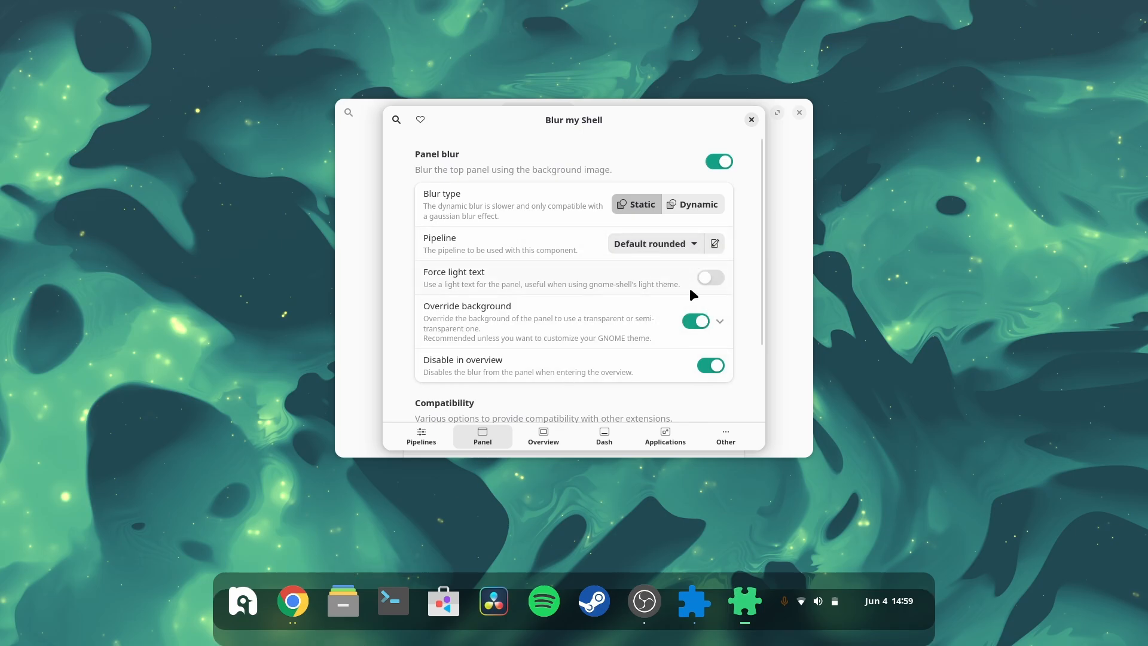
Step: Switch the panel blur type to Dynamic and open the Pipelines page
click(687, 200)
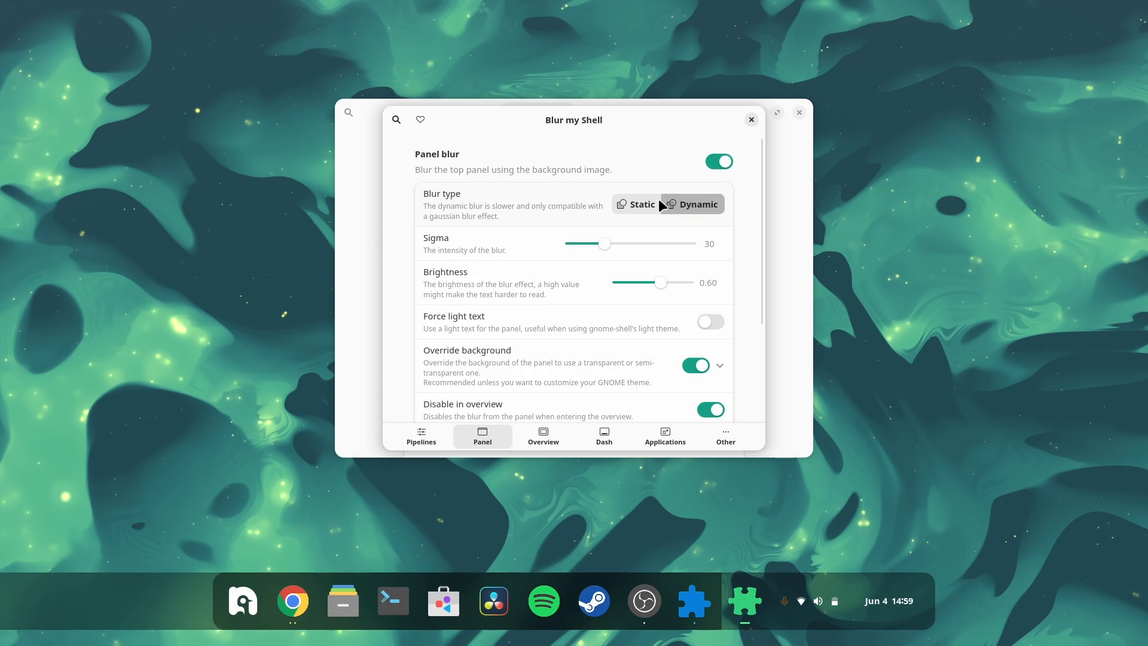
click(639, 206)
click(690, 206)
click(652, 314)
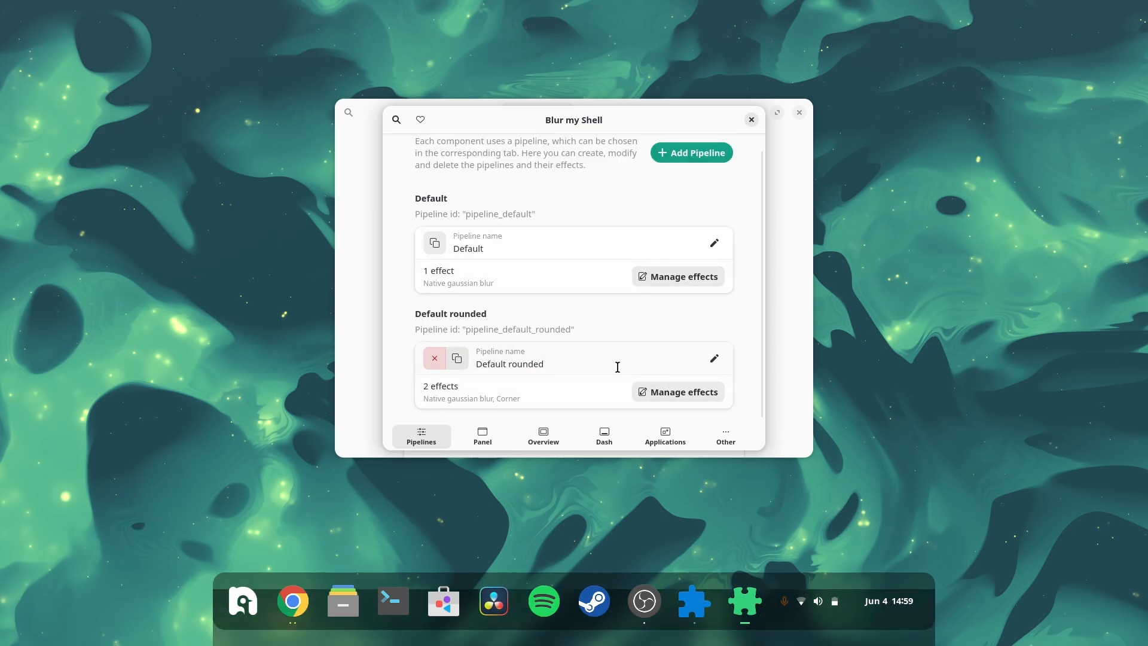
Step: Browse the effects available to add to the Default rounded pipeline, then close the effects dialog
click(665, 389)
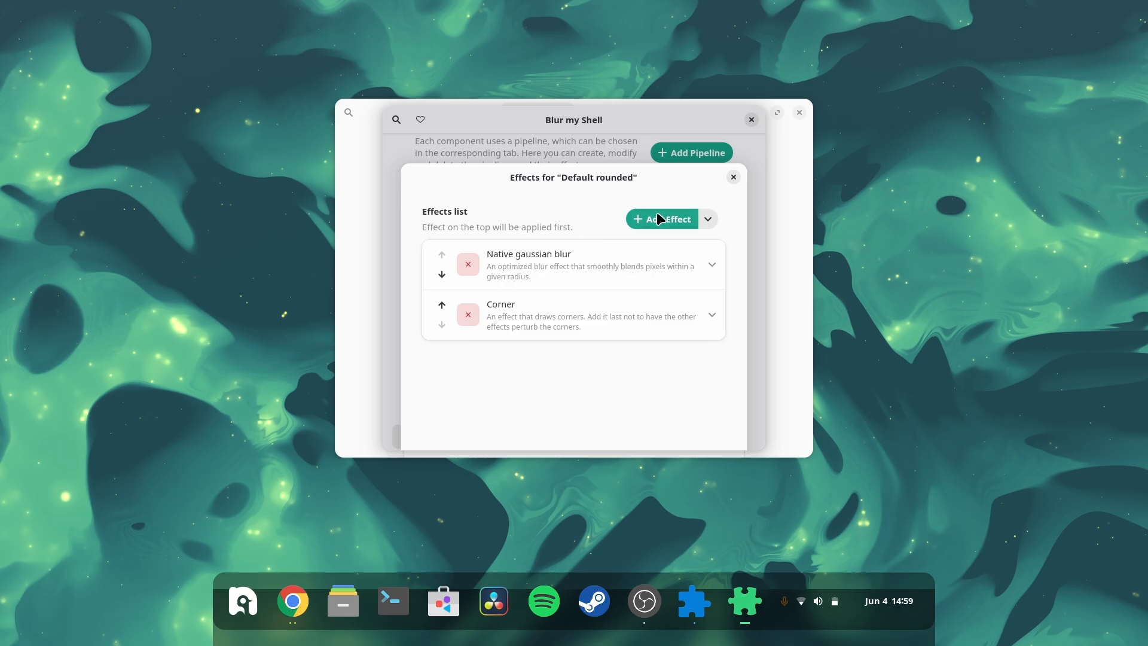
click(658, 214)
scroll(549, 342, down, 3)
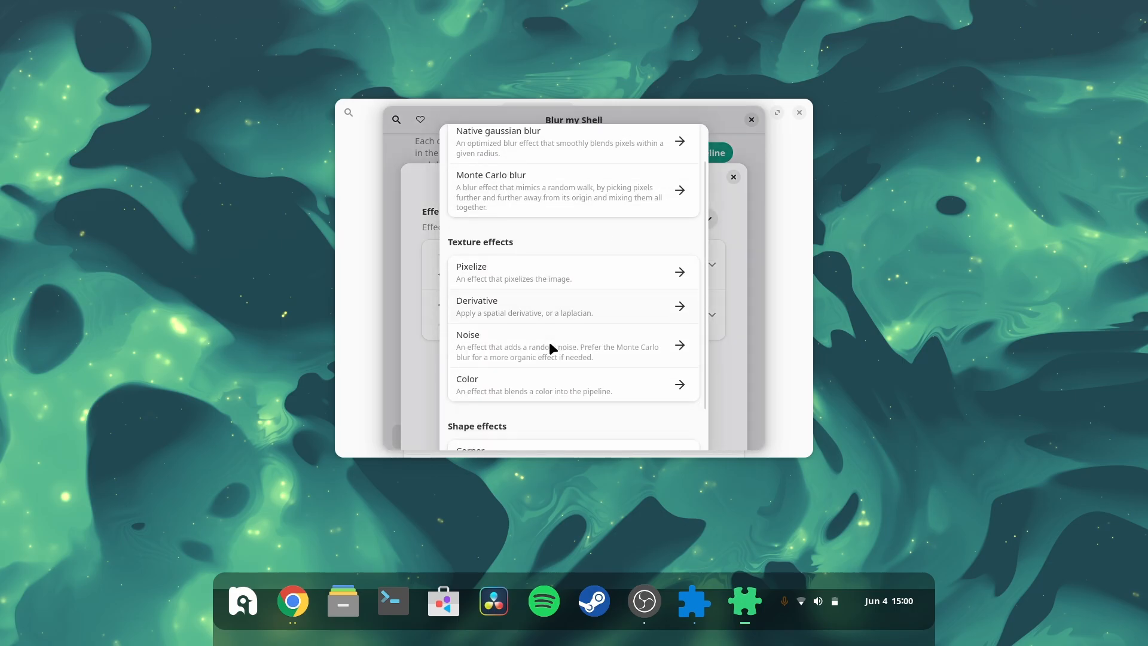
scroll(549, 342, up, 3)
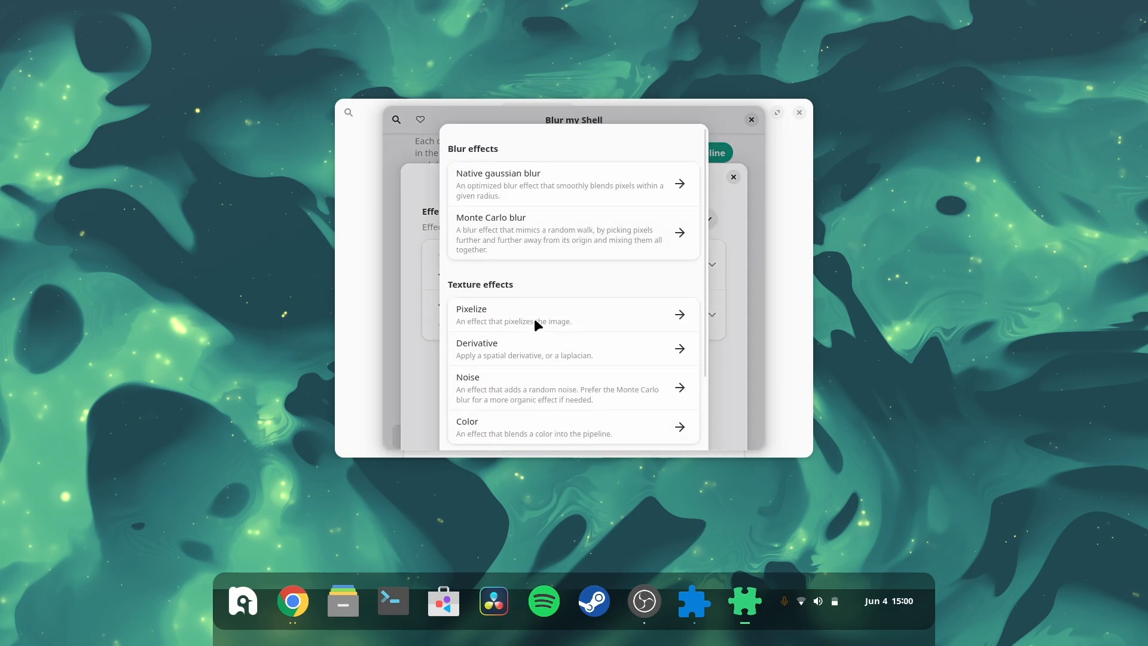
scroll(536, 321, down, 3)
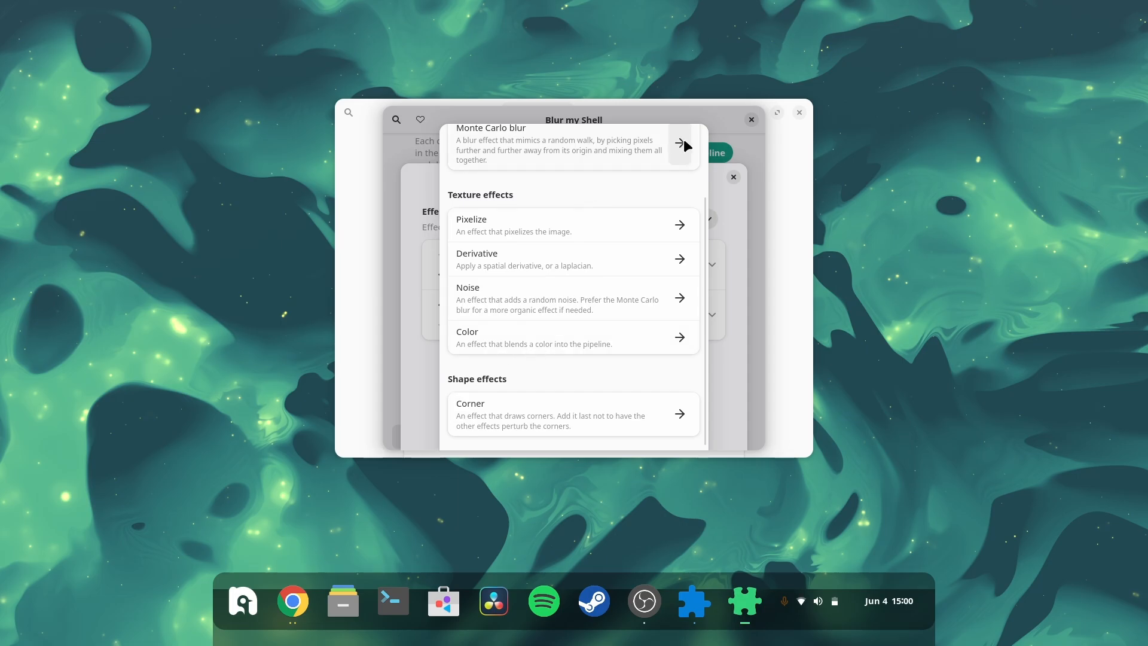
click(759, 243)
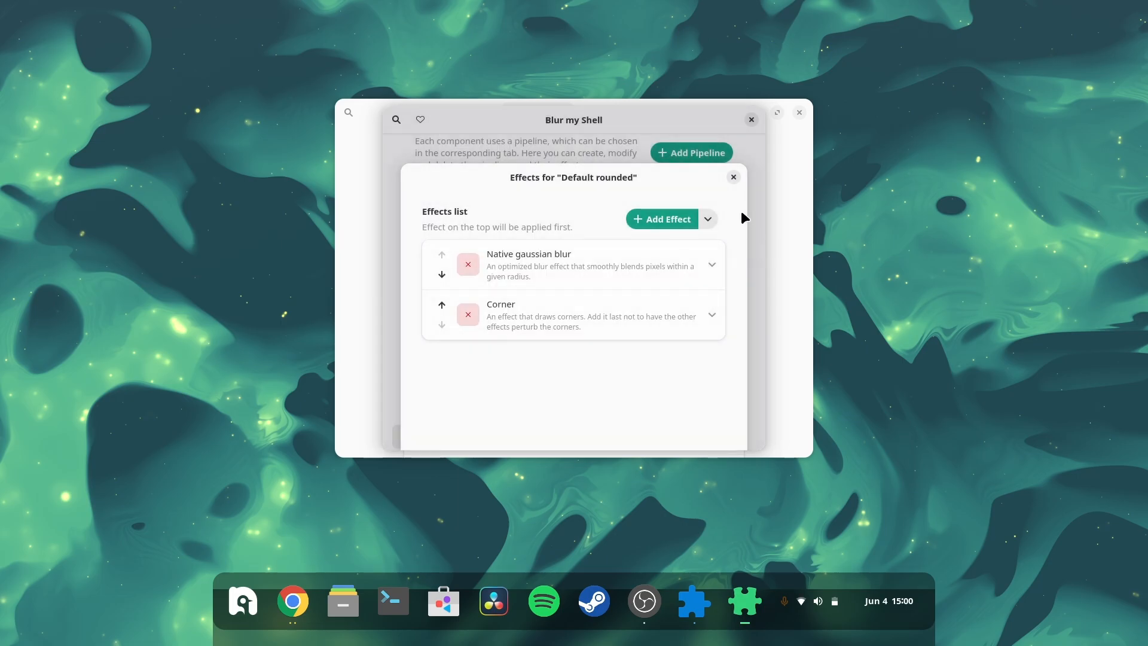
click(733, 178)
scroll(583, 303, up, 1)
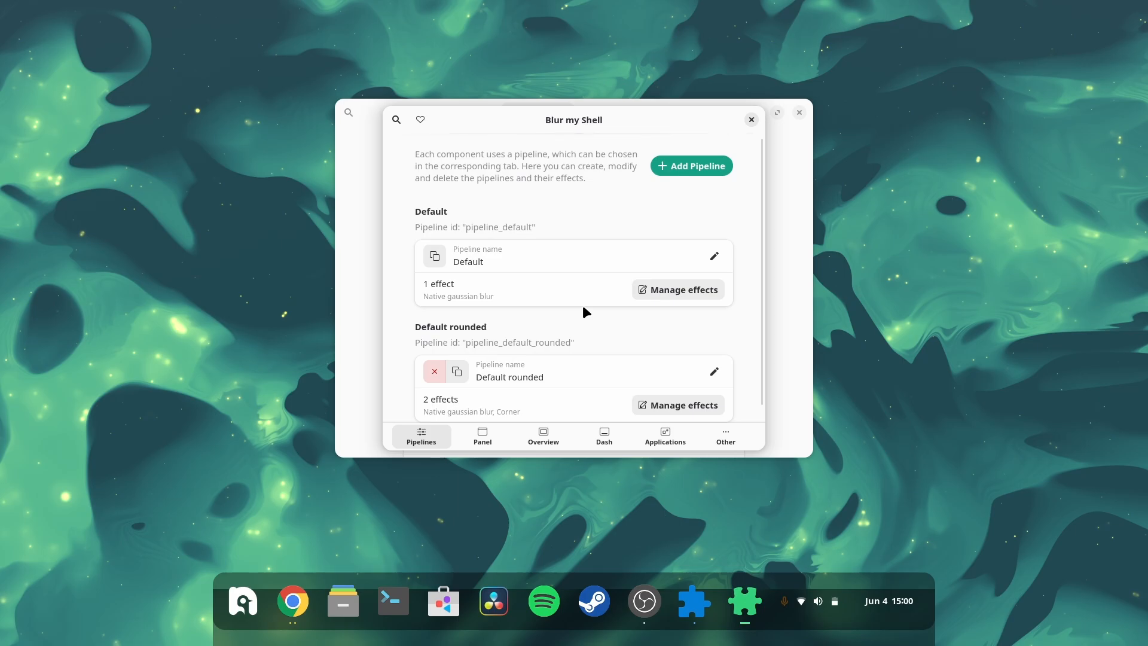
Step: Choose Default rounded as the pipeline on the Panel page and close the Blur my Shell settings
click(493, 432)
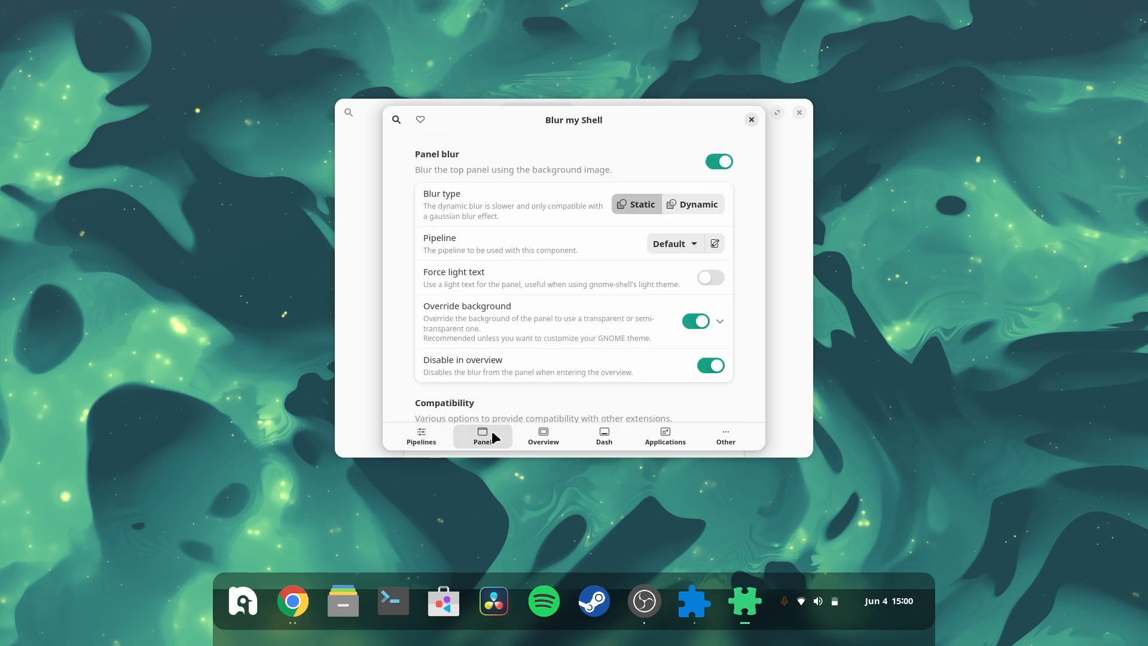
click(691, 245)
click(696, 295)
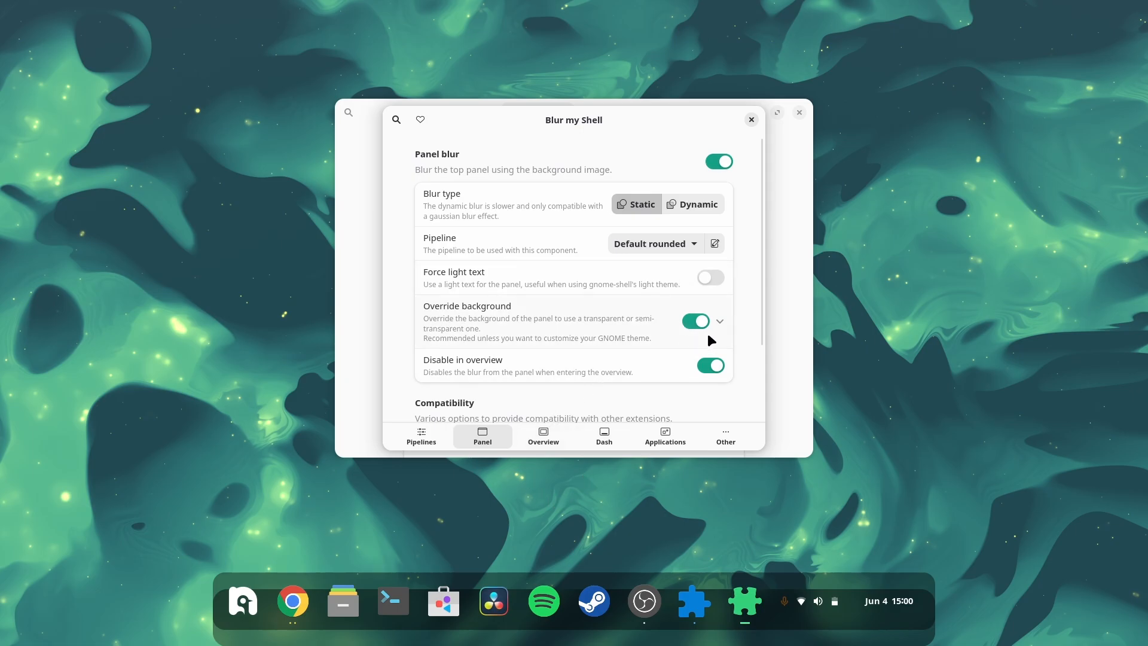
click(752, 120)
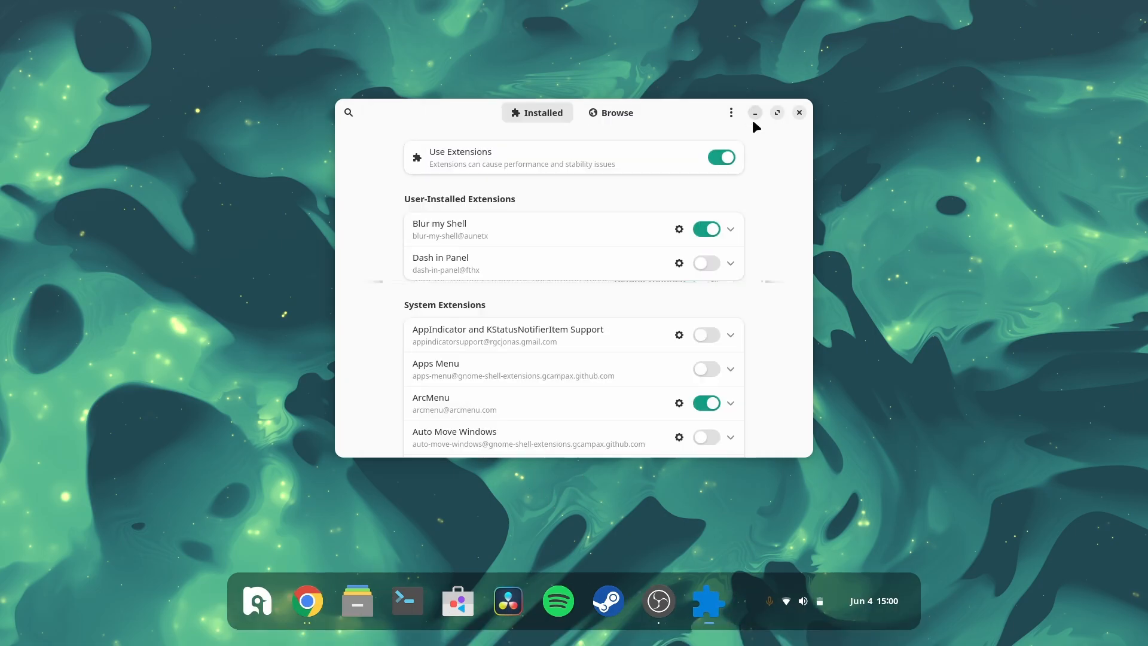
Step: Return to Extension Manager and open the Dash to Panel settings
key(super)
scroll(753, 120, down, 1)
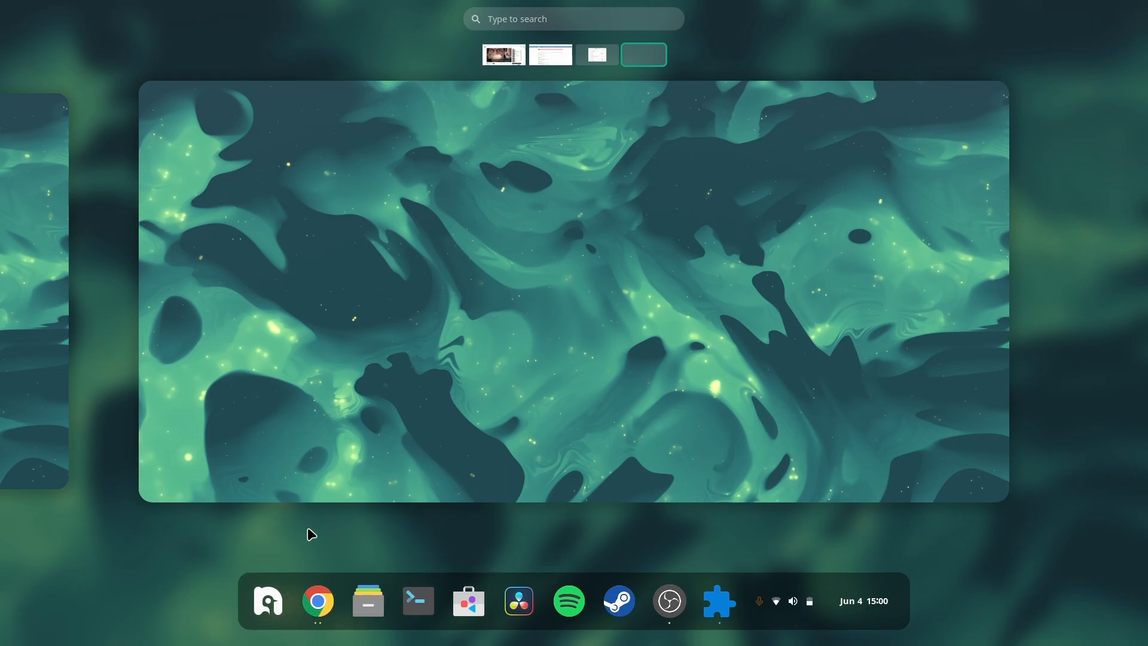
scroll(356, 386, up, 1)
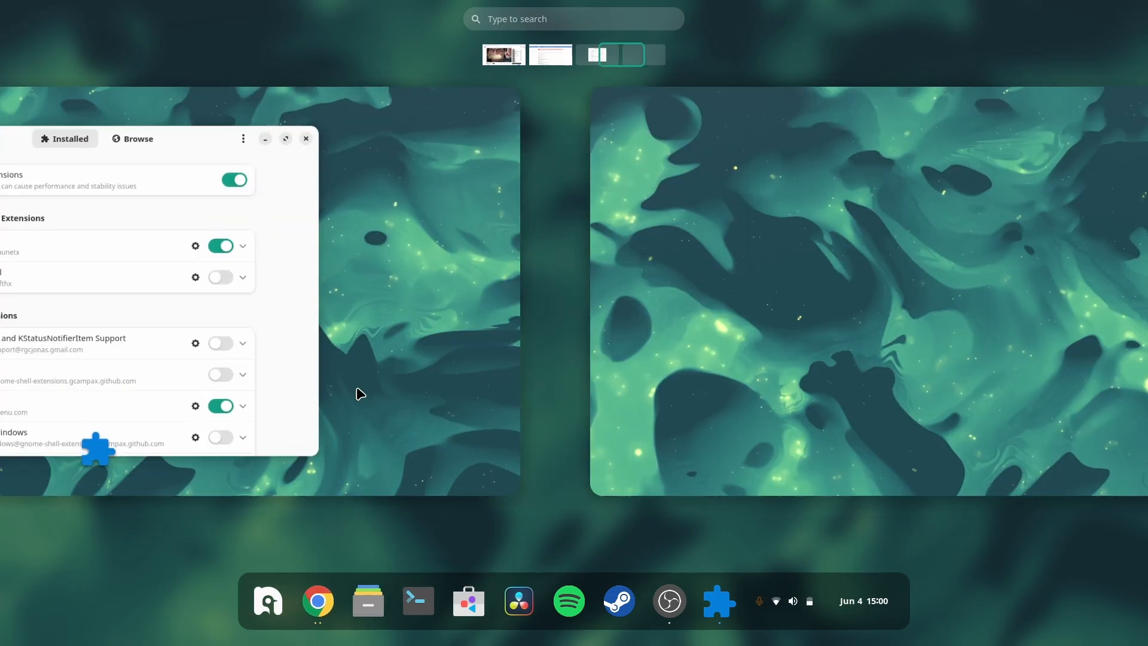
click(358, 389)
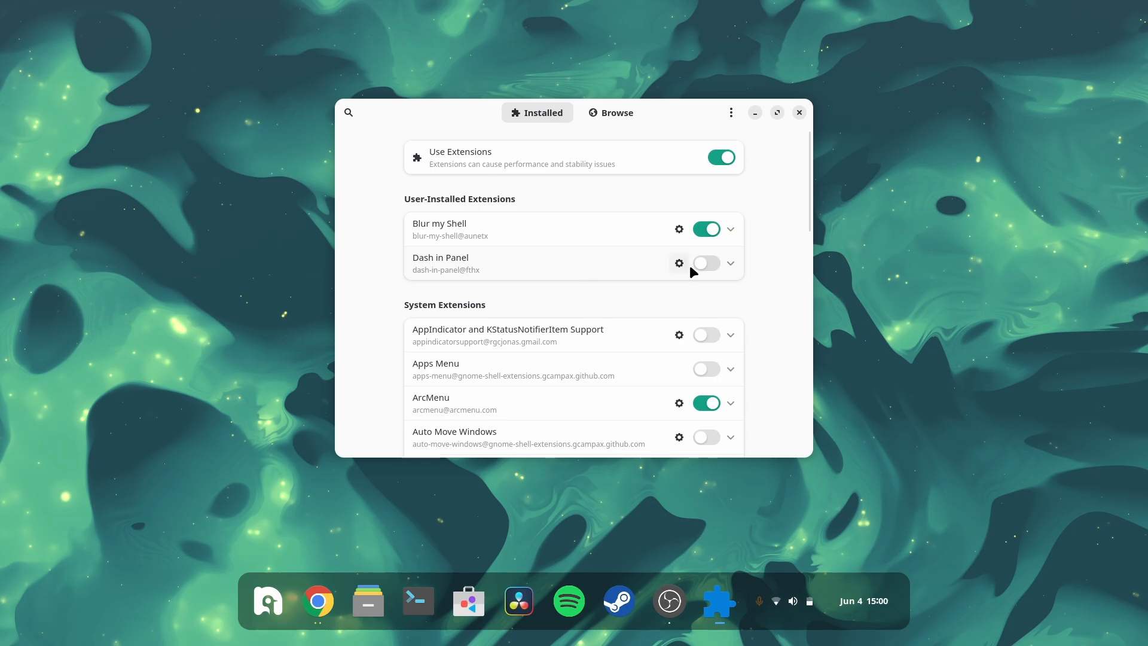
scroll(667, 400, down, 3)
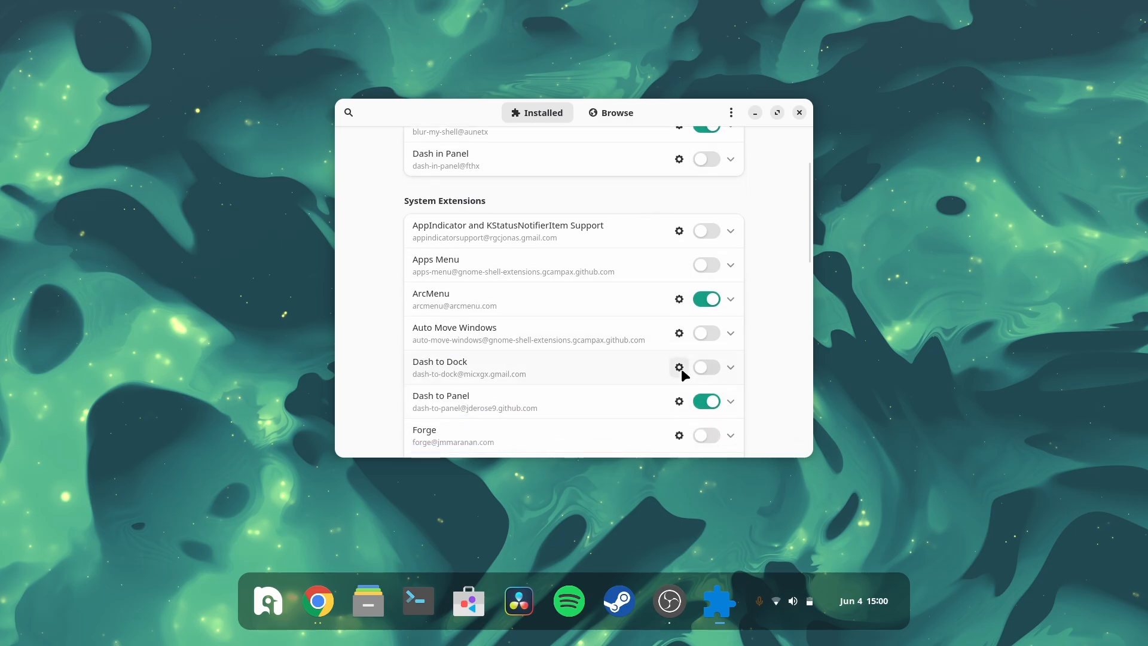
click(680, 402)
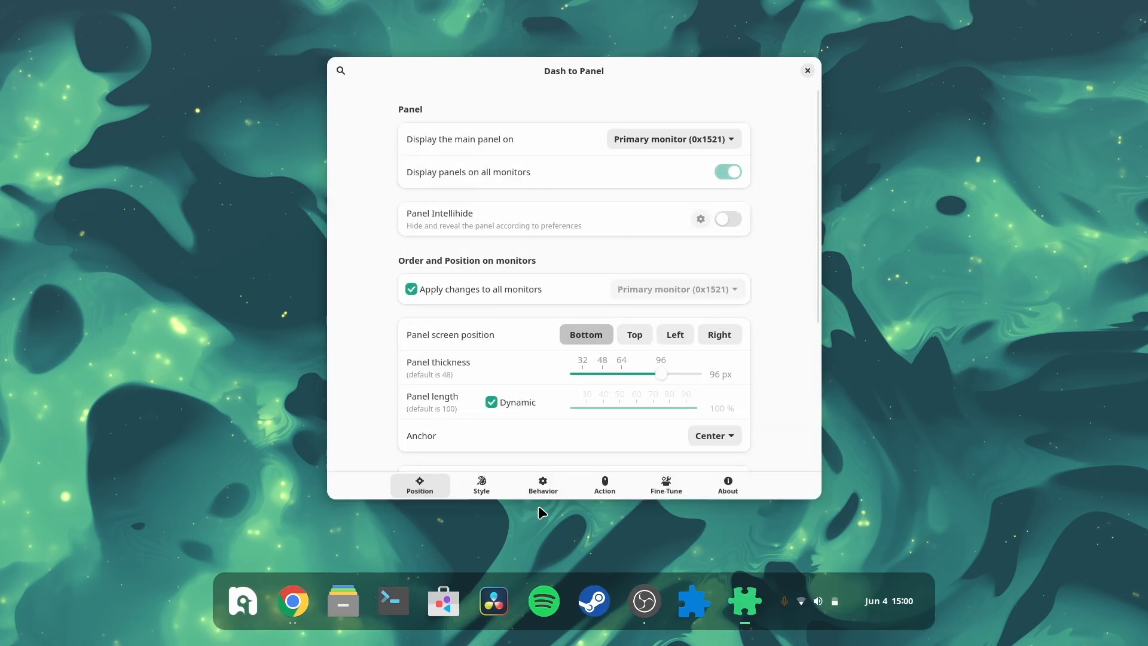
Step: Enable the panel theme background color override in Dash to Panel's Style settings
click(482, 485)
scroll(623, 299, down, 10)
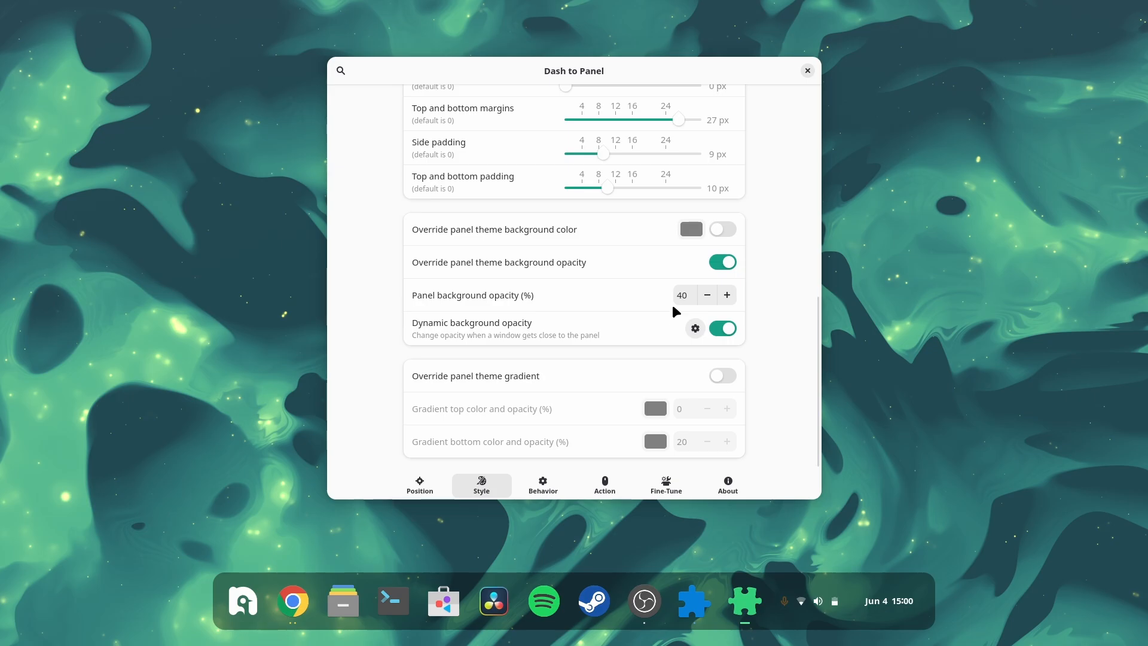
click(691, 229)
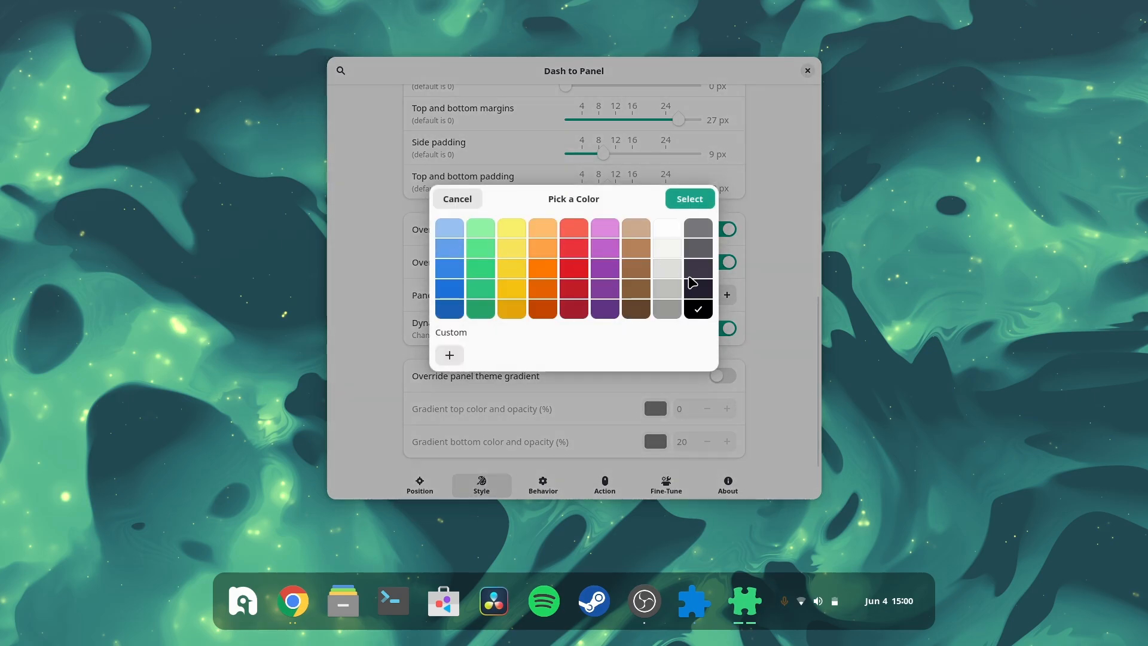
click(694, 197)
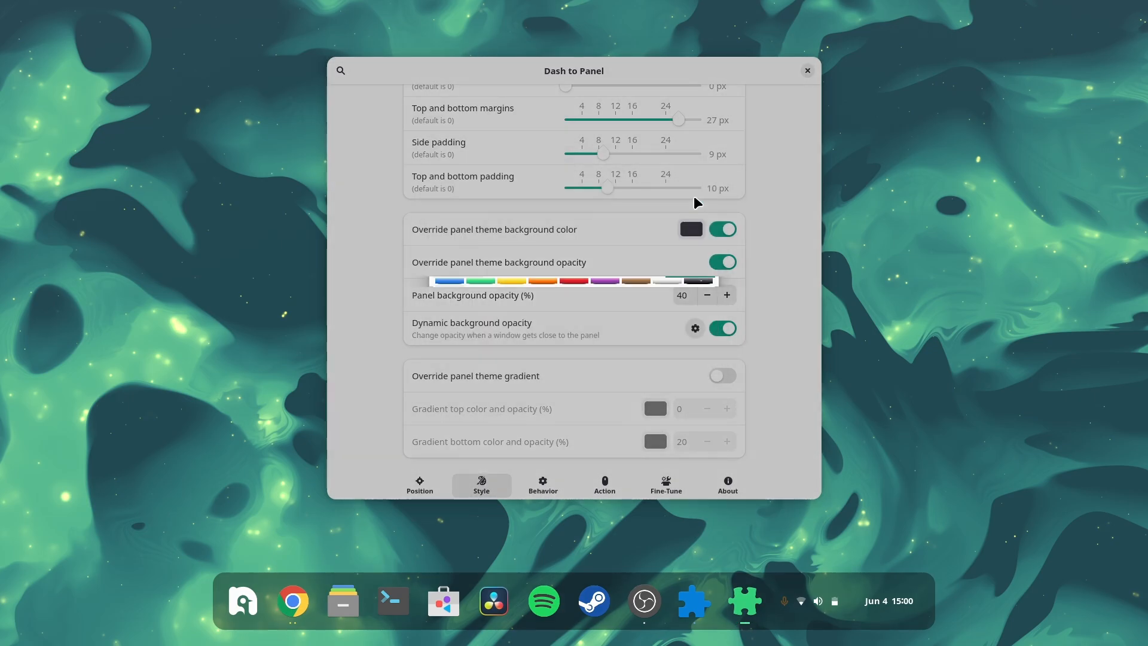
Step: Set the panel background opacity to 70% and pick a dark navy panel background color
click(727, 294)
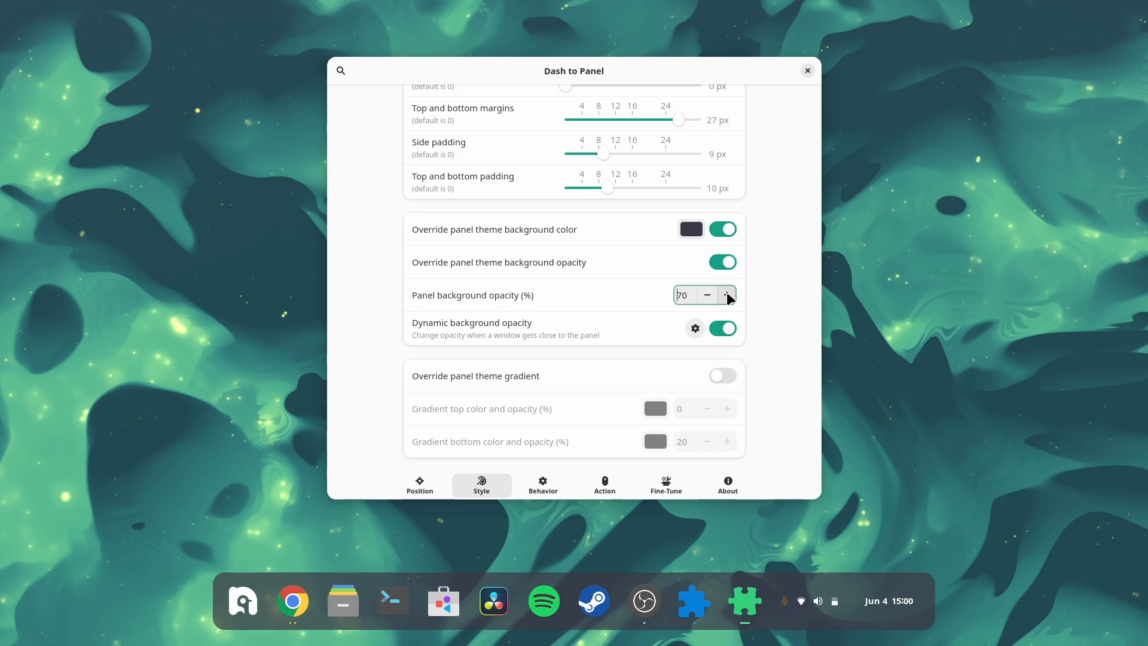
click(708, 295)
click(691, 229)
click(699, 299)
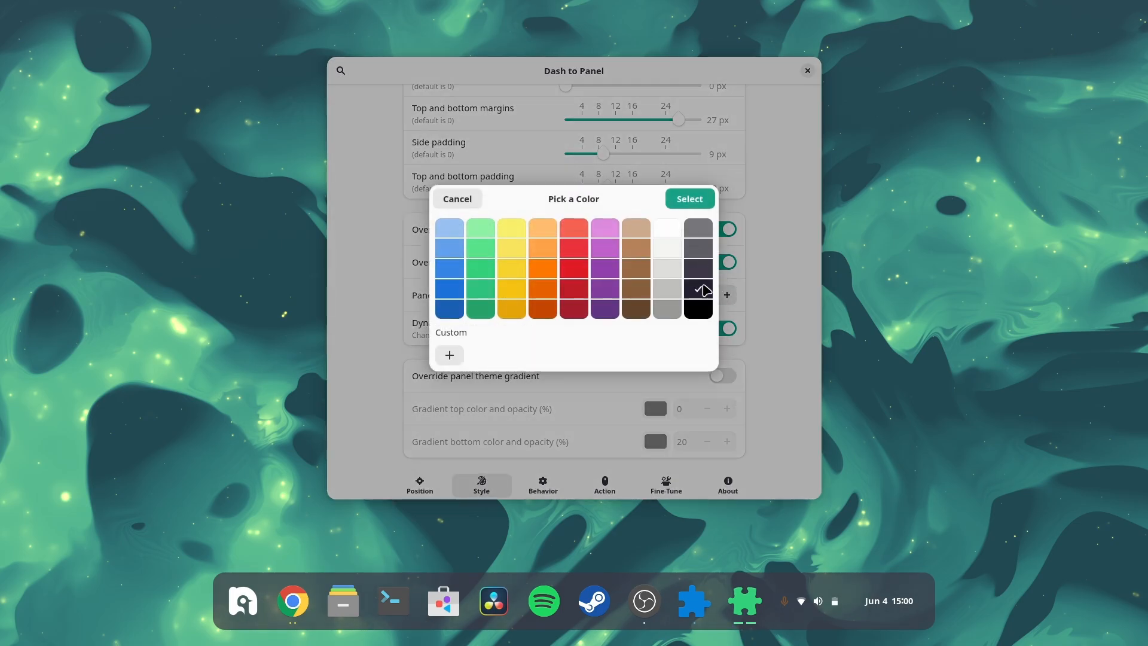
click(688, 197)
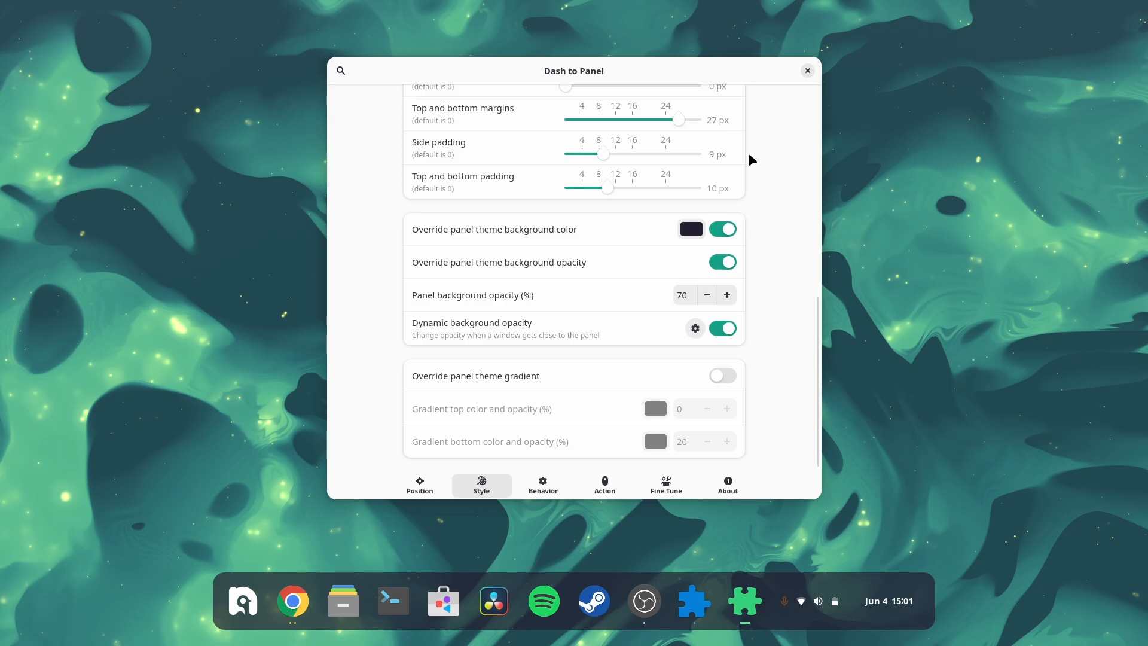
Step: Review the dynamic background opacity options and briefly toggle the theme gradient override on and off
click(695, 328)
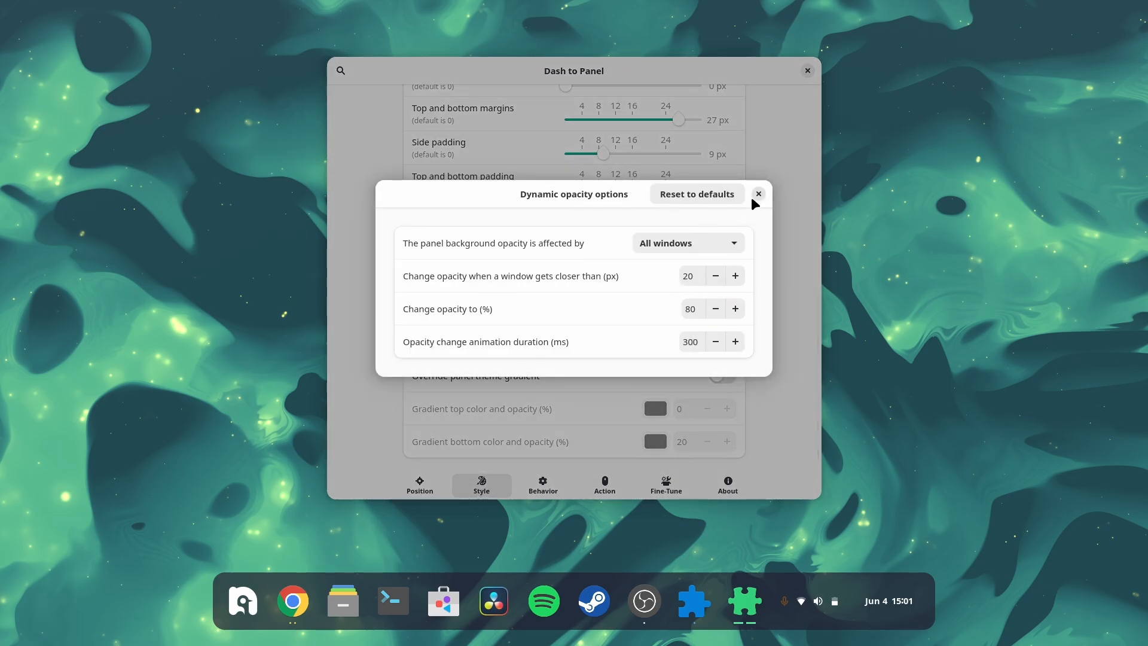
click(758, 194)
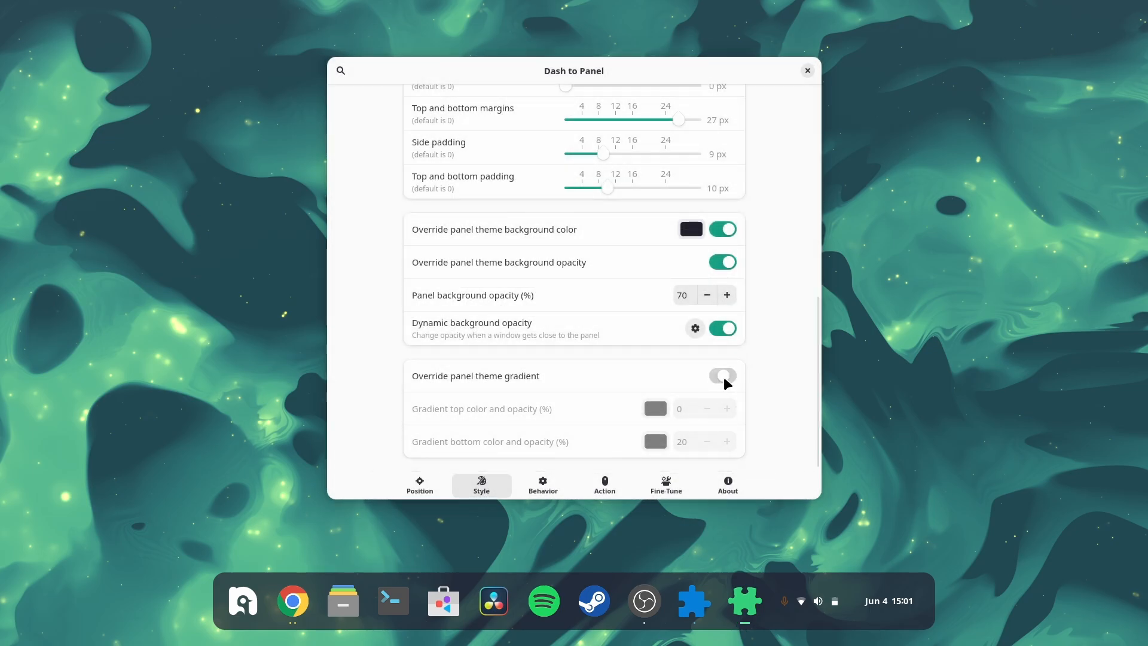
click(724, 377)
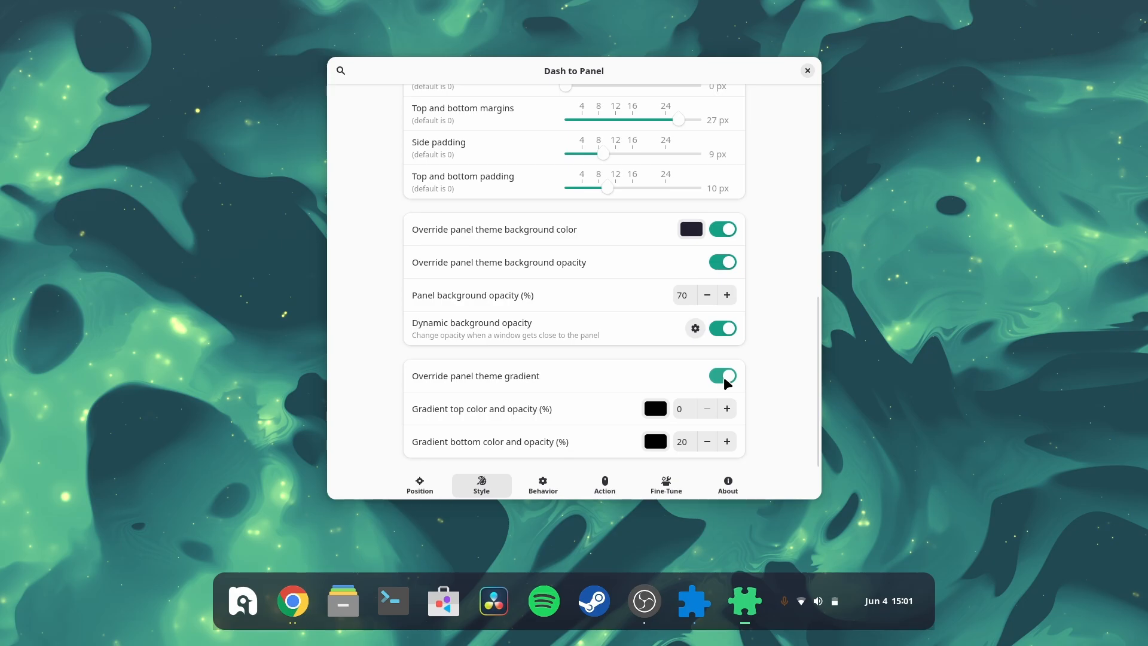
click(723, 377)
Step: Close the Dash to Panel settings and the Extension Manager window
scroll(760, 239, up, 10)
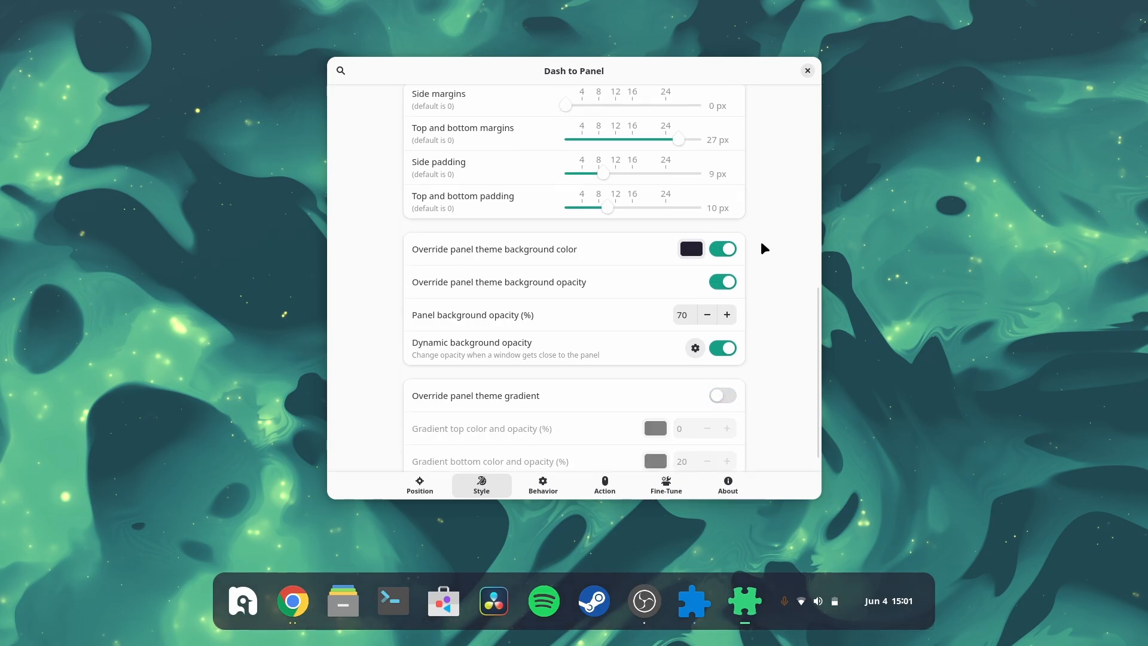
click(808, 71)
click(799, 116)
key(super)
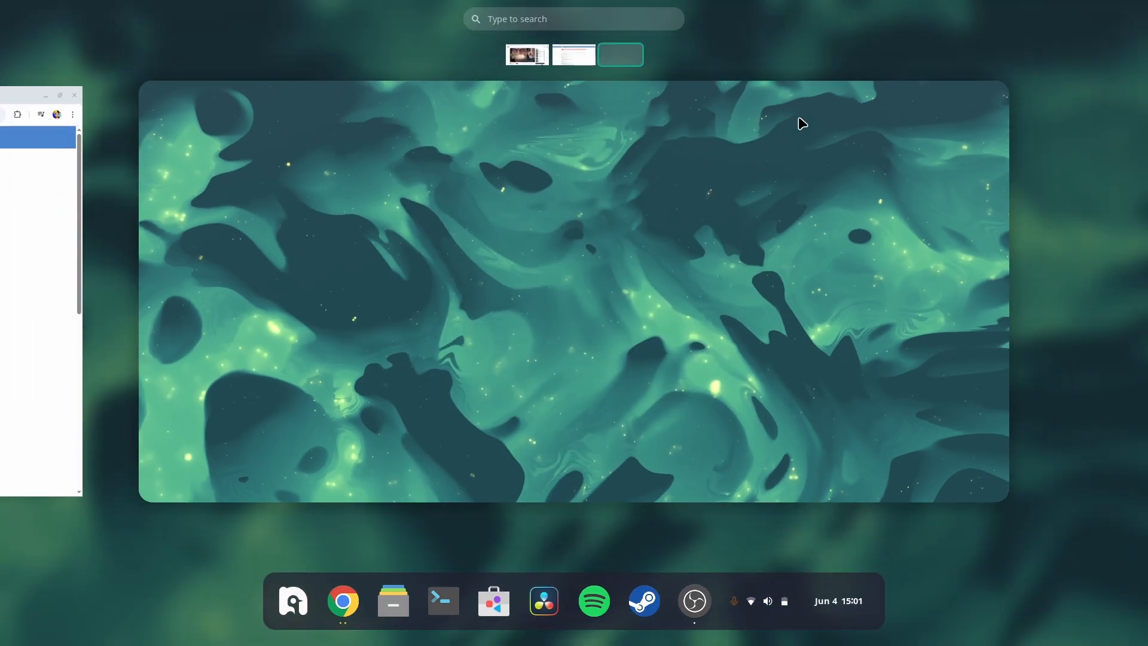
scroll(799, 123, left, 1)
scroll(799, 123, left, 1)
scroll(800, 123, left, 1)
key(super)
key(ctrl+alt+Right)
key(ctrl+alt+Left)
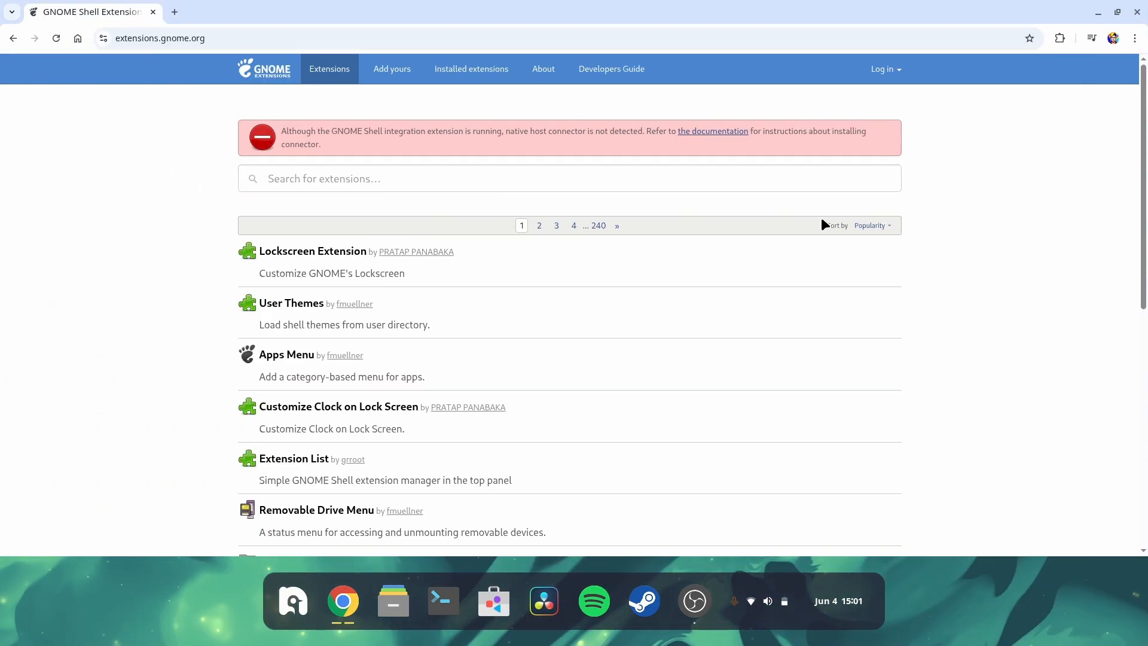
key(ctrl+alt+Right)
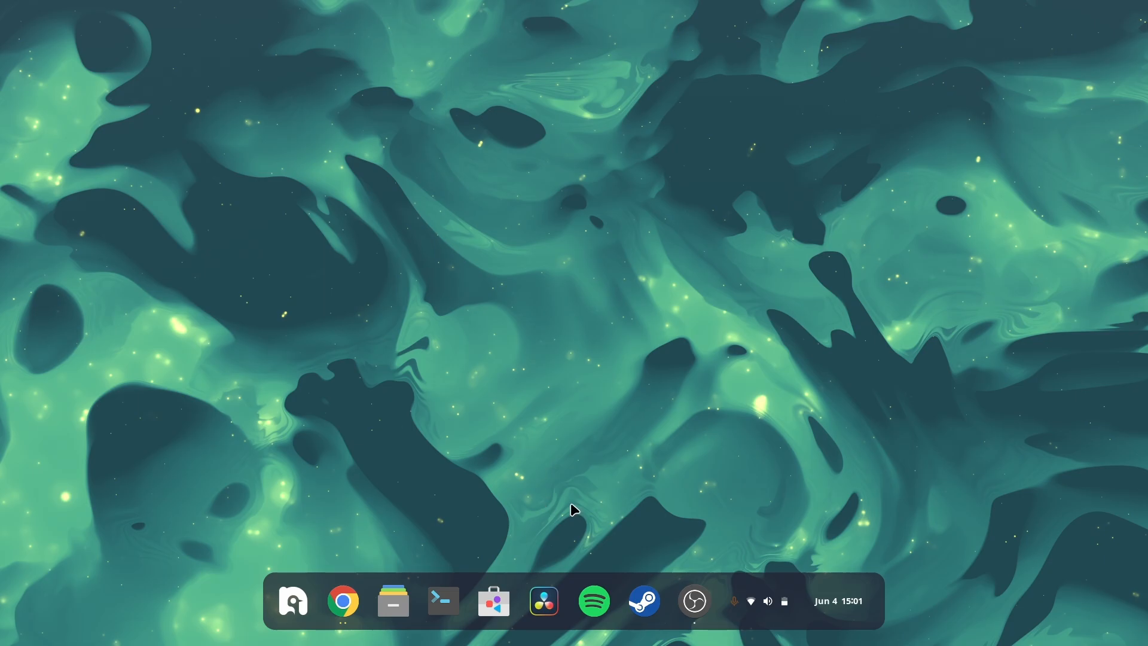
Step: Reopen the Dash to Panel settings from Extension Manager, reposition the window, and close it
key(super)
text(e)
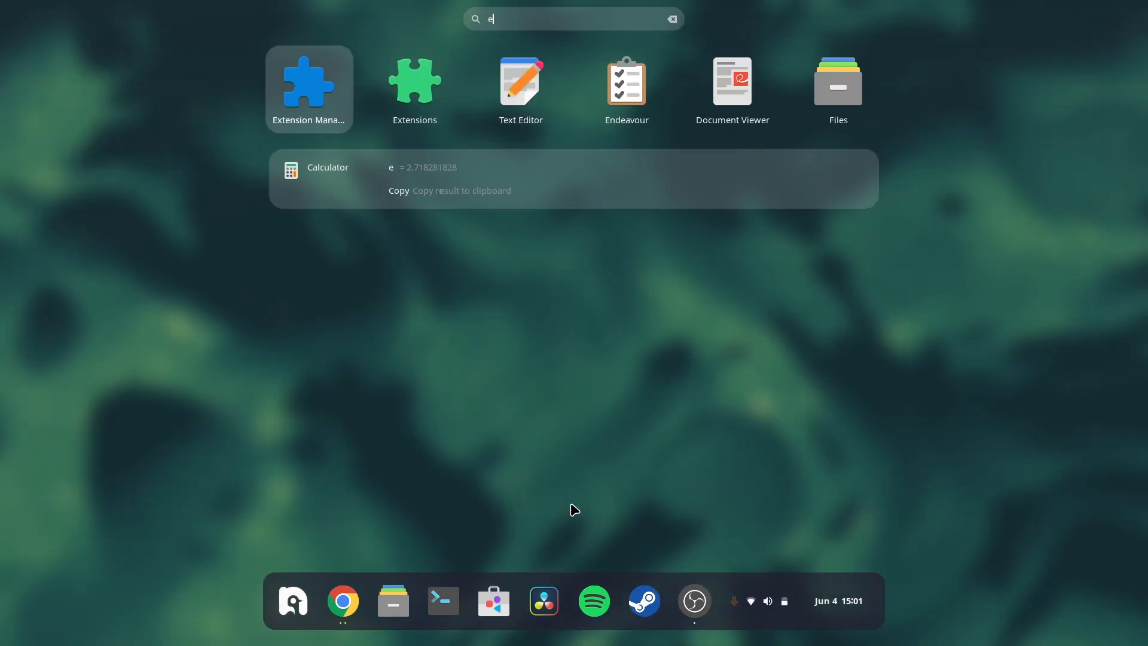
key(Return)
click(682, 341)
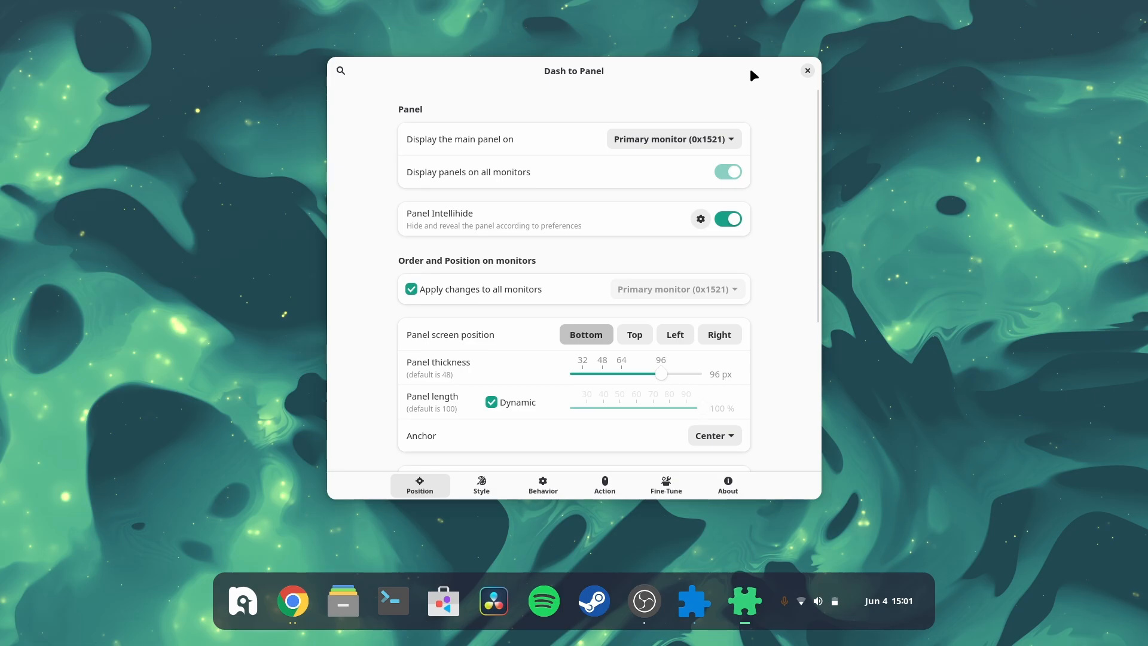
drag(751, 70, 744, 27)
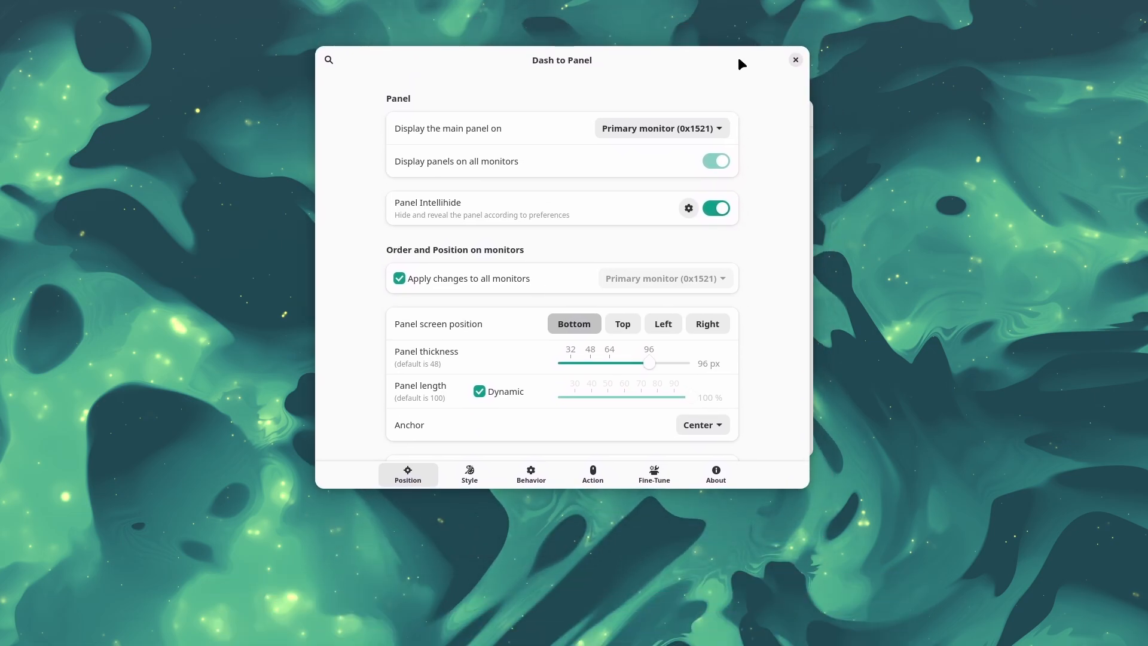
drag(738, 57, 747, 57)
click(805, 58)
key(super)
key(super)
key(super)
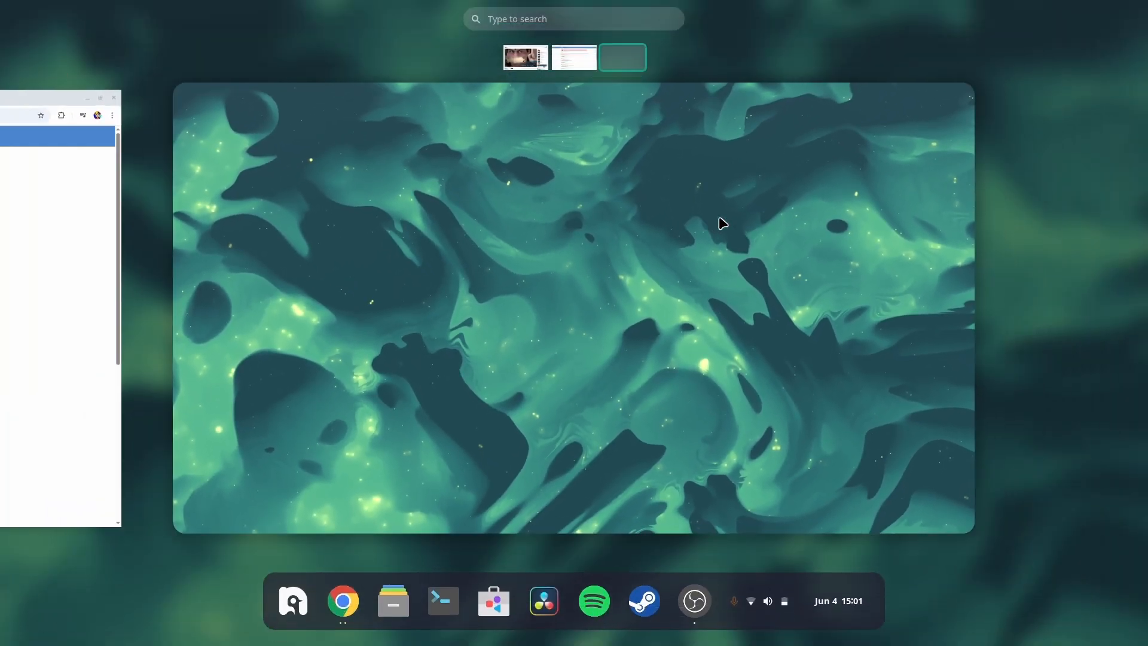
key(super)
right_click(720, 223)
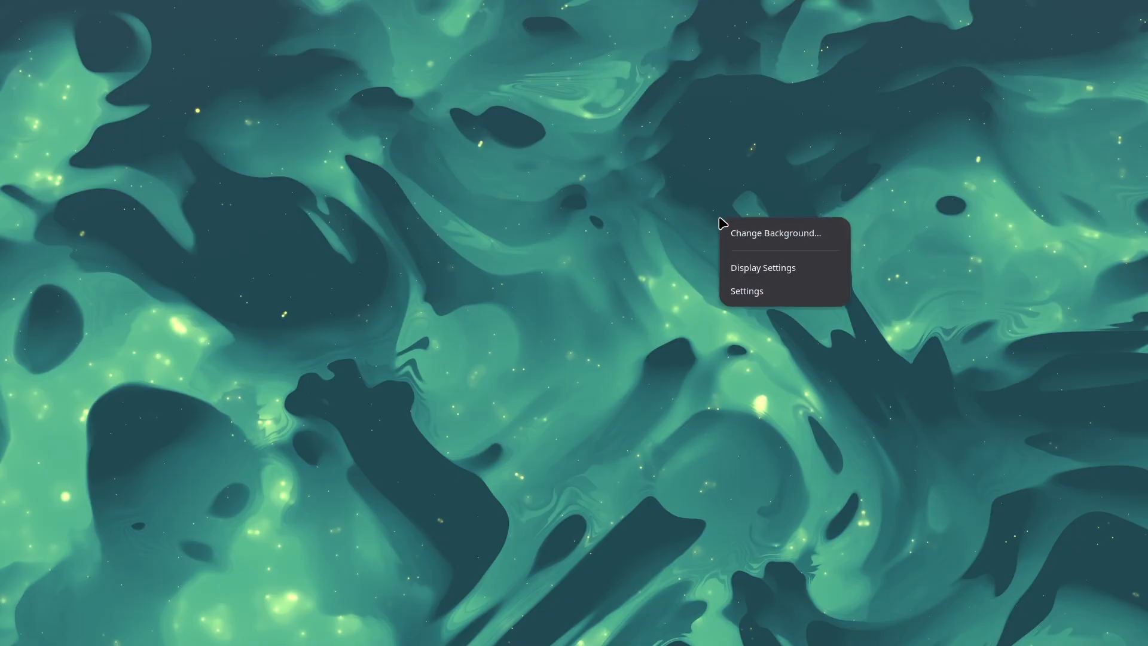
click(630, 289)
Step: Open the Files app from the dock to see how the panel looks with a window open
key(super)
click(393, 601)
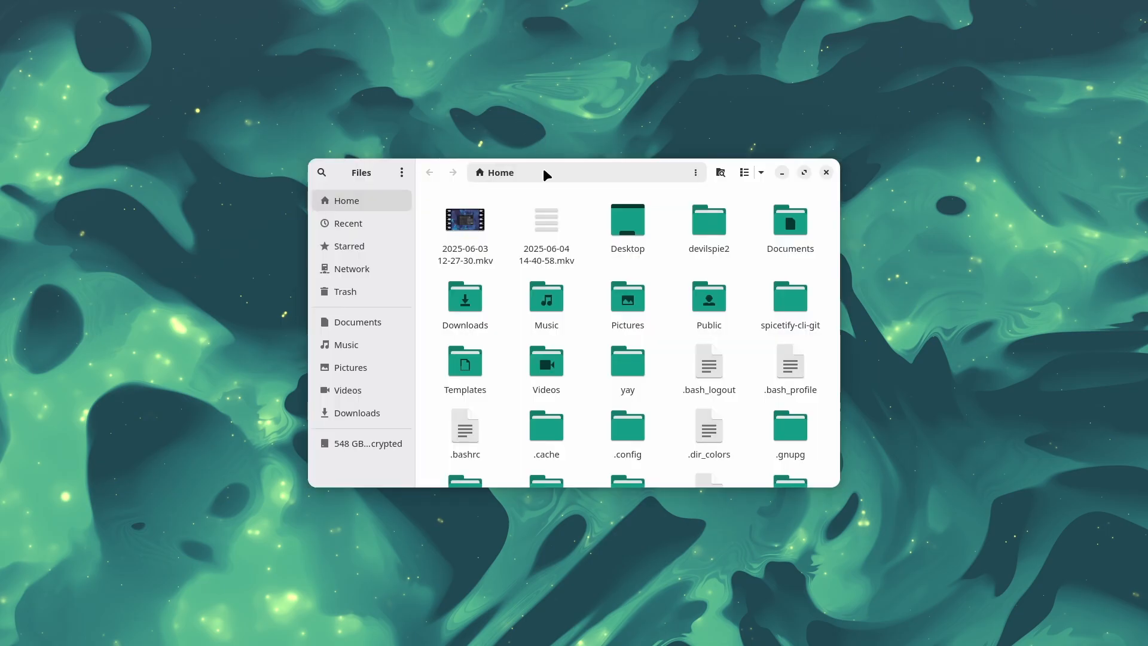
click(800, 65)
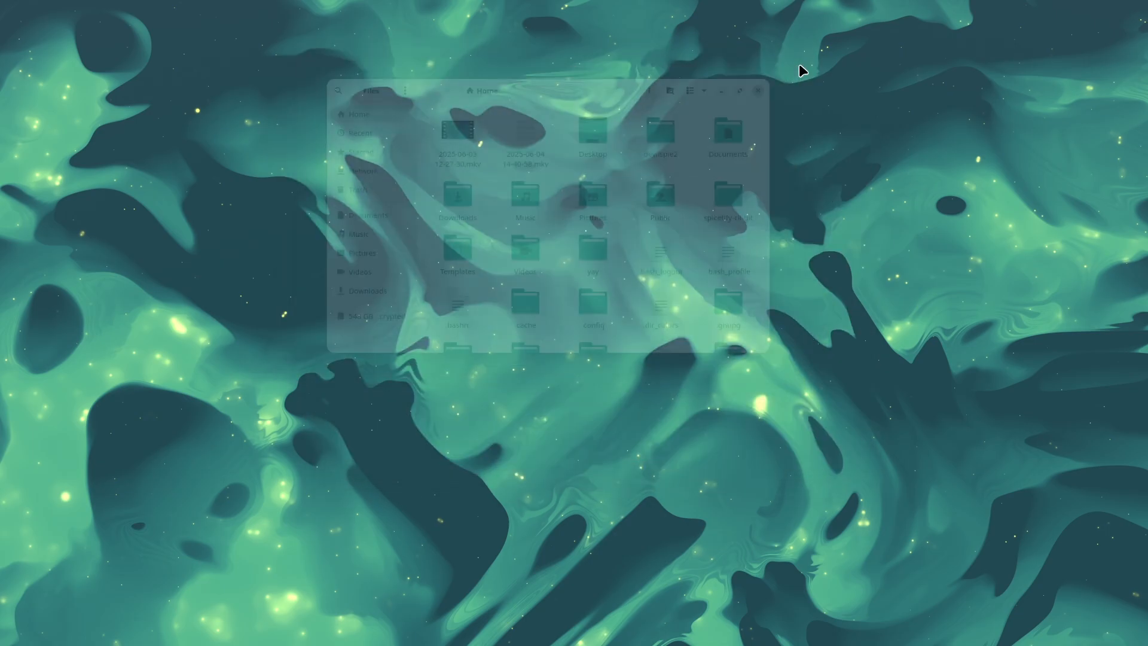
Step: Reopen Extension Manager and open the Dash to Panel settings
key(super)
text(ex)
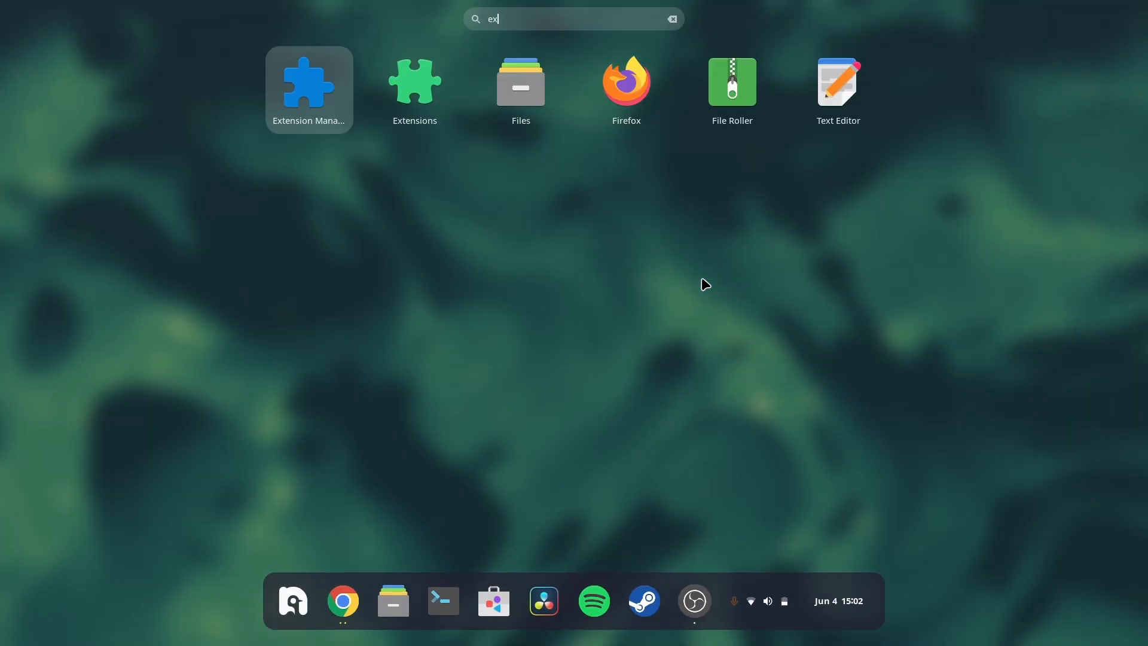
key(Return)
scroll(677, 407, down, 2)
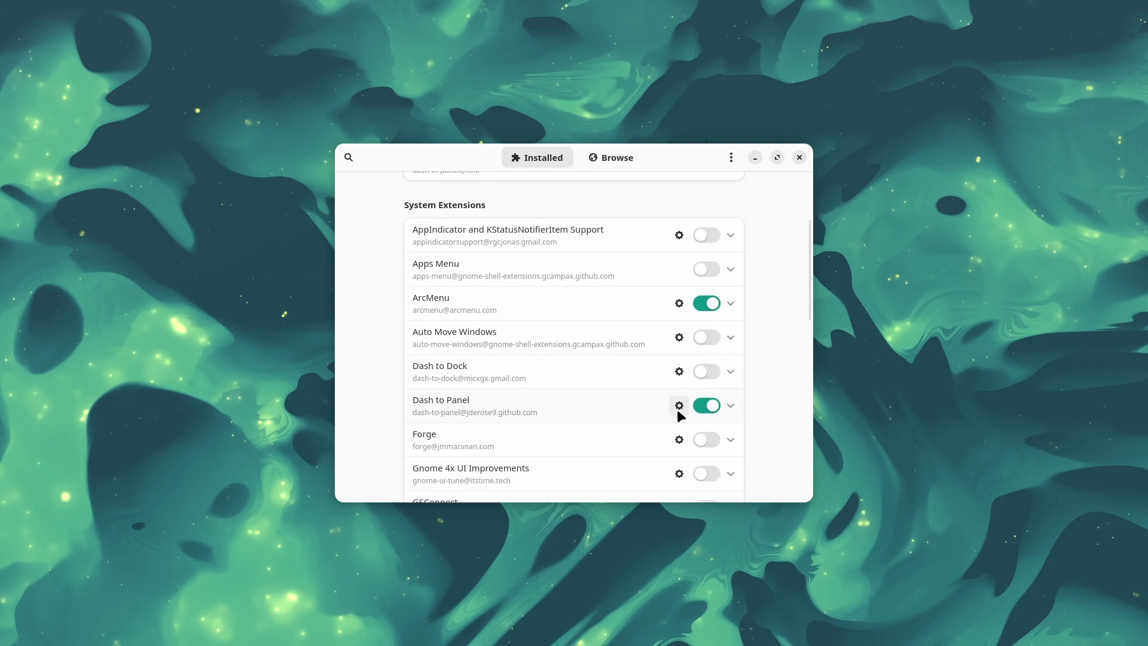
click(677, 406)
Step: Open the Intellihide options, enable 'Only hide the panel when it is obstructed by windows' with Focused windows, and close them
click(701, 263)
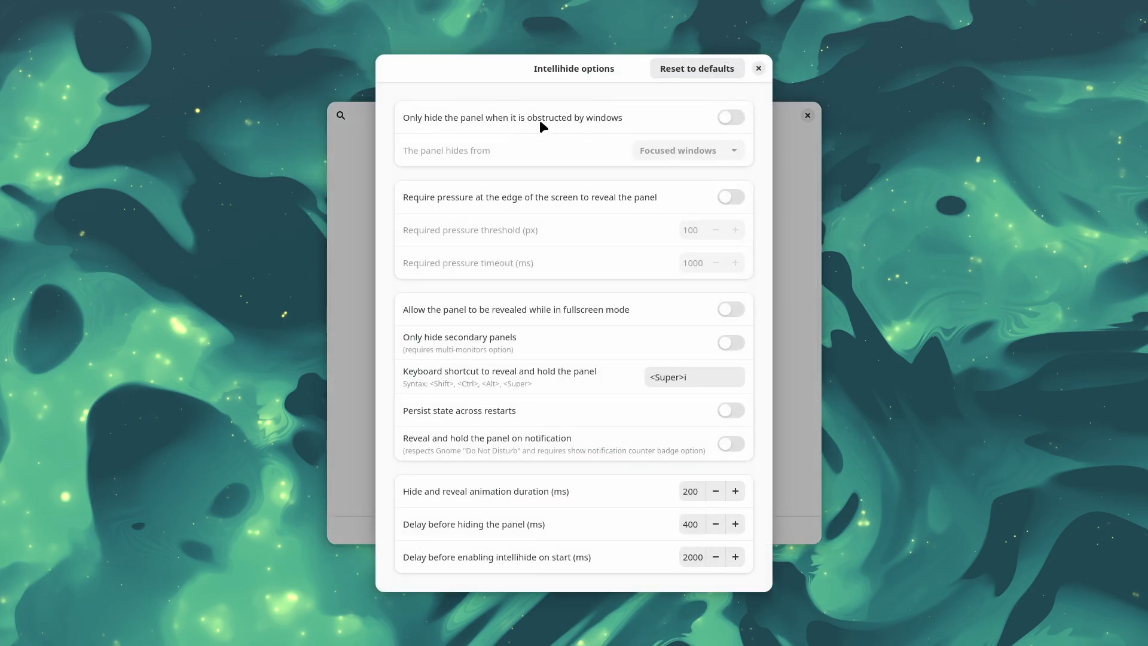
click(731, 116)
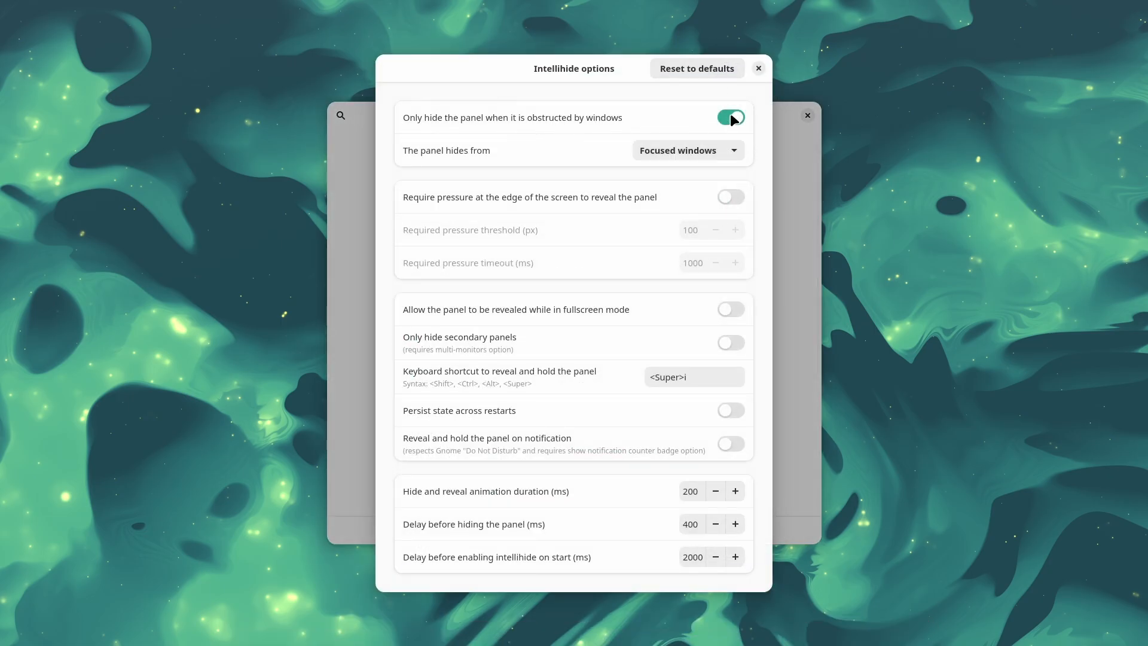
click(669, 150)
click(670, 149)
click(759, 68)
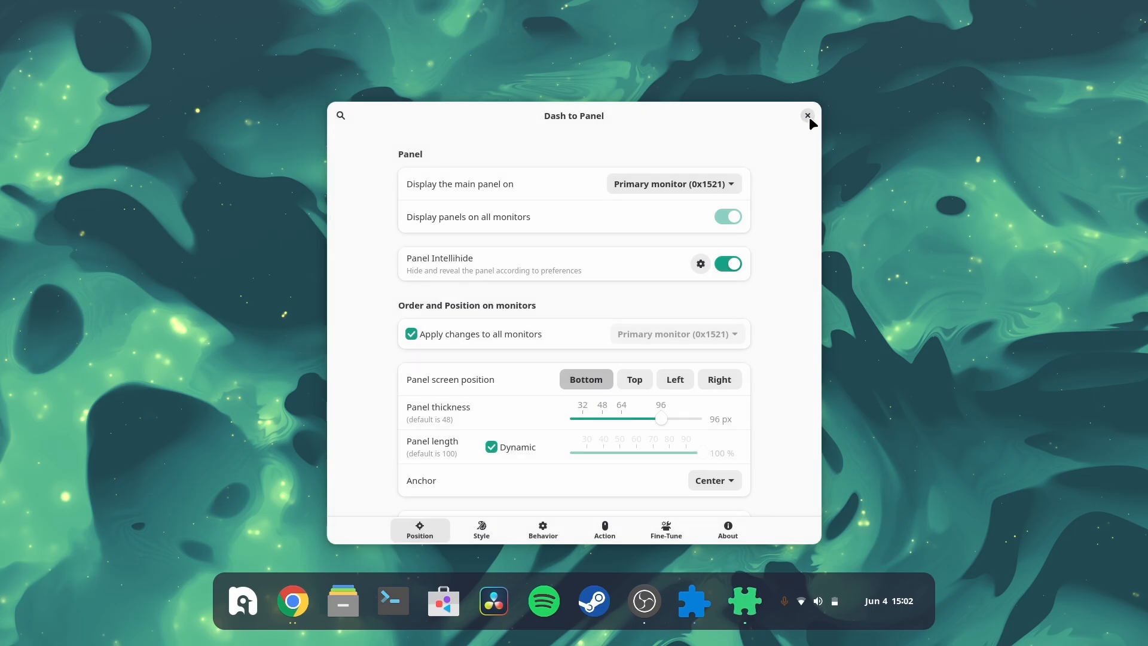
Step: Close the Dash to Panel settings and the Extension Manager window, then check the panel's behaviour on the desktop
click(808, 116)
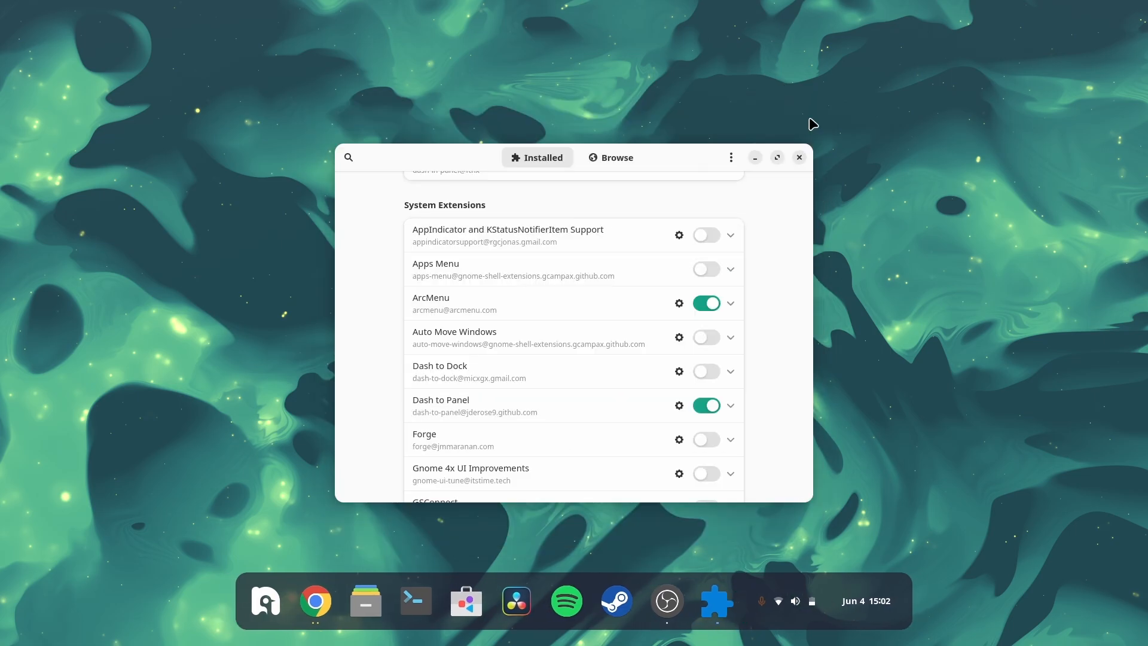
click(799, 157)
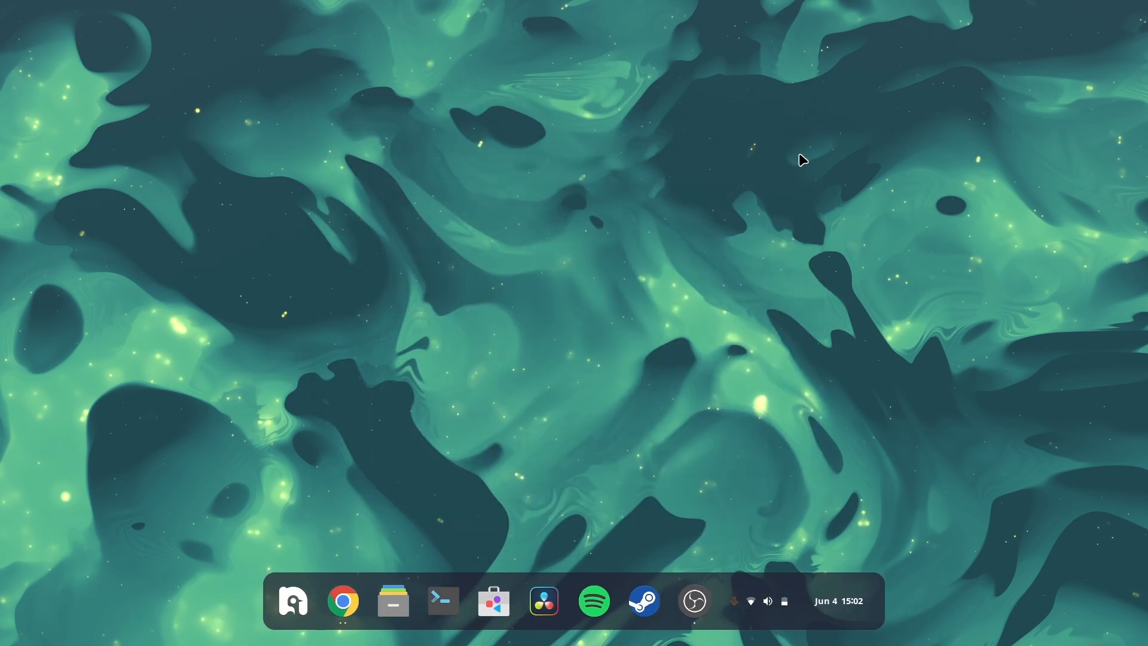
click(781, 595)
click(752, 595)
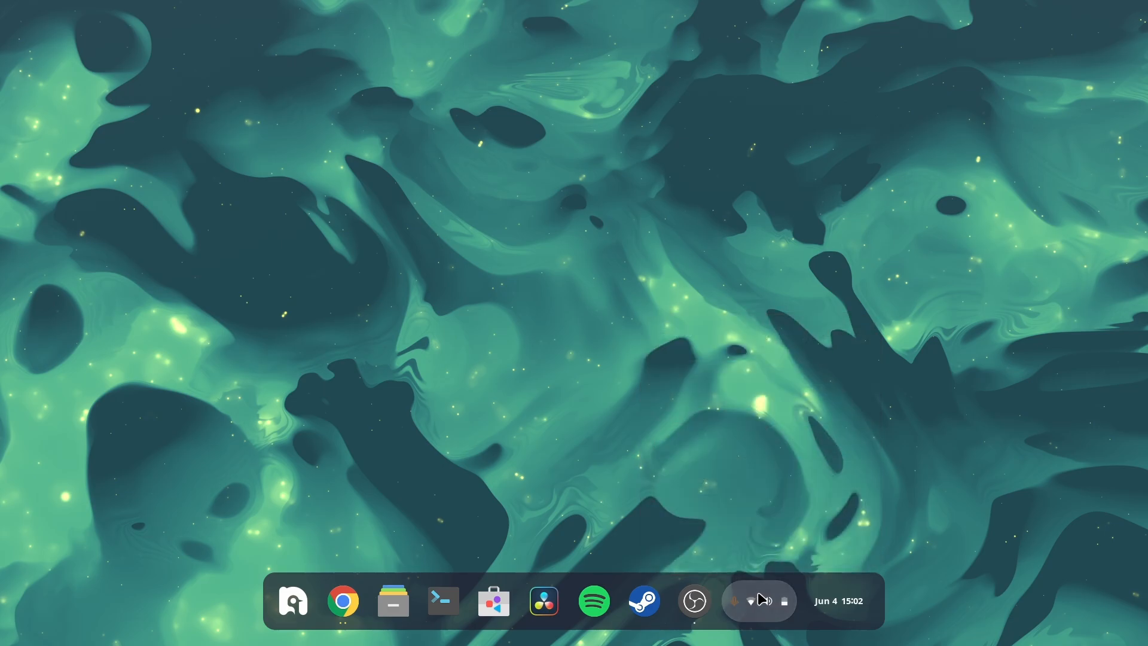
click(824, 604)
click(825, 604)
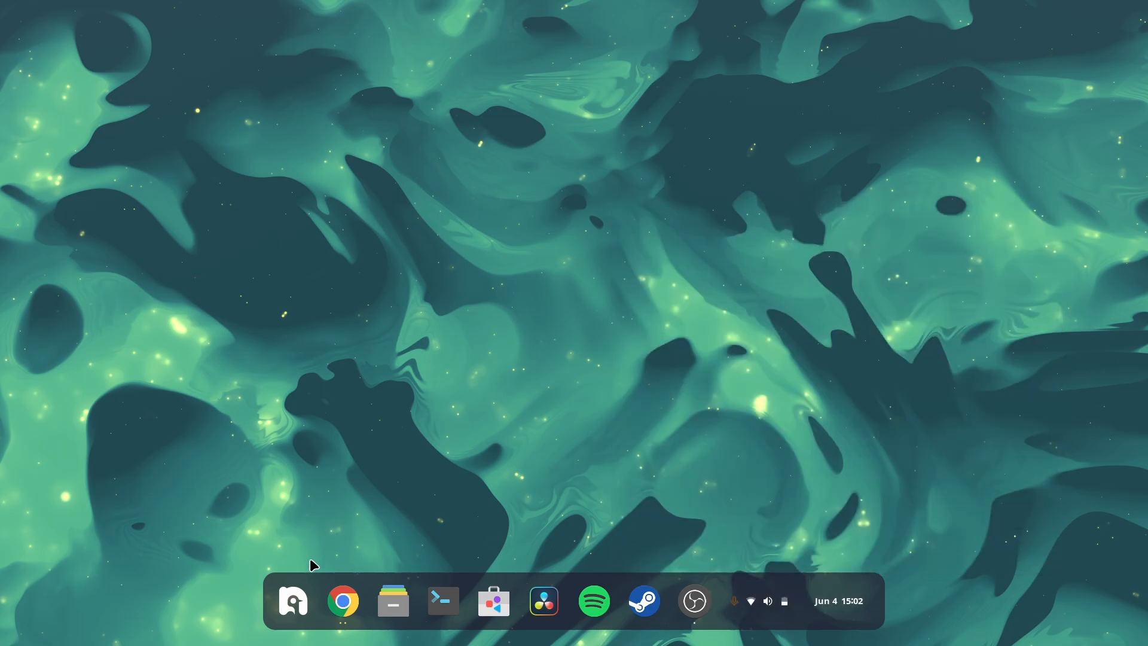
Step: Open the Change Background settings from the desktop's context menu
click(294, 605)
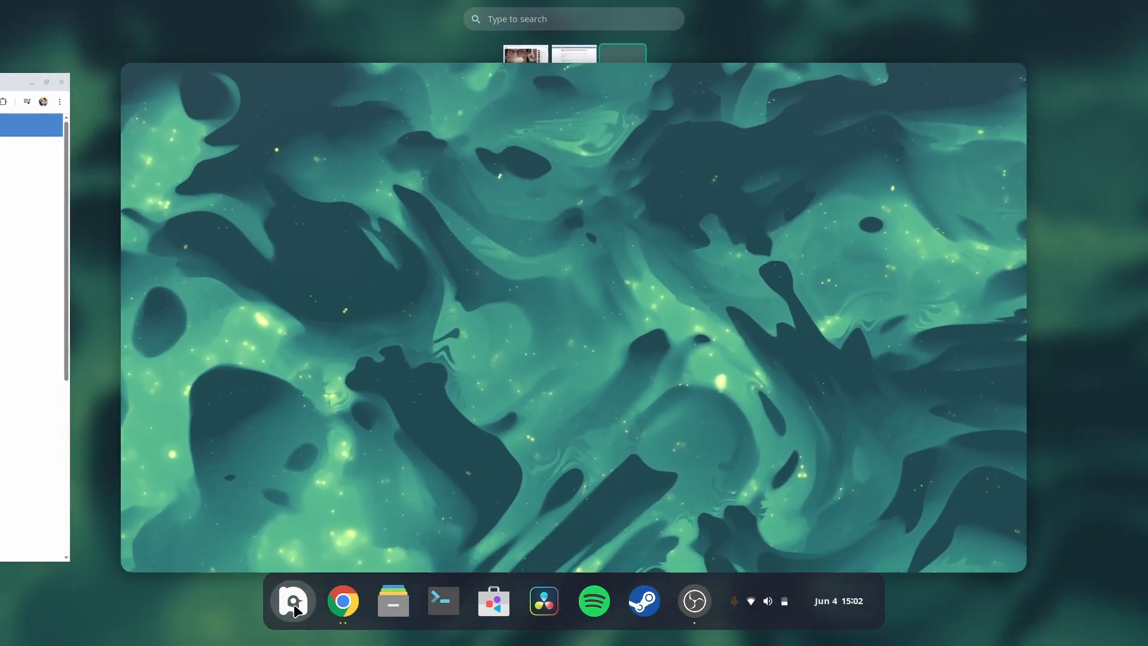
click(365, 468)
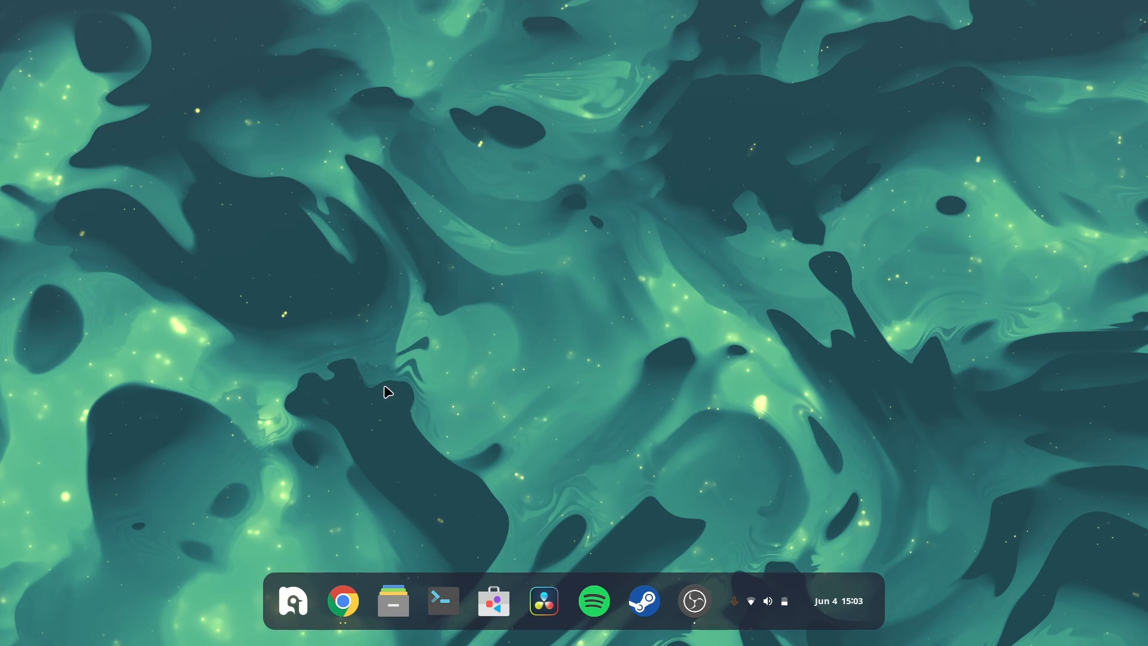
right_click(409, 312)
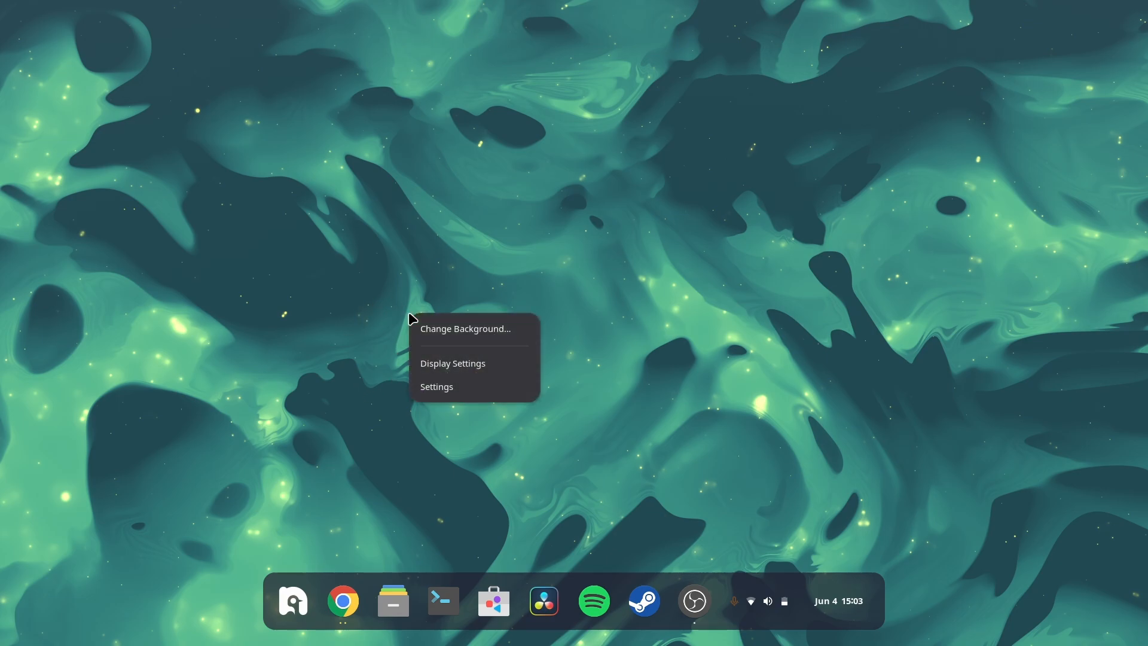
click(792, 284)
right_click(792, 285)
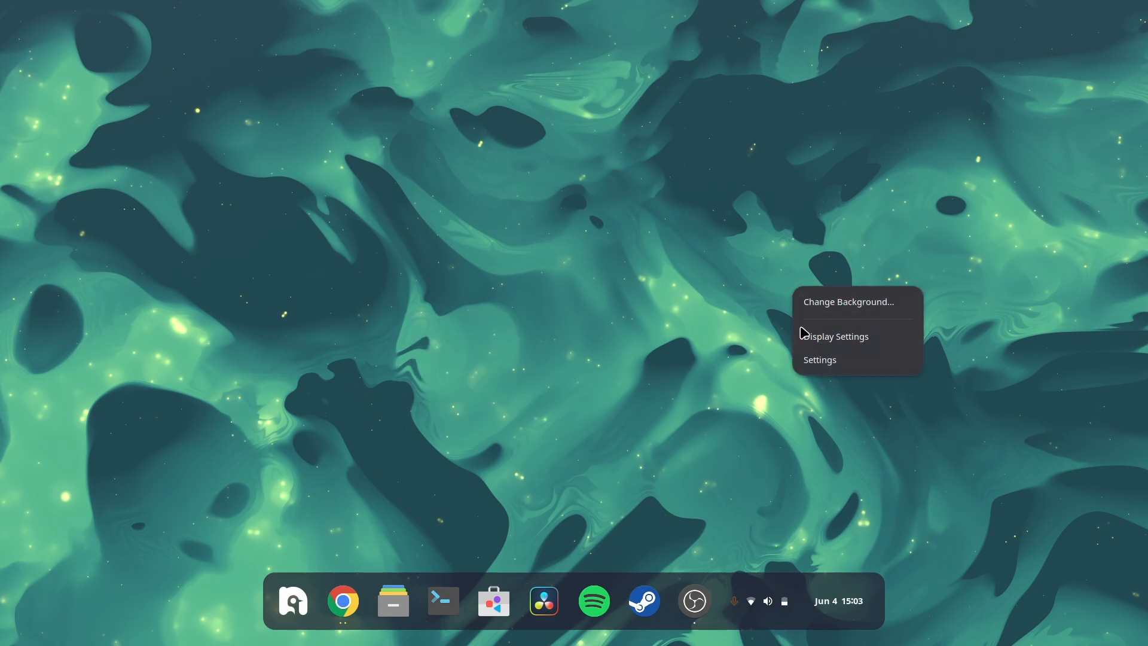
click(832, 308)
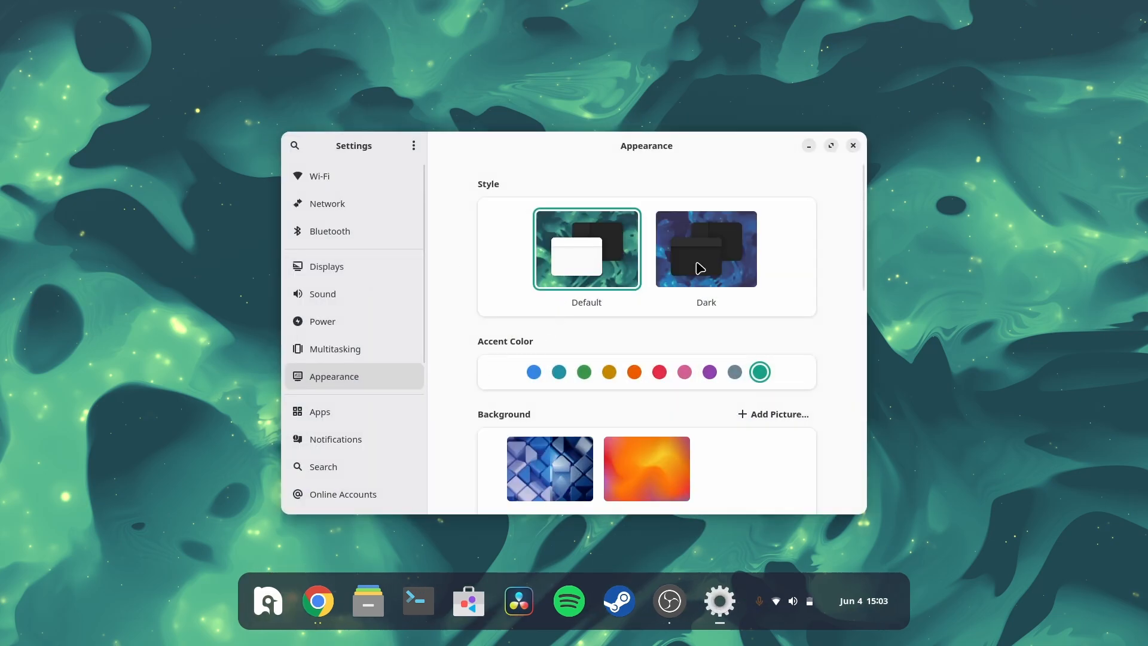
Step: Switch the appearance style to Dark and close the Settings window
click(699, 267)
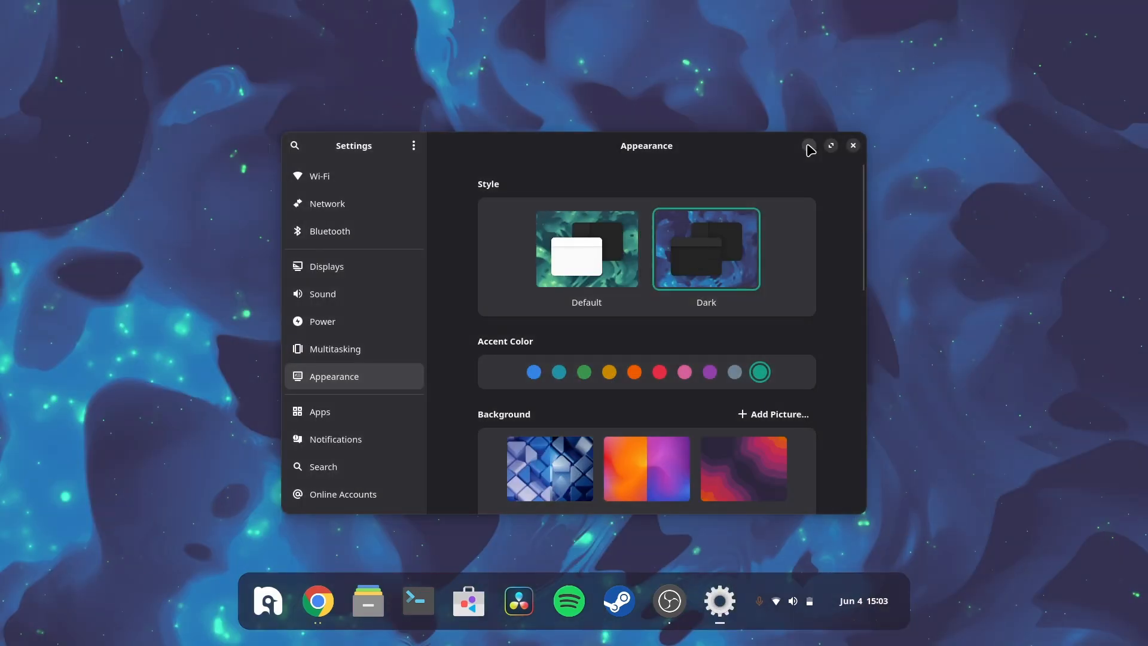
click(809, 146)
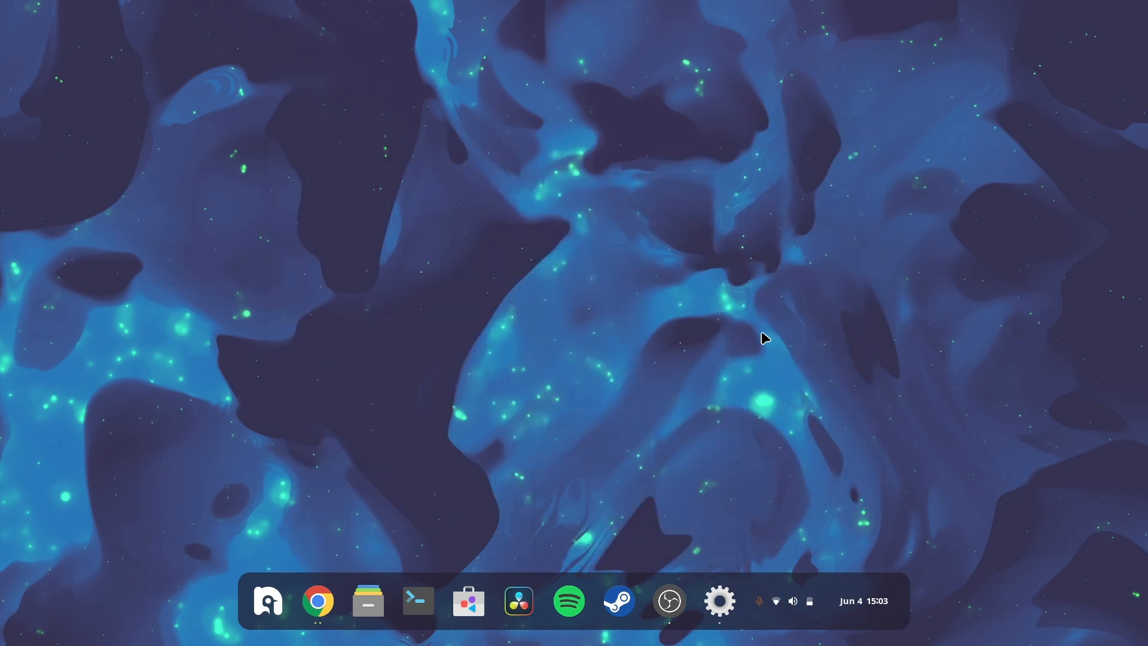
key(super)
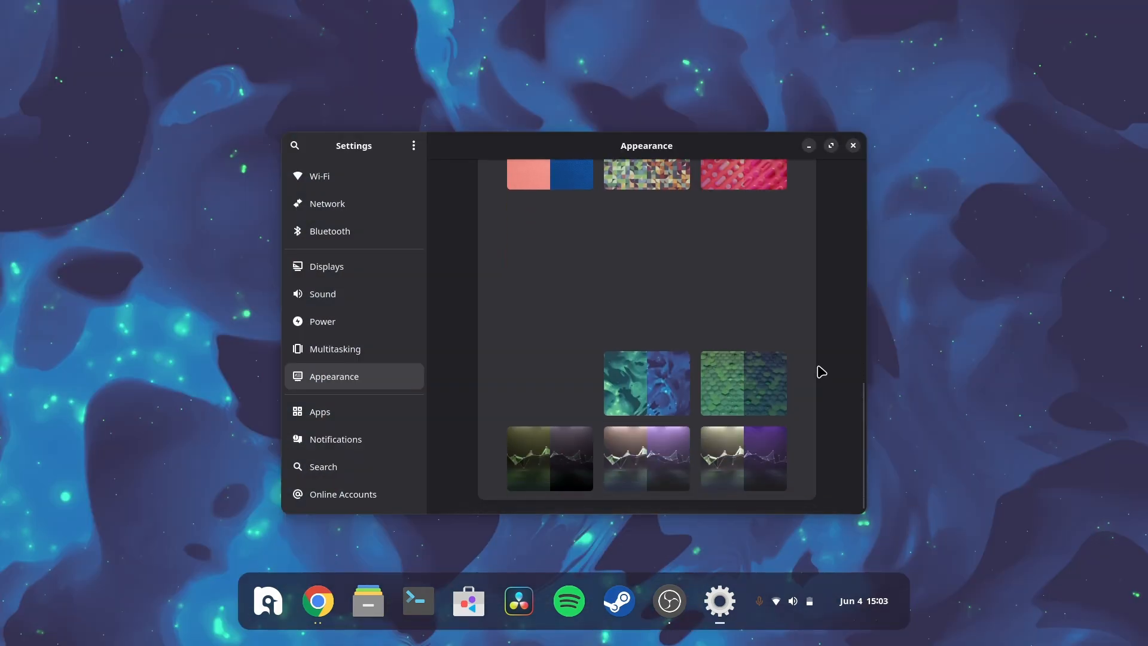
click(854, 146)
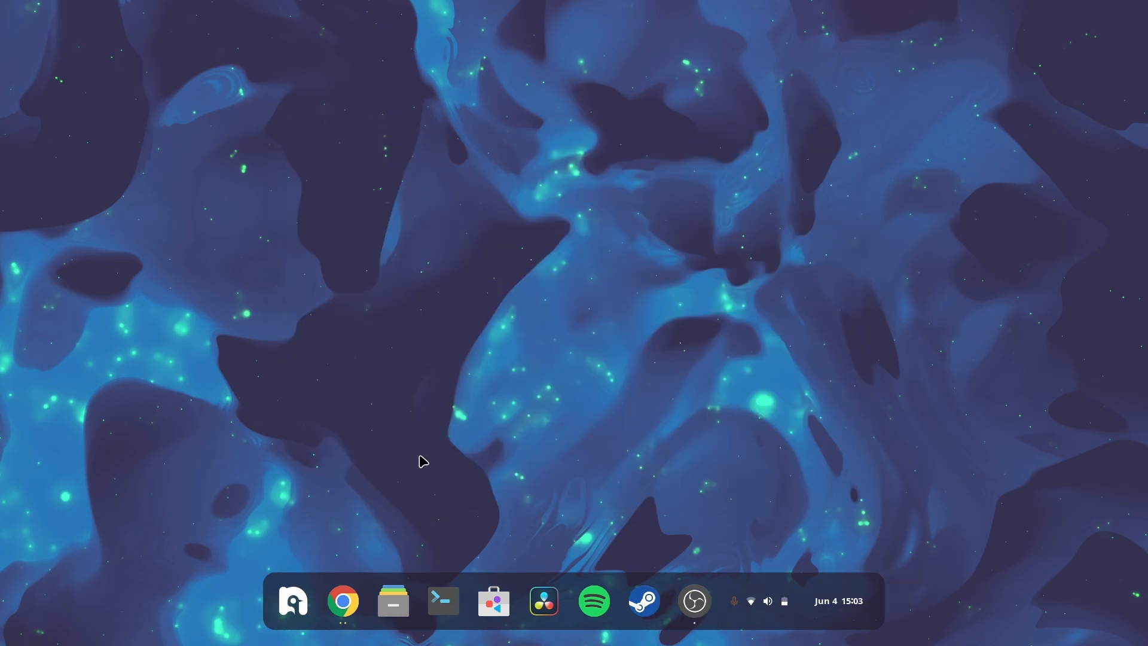
Step: Open Chrome and go to the Wallpapers Google Drive folder via the address bar suggestions for "wall"
click(343, 601)
click(635, 44)
text(wall)
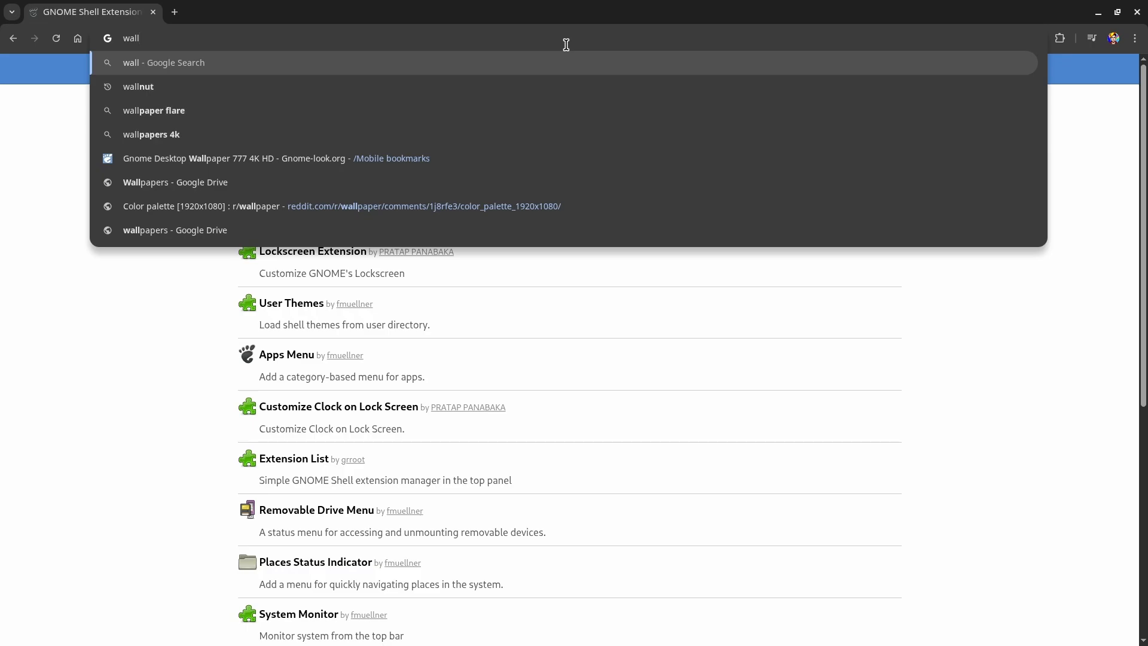
key(Down)
key(Down)
key(Down)
key(Down)
key(Down)
key(Down)
key(Down)
key(Return)
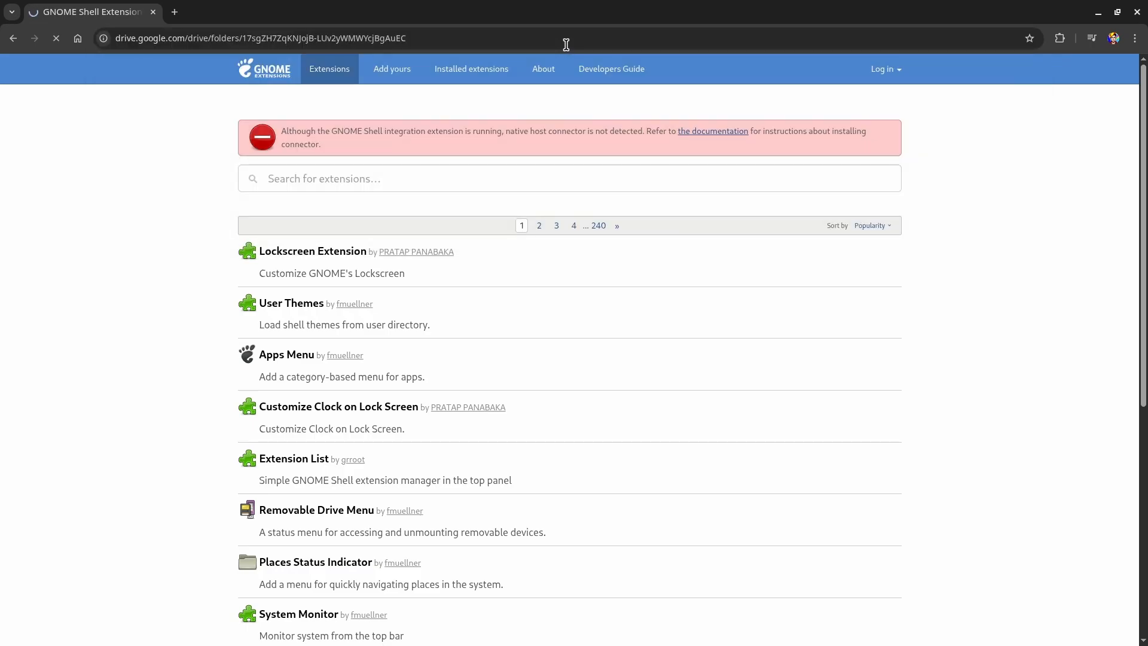
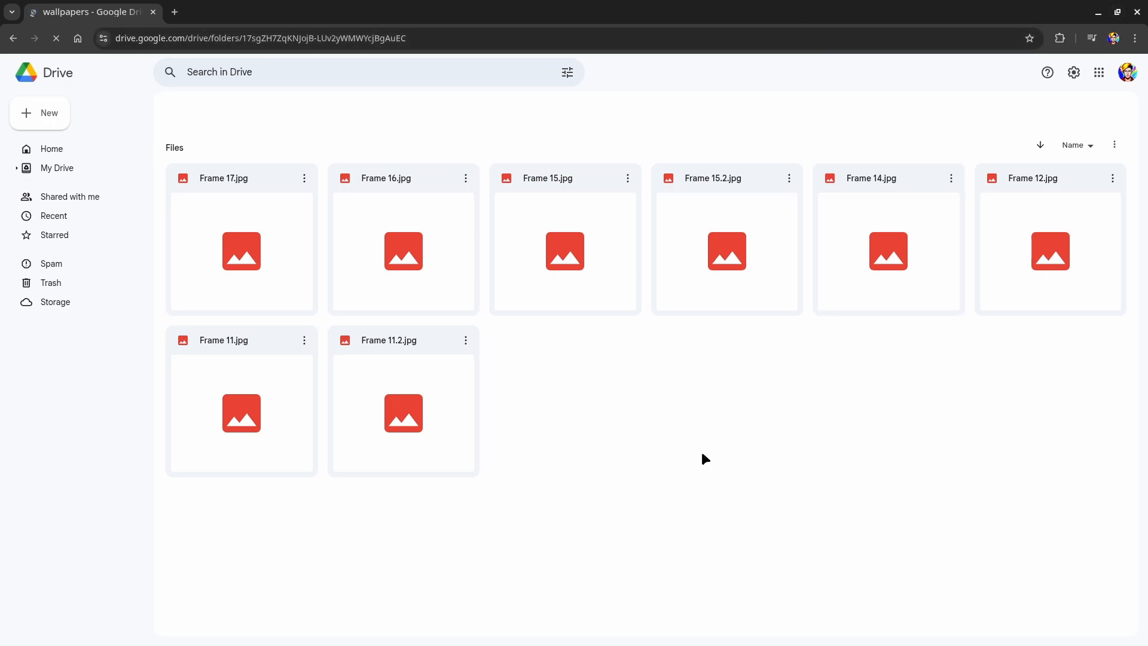
mouse_move(697, 645)
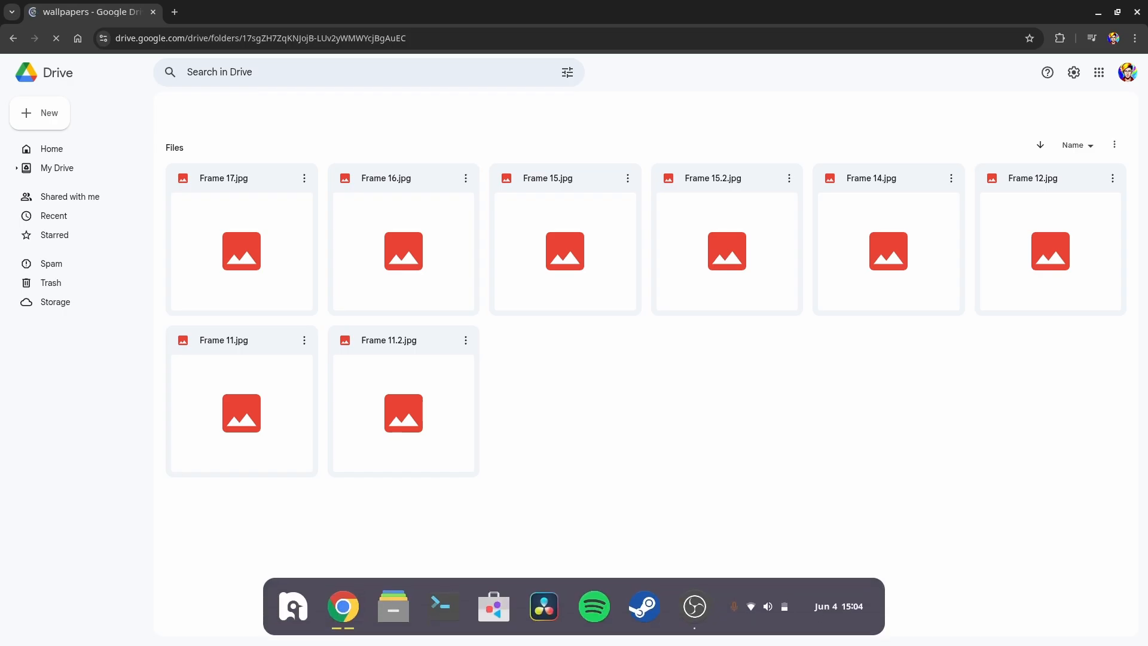
click(759, 601)
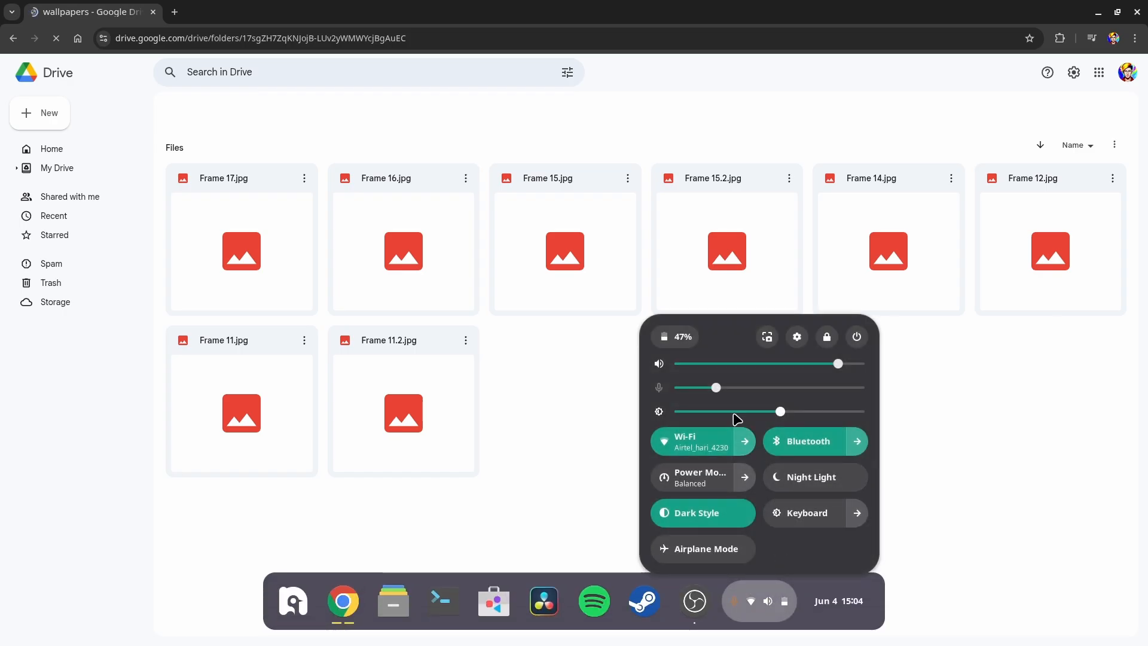
click(596, 387)
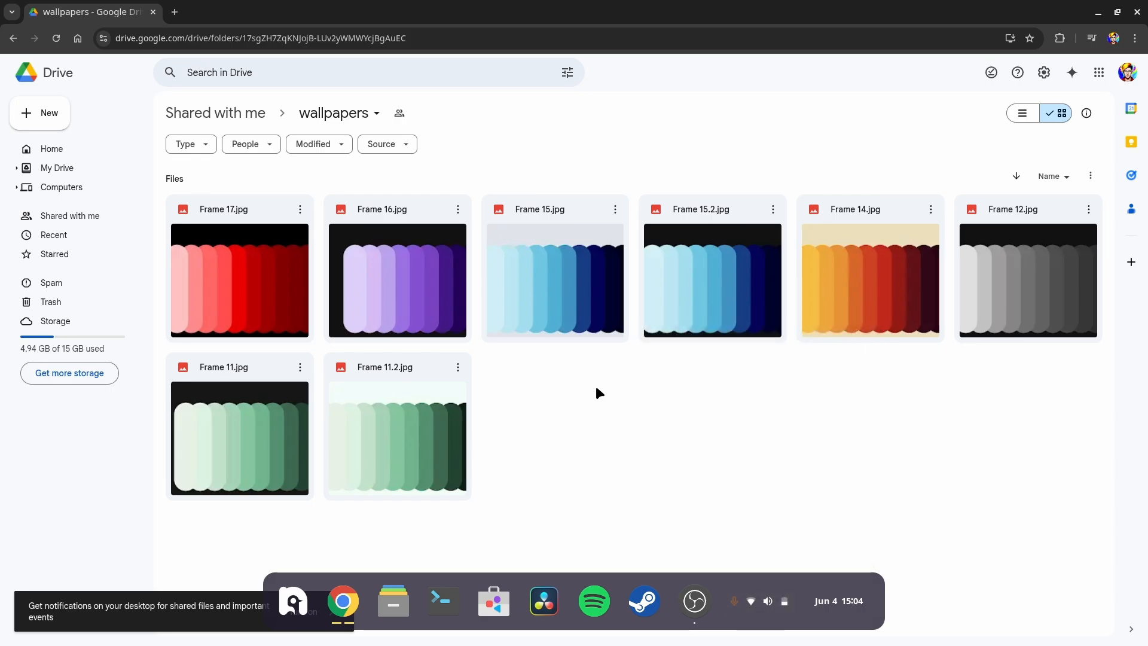
key(ctrl+alt+Right)
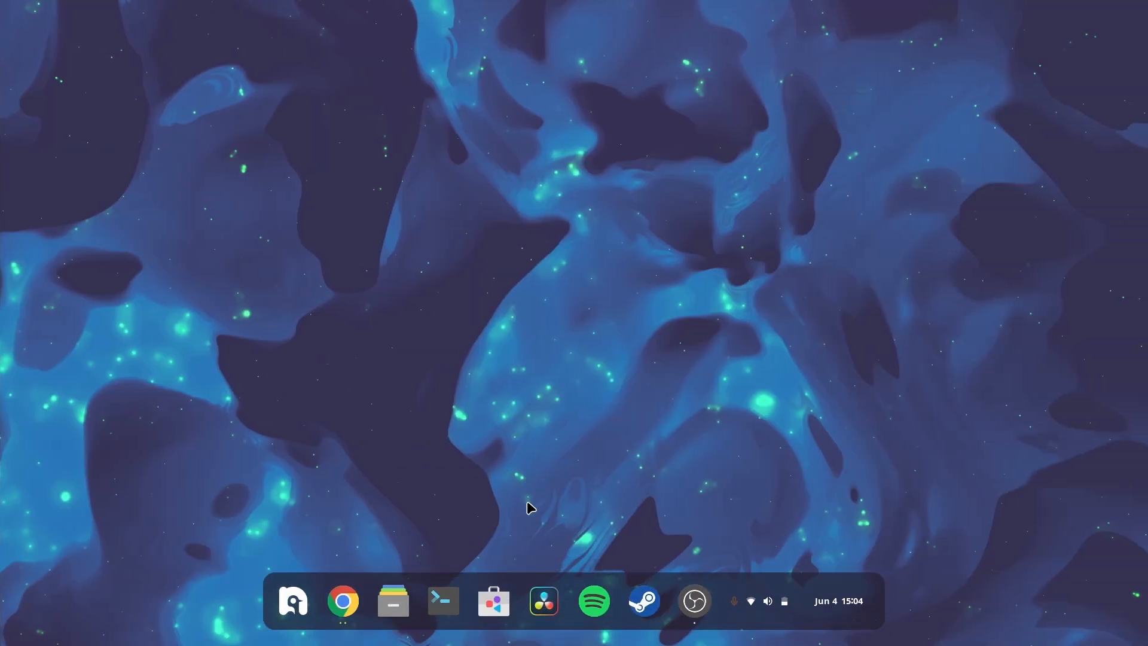
key(ctrl+alt+Left)
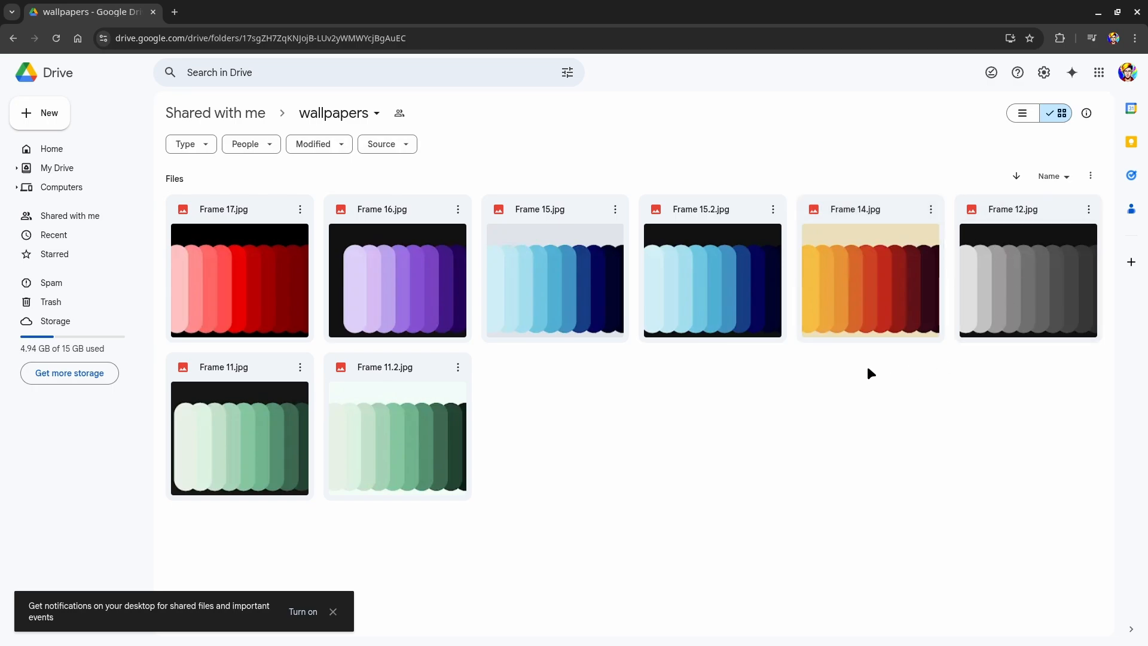
Step: Download Frame 14.jpg and Frame 15.jpg from the wallpapers Drive folder
click(931, 209)
click(949, 261)
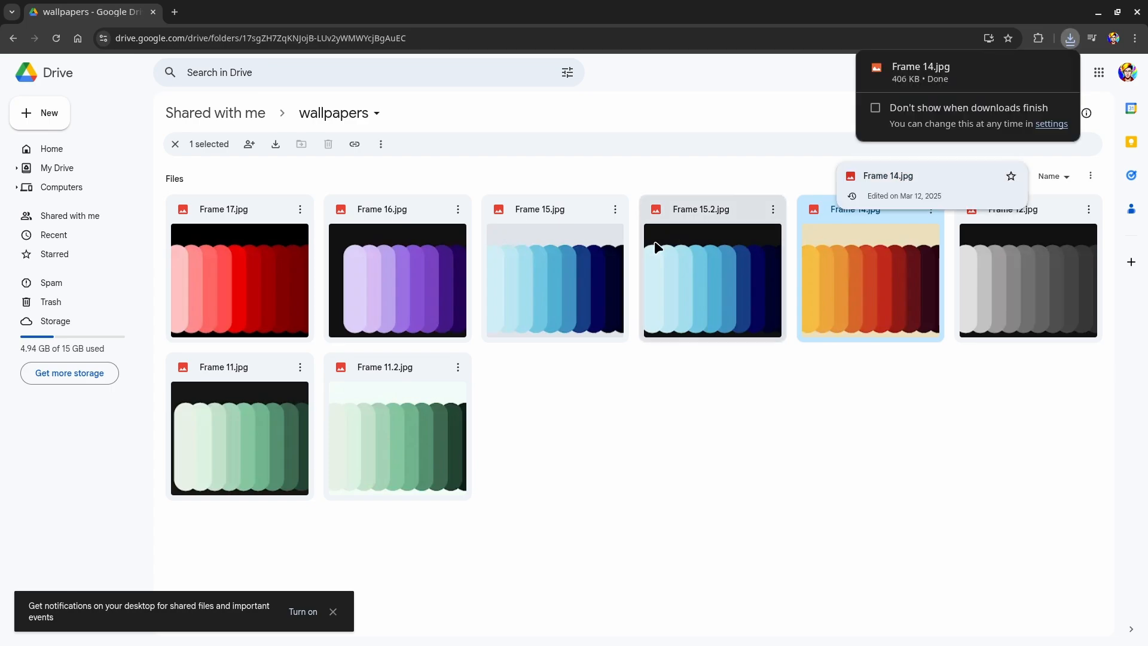
click(613, 212)
click(615, 210)
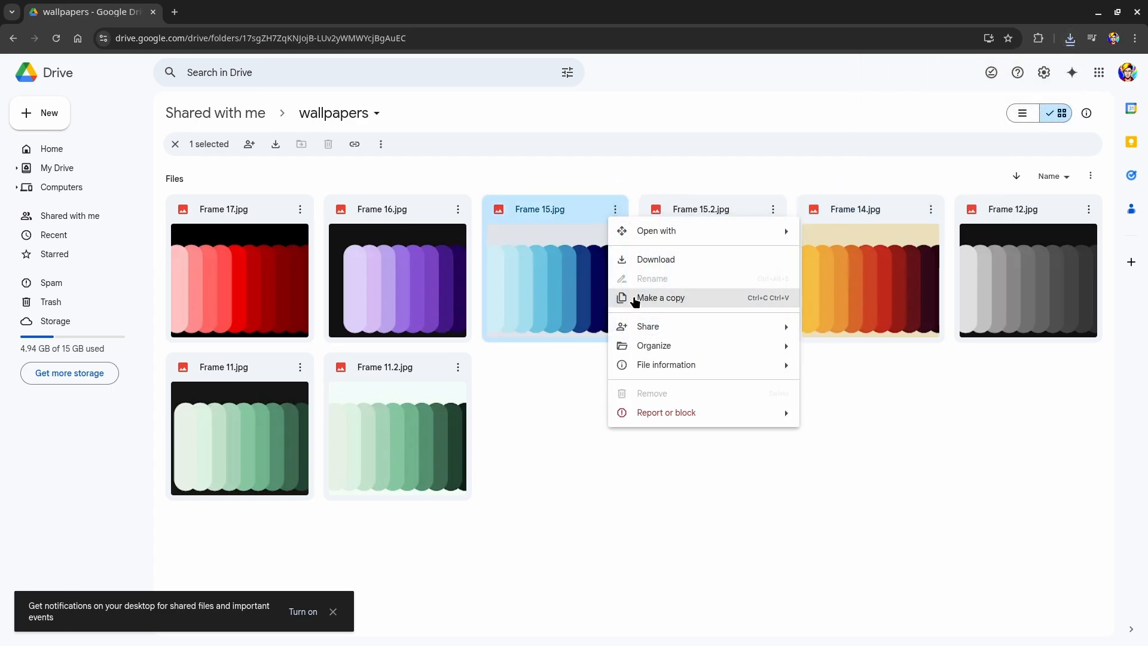
click(645, 260)
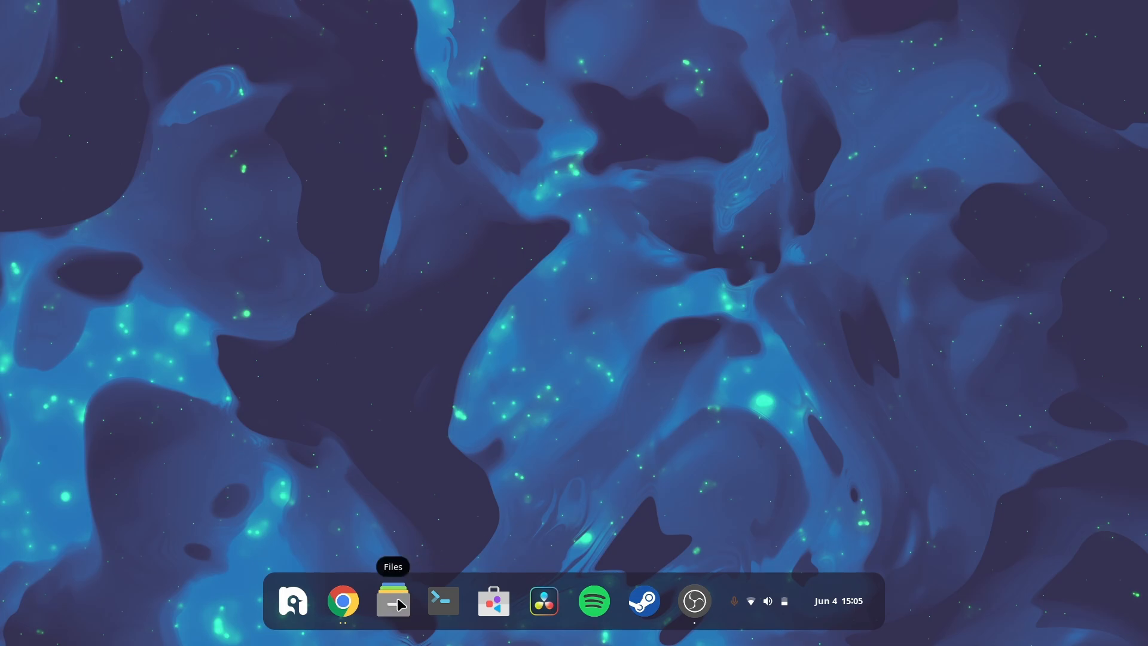
Step: Open the Files app and go to the Downloads folder
click(396, 602)
drag(405, 609, 479, 407)
key(super)
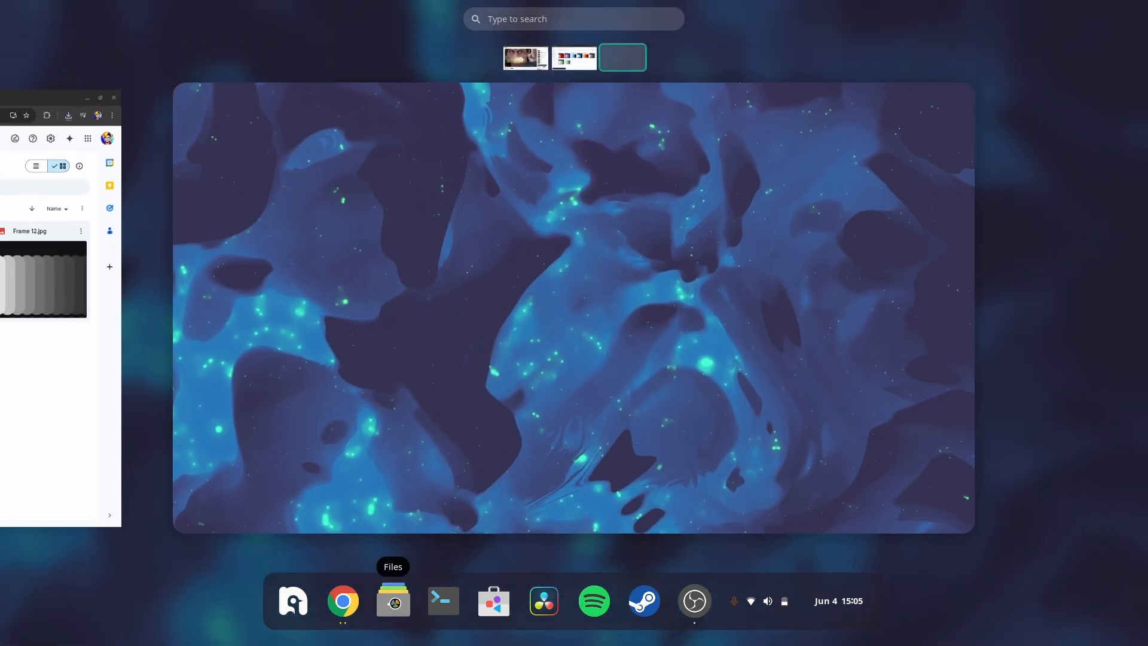
mouse_move(395, 604)
mouse_down()
mouse_move(469, 350)
mouse_move(464, 431)
mouse_move(384, 607)
mouse_move(393, 591)
mouse_up()
click(485, 428)
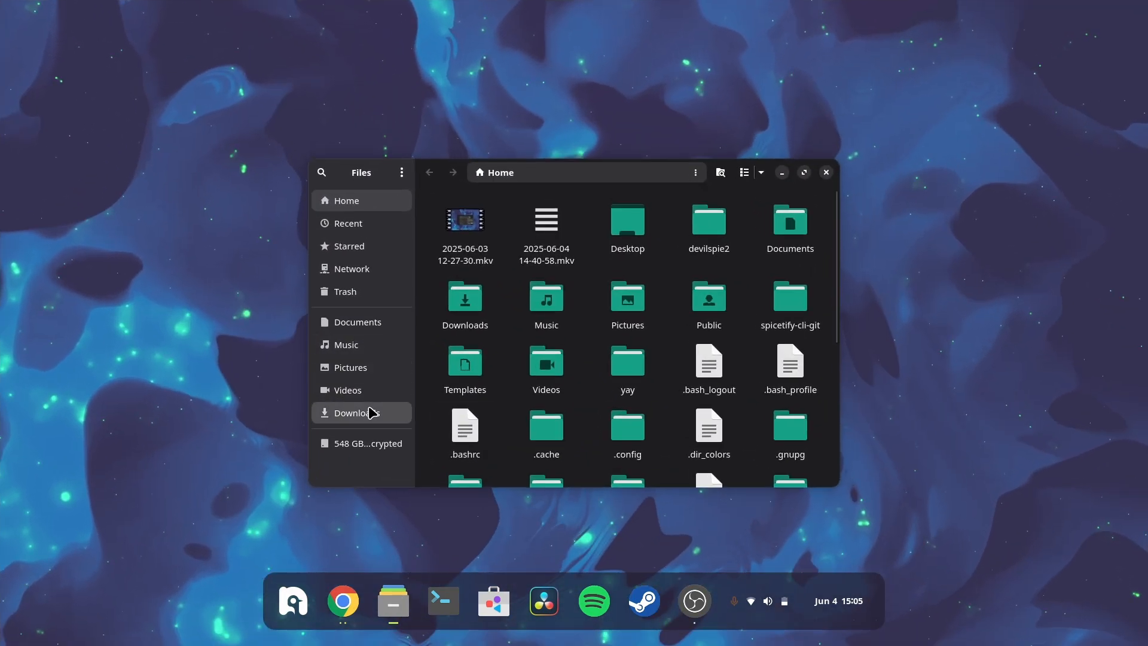
click(371, 412)
Step: Set Frame 14.jpg as the desktop background and close the Files window
right_click(544, 216)
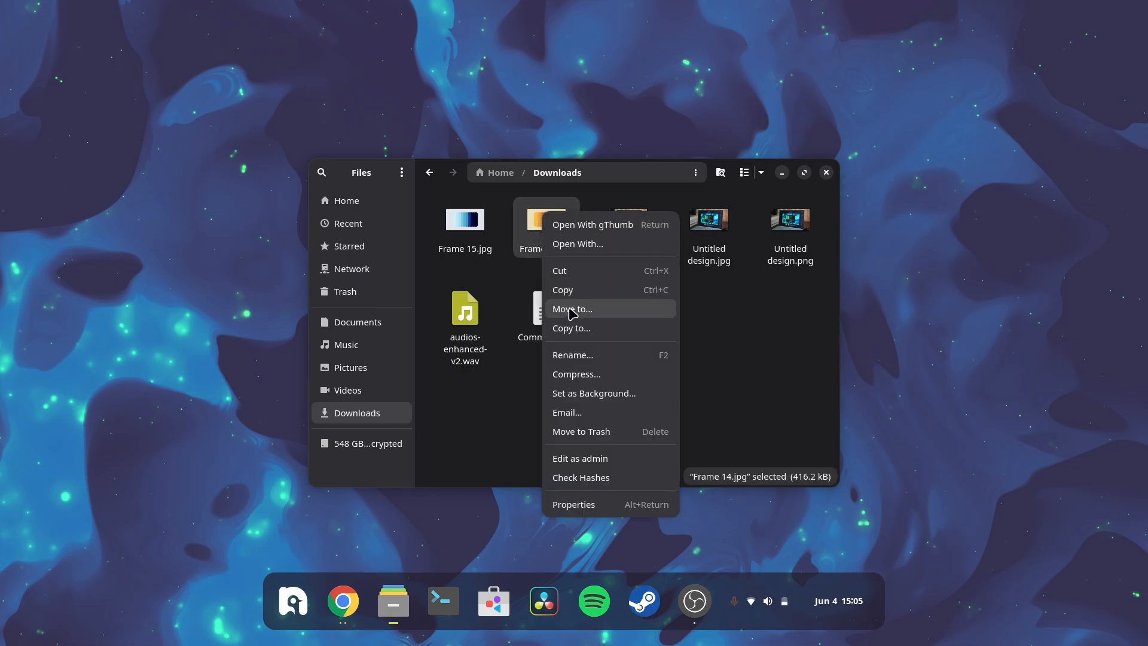
click(565, 393)
click(692, 246)
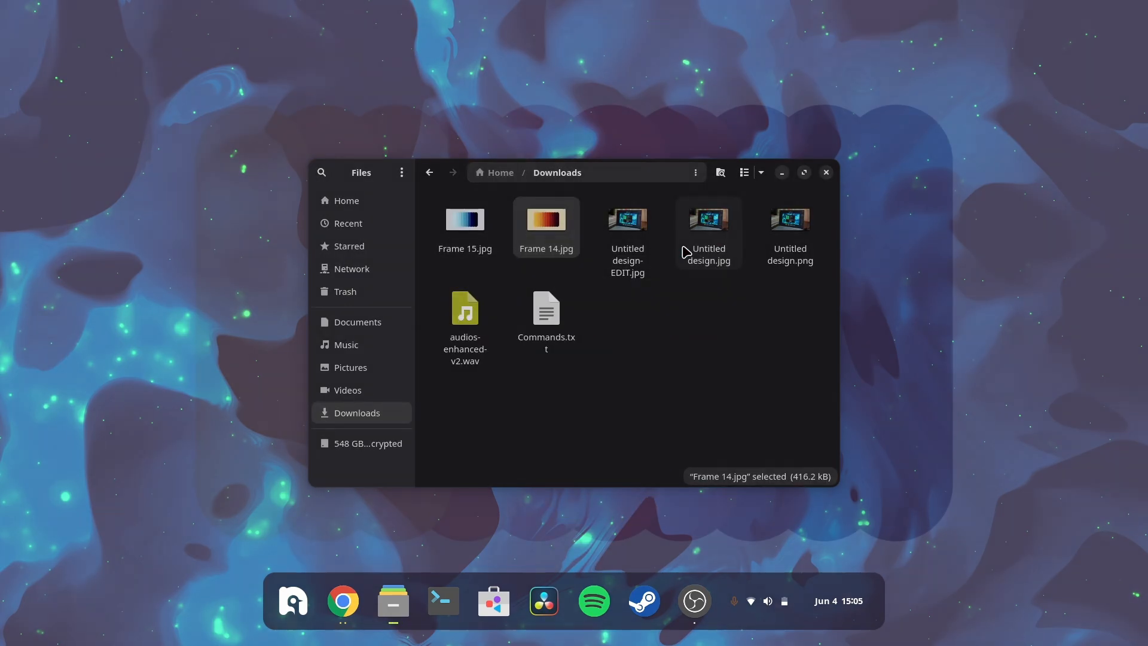
click(827, 172)
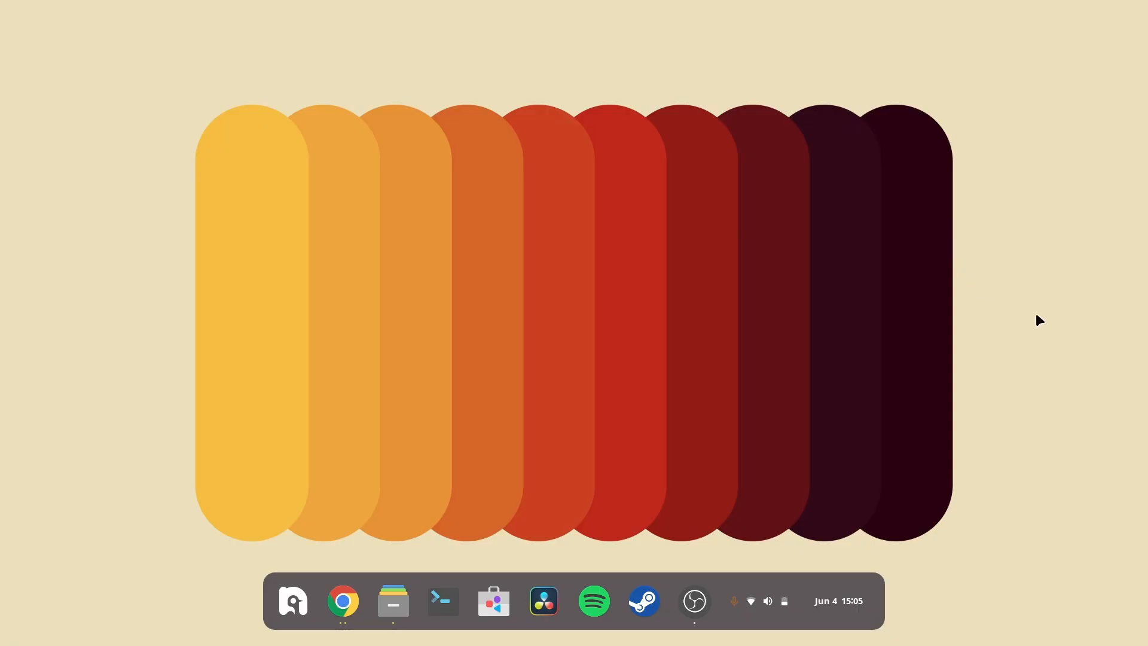
Step: Open ArcMenu settings and change the menu button icon to the Ubuntu distro logo
right_click(292, 600)
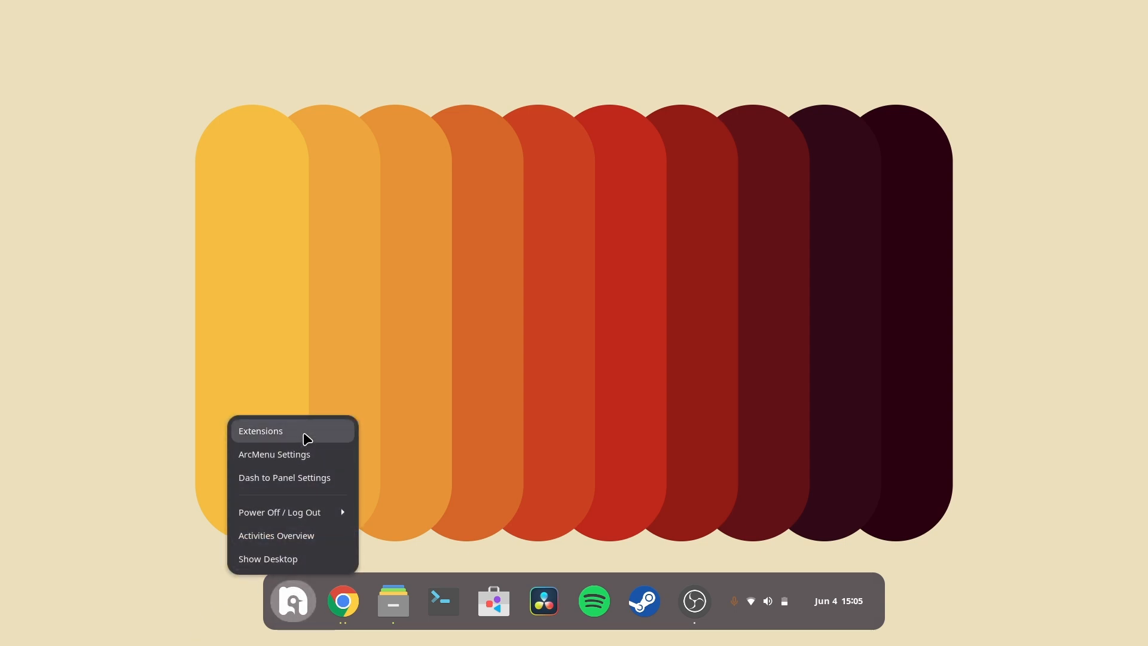
click(288, 461)
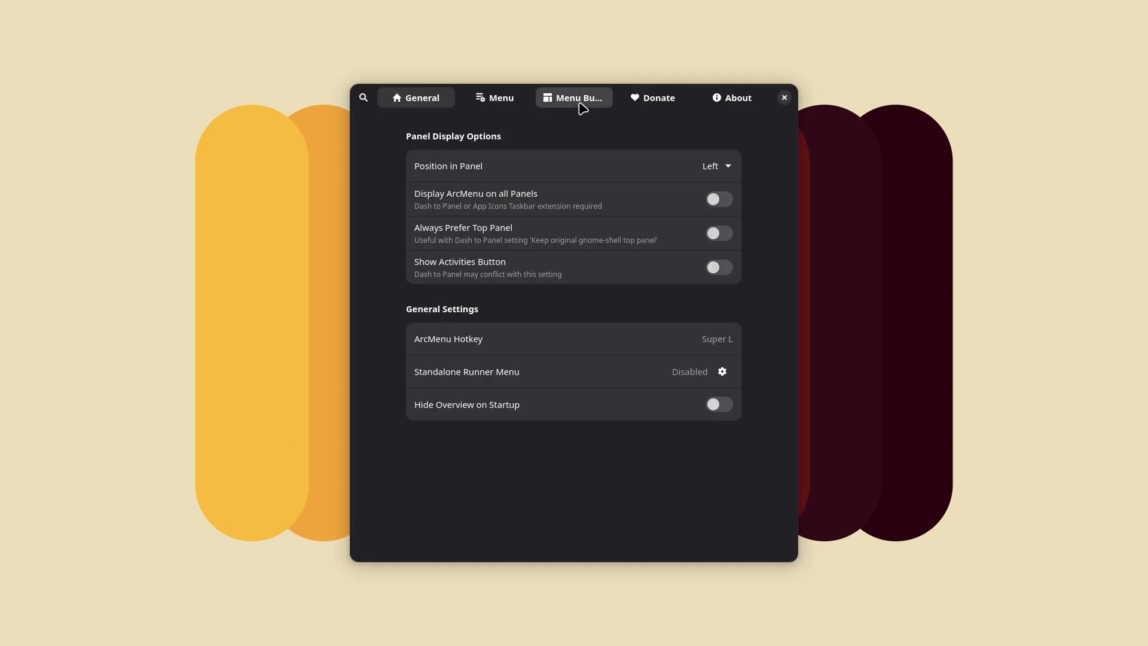
click(579, 107)
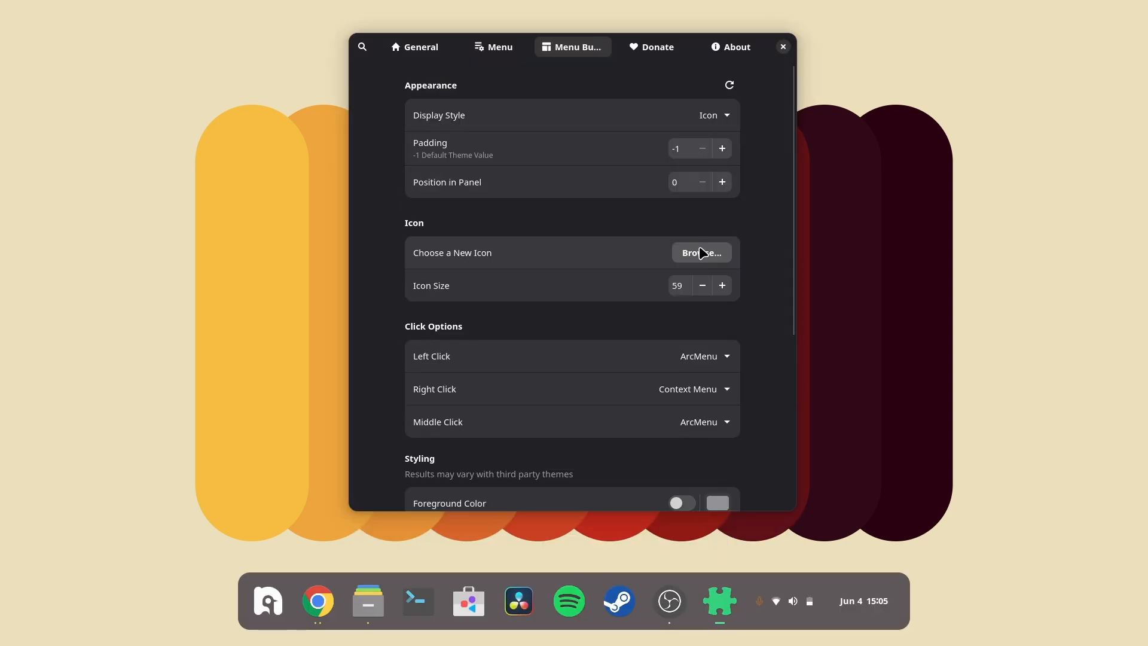
click(703, 253)
click(476, 260)
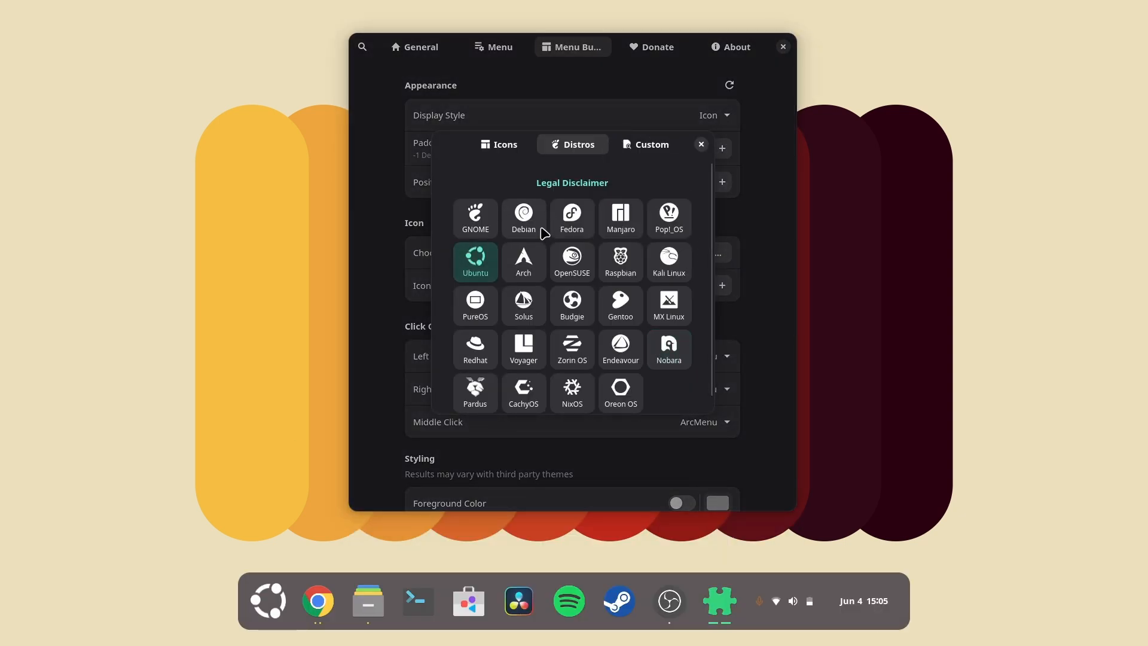
click(702, 145)
Step: Reduce the menu button icon size to 56 and close the ArcMenu settings
click(703, 286)
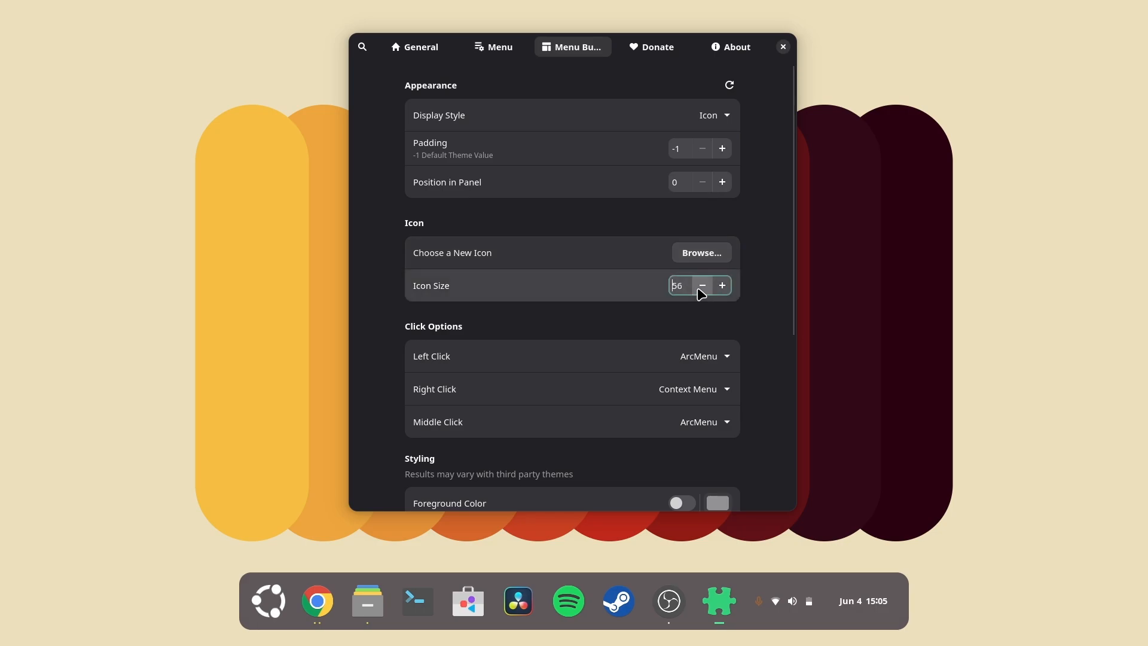
click(702, 287)
click(702, 287)
click(703, 287)
click(702, 286)
click(783, 47)
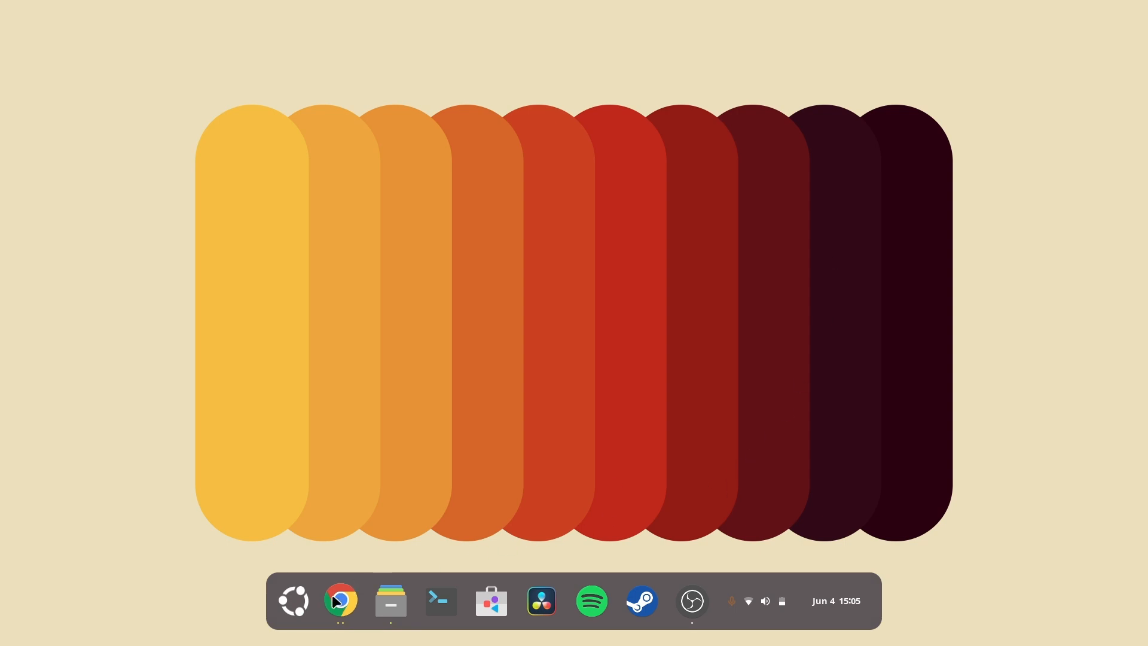
Step: Open Extension Manager and review the Dash to Panel settings, then close both windows
right_click(304, 604)
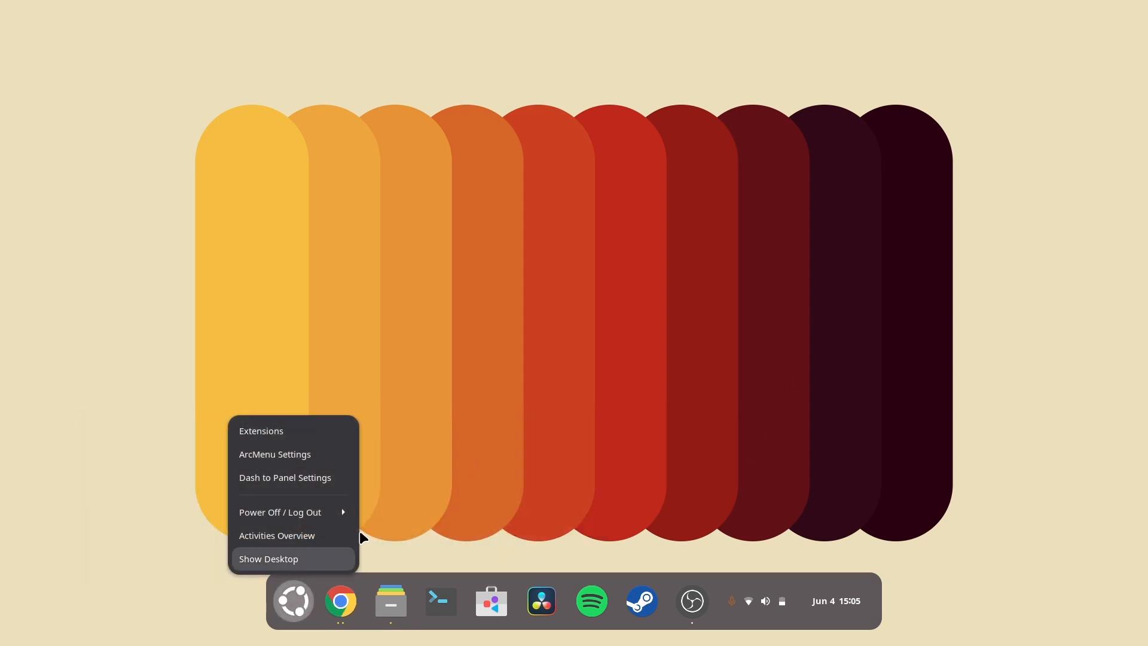
click(436, 518)
key(super)
text(ex)
key(Return)
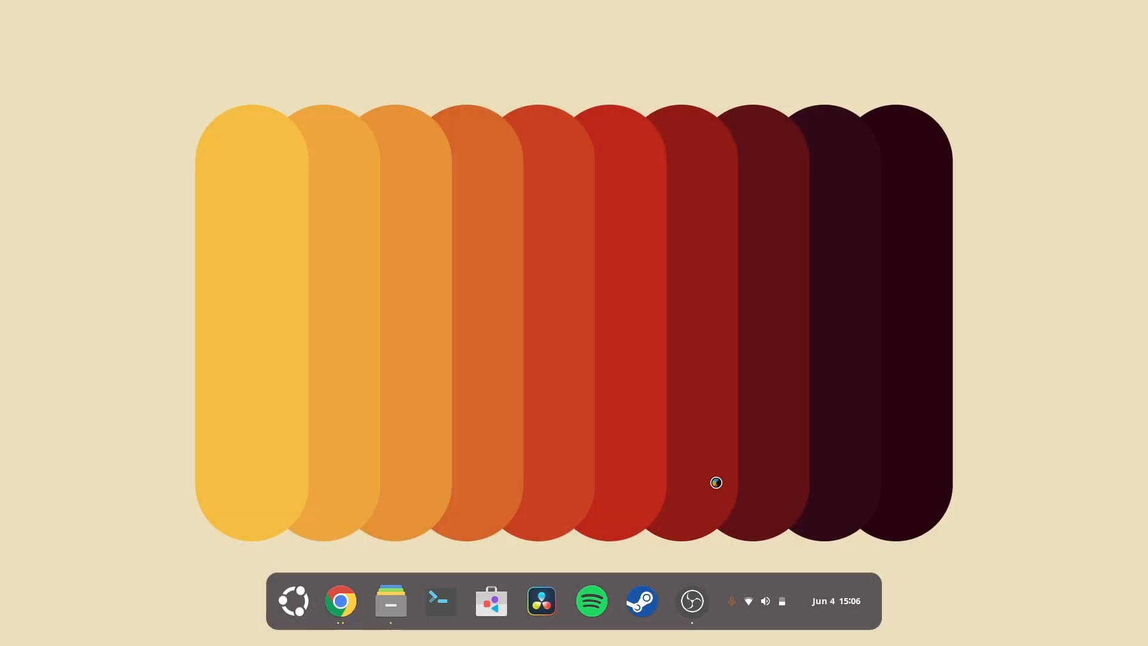
scroll(661, 346, down, 3)
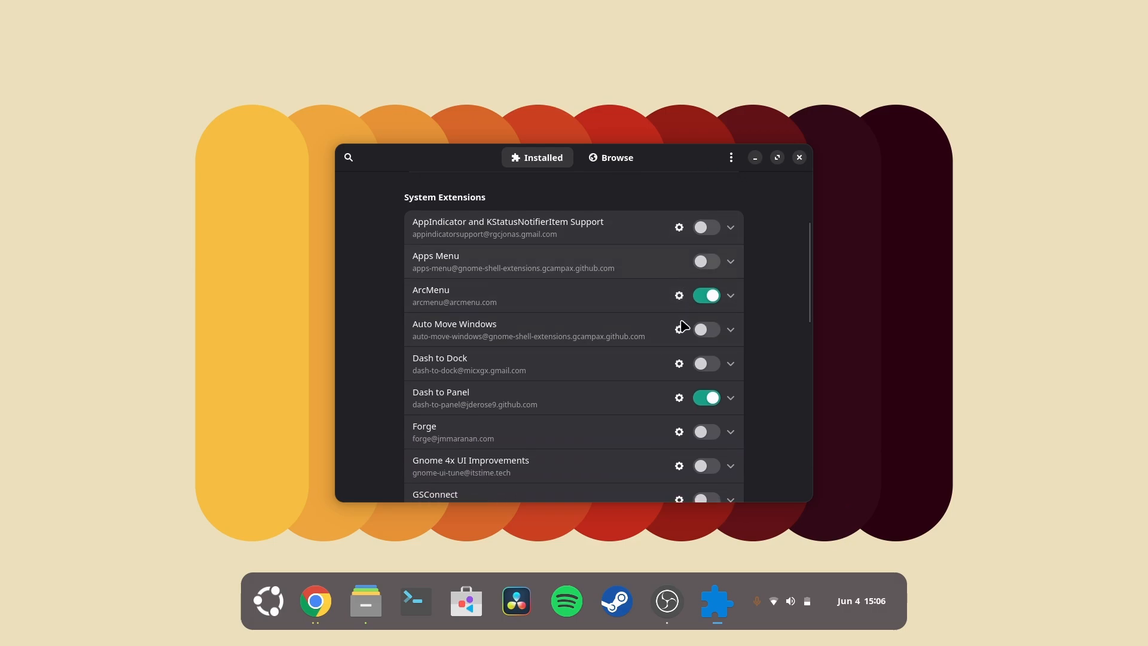
click(680, 402)
scroll(409, 431, down, 5)
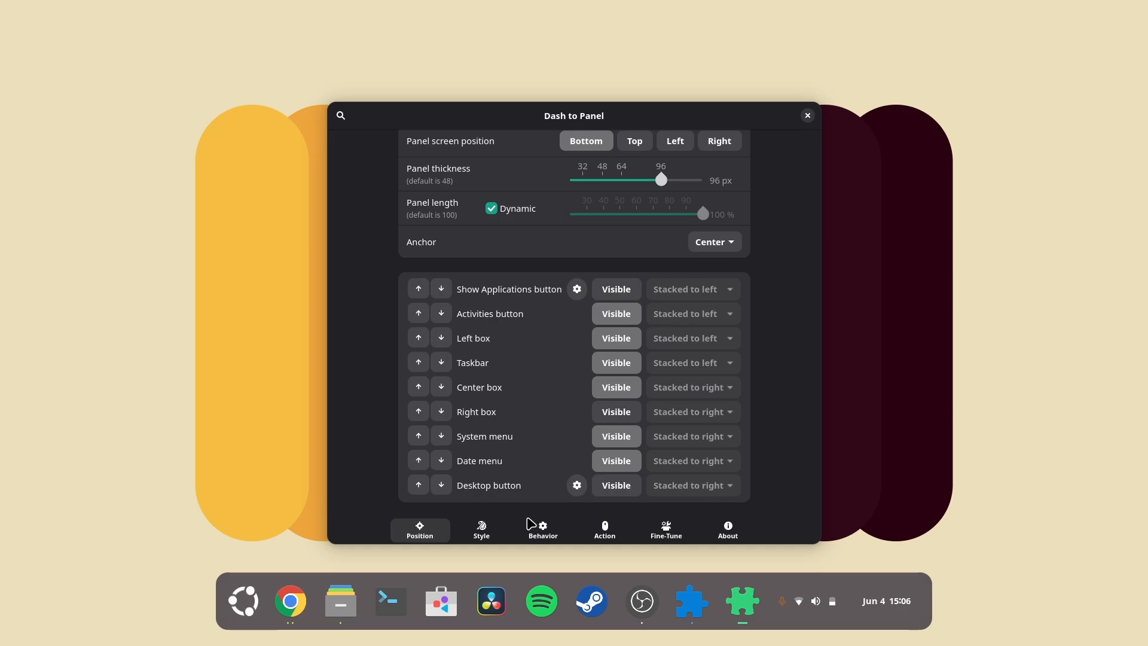
click(808, 115)
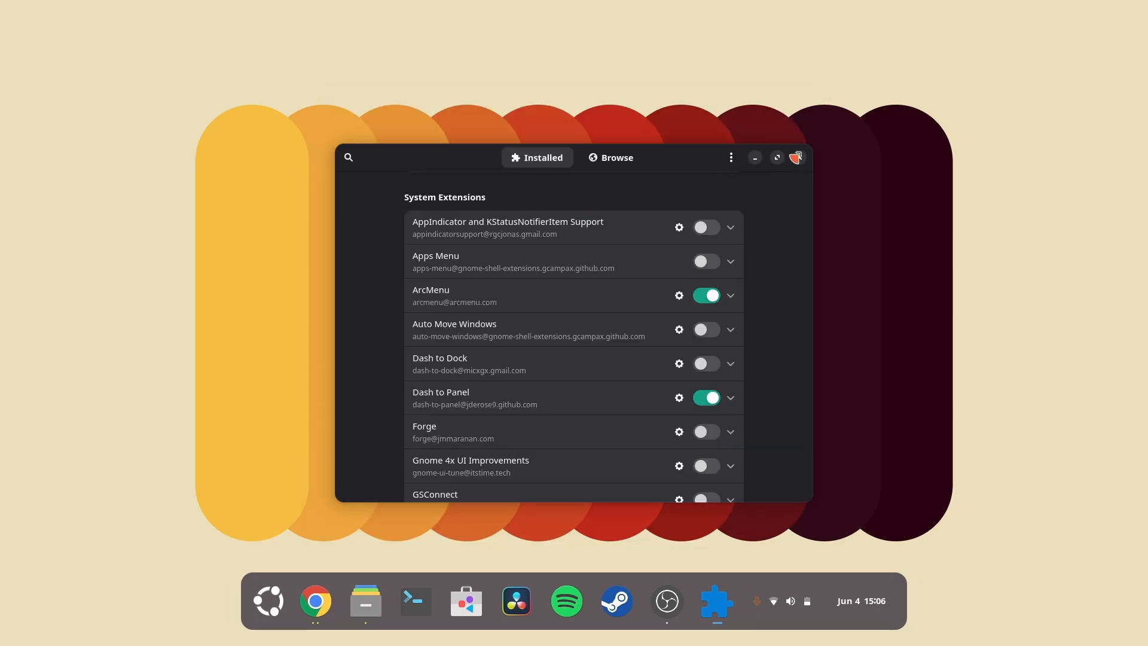
click(798, 156)
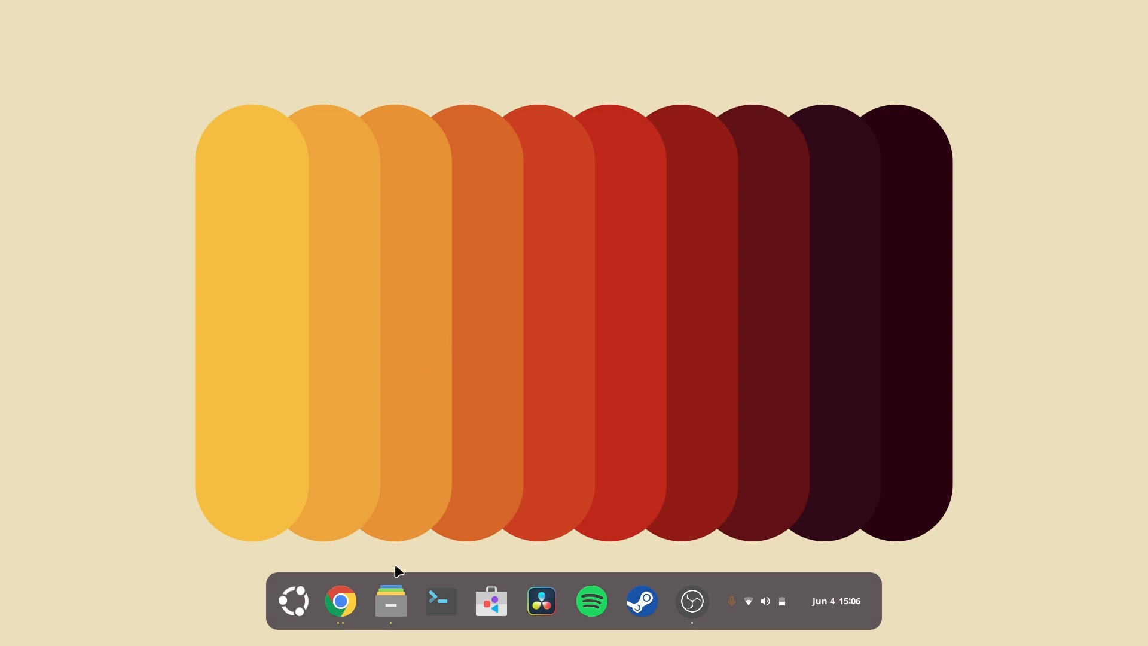
Step: Open Frame 14.jpg from the Downloads folder in gThumb
mouse_move(389, 600)
click(422, 500)
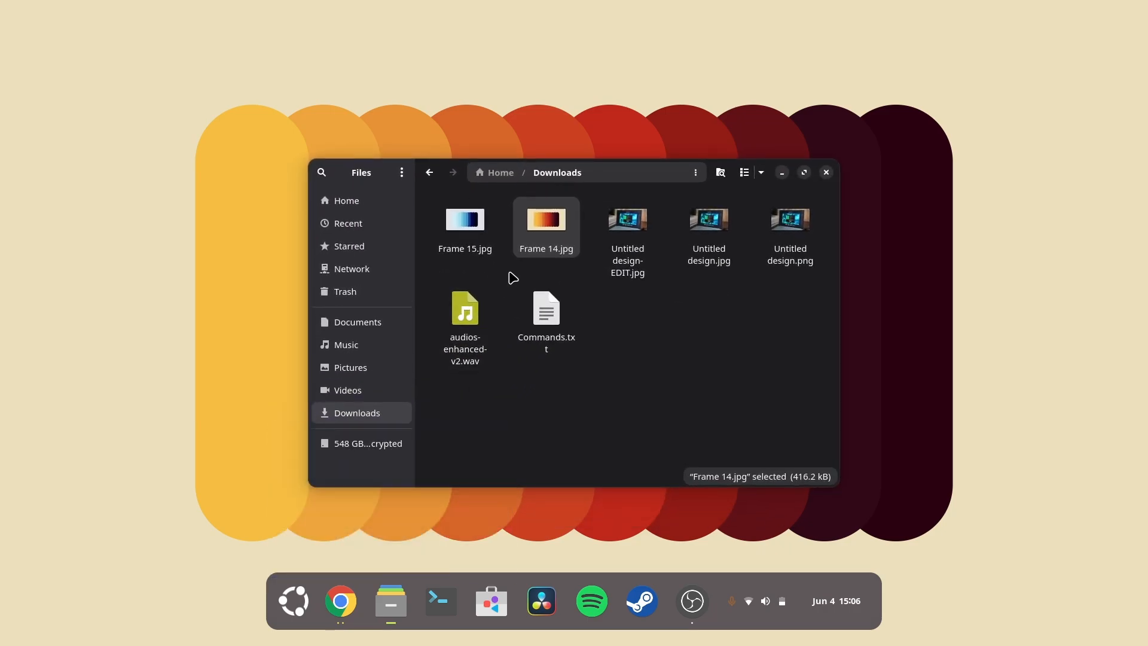
right_click(546, 231)
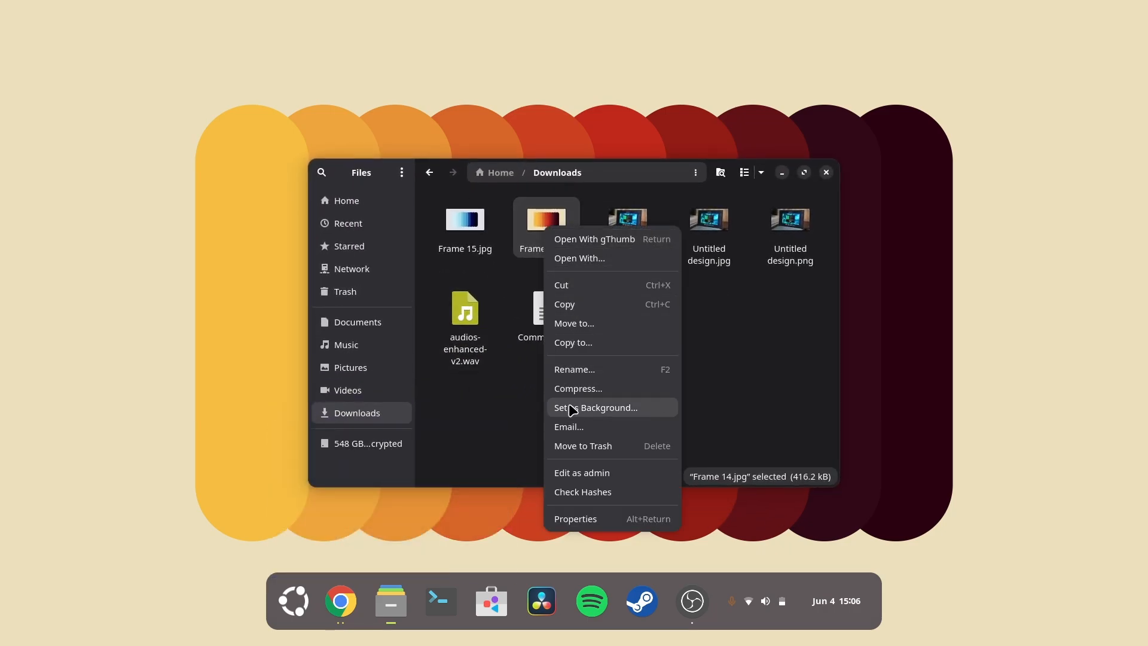
click(581, 244)
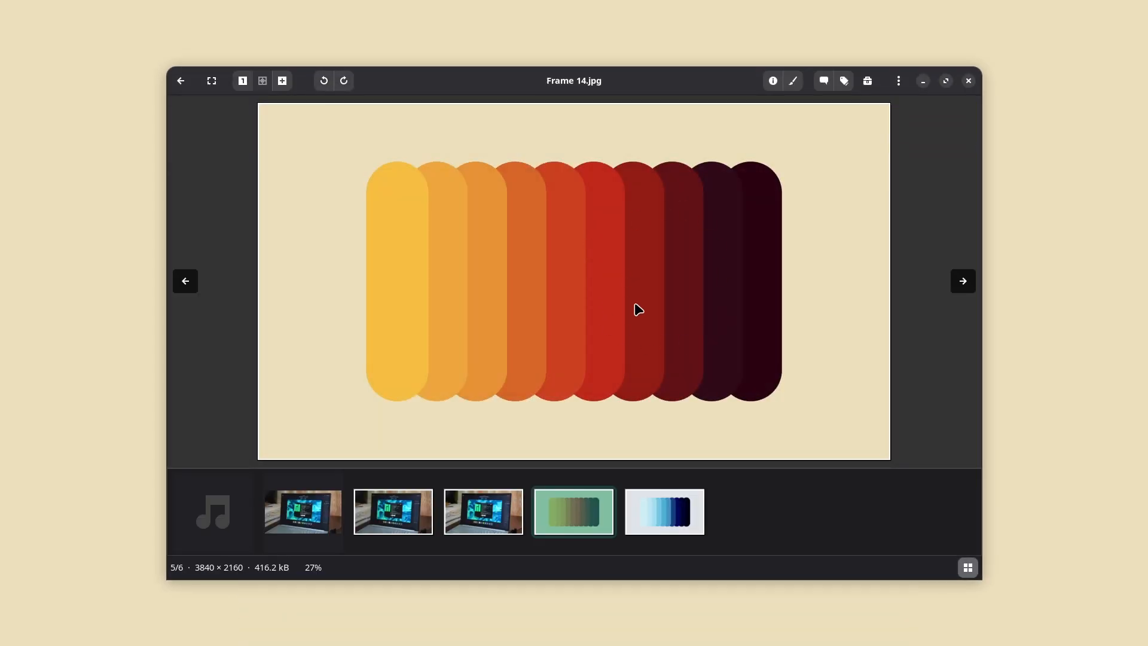
Step: Crop Frame 14.jpg with a 16:9 (DVD) aspect ratio to about 3605 × 2027 pixels around the colour bars
click(844, 80)
click(474, 145)
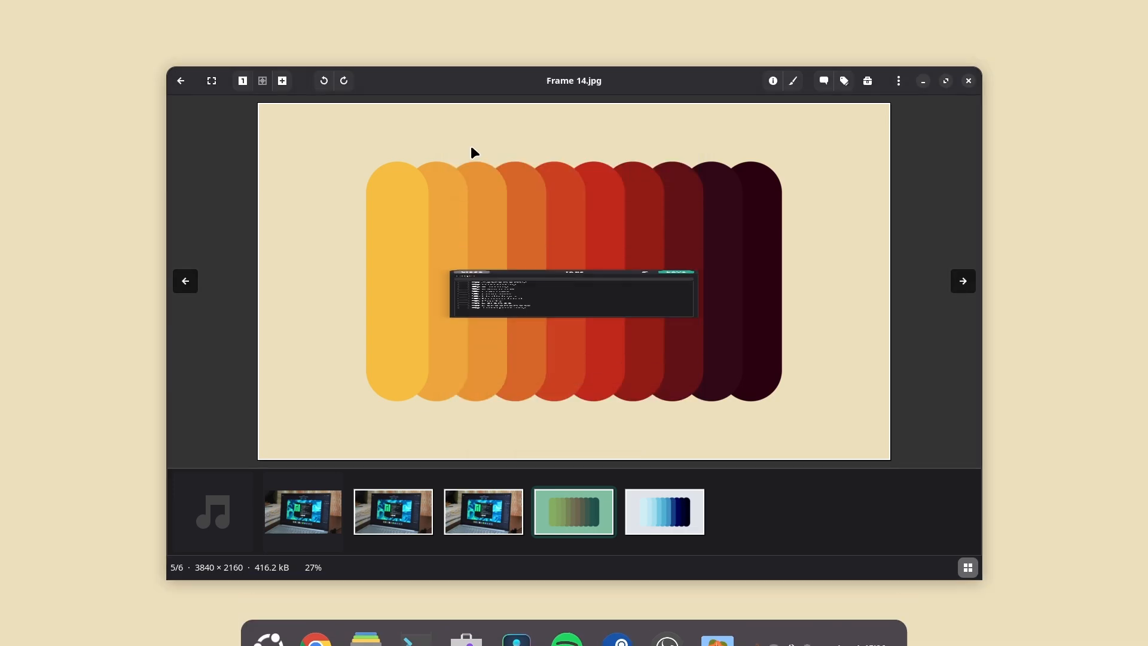
click(794, 82)
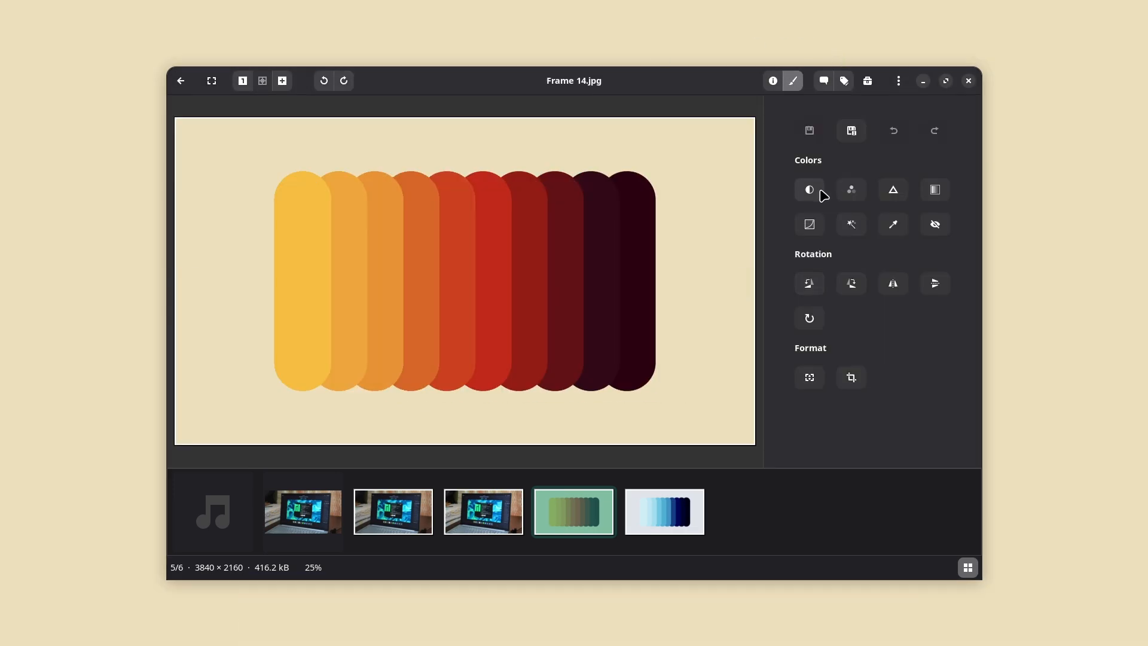
click(851, 377)
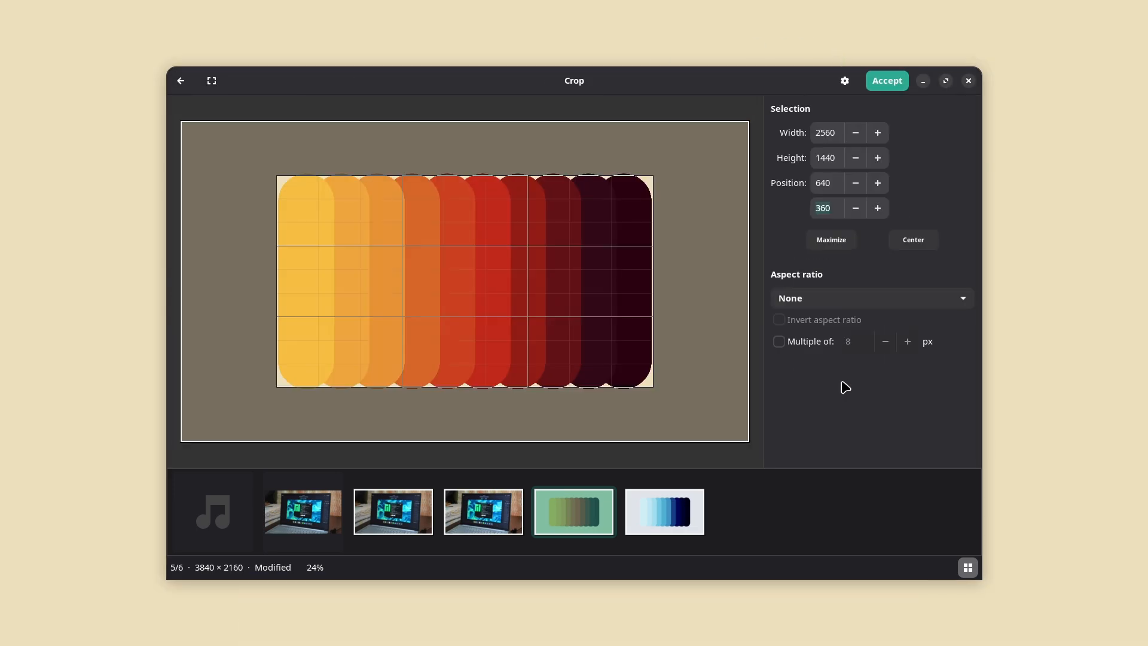
click(826, 298)
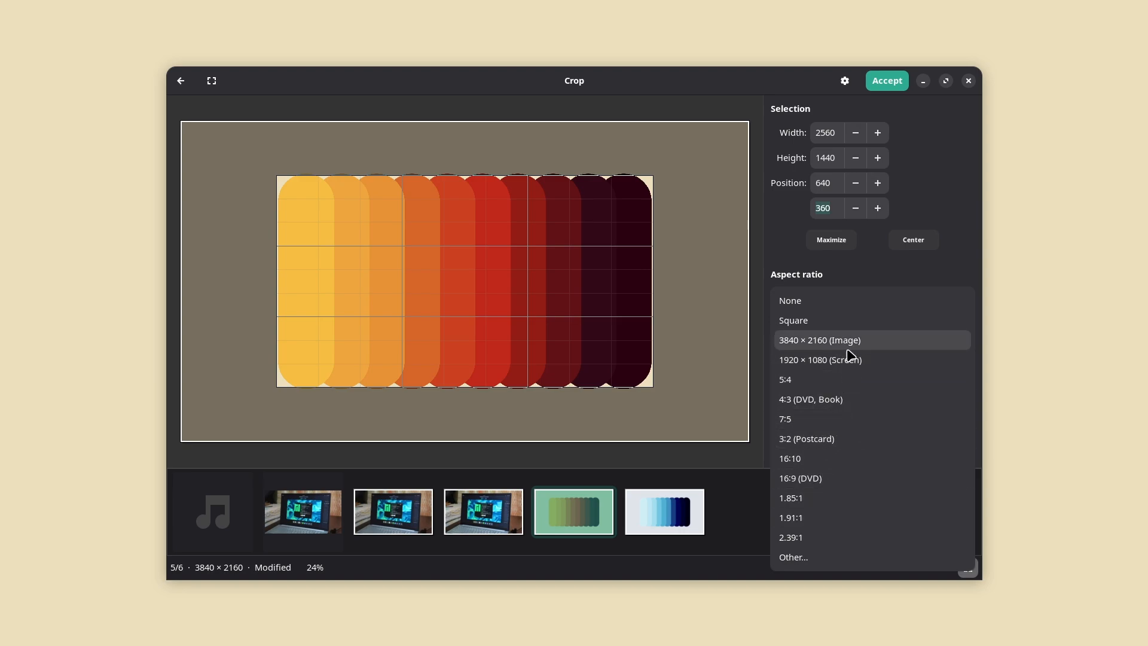
click(816, 480)
drag(642, 375, 698, 407)
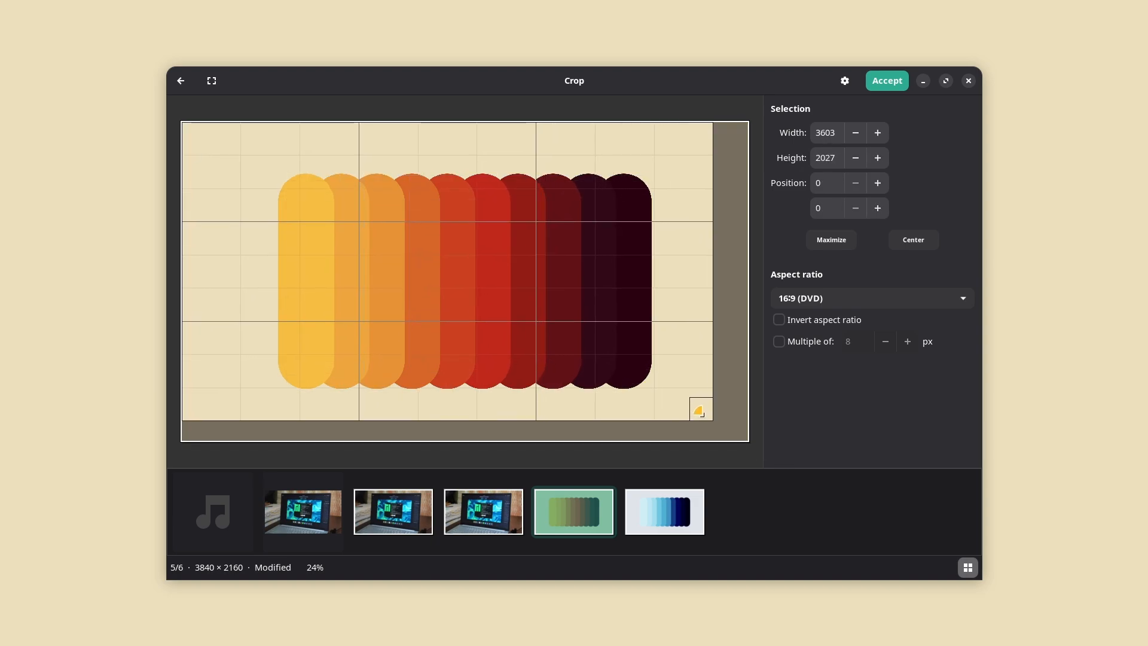
drag(604, 331, 642, 366)
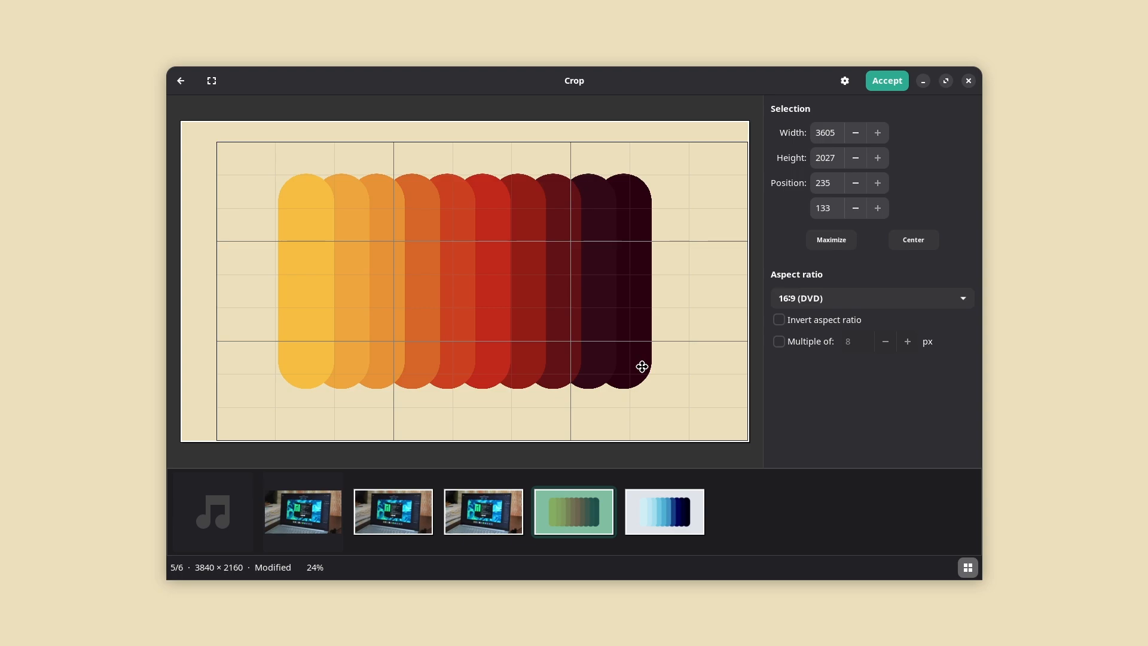
drag(642, 366, 625, 370)
click(888, 81)
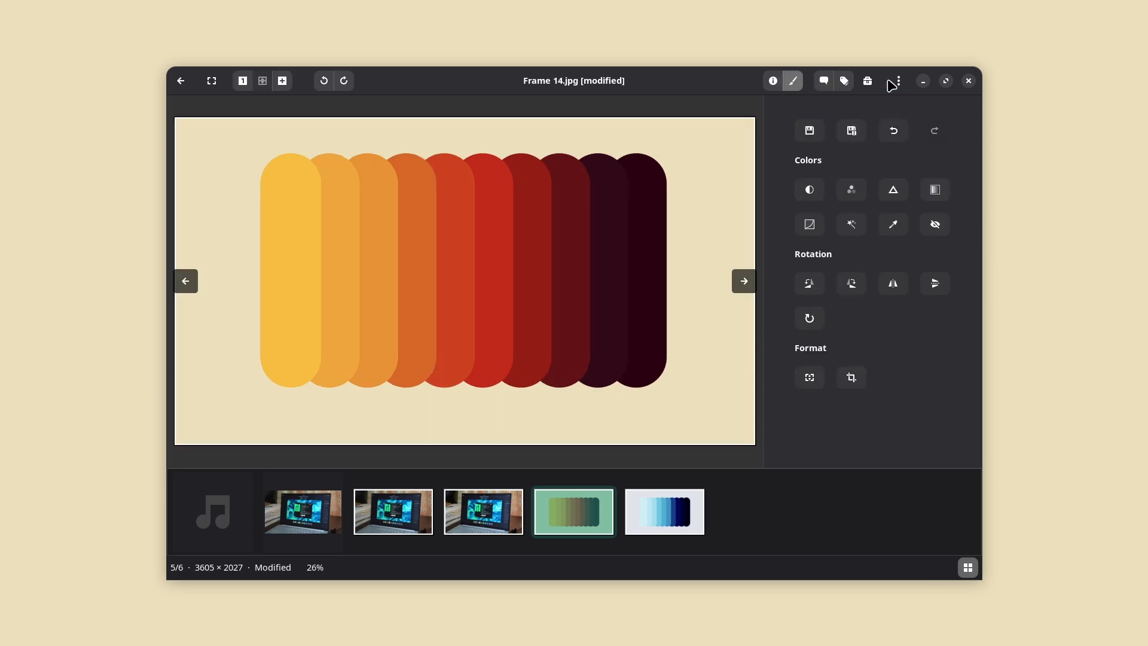
Step: Save the cropped Frame 14.jpg, set it as the desktop background, and close the file manager
click(898, 80)
click(816, 152)
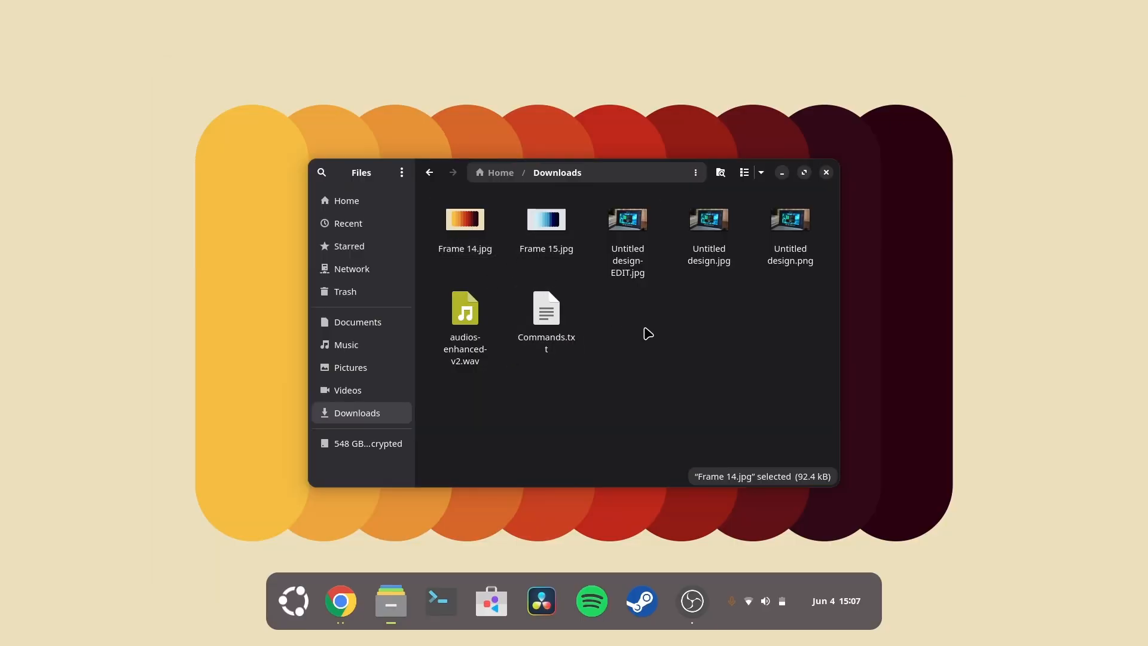
right_click(482, 243)
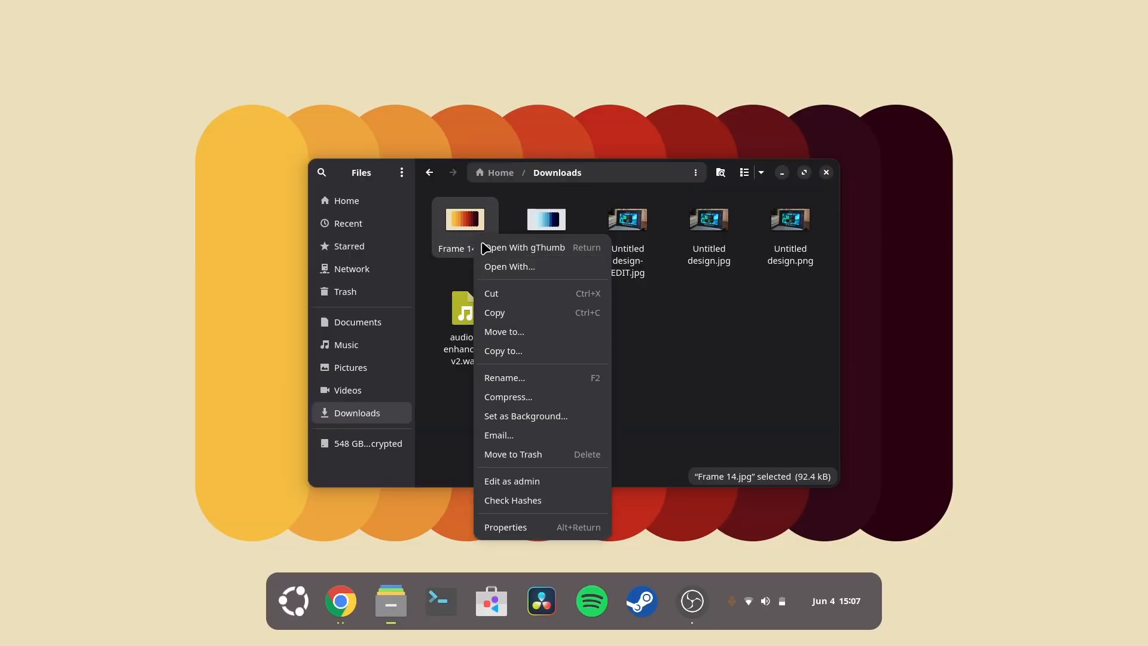
click(503, 417)
click(688, 254)
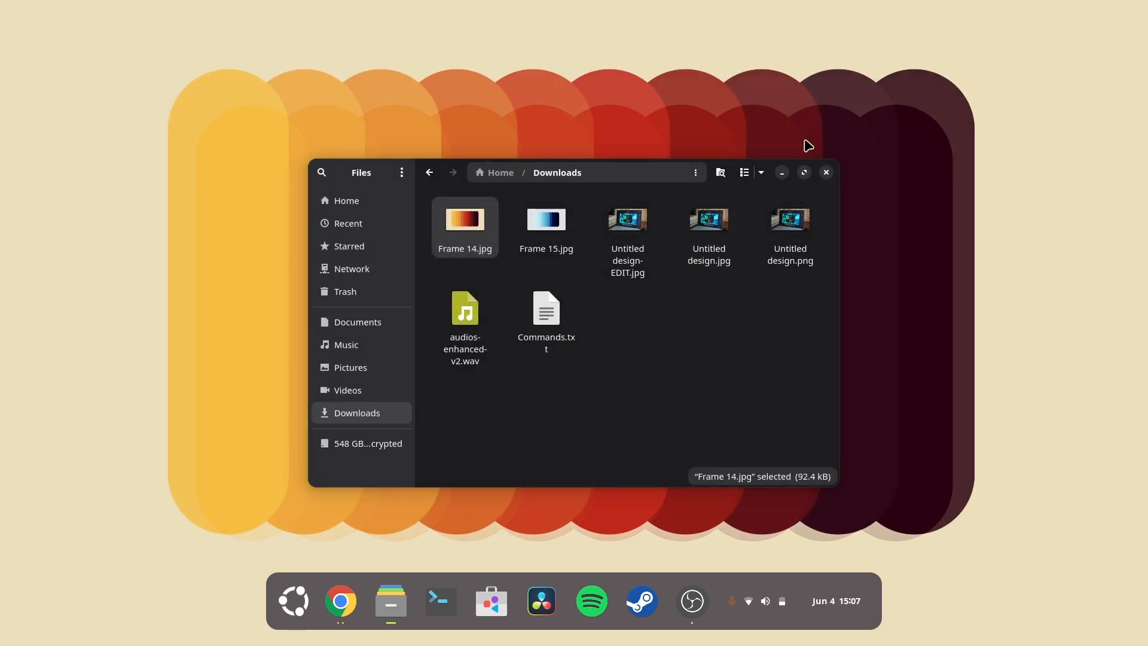
click(827, 173)
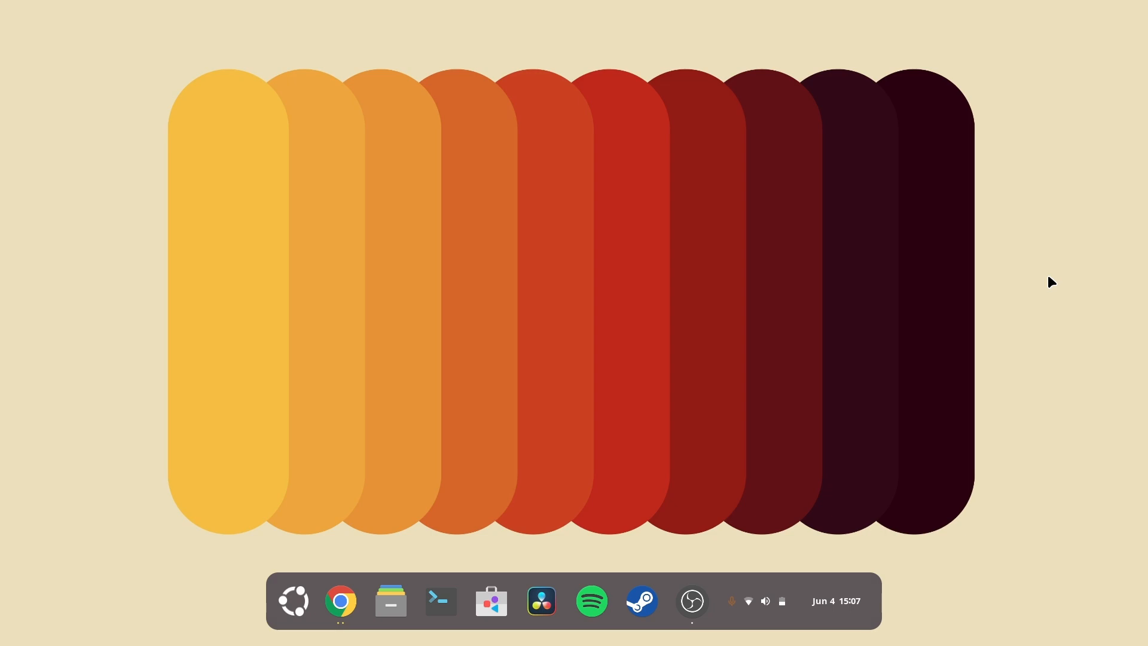
Step: Reopen the Downloads folder and open Frame 15.jpg in gThumb
click(396, 592)
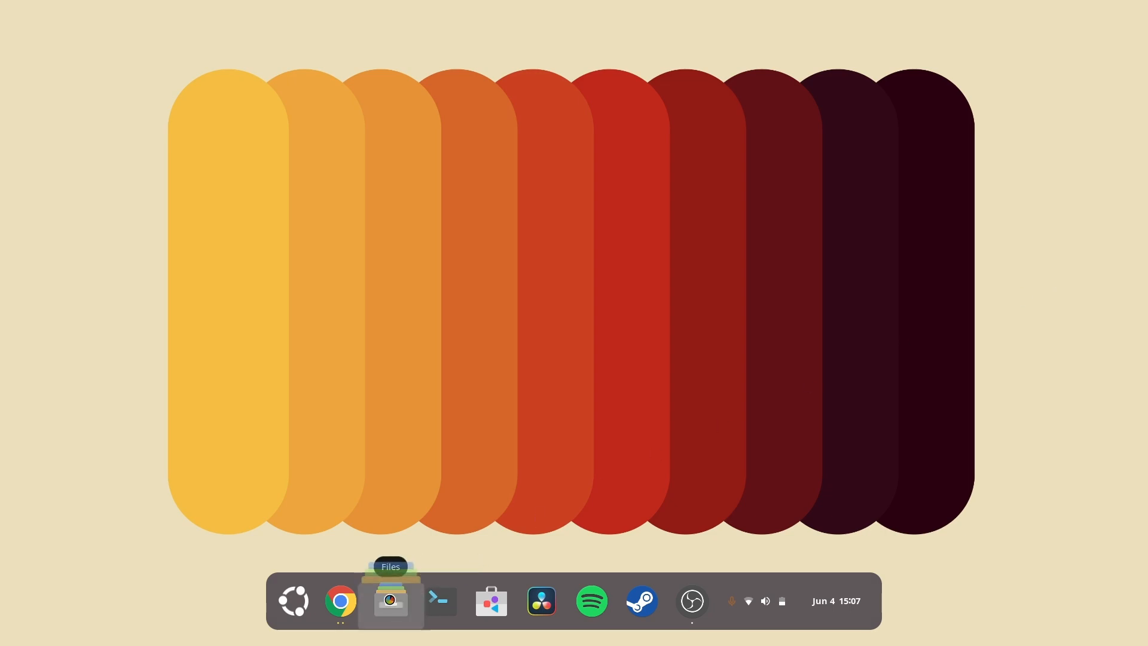
click(371, 412)
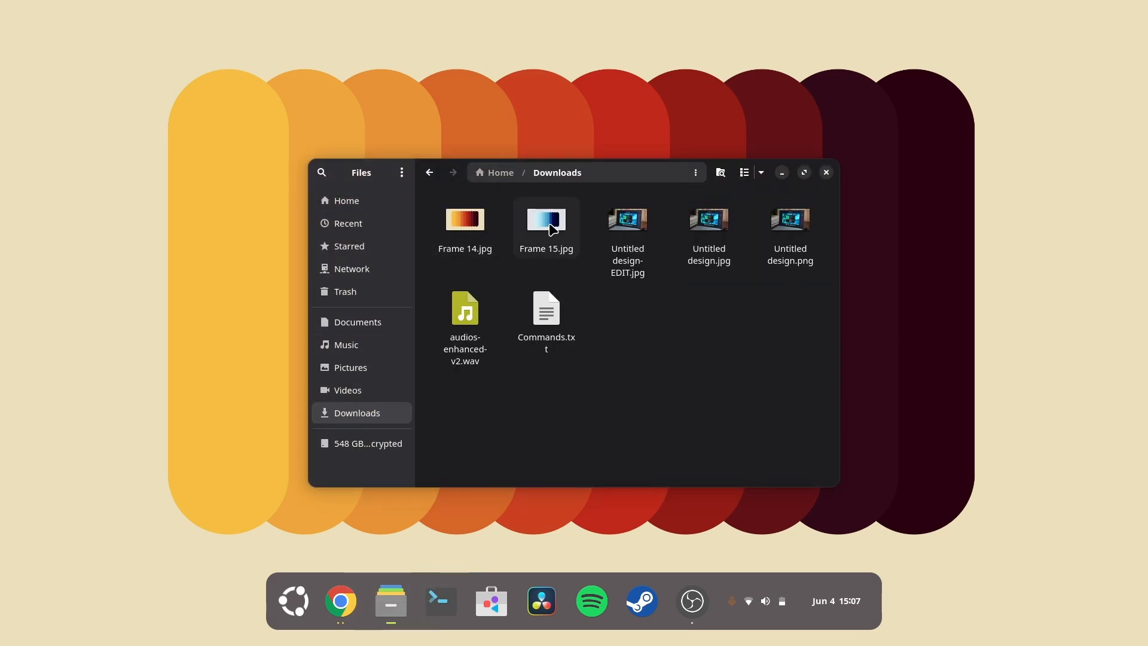
right_click(550, 224)
click(609, 239)
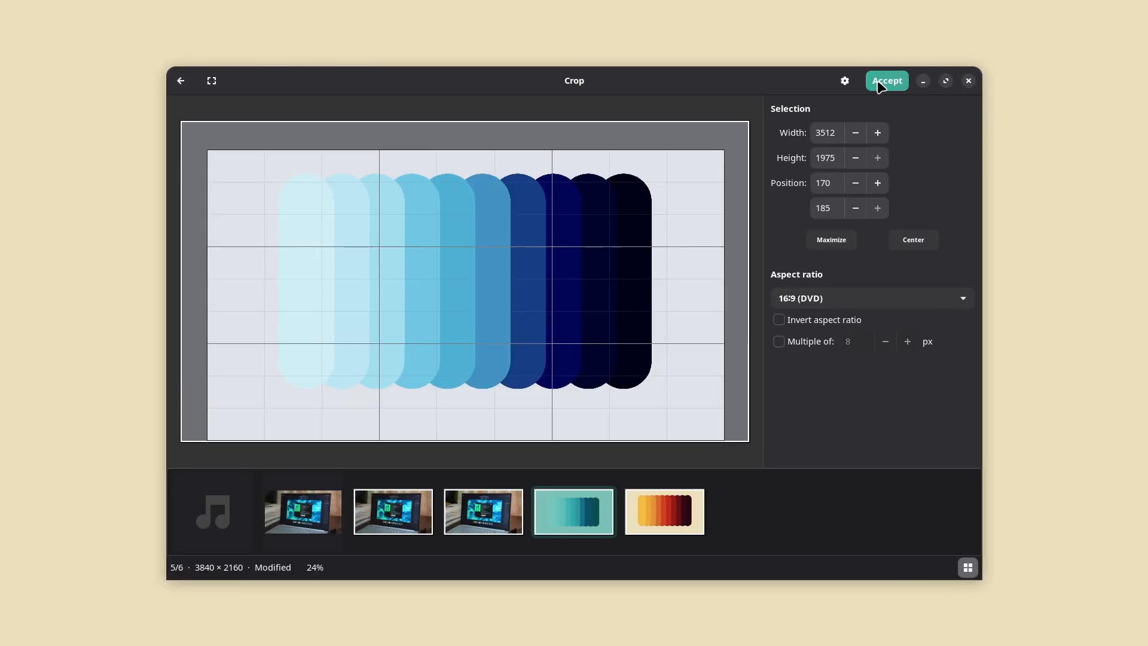
Step: Save the modified Frame 15.jpg and close gThumb
click(886, 80)
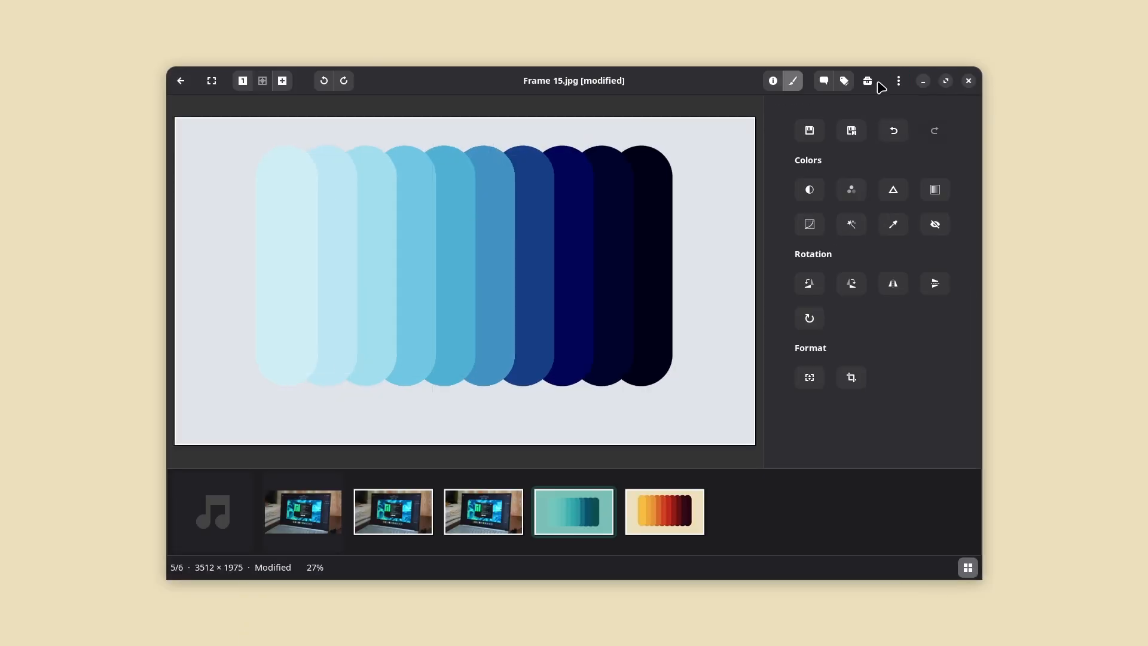
click(899, 81)
click(848, 149)
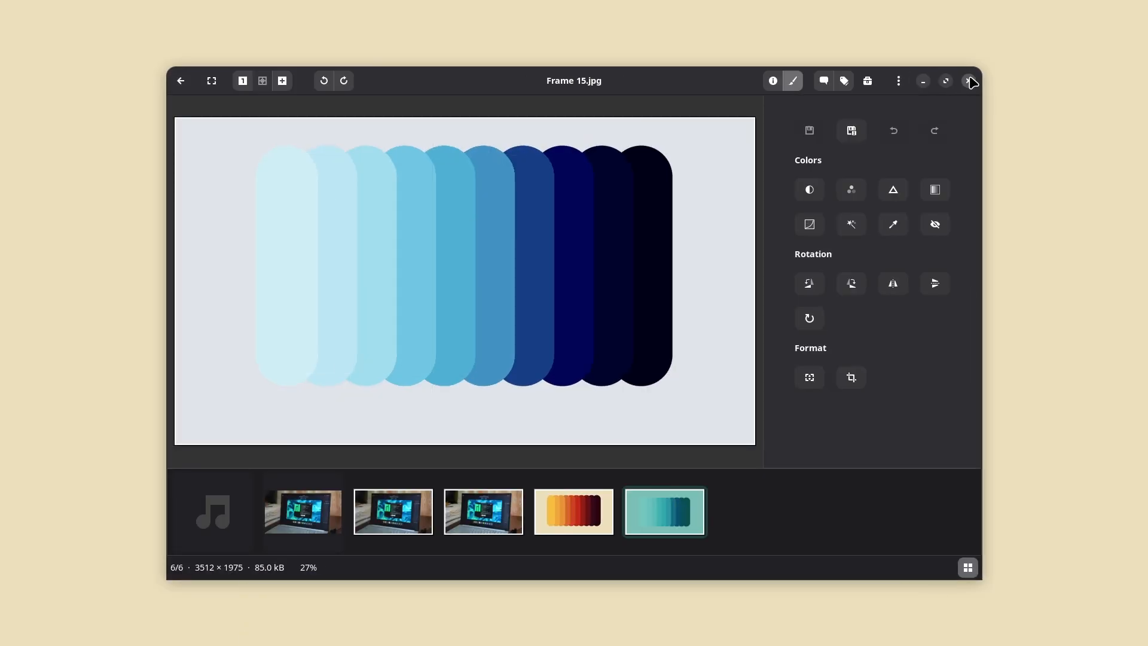
click(969, 80)
Step: Set Frame 15.jpg as the desktop background
right_click(446, 237)
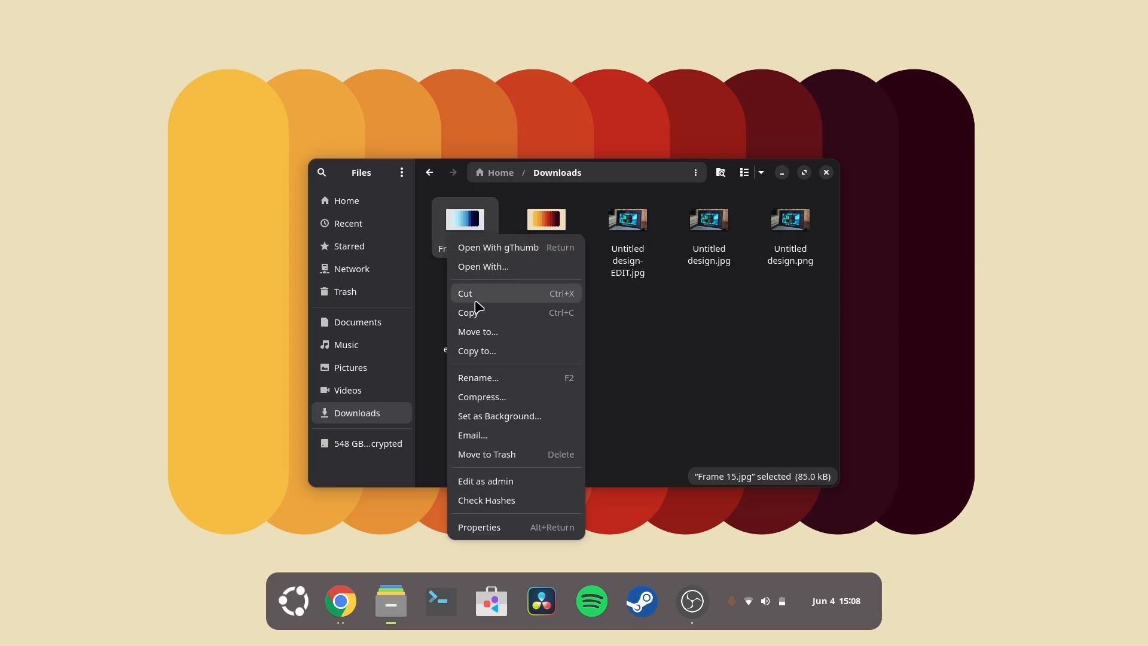
click(490, 416)
click(688, 246)
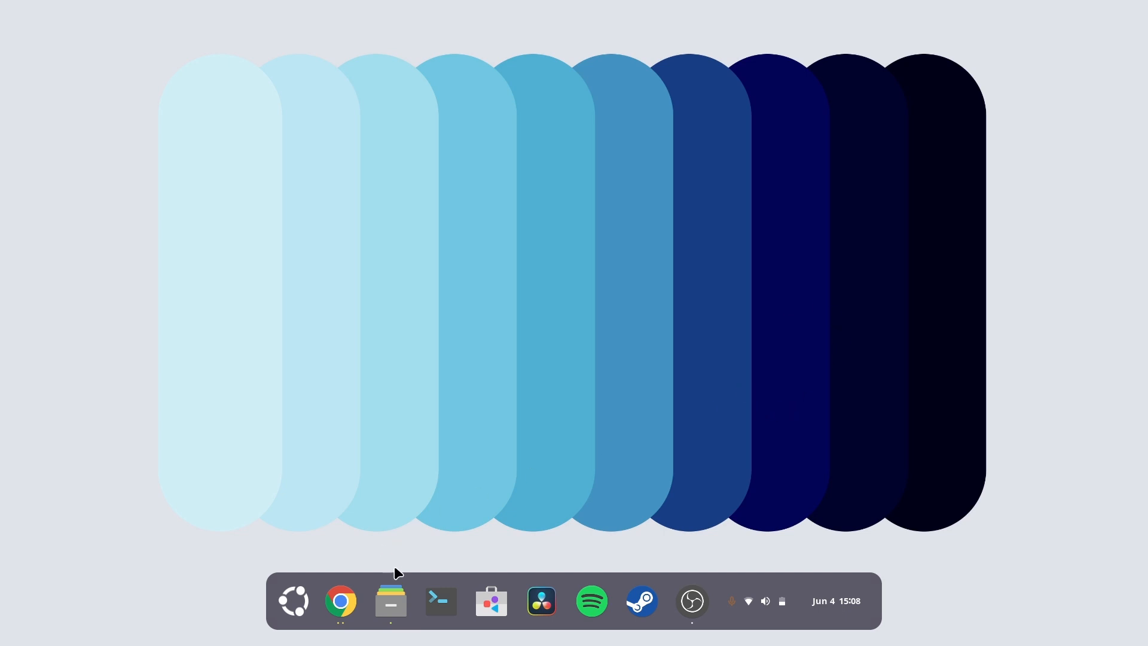
Step: Reopen the file manager and set Frame 14.jpg as the desktop background again
click(392, 600)
click(554, 226)
right_click(557, 227)
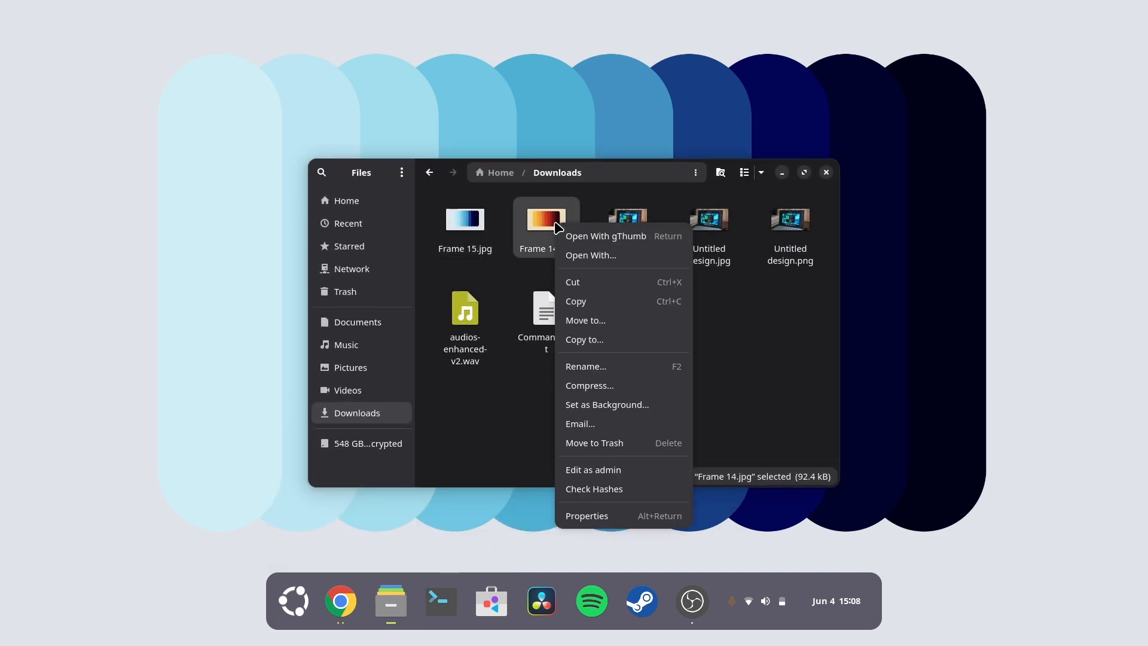
click(607, 405)
click(699, 247)
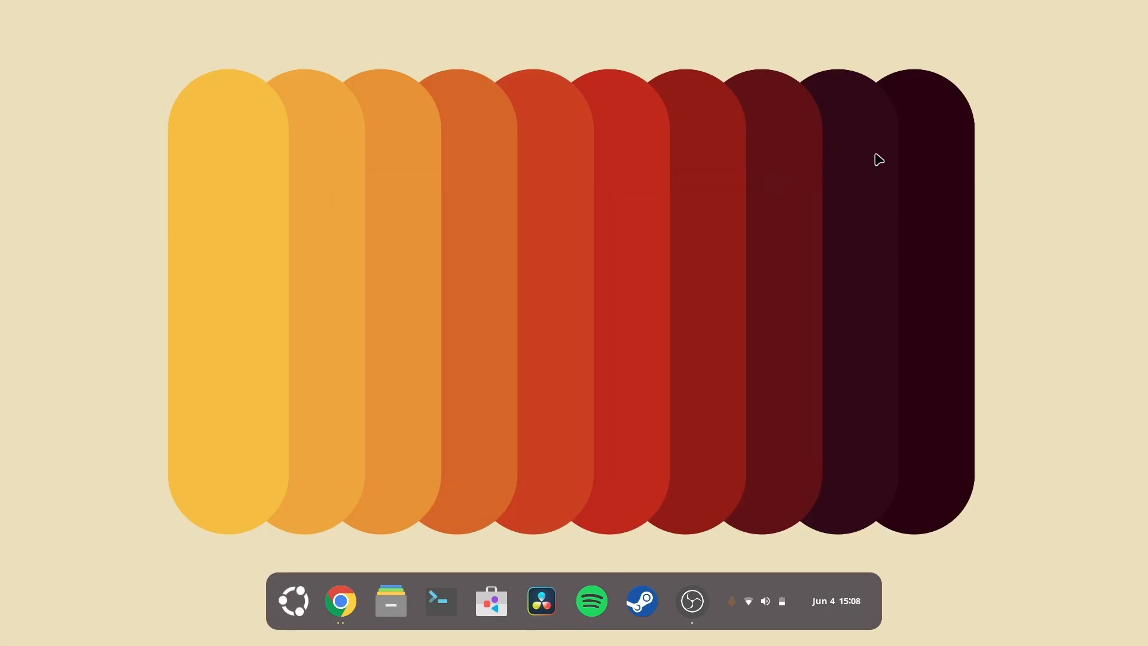
key(super)
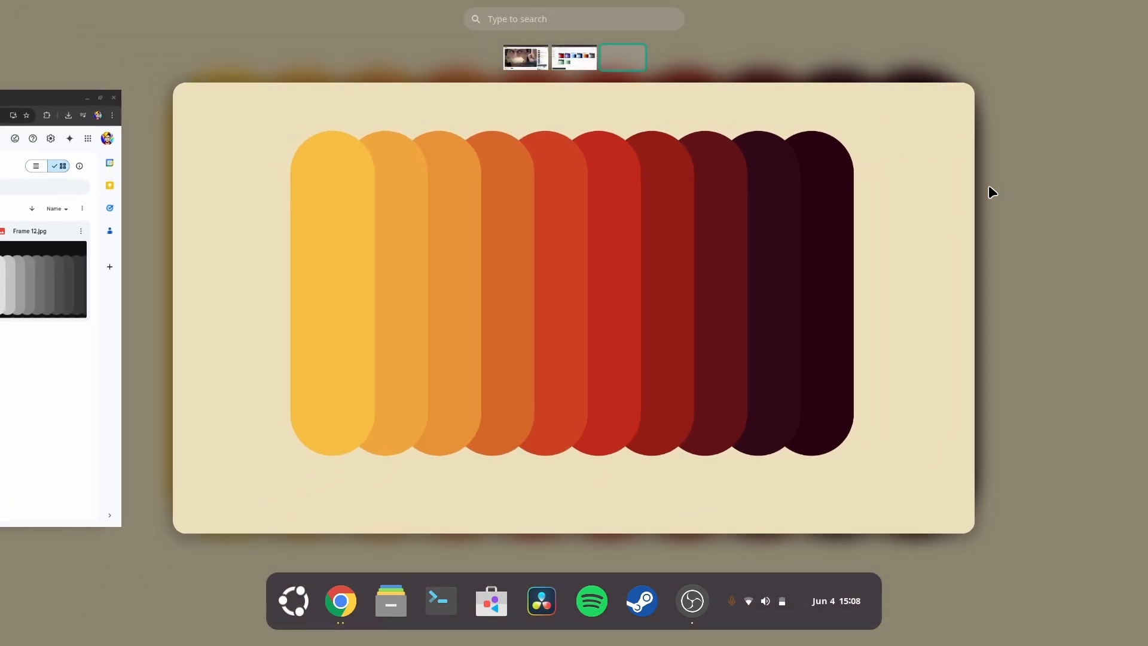
key(super)
key(super)
key(super)
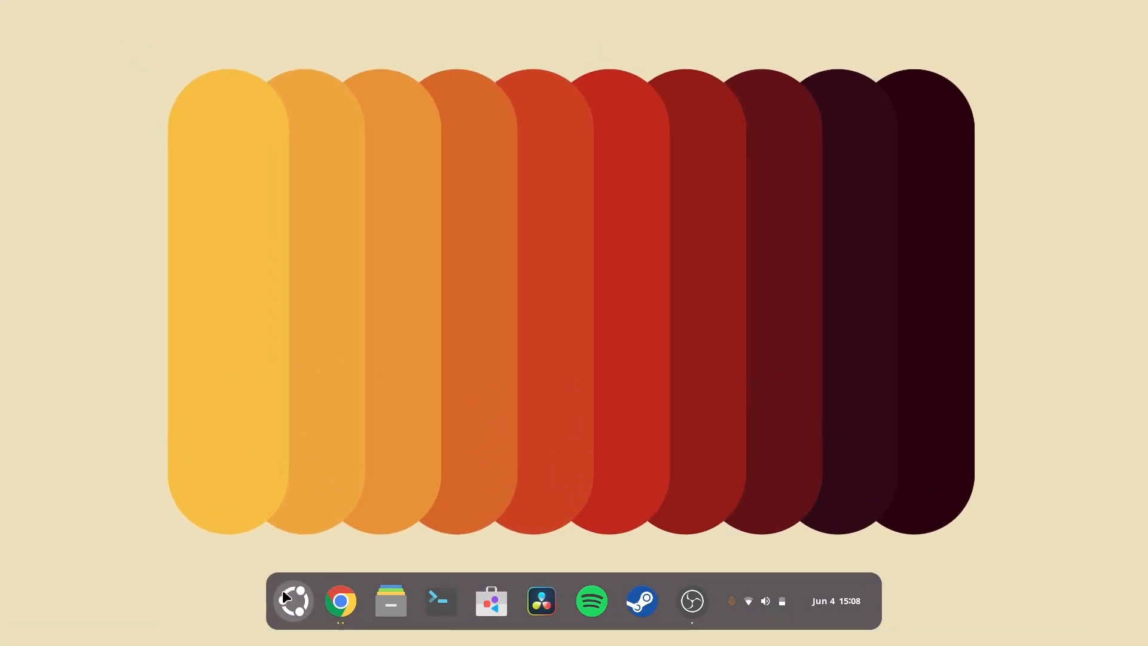